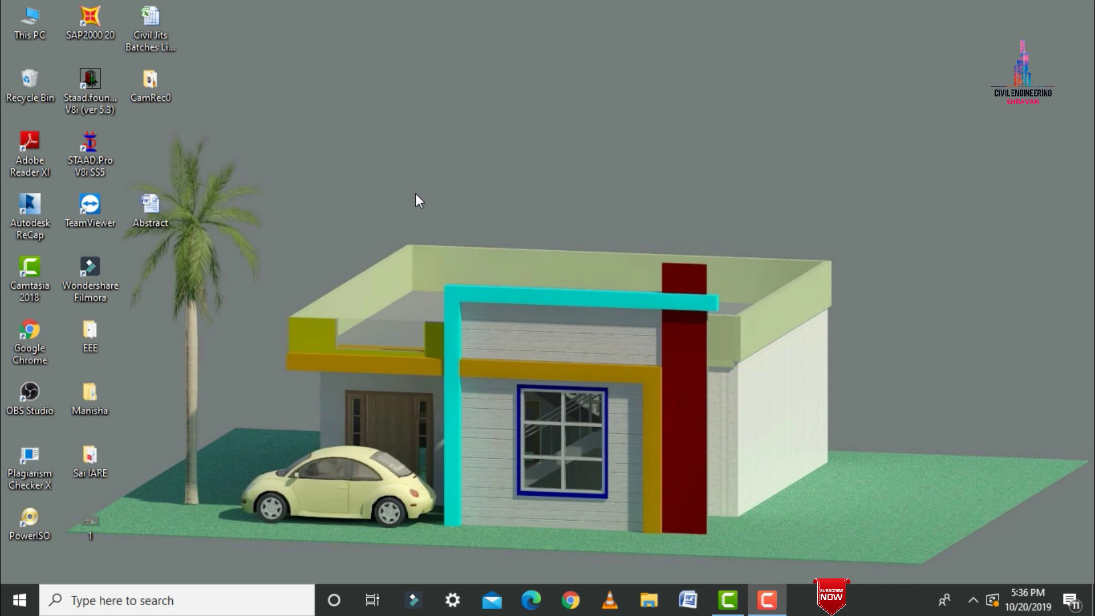
Launch STAAD.Pro V8i SS5 from the desktop.
click(103, 600)
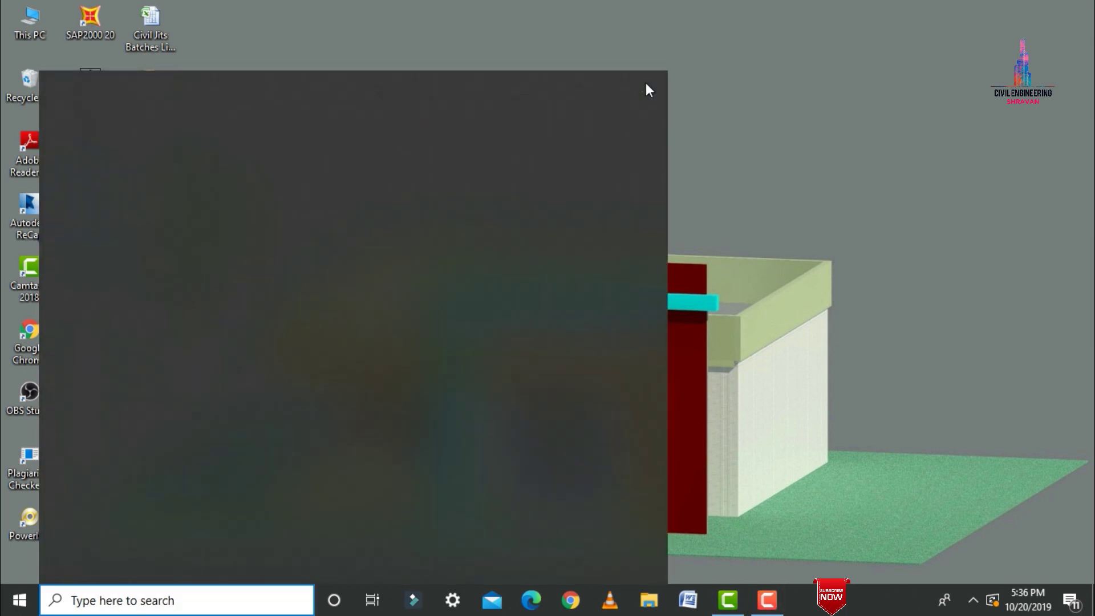
click(602, 27)
double_click(100, 150)
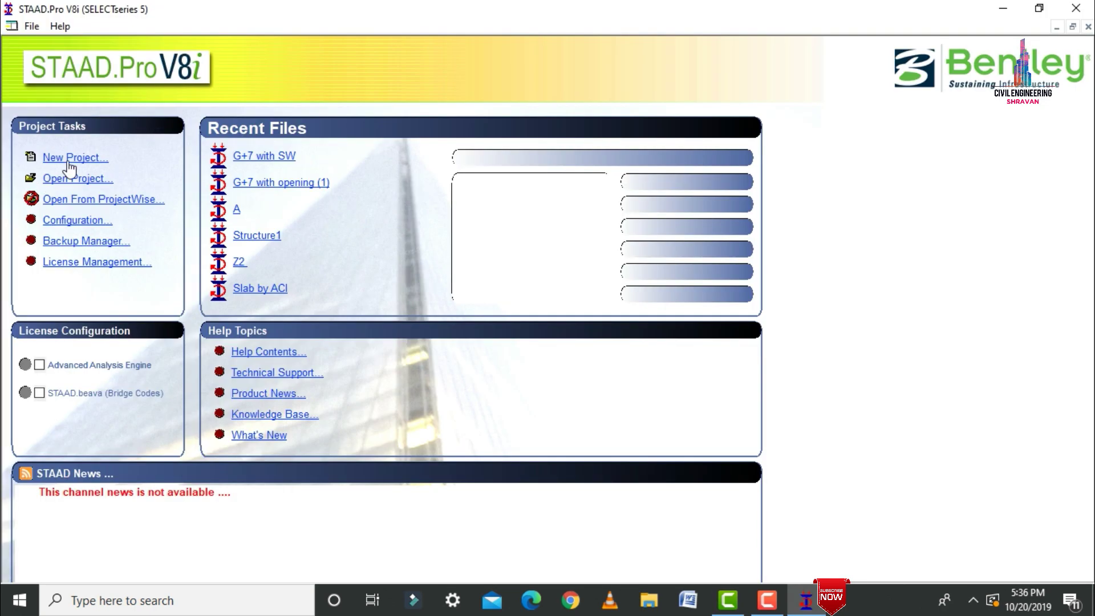
Create a new Space project named "Shear wall open" in metres and kilonewtons, starting with Add Beam.
click(67, 162)
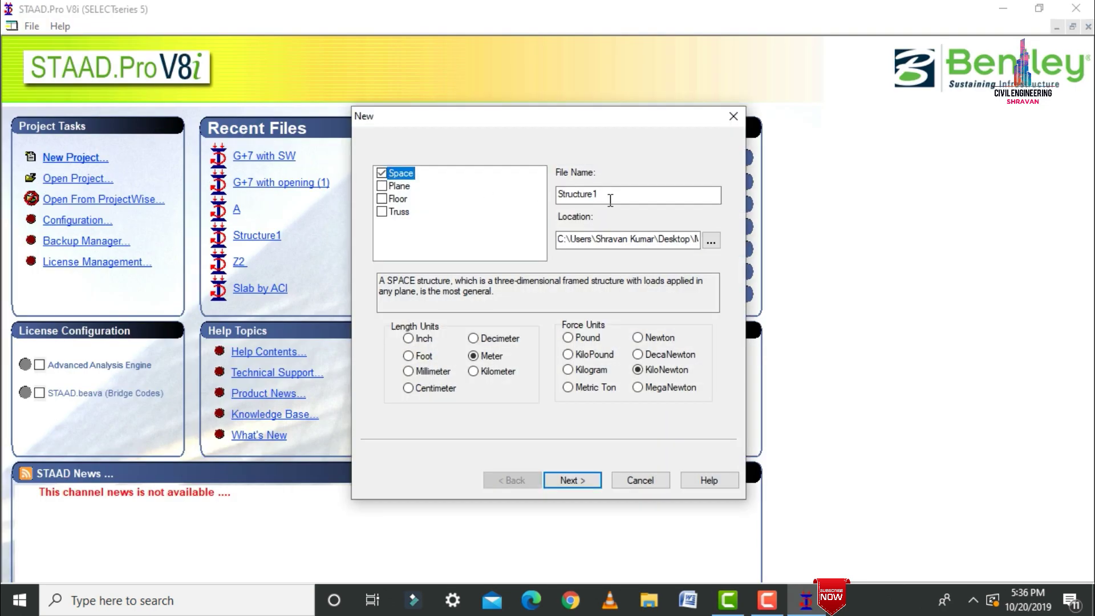
double_click(594, 196)
text(Shear wall open)
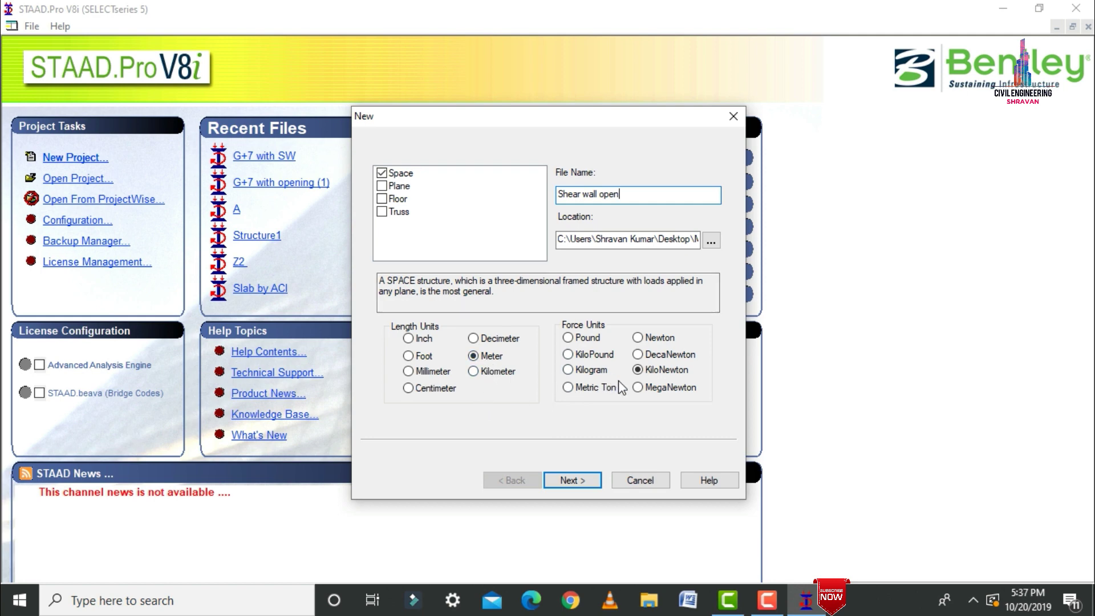
click(572, 481)
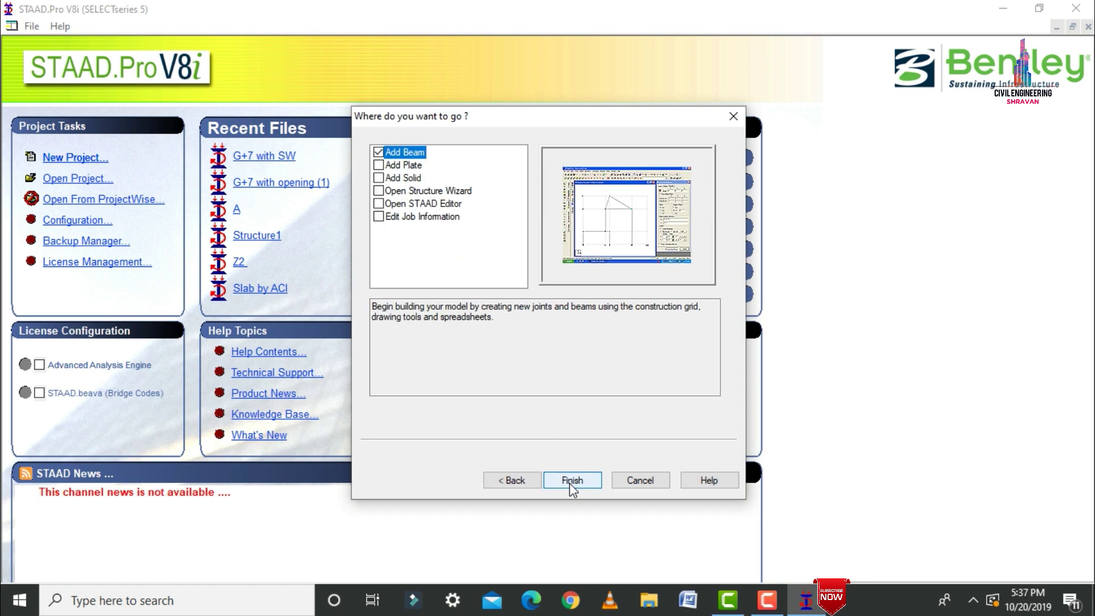
click(571, 480)
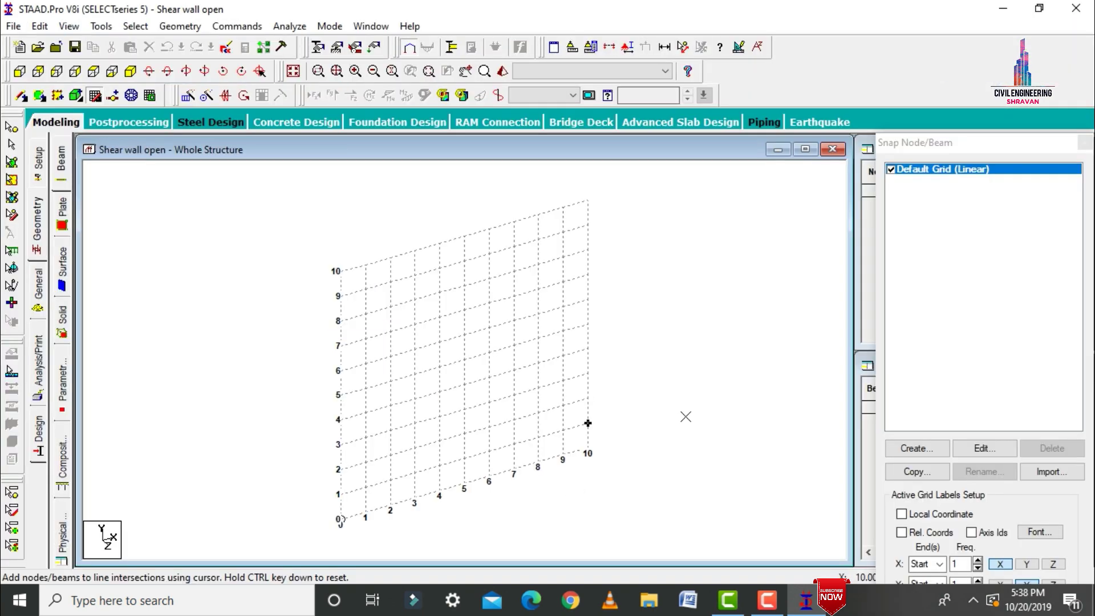
Switch to the front view and start a Bay Frame from the Frame Models in the Structure Wizard.
click(20, 71)
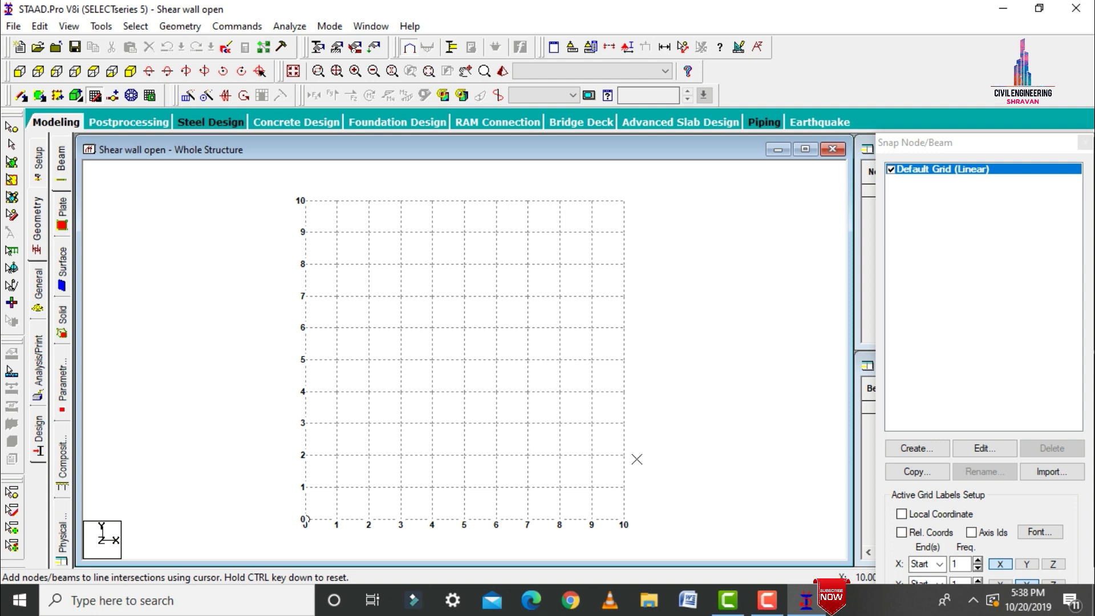
click(180, 27)
click(218, 512)
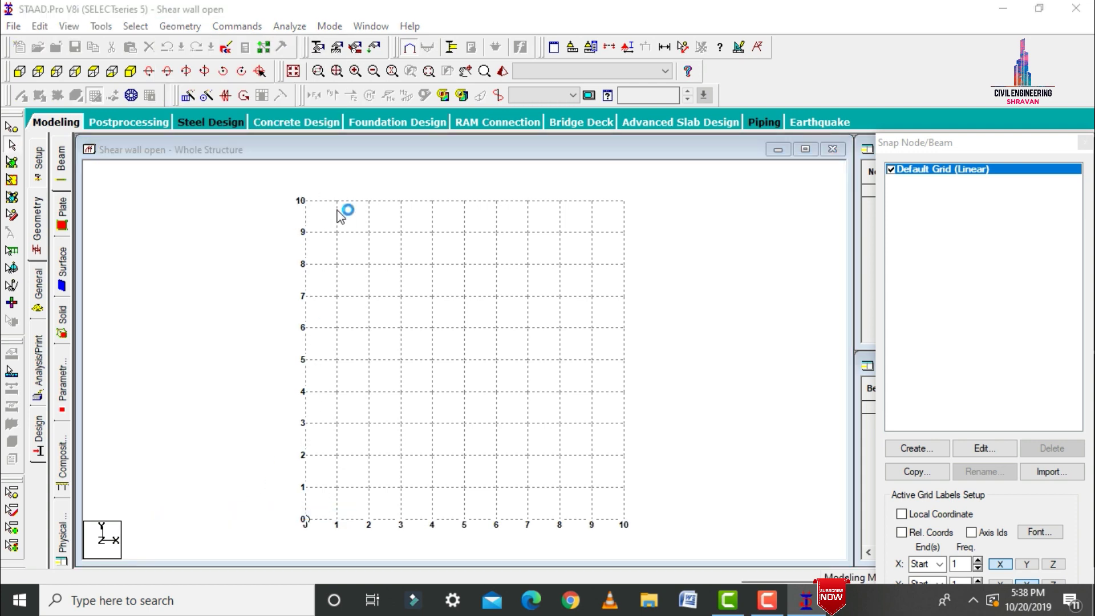
click(180, 183)
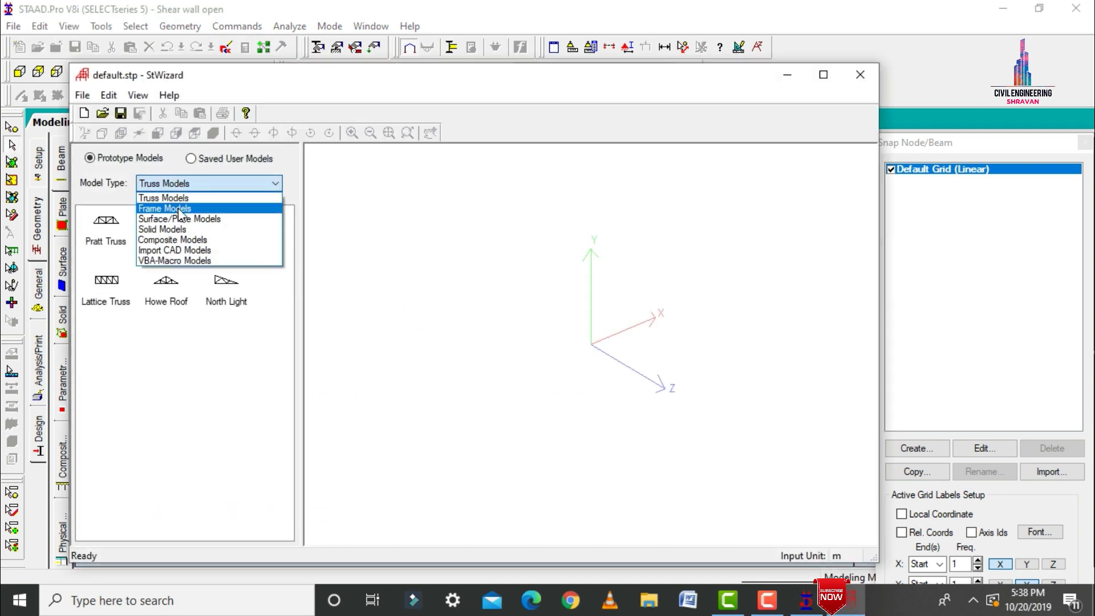
click(183, 207)
double_click(113, 236)
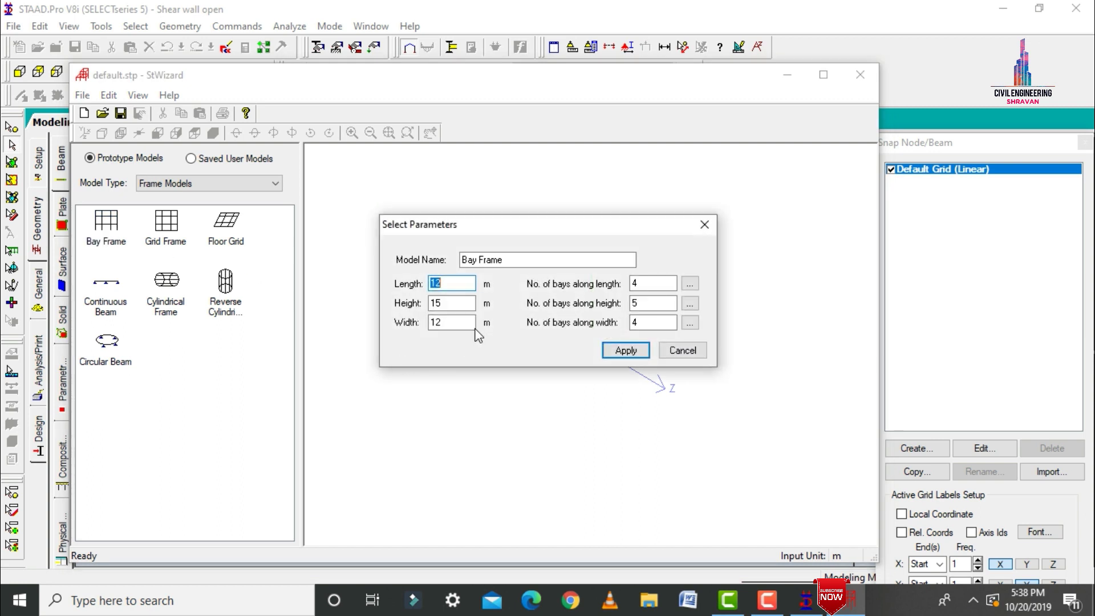
Set the bay frame to length 17 m, height 3 m and width 11 m, with 5, 1 and 3 bays respectively.
text(1)
key(Tab)
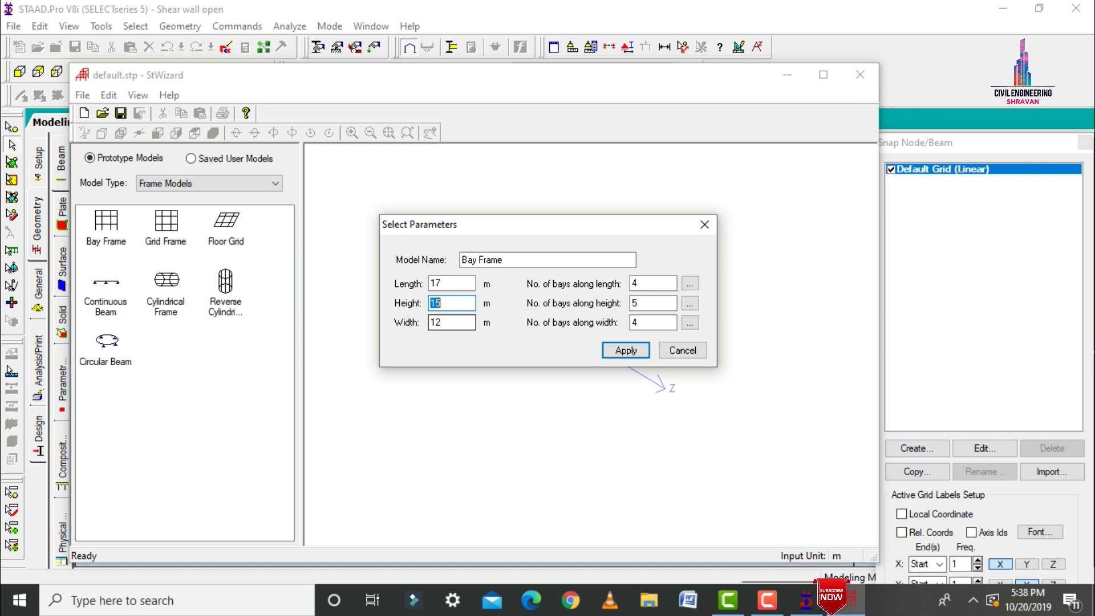
text(3)
key(Tab)
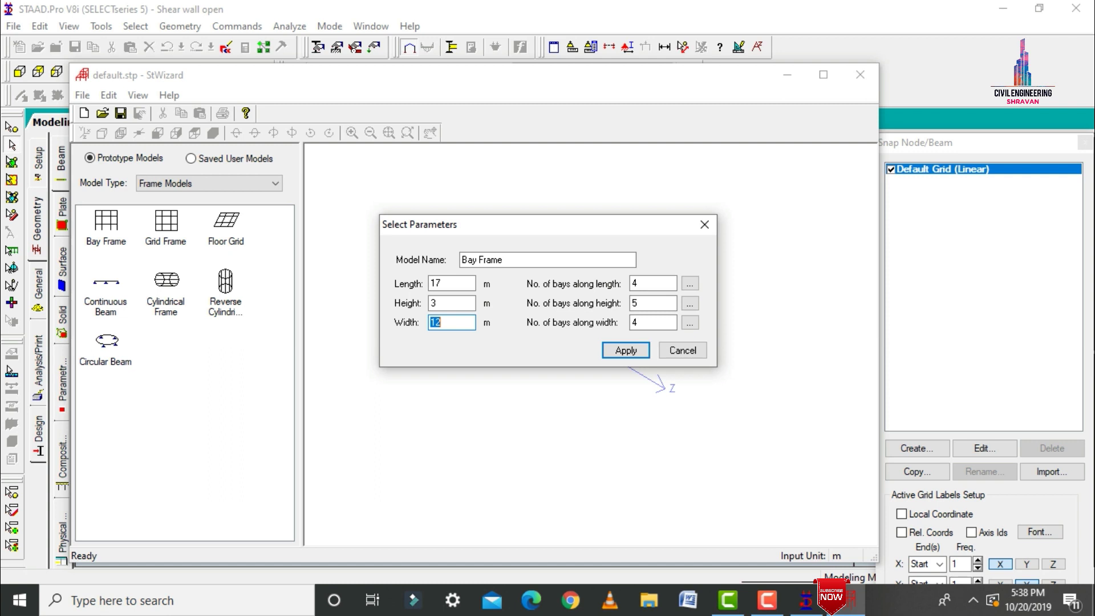
text(11)
key(Tab)
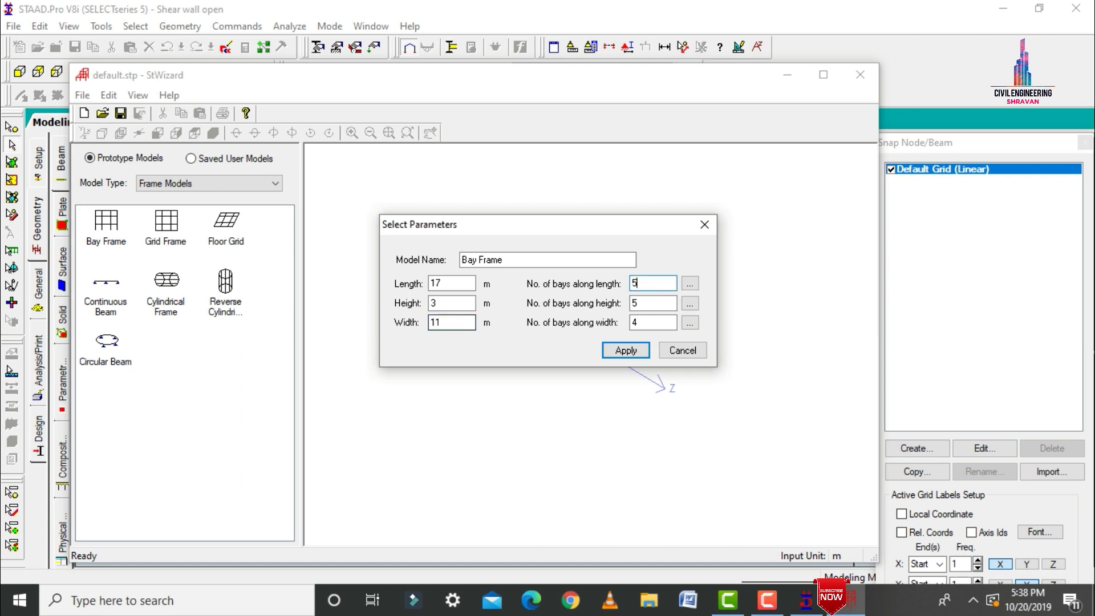
key(Tab)
text(3)
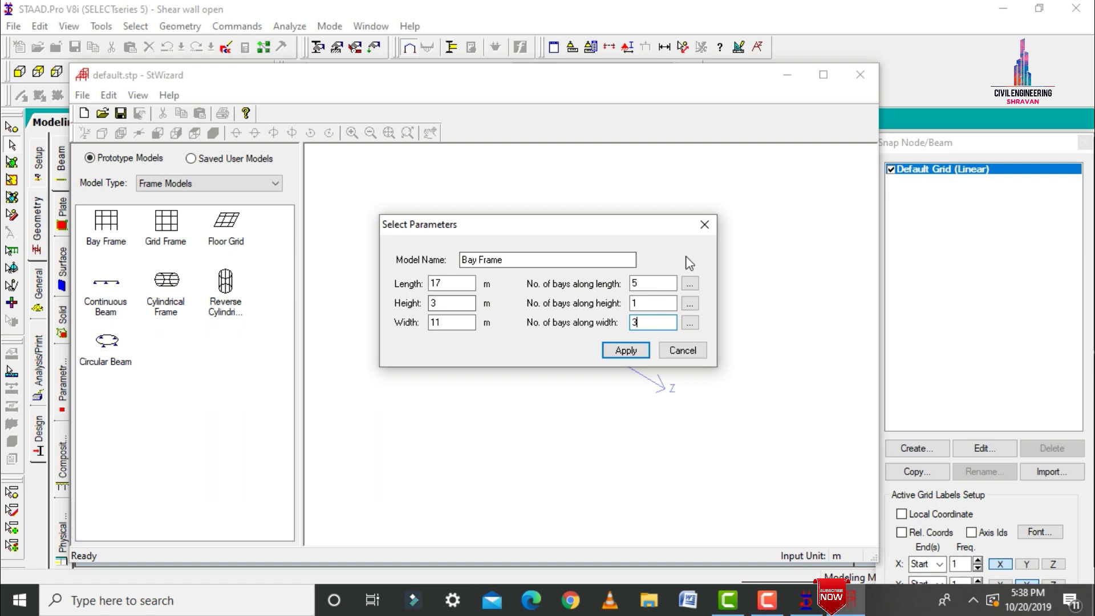
Set the five bay spacings along the length to 3, 4, 3, 4 and 3 m.
click(690, 284)
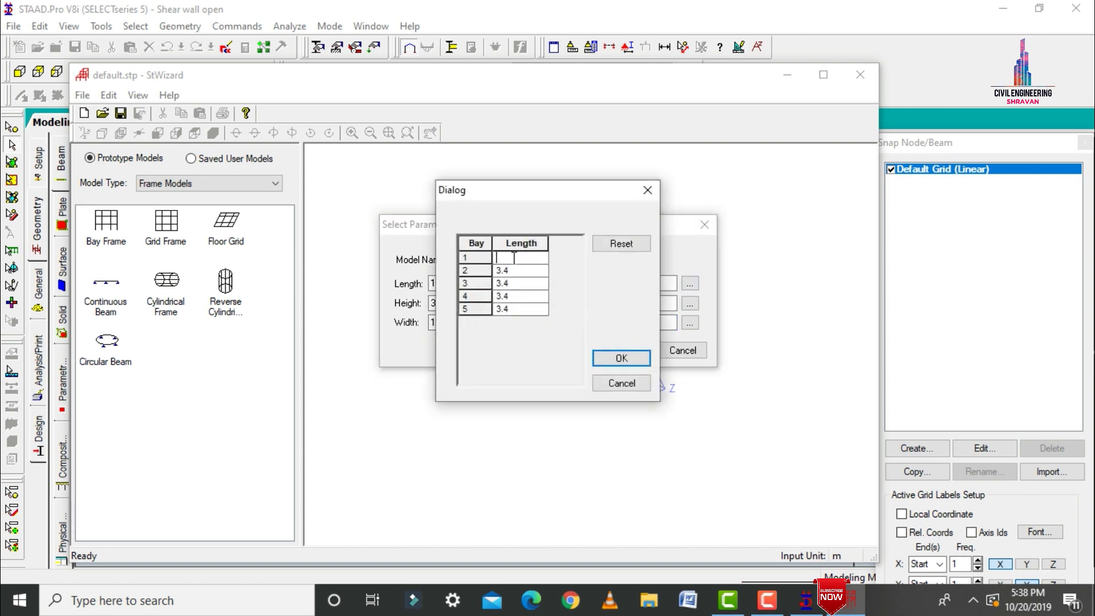
key(Return)
text(4)
key(Return)
text(3)
key(Return)
text(4)
key(Return)
text(3)
click(620, 359)
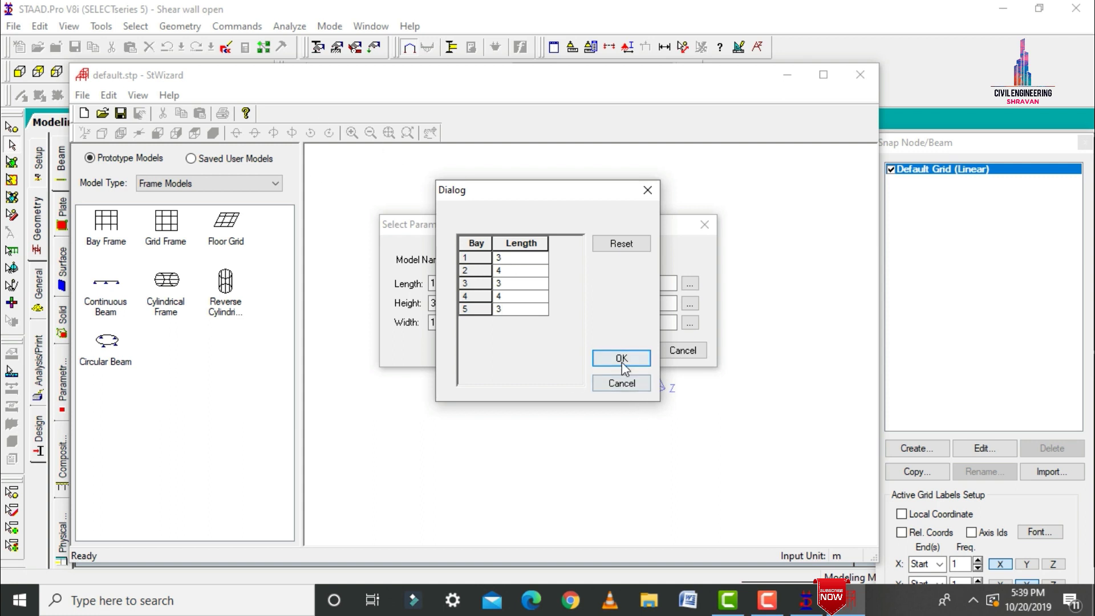
Set the three bay spacings along the width to 4, 3 and 4 m.
click(689, 323)
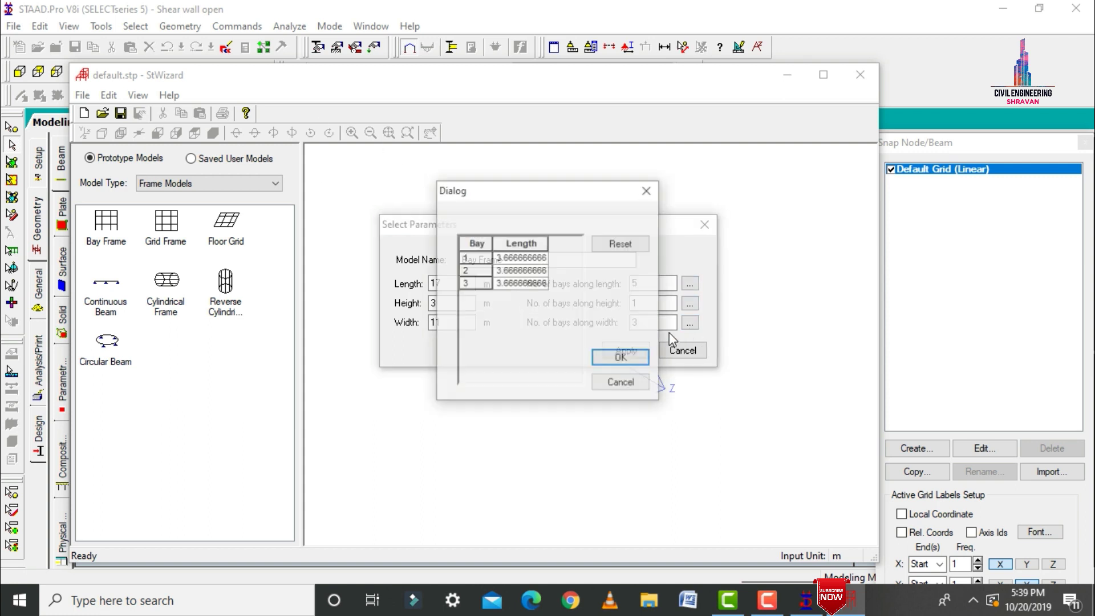
double_click(497, 260)
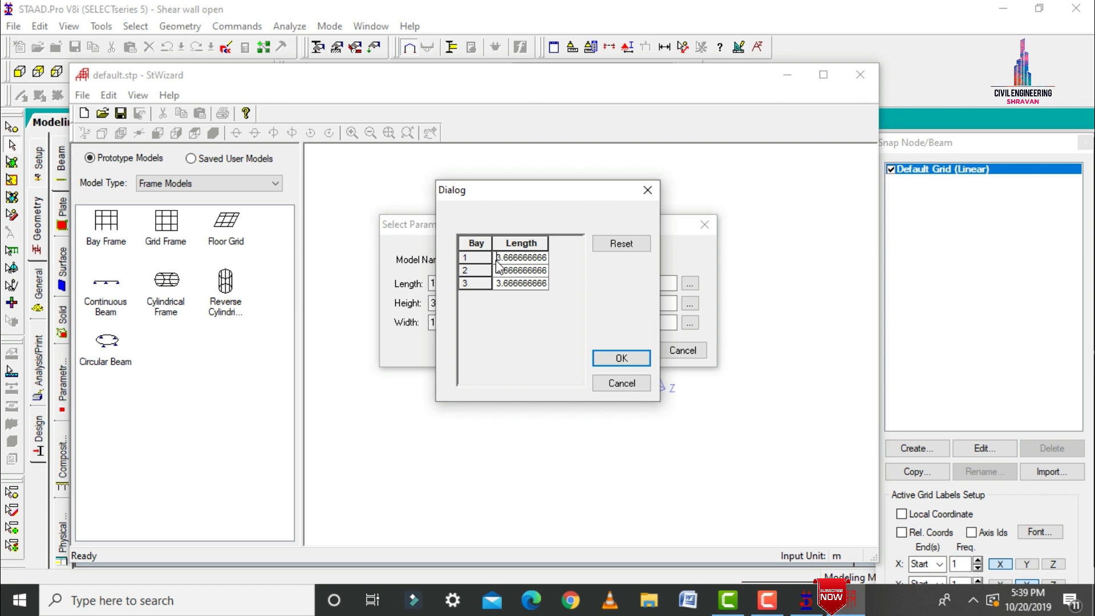
double_click(497, 260)
key(BackSpace)
text(4)
key(Down)
text(4)
key(Down)
text(4)
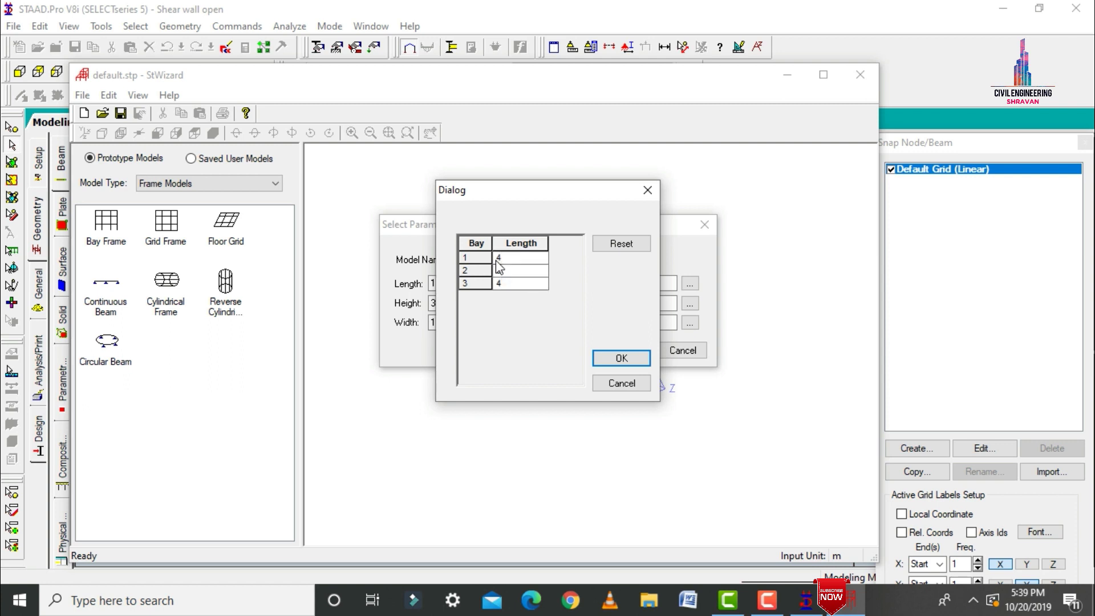
click(621, 359)
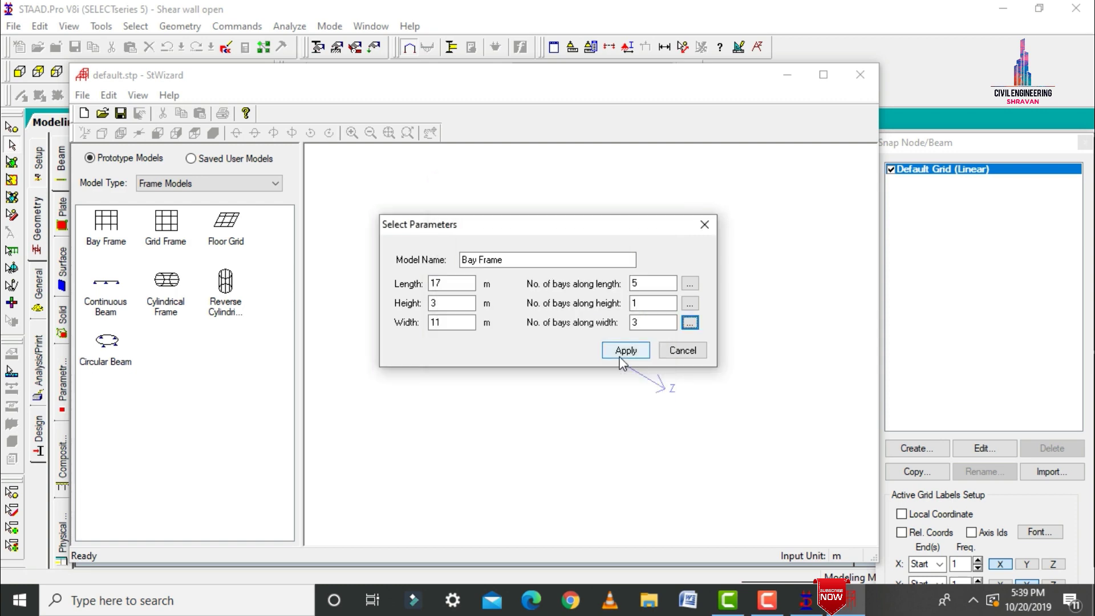
Generate the bay frame, paste it into the model at X, Y, Z of 0, and show it in isometric view without the grid.
click(621, 356)
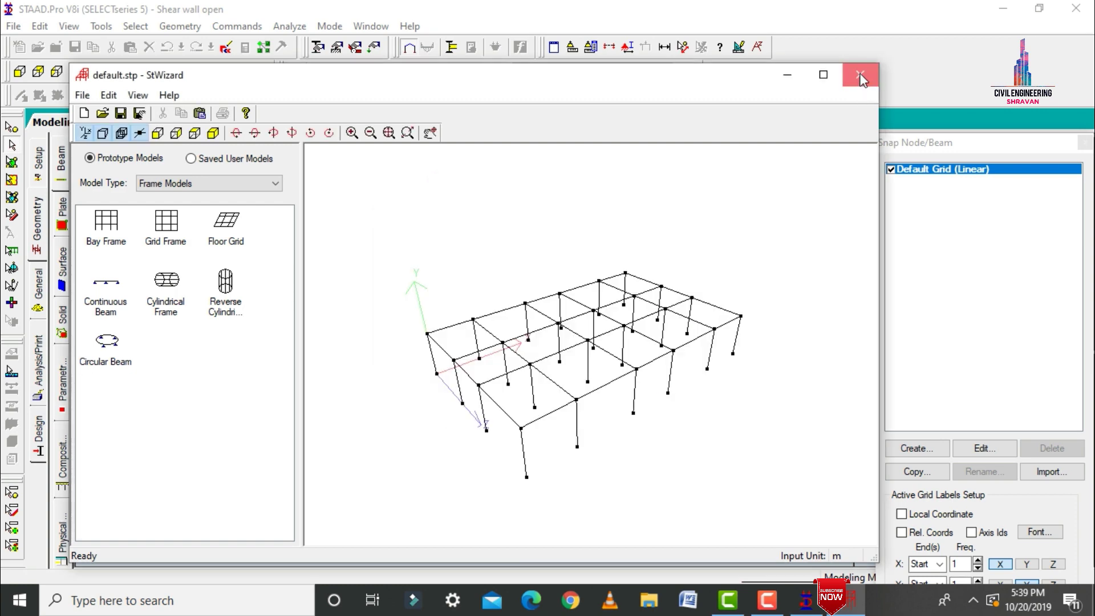
click(860, 79)
click(595, 337)
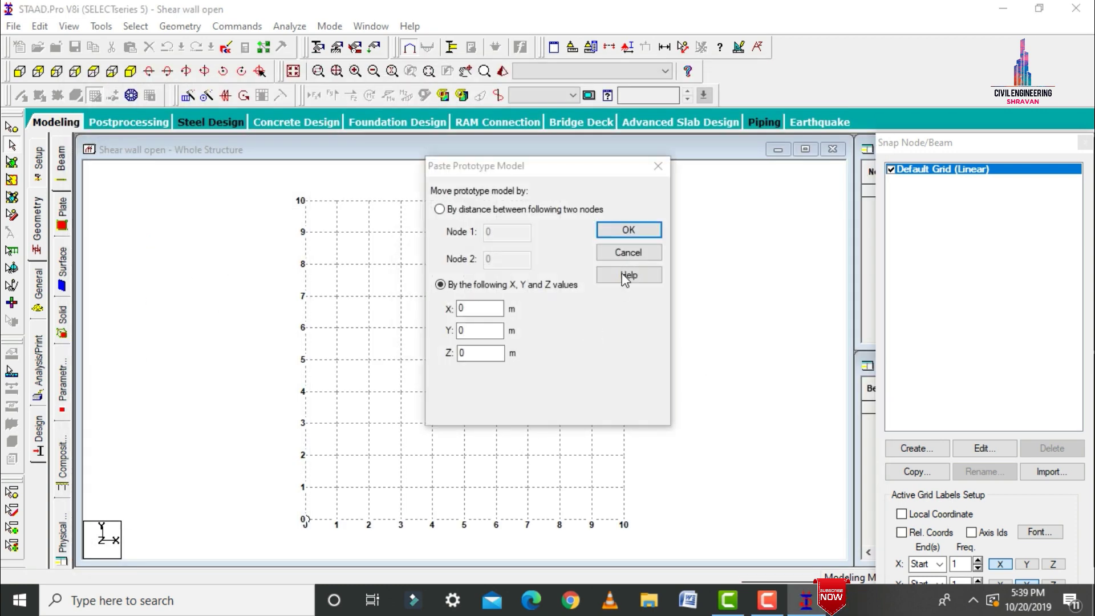
click(624, 231)
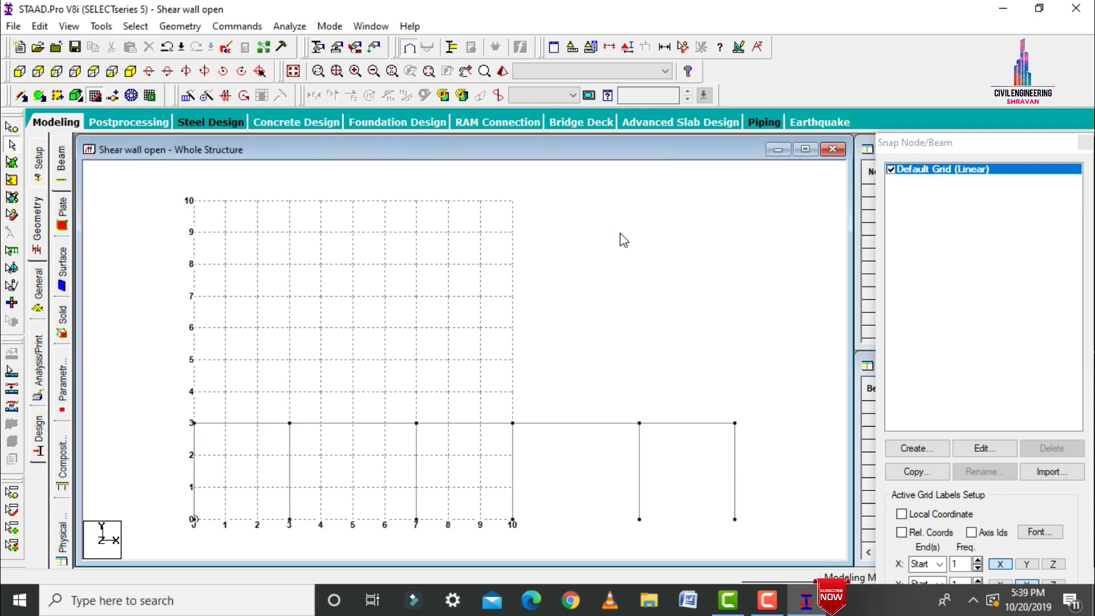
click(94, 96)
click(130, 70)
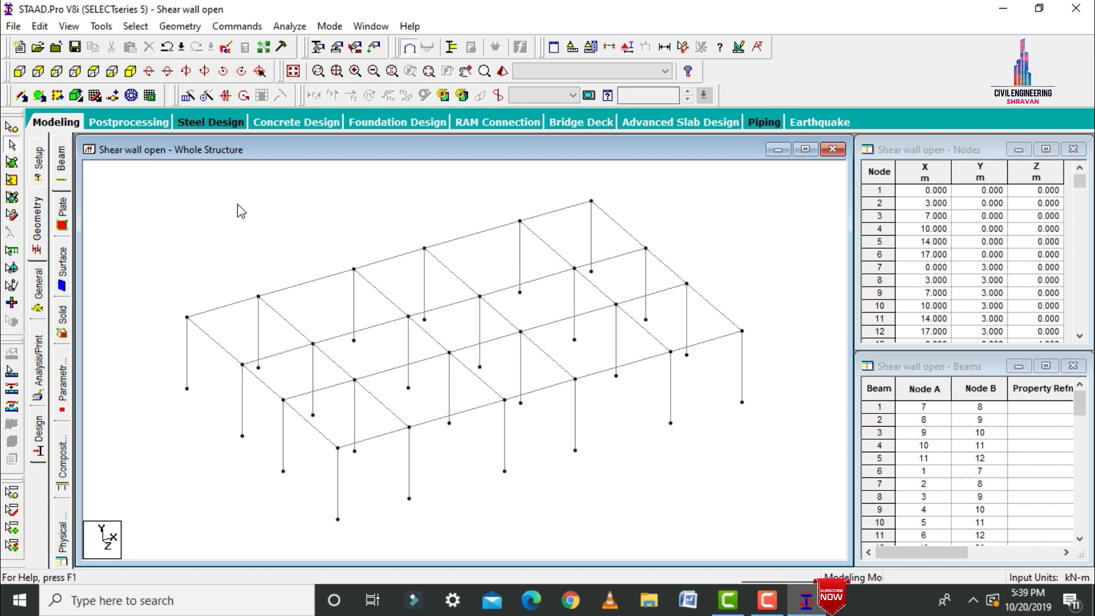
Add four-noded plates to all floor panels between the beams at the top of the storey.
click(38, 95)
click(188, 317)
click(258, 297)
click(313, 344)
click(243, 364)
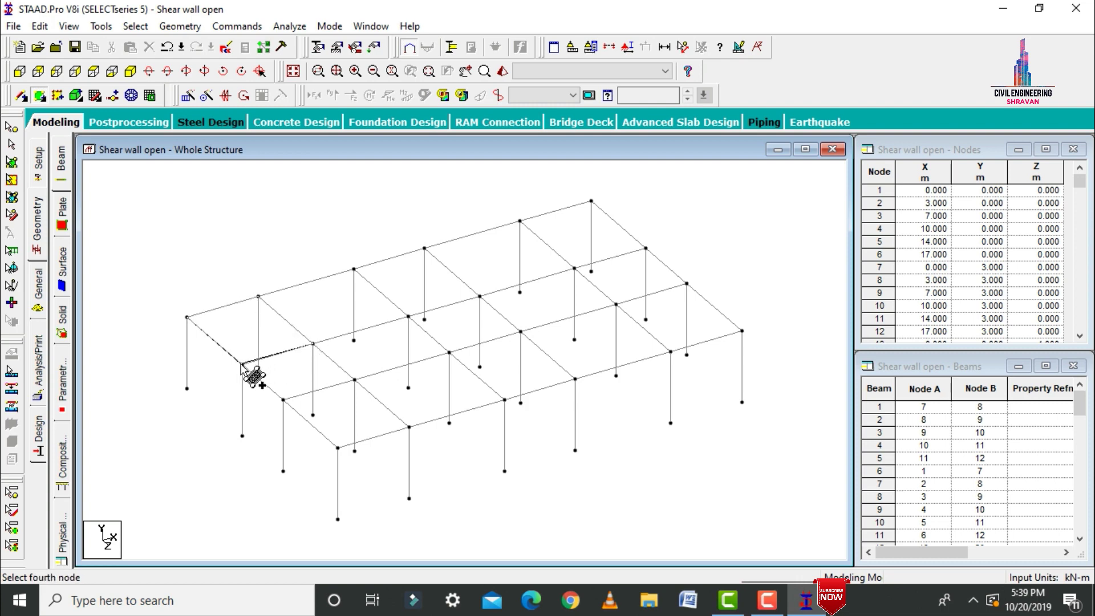
click(259, 297)
click(353, 268)
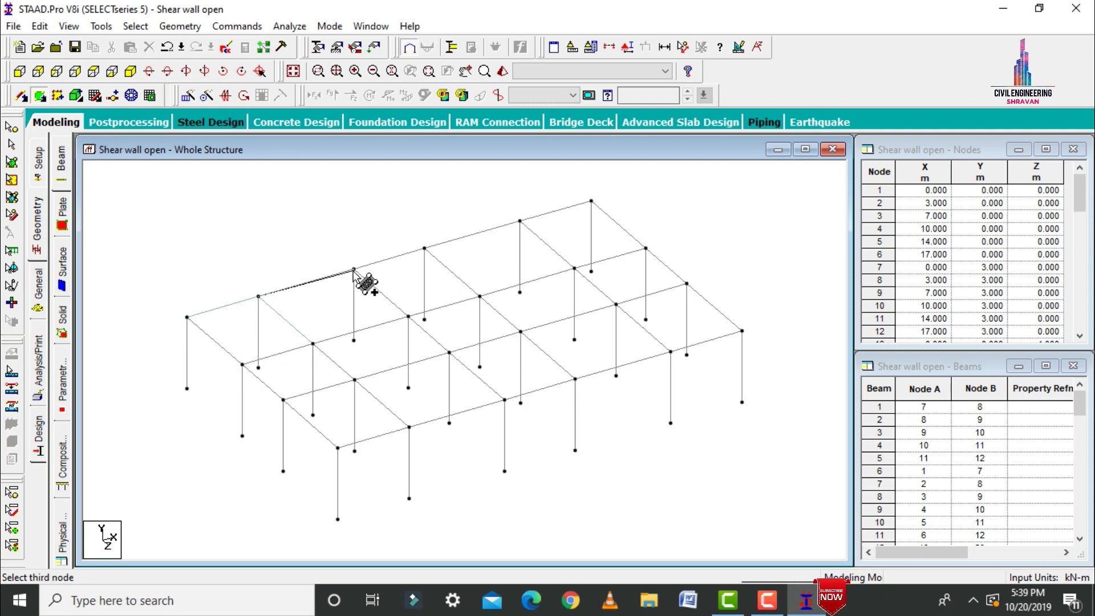
click(409, 316)
click(312, 344)
click(353, 269)
click(574, 268)
click(251, 361)
click(564, 274)
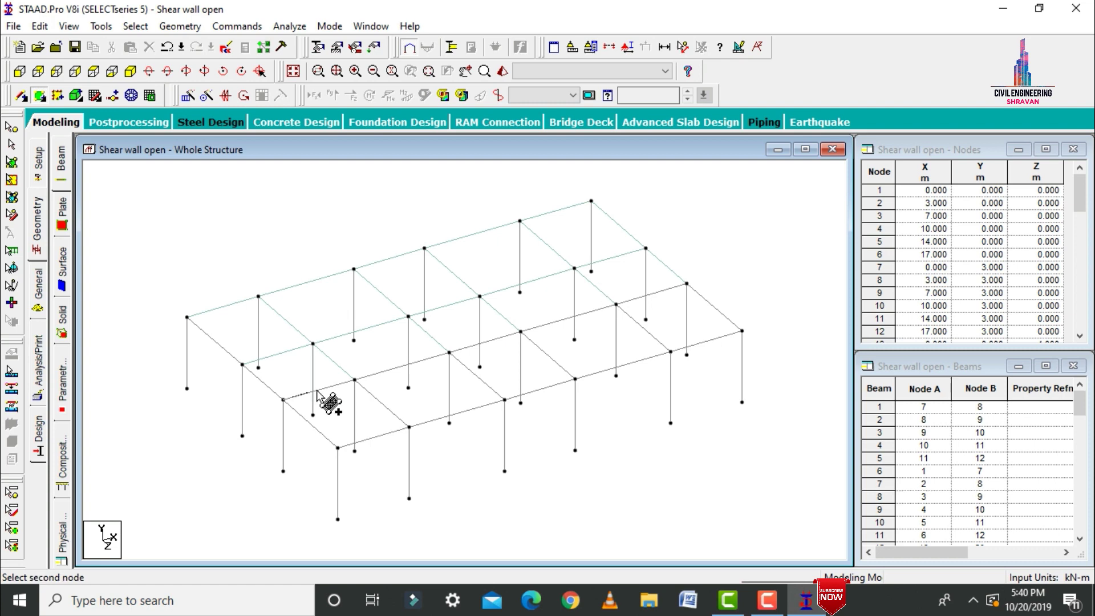
click(616, 305)
key(Escape)
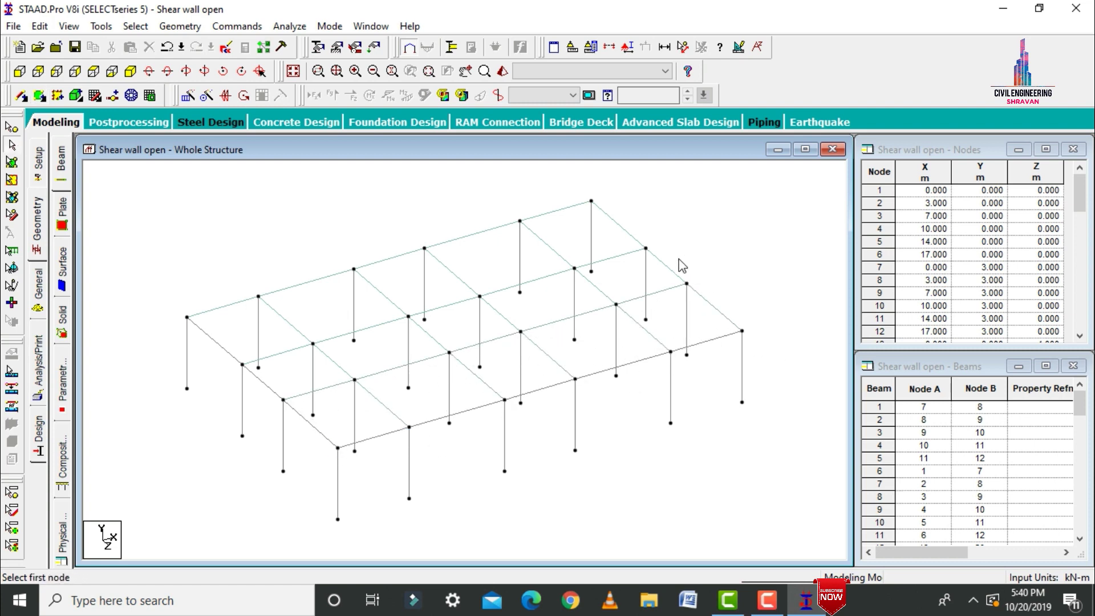
Repeat all beams and columns of the storey upward in the Y direction with 9 steps at 3 m spacing.
key(ctrl+a)
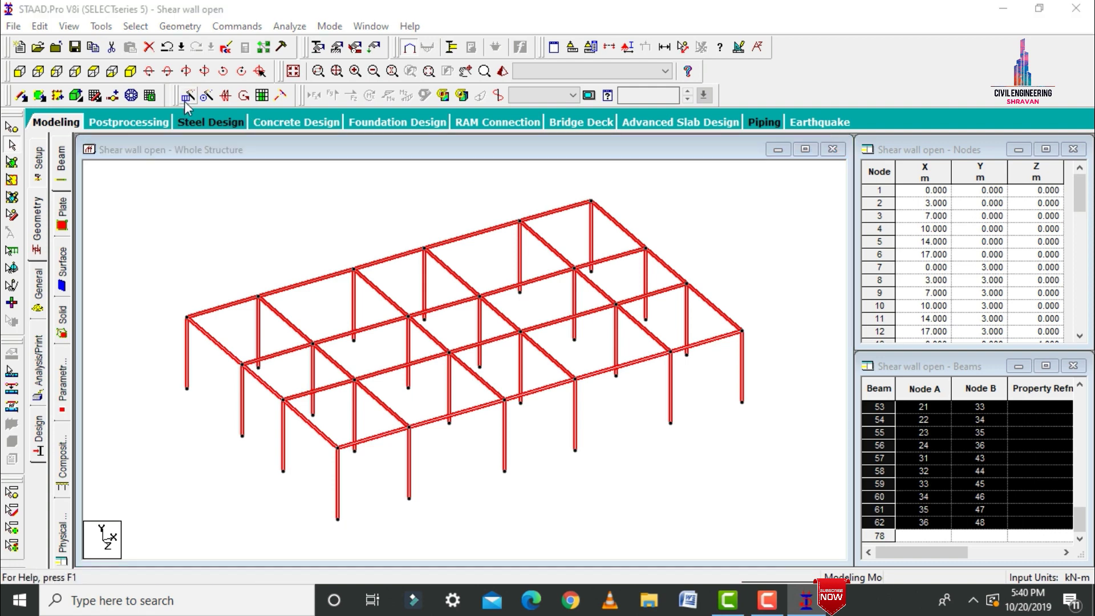
click(188, 95)
click(383, 372)
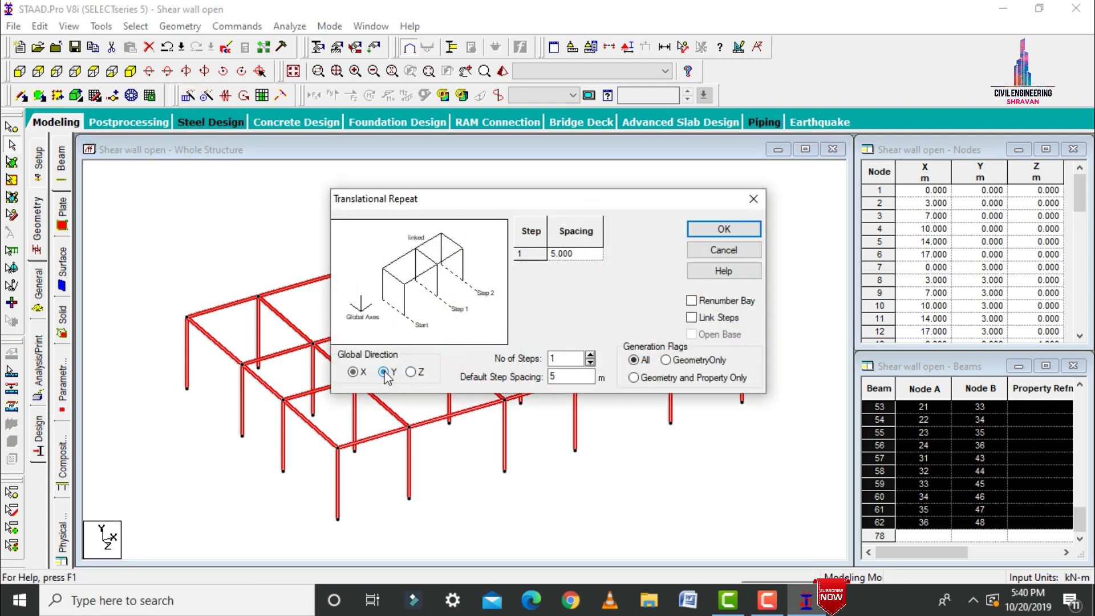
double_click(559, 359)
text(9)
key(Tab)
text(3)
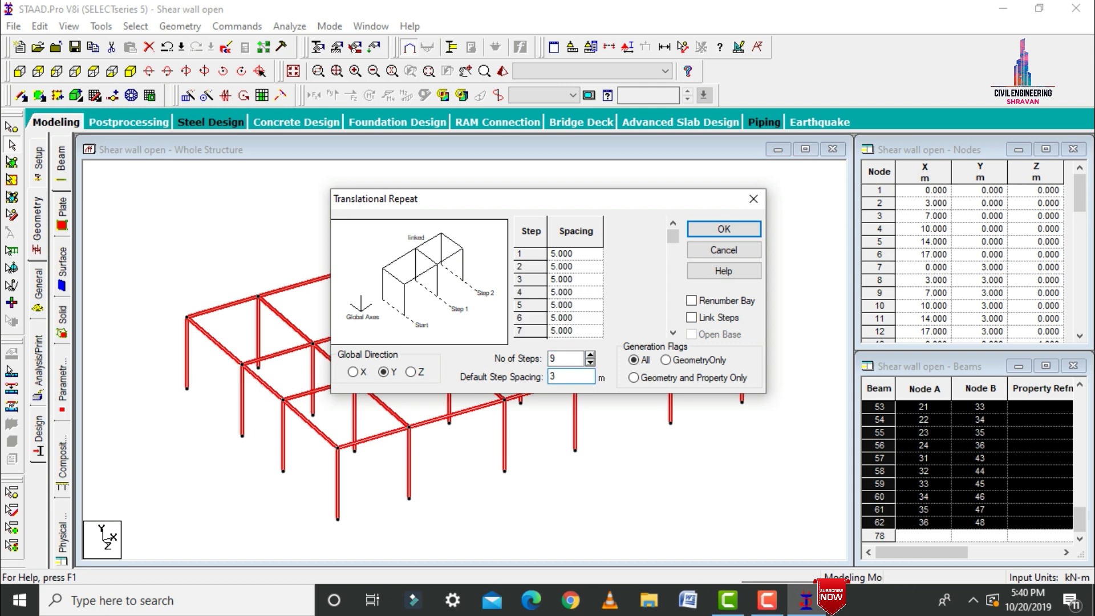
key(Return)
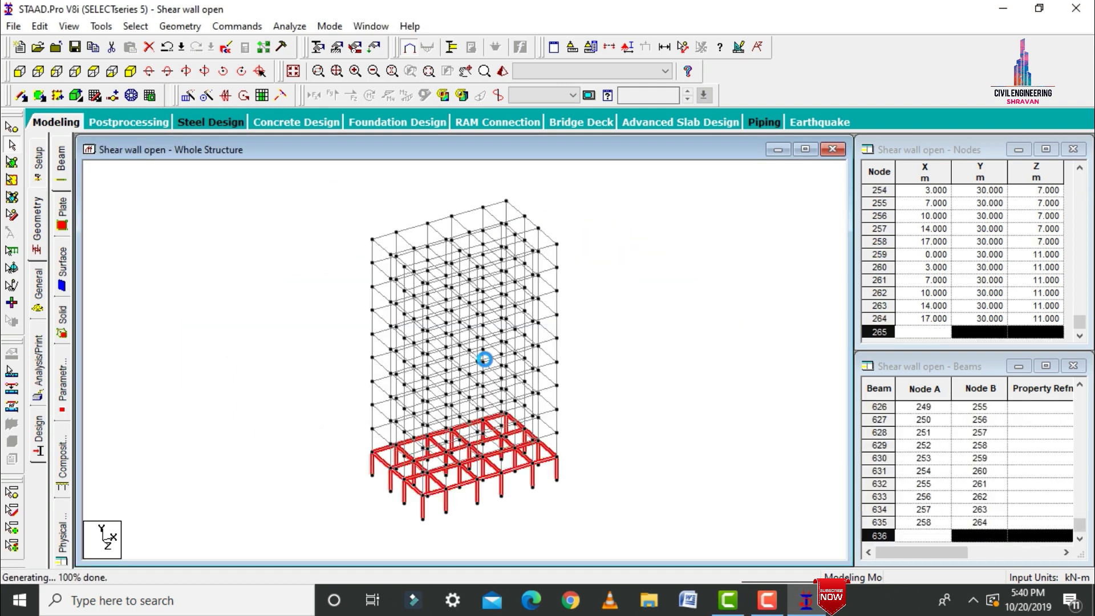
click(644, 380)
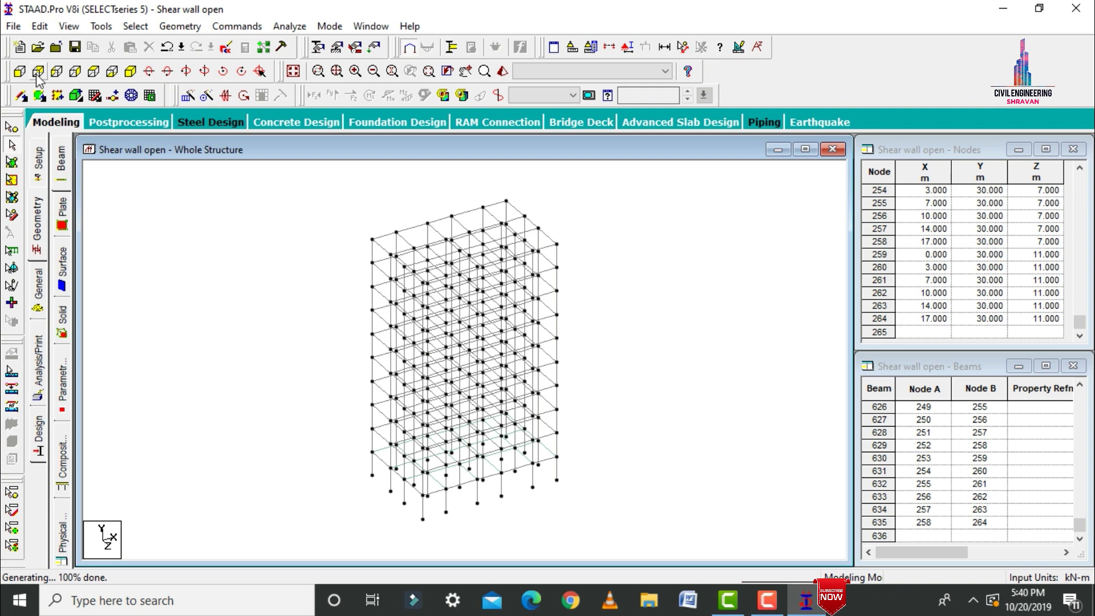
Repeat the lowest floor's plates upward in the Y direction with 9 steps at 3 m spacing, and delete the original 15 plates.
click(19, 76)
click(39, 95)
click(12, 163)
drag(335, 465, 557, 520)
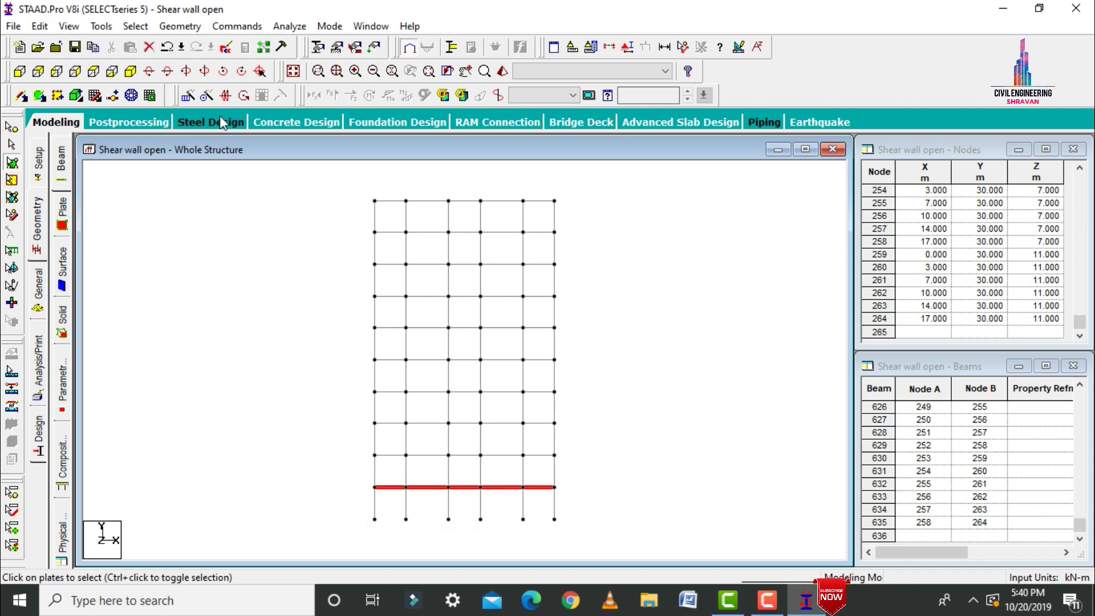
click(130, 71)
right_click(208, 248)
click(189, 98)
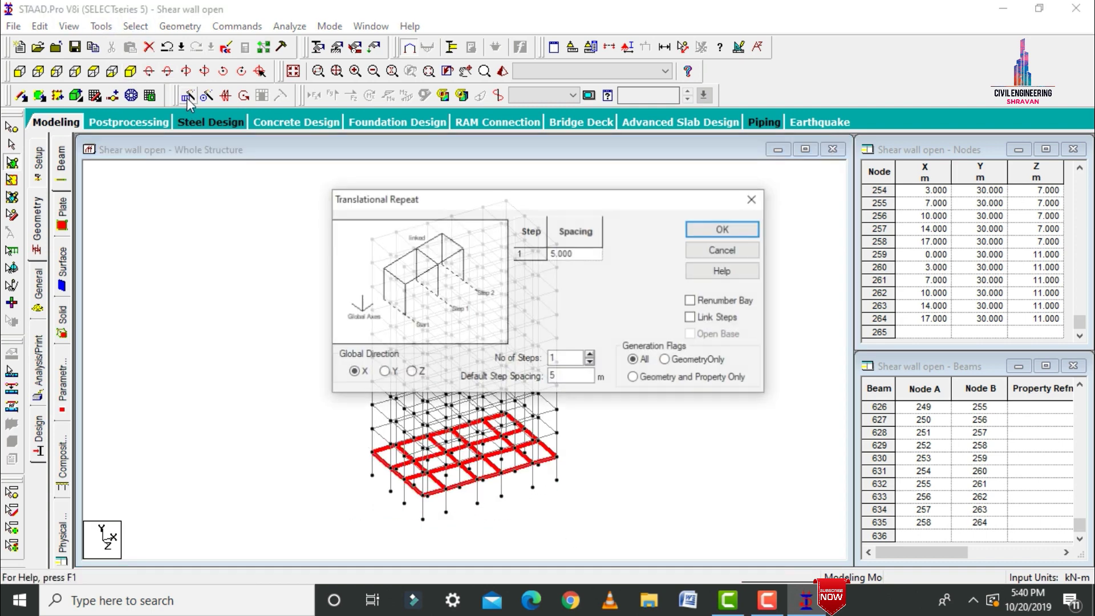
click(385, 372)
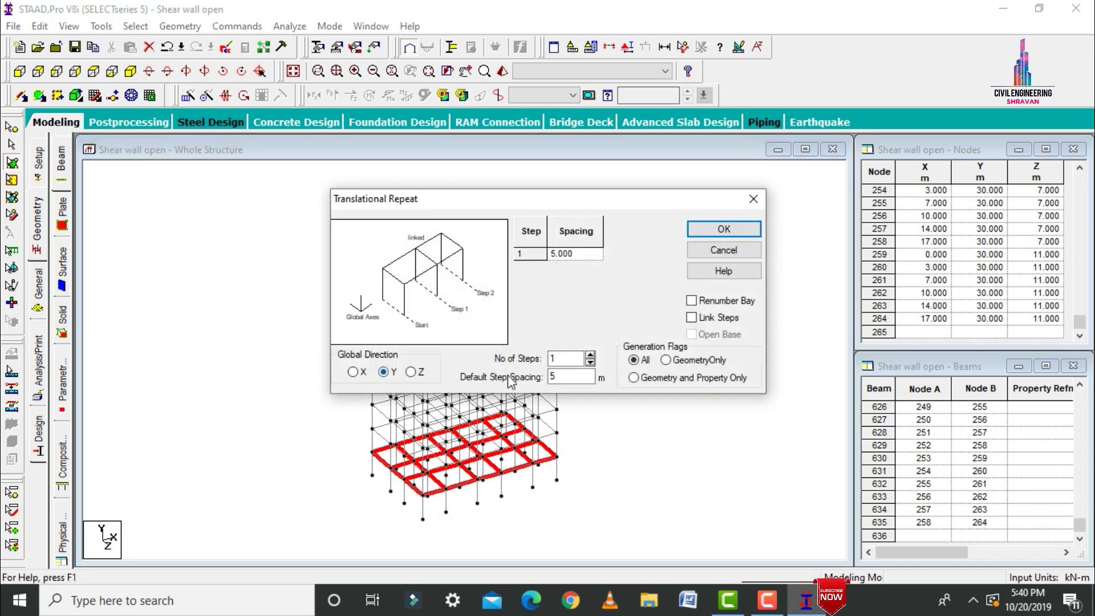
drag(579, 358, 474, 363)
text(9)
key(Tab)
text(3)
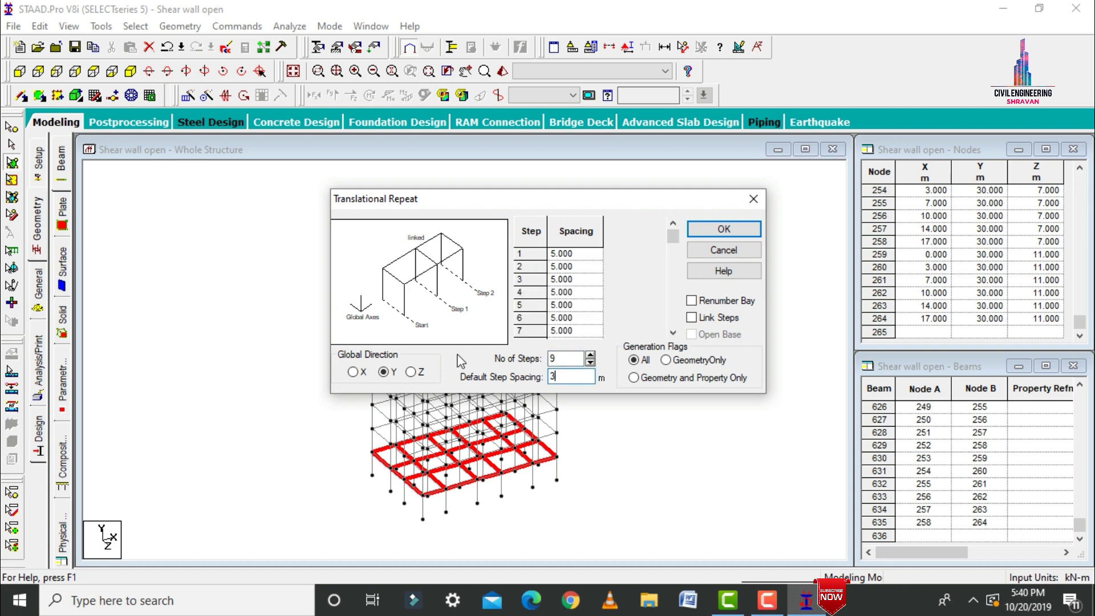
click(704, 229)
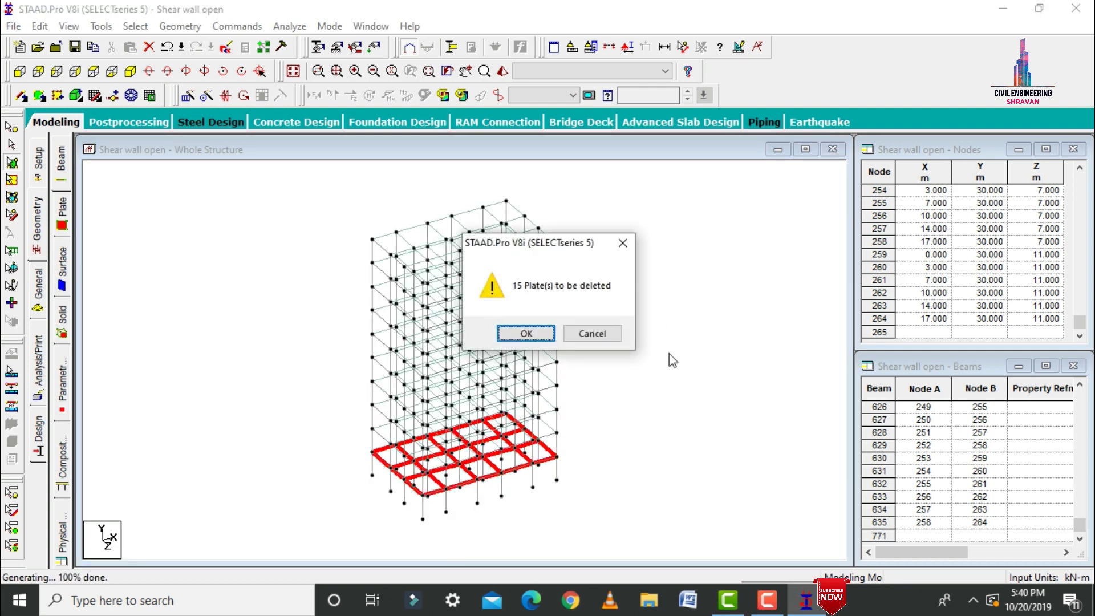
key(Return)
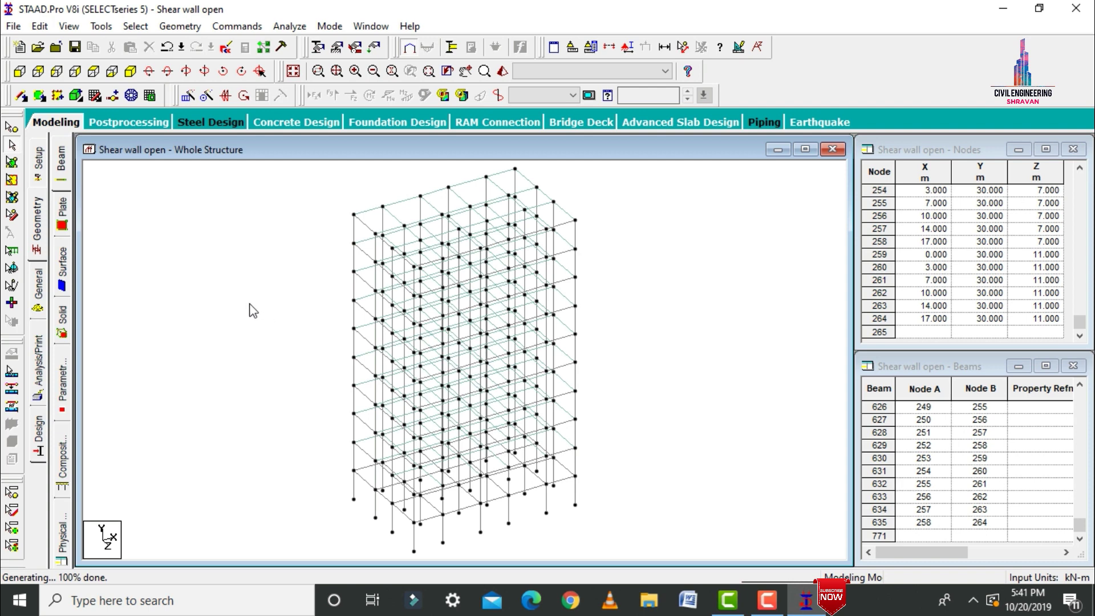
Isolate the outer frame at Z = 11 m with a window section cut in plan, and show it in isometric view.
click(91, 73)
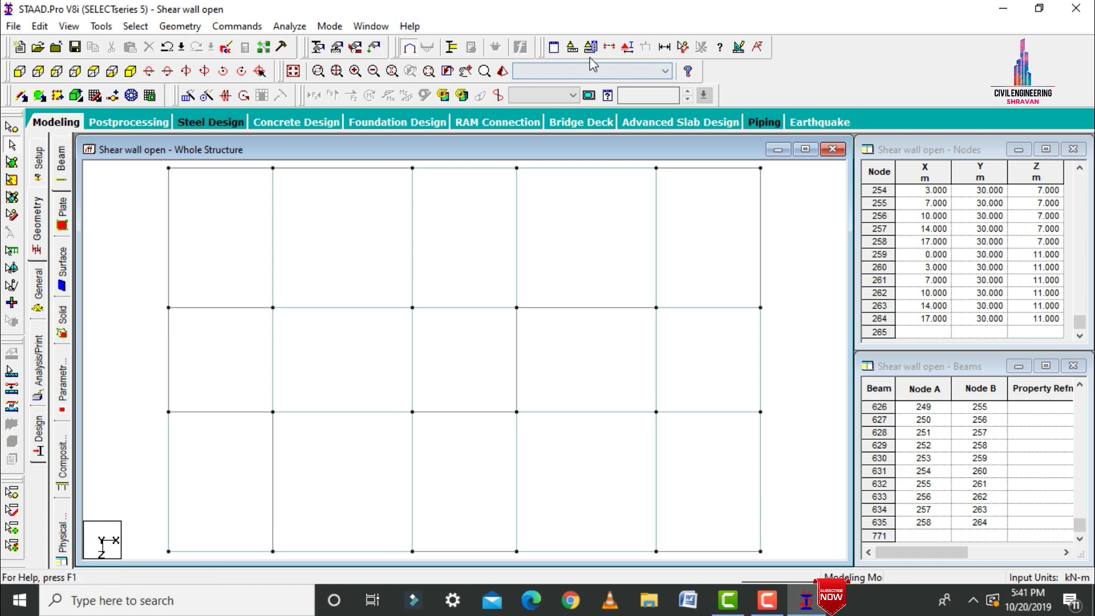
click(608, 48)
click(592, 207)
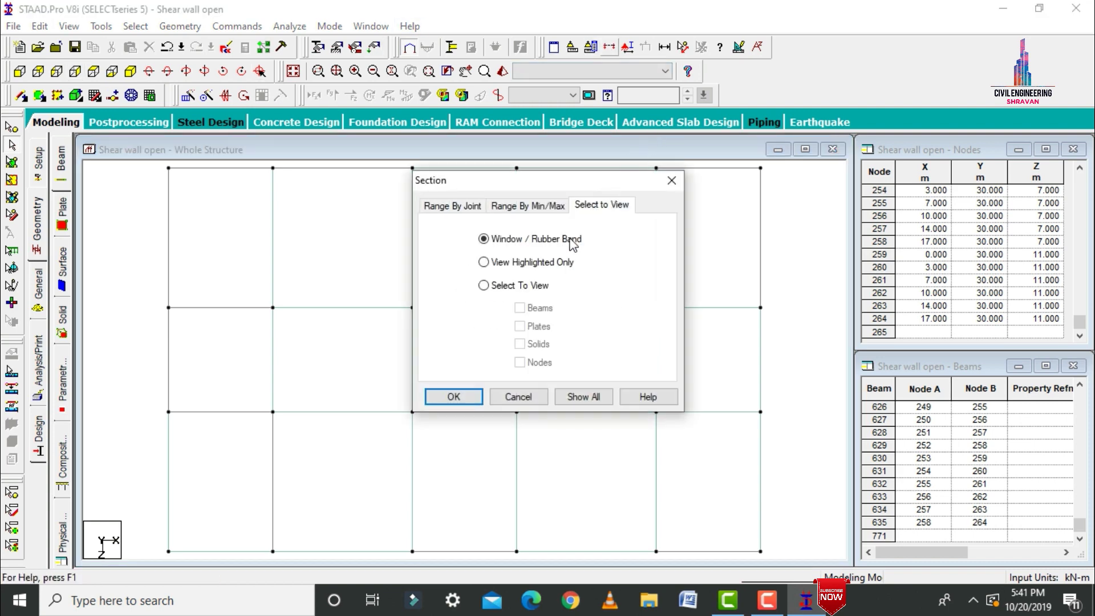
click(454, 396)
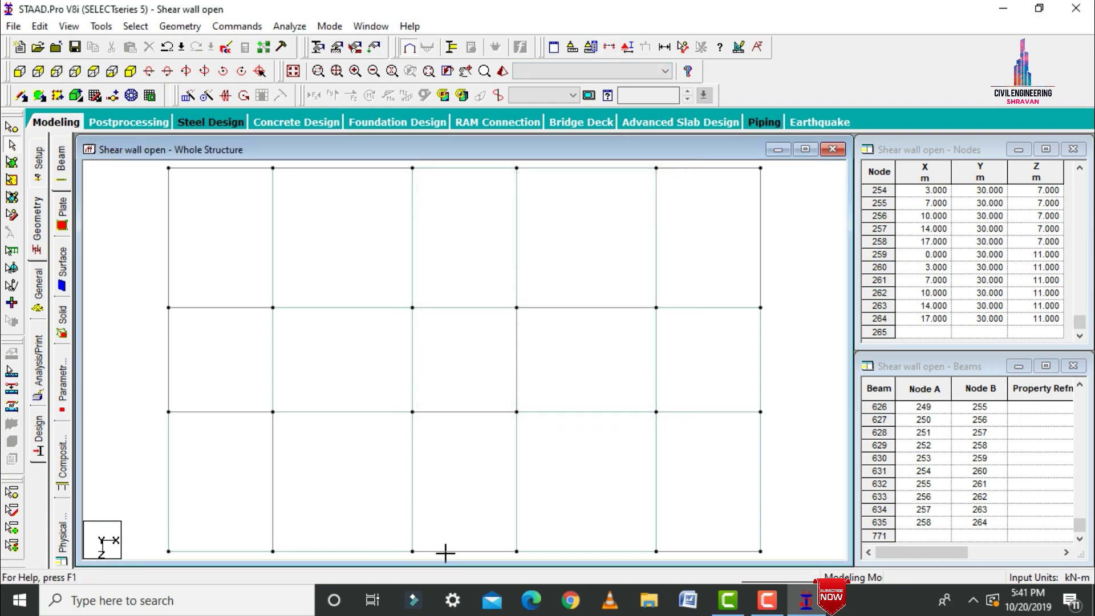
click(131, 73)
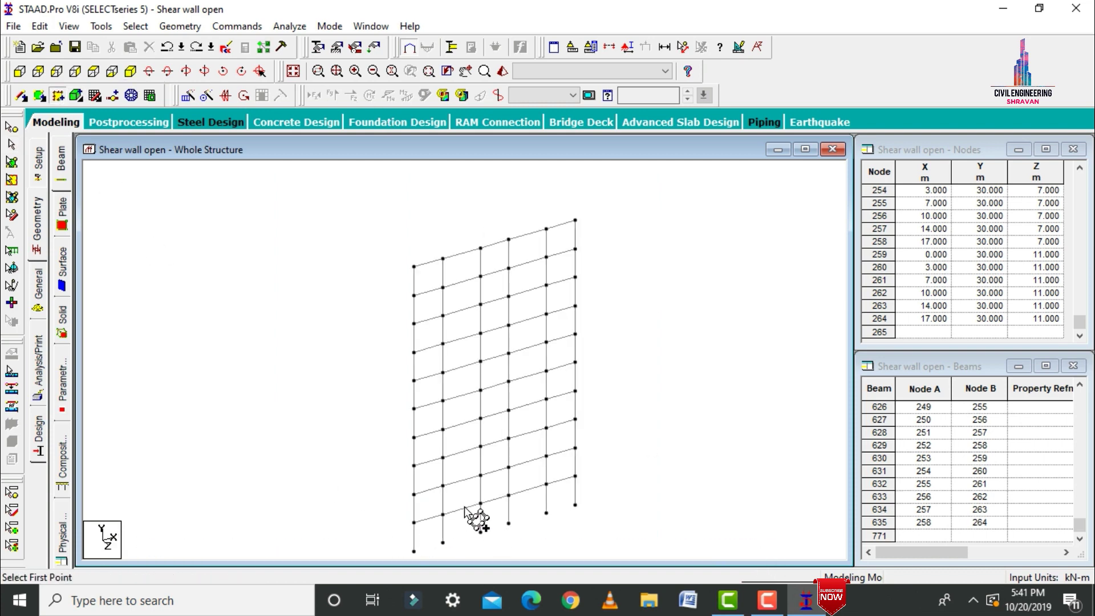
Add a surface over the second bay of the isolated frame, from the lowest beam level up to the roof.
click(481, 505)
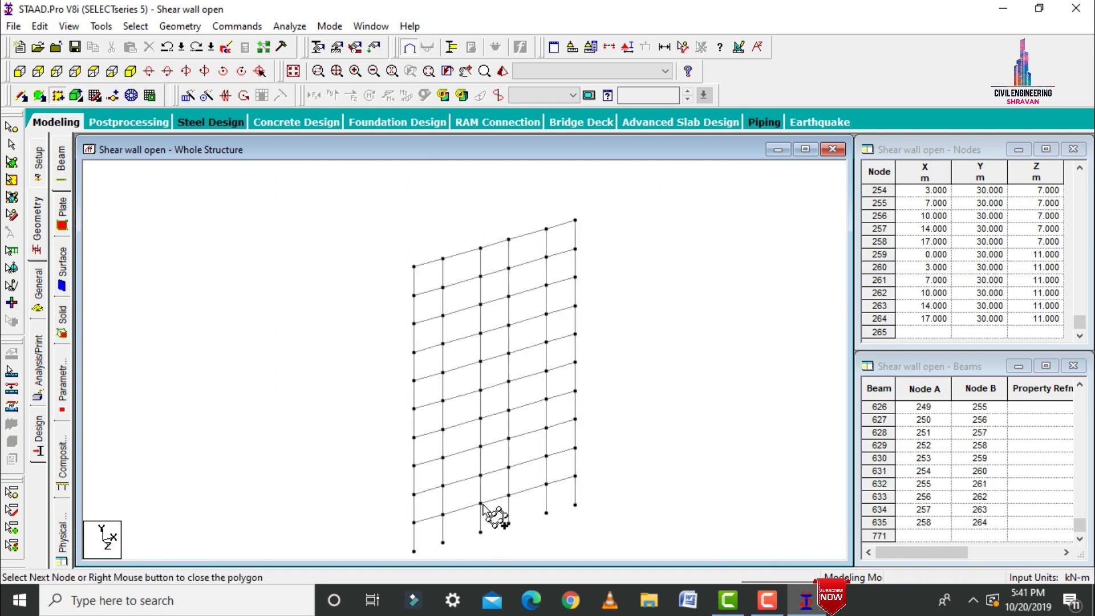
click(481, 249)
click(442, 259)
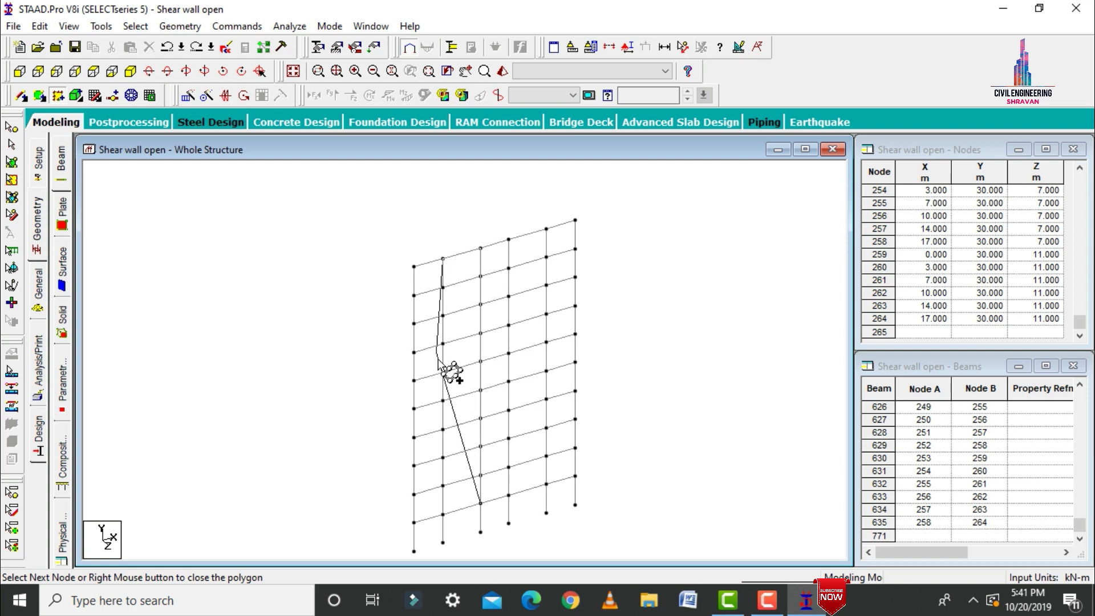
click(442, 514)
right_click(482, 502)
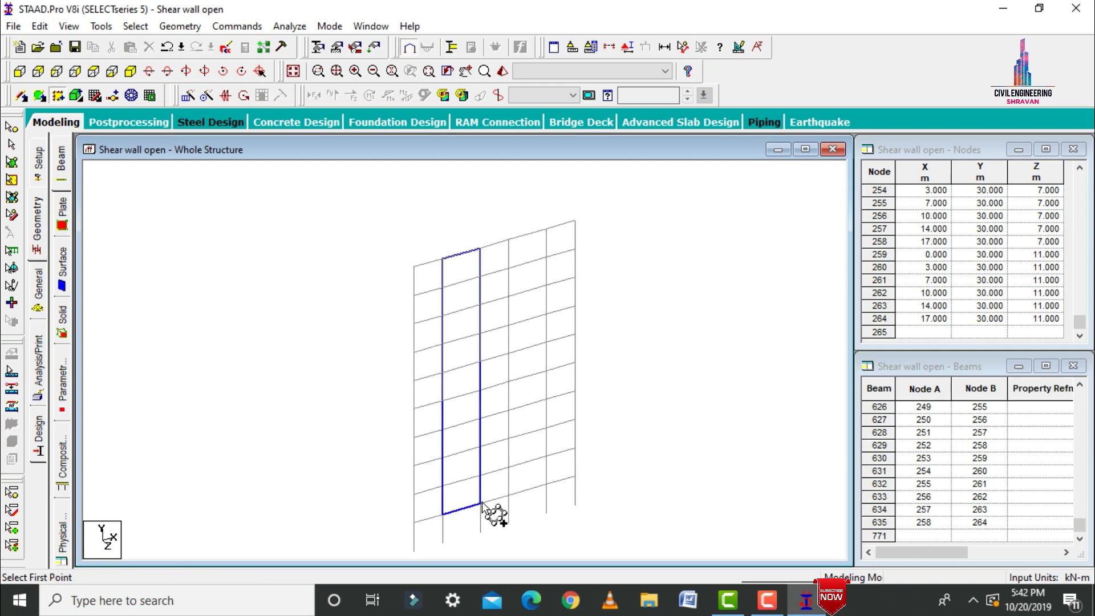
Add a surface over the fourth bay of the isolated frame, from the lowest beam level up to the roof.
click(547, 484)
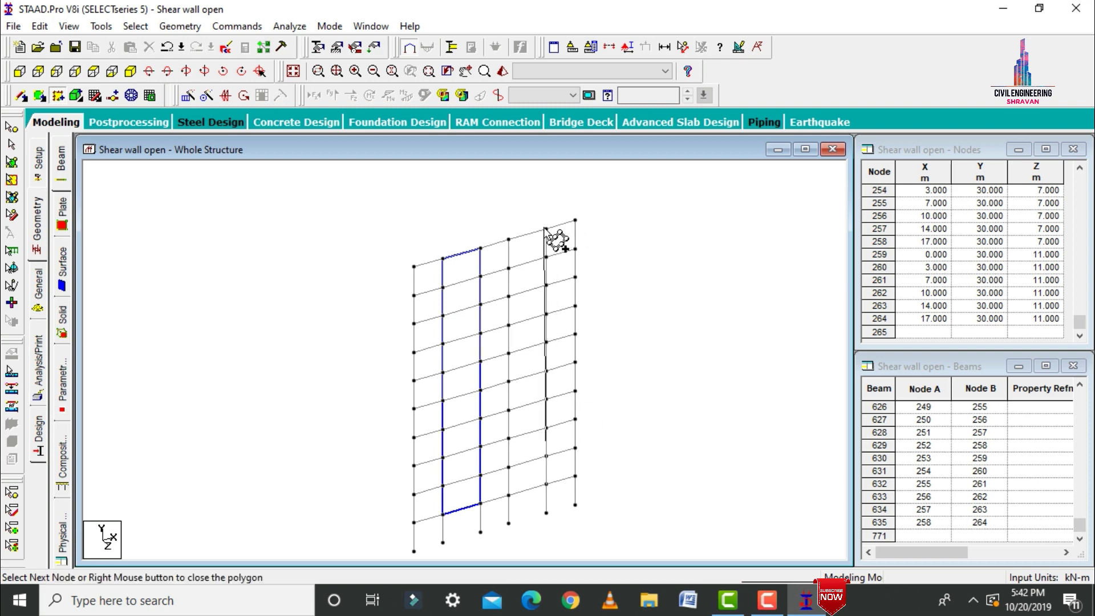
click(615, 334)
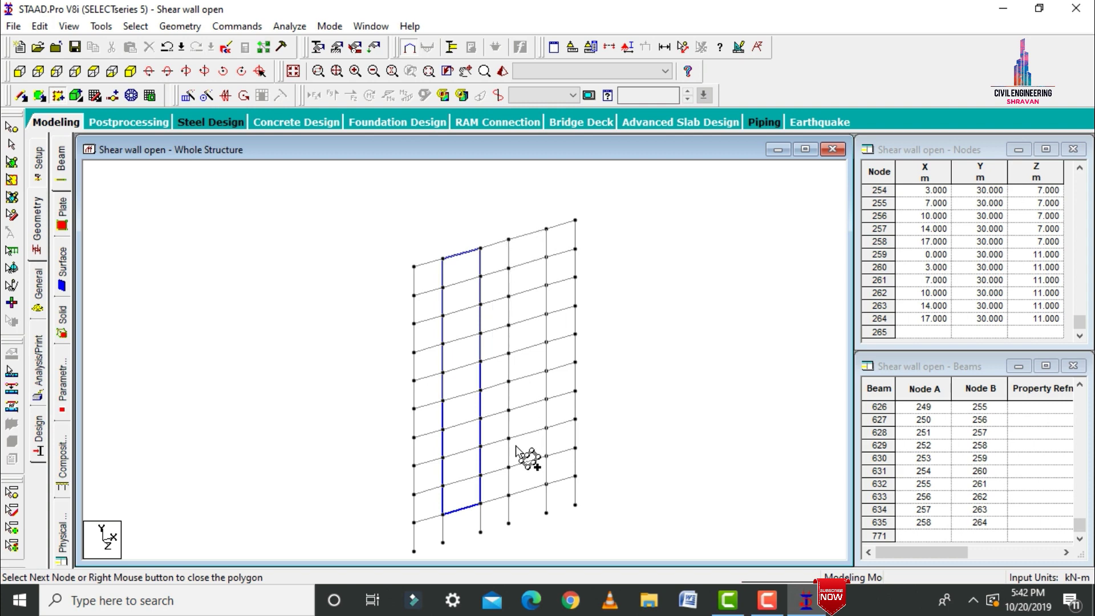
click(508, 495)
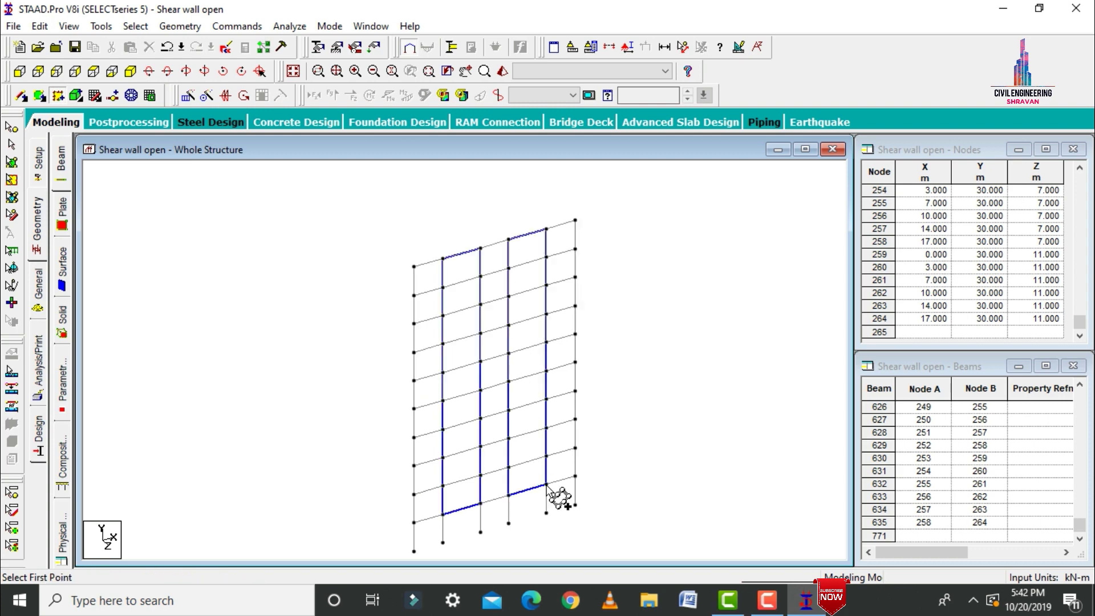
Add one-storey surfaces between the two walls in every other storey of the middle bay, from the top storey down to the lowest beam level.
click(480, 249)
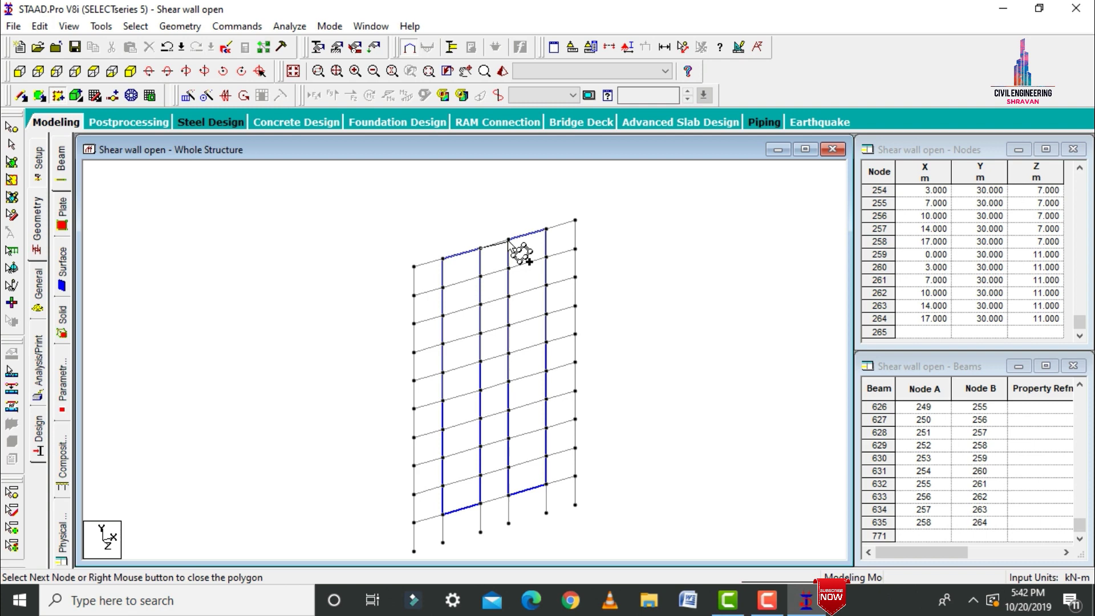
click(509, 268)
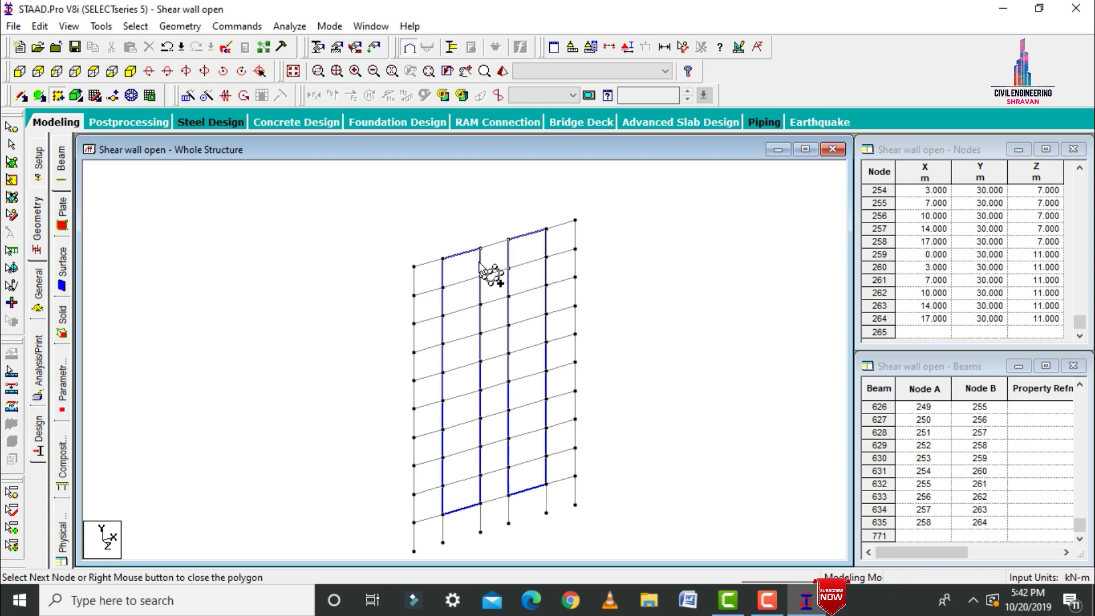
click(481, 250)
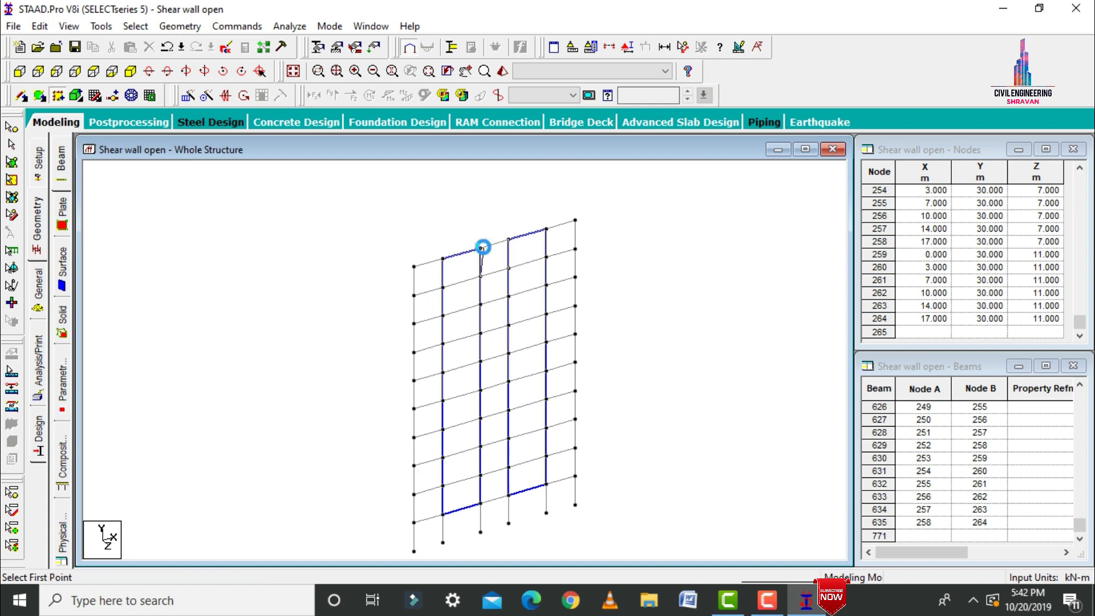
click(481, 304)
click(508, 297)
click(509, 326)
click(480, 332)
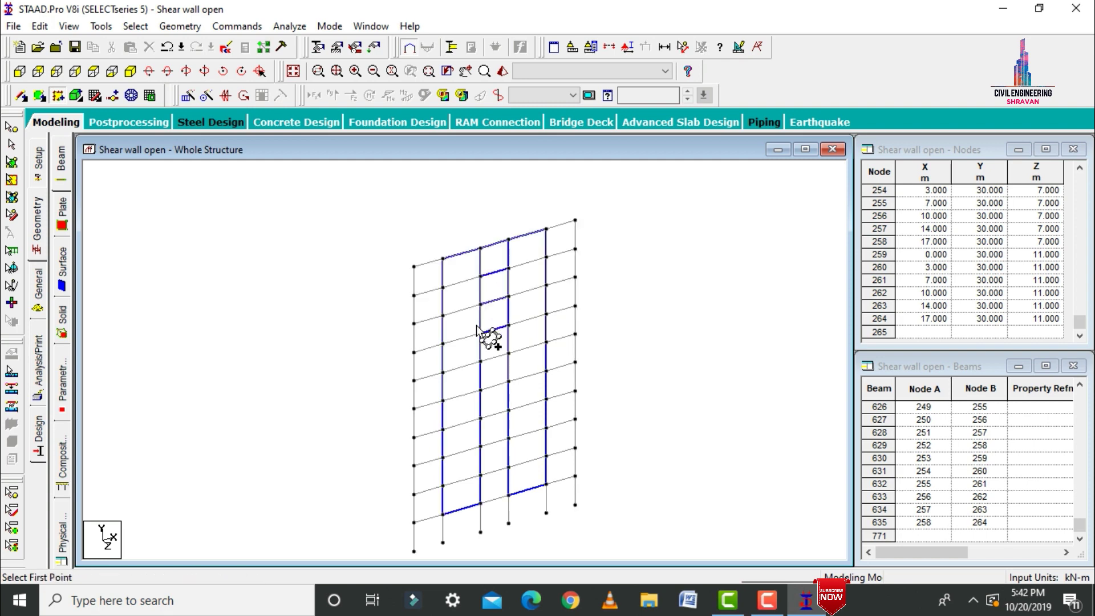
click(480, 362)
click(508, 354)
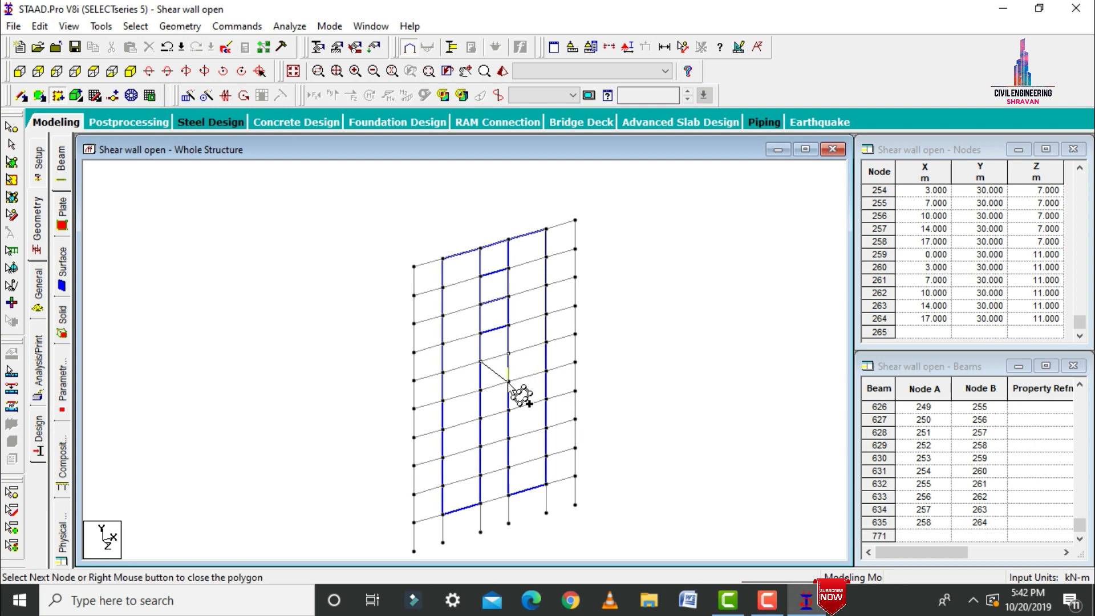
click(480, 390)
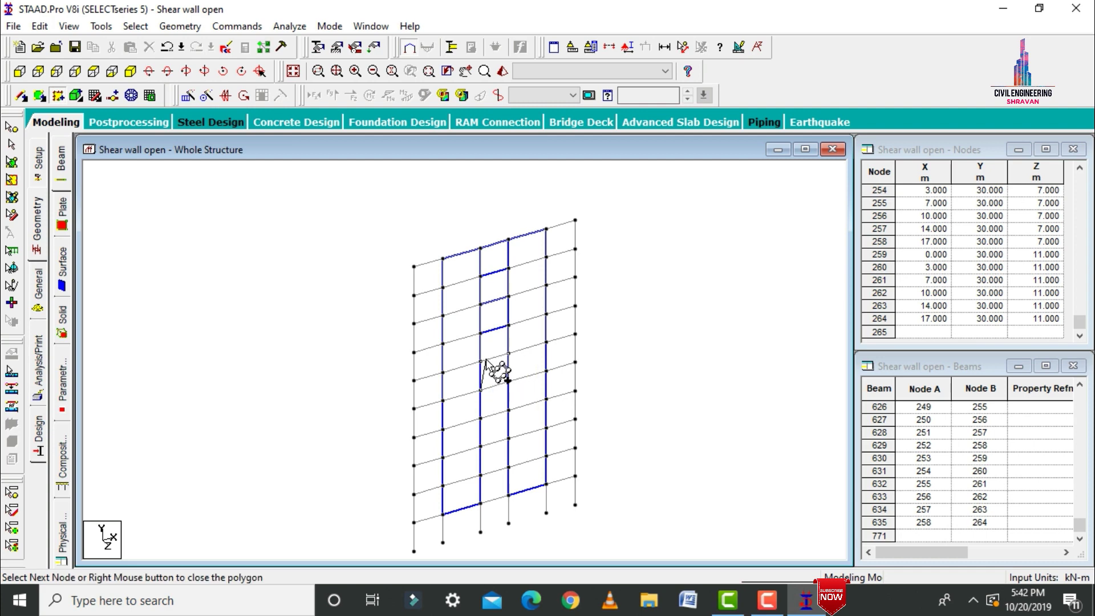
click(508, 382)
click(482, 418)
click(508, 411)
click(509, 439)
click(480, 446)
click(481, 419)
click(480, 476)
click(509, 468)
click(508, 496)
click(481, 504)
click(481, 476)
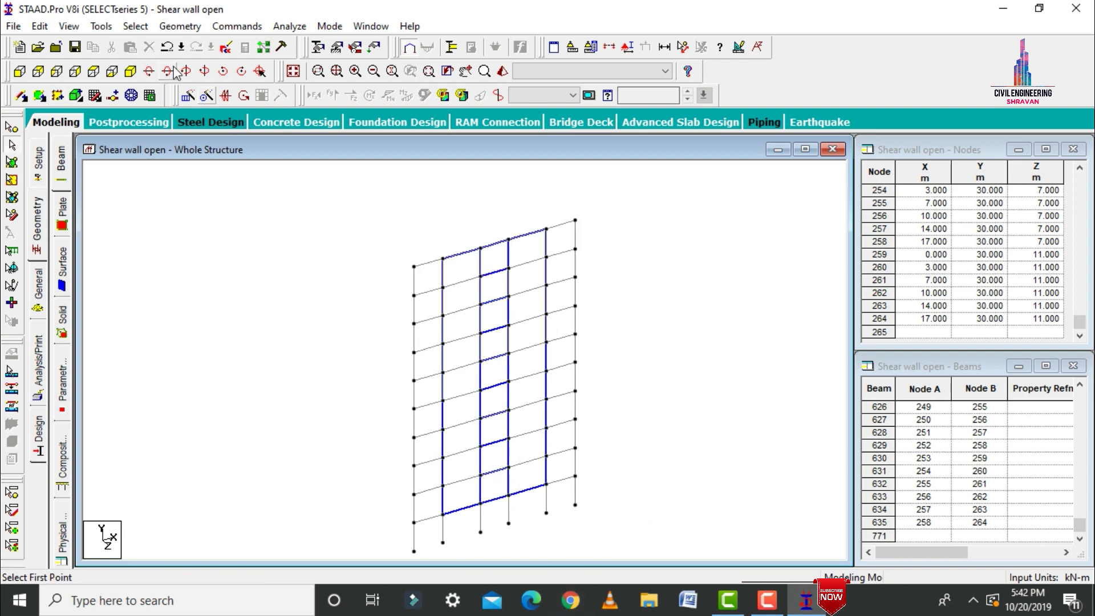
click(189, 97)
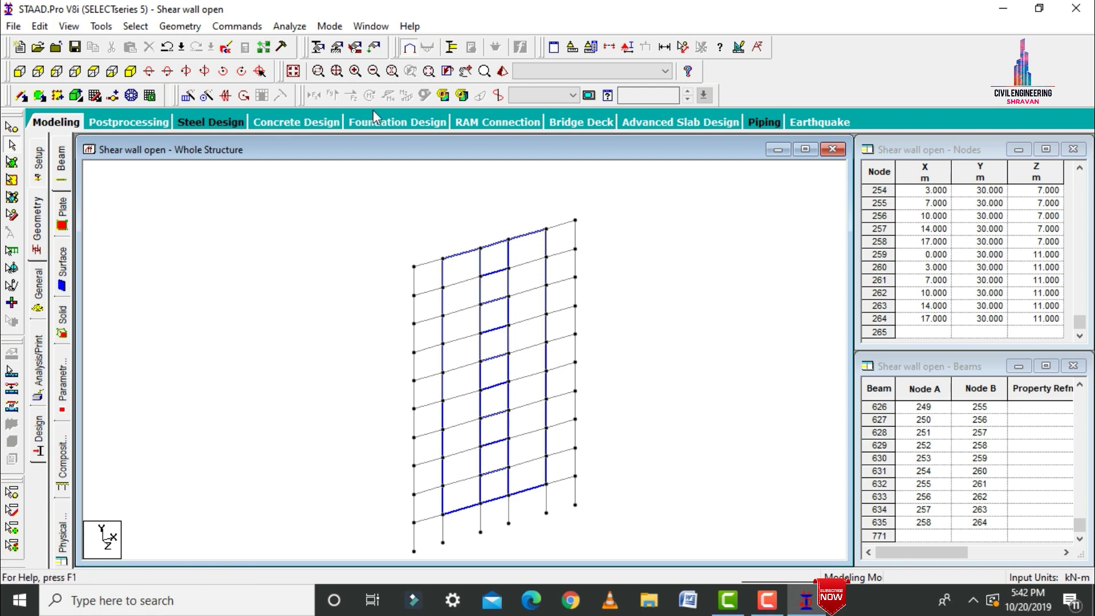
Restore the whole structure, isolate the side frame at X = 0 with a window section cut in plan, and show it in isometric view.
click(293, 71)
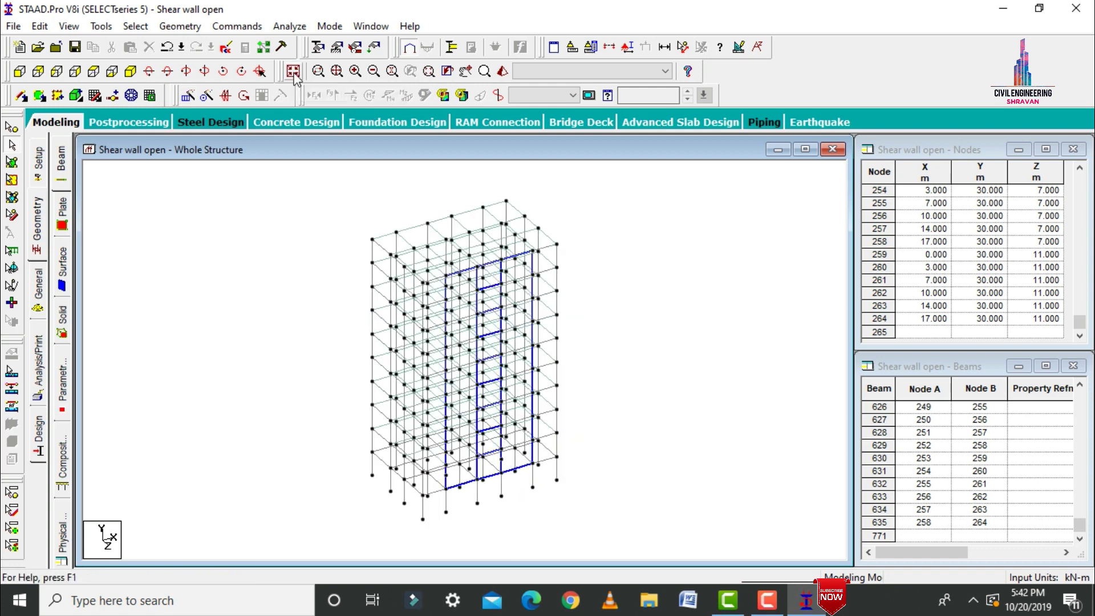
click(94, 71)
click(610, 47)
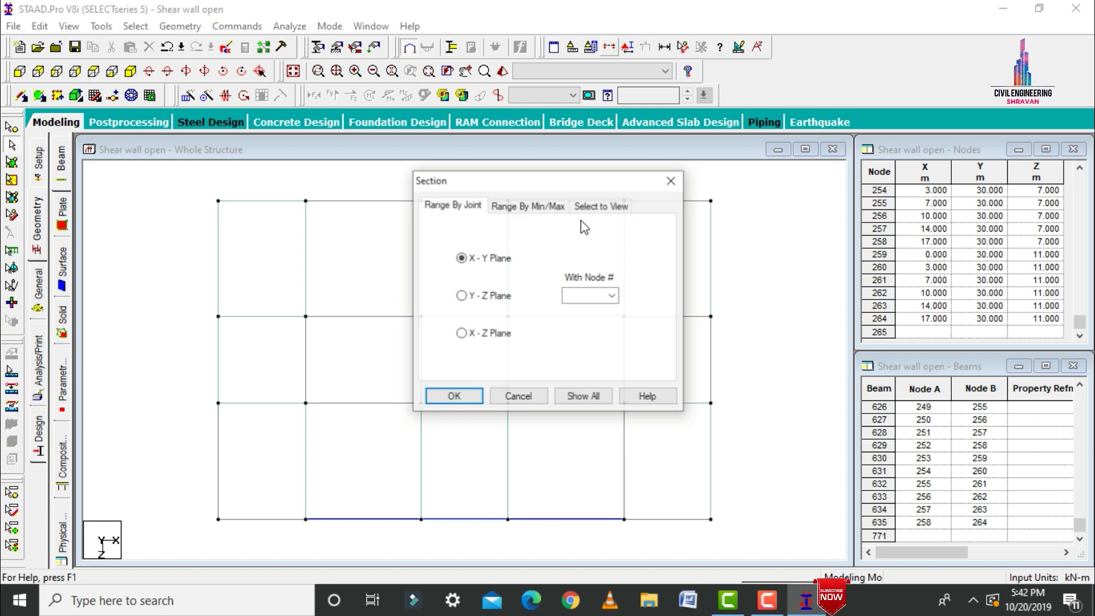
click(595, 208)
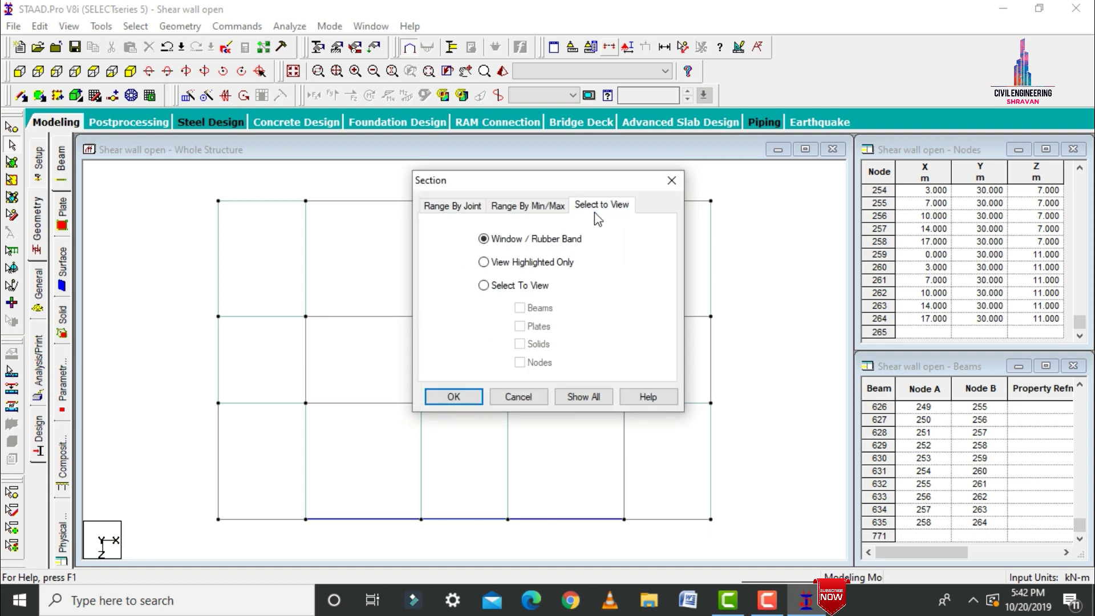
click(450, 396)
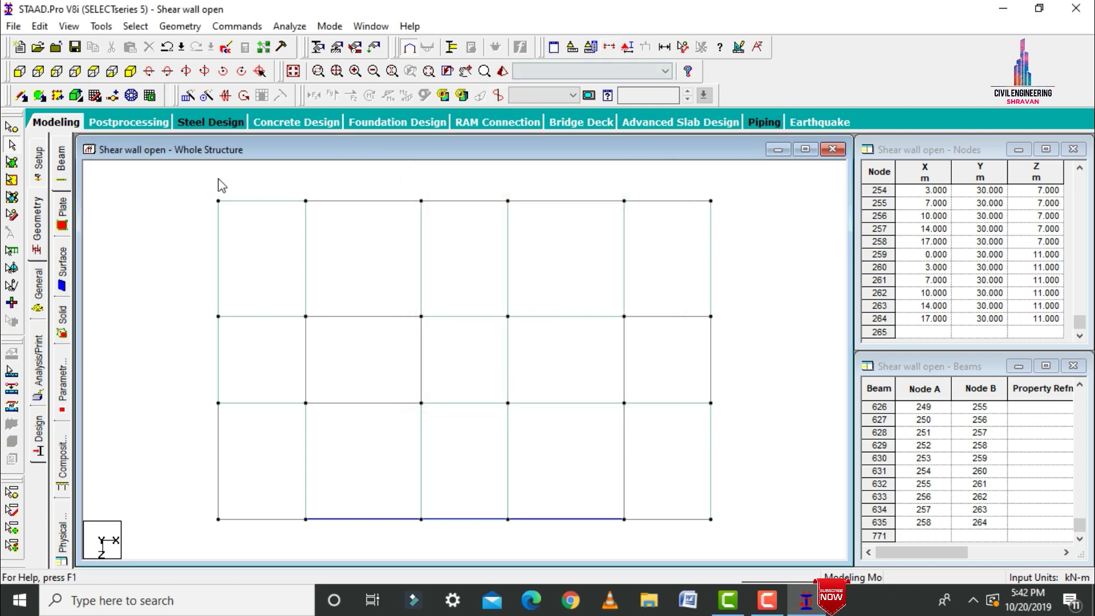
drag(225, 520, 213, 186)
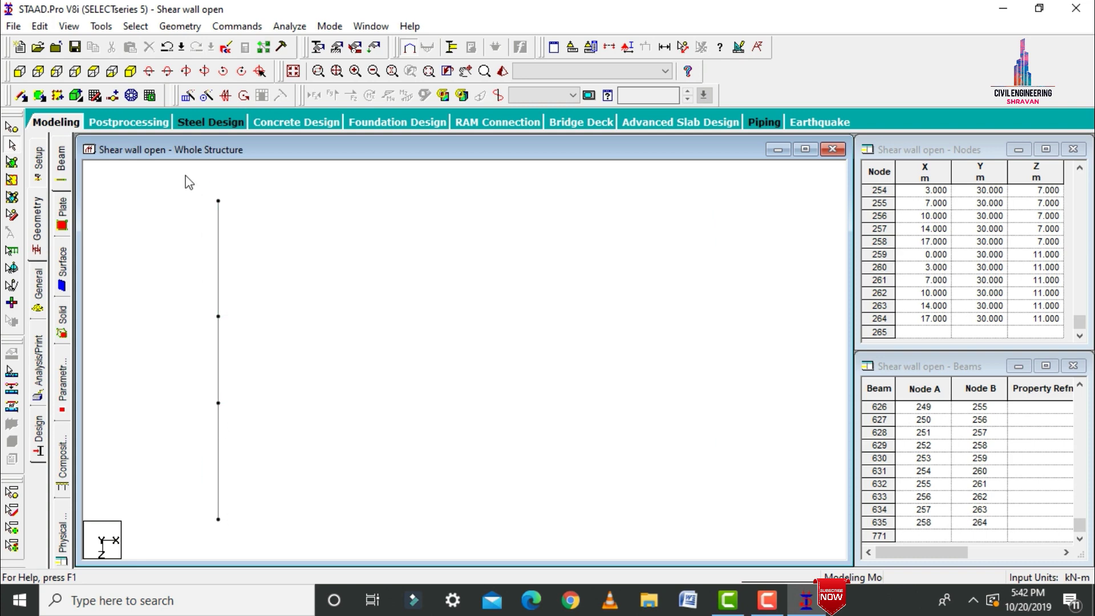
click(131, 72)
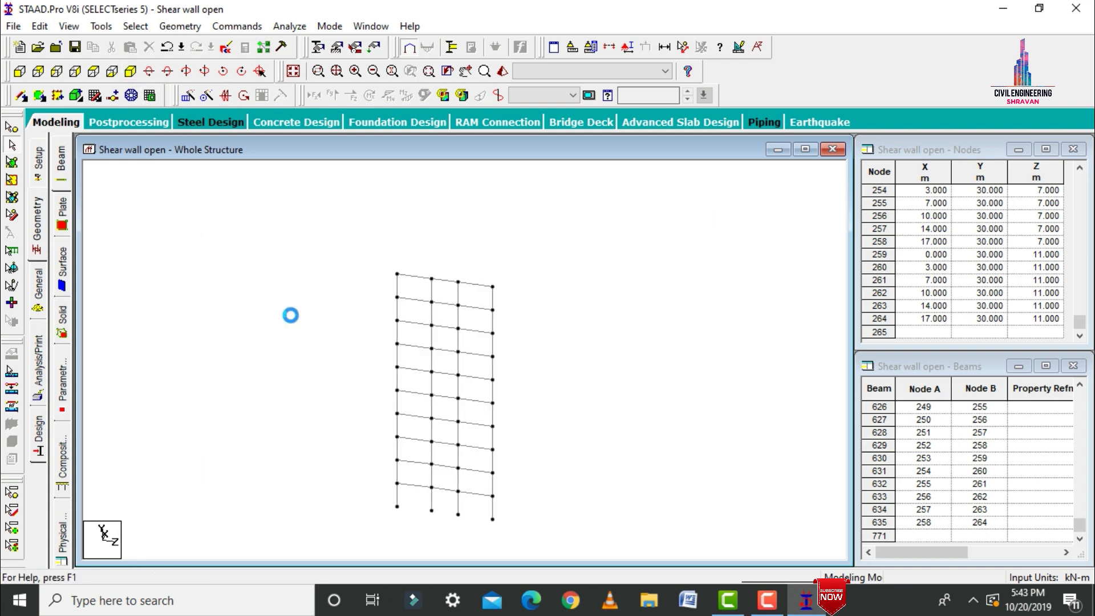
Add full-height surfaces to both outer bays of the side frame and one-storey surfaces to alternate storeys of its middle bay.
click(57, 97)
click(407, 278)
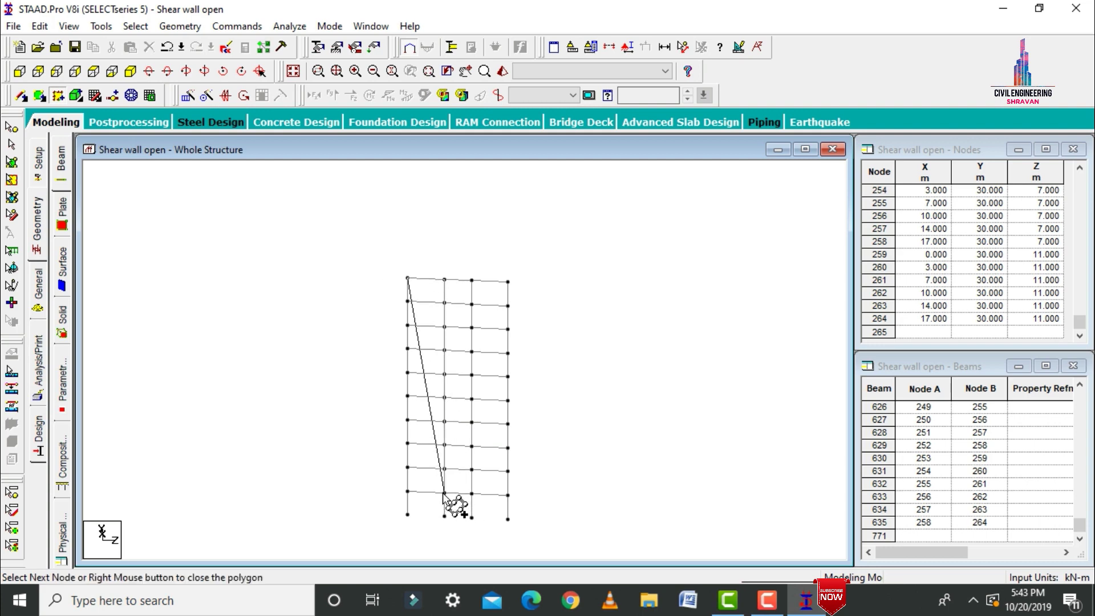
click(407, 492)
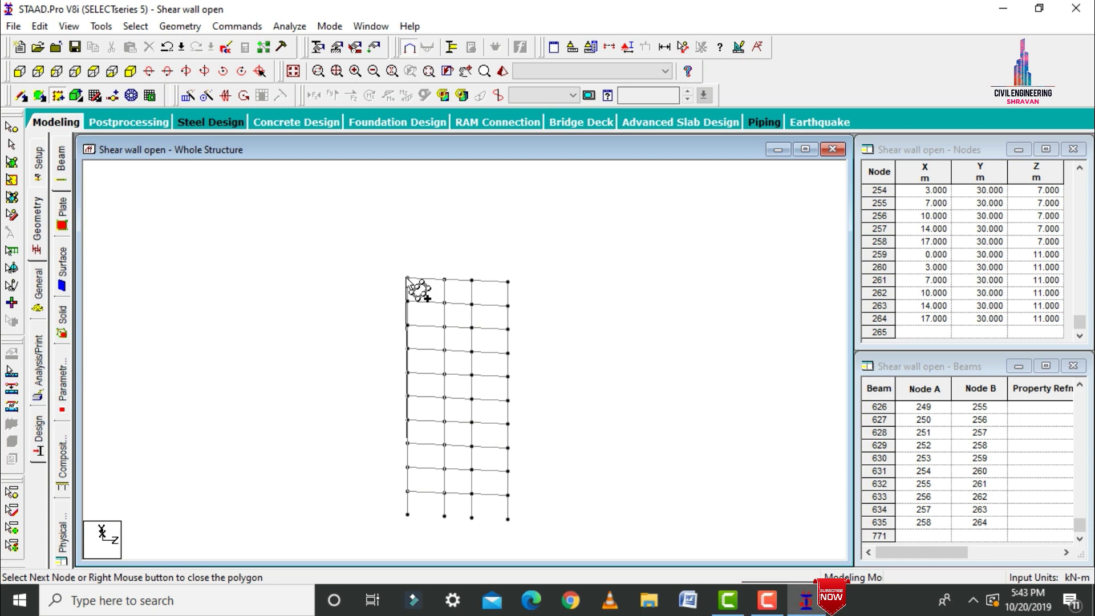
click(407, 279)
click(471, 280)
click(508, 282)
click(508, 495)
click(472, 495)
right_click(489, 477)
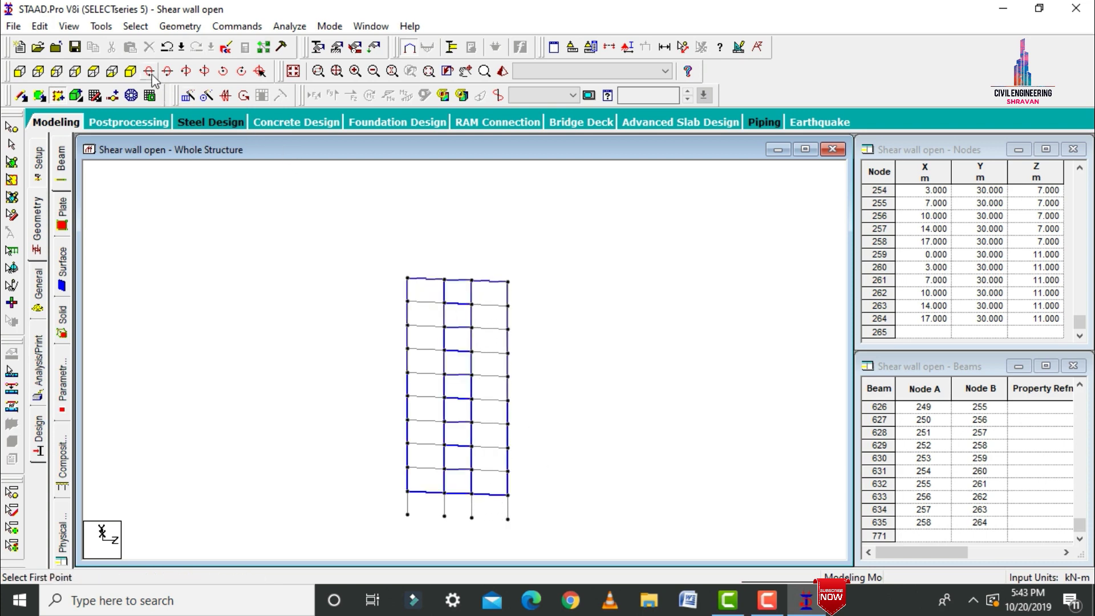
Restore the whole structure, select all wall surfaces on the Z = 11 m face in plan, and return to the isometric view.
click(293, 72)
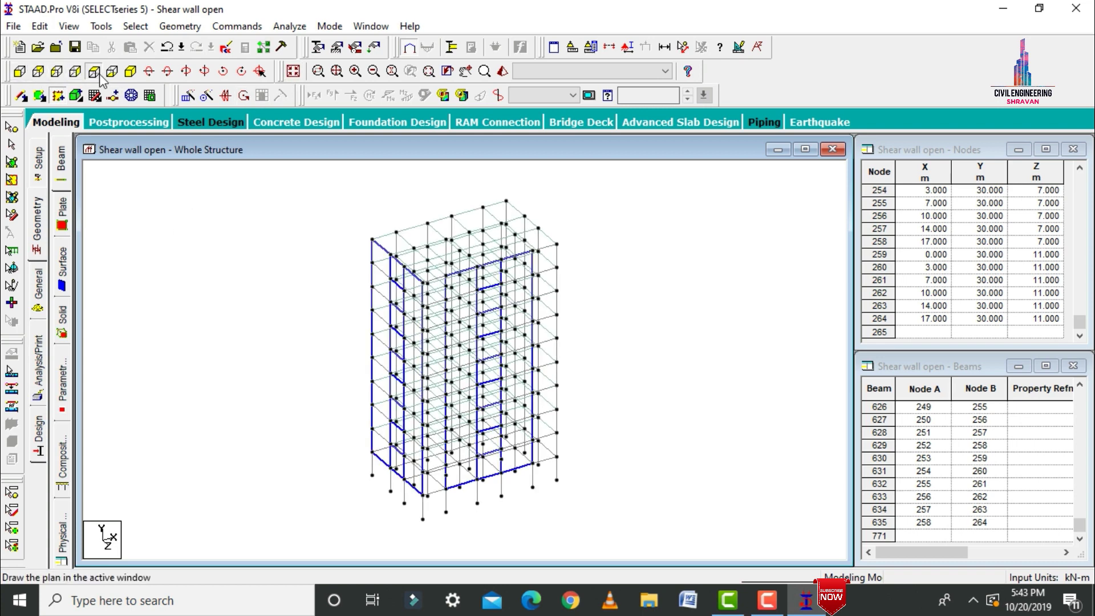
click(96, 74)
click(12, 181)
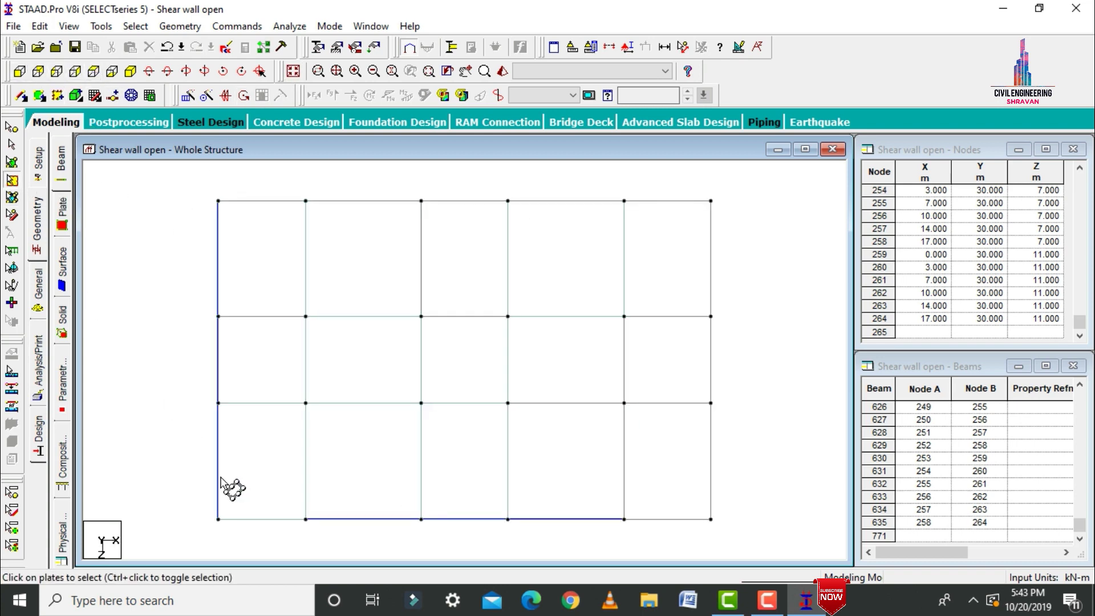
drag(253, 488, 741, 543)
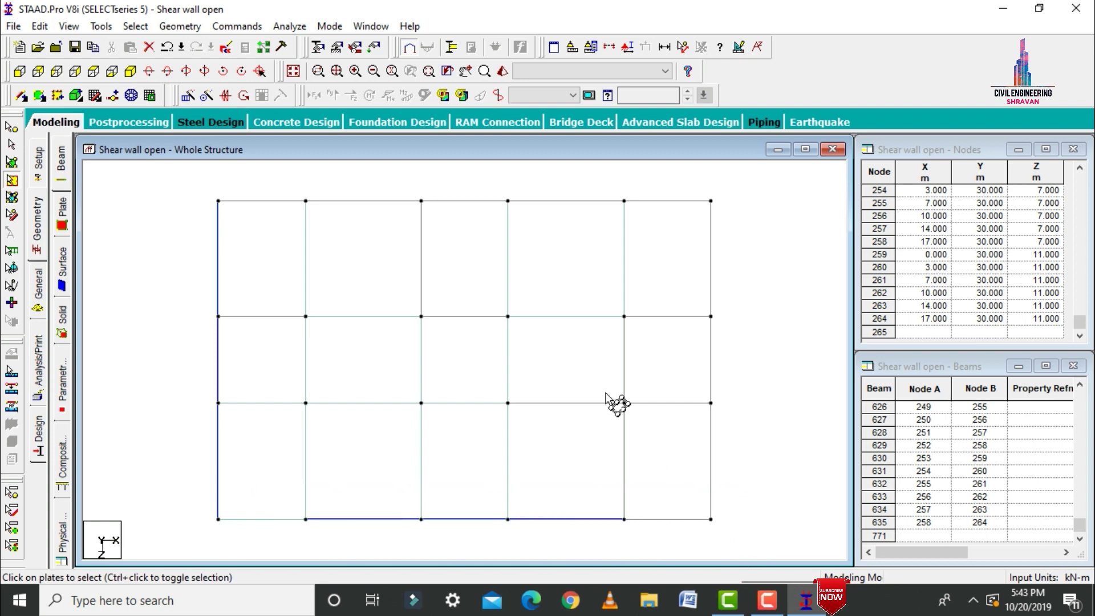
click(131, 72)
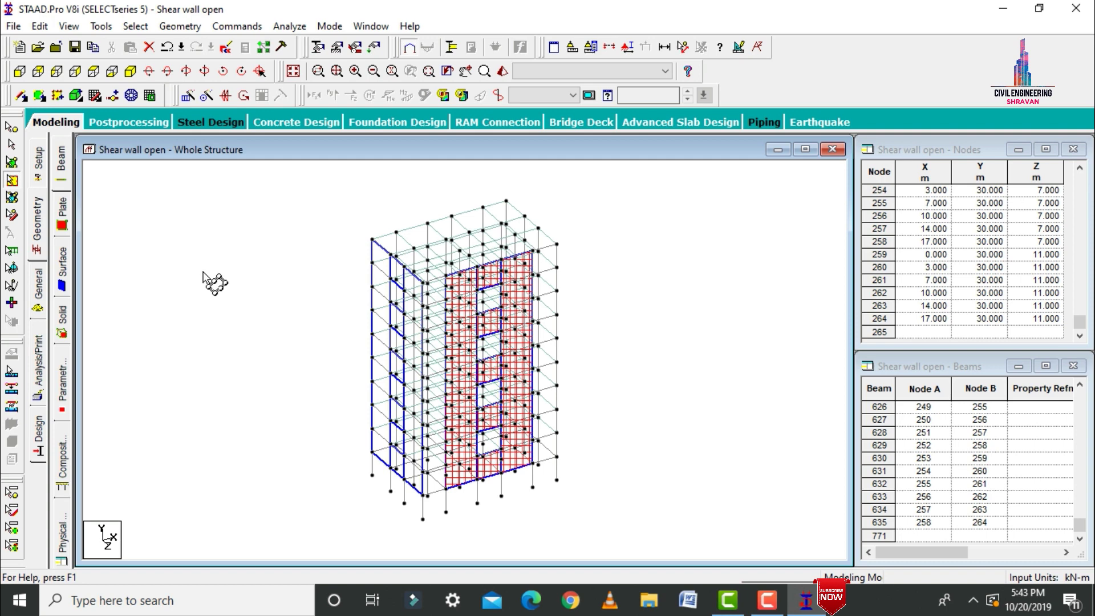
Copy the selected front-face wall surfaces and paste them with a move of -11 m in Z.
right_click(205, 273)
click(232, 301)
right_click(208, 234)
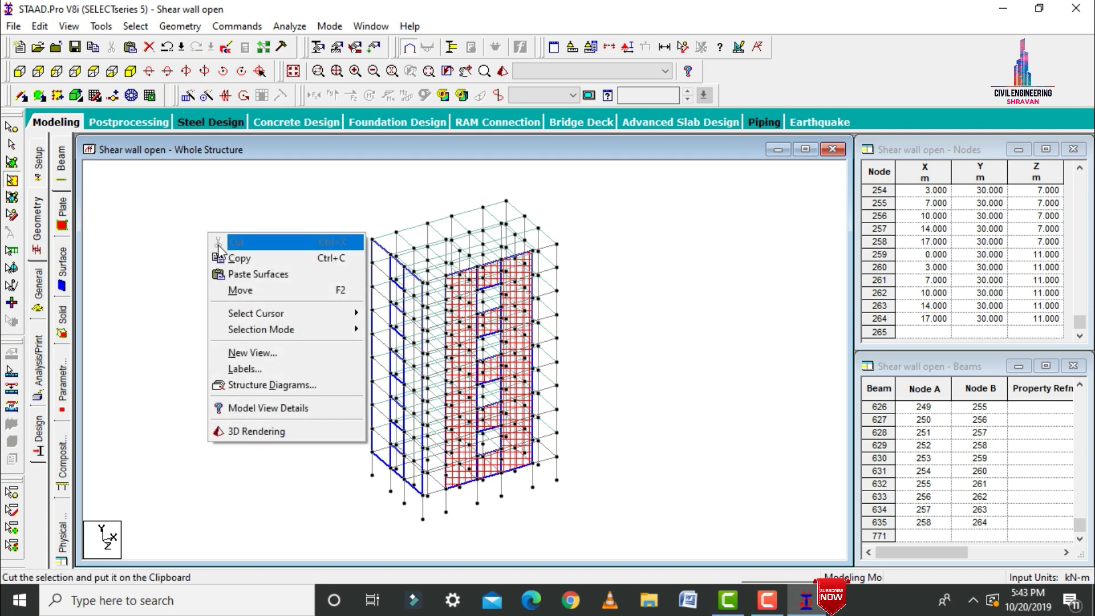
click(249, 276)
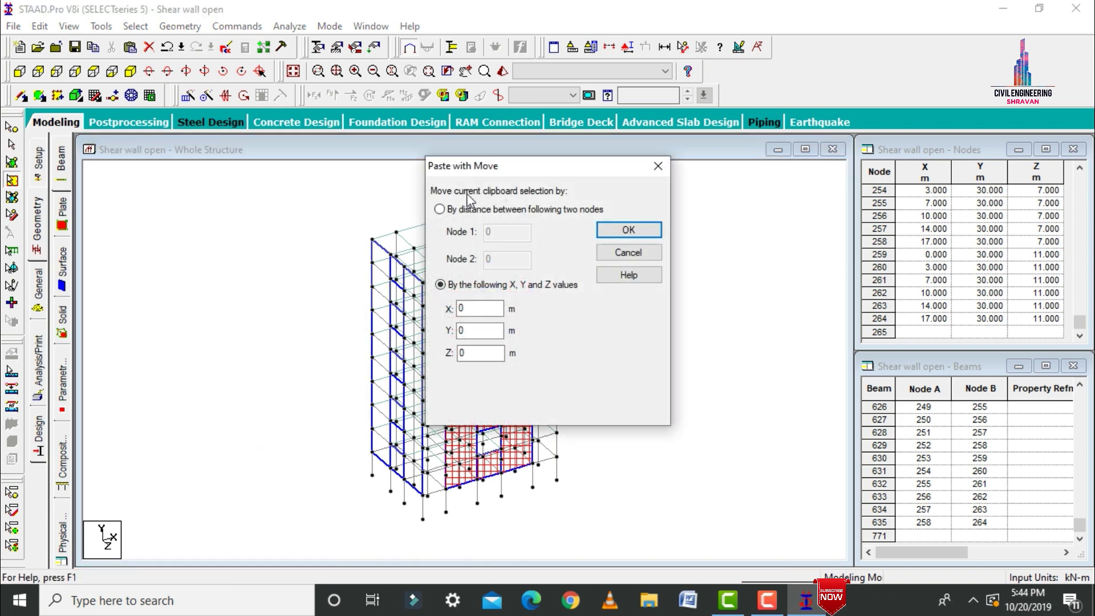
drag(466, 171, 656, 218)
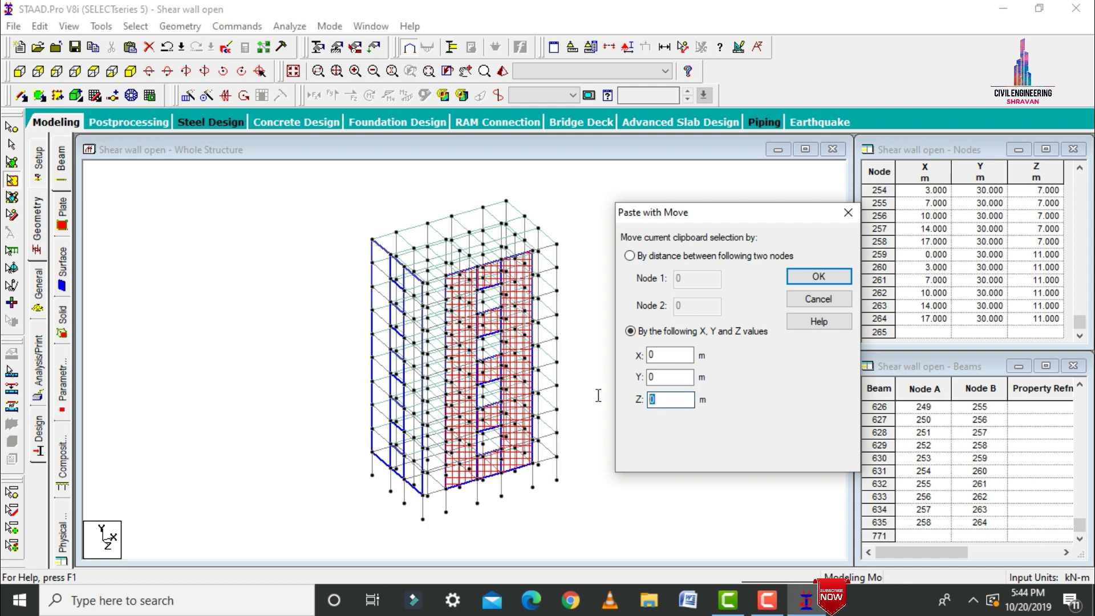
text(-11)
key(Return)
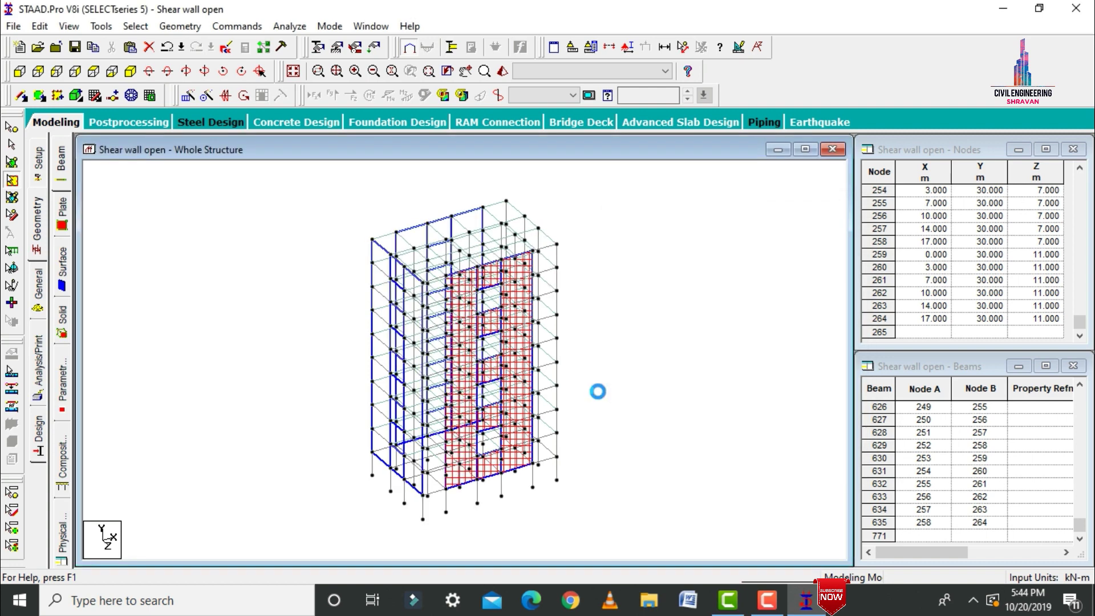
Select all wall surfaces of the side frame at X = 0.
click(87, 71)
drag(175, 192, 246, 571)
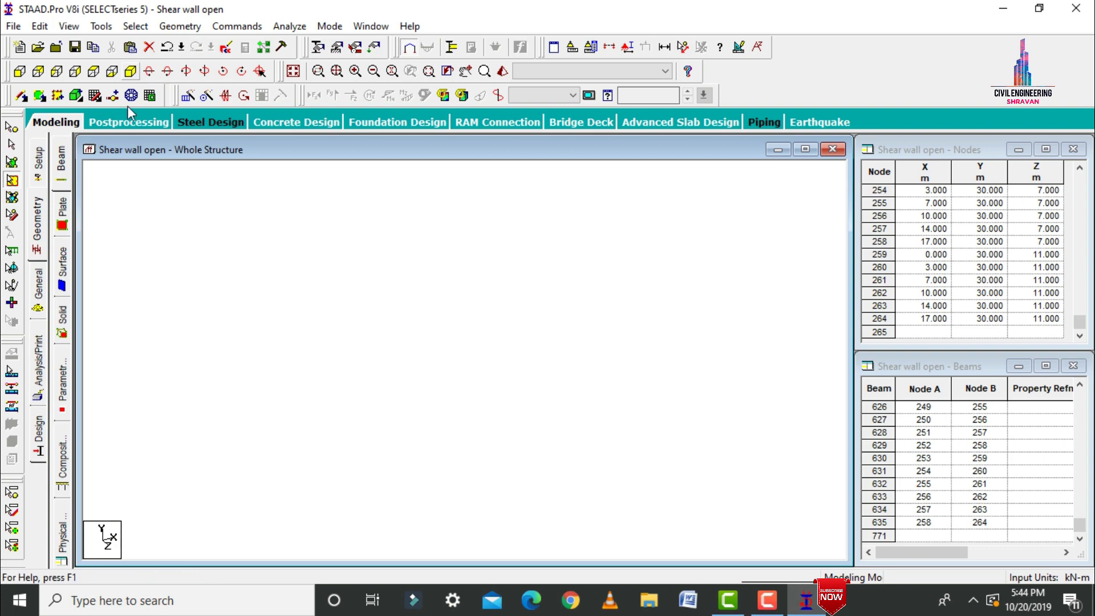
click(148, 71)
Copy the selected side-wall surfaces and paste them with a move of 17 m in X.
right_click(139, 272)
click(165, 294)
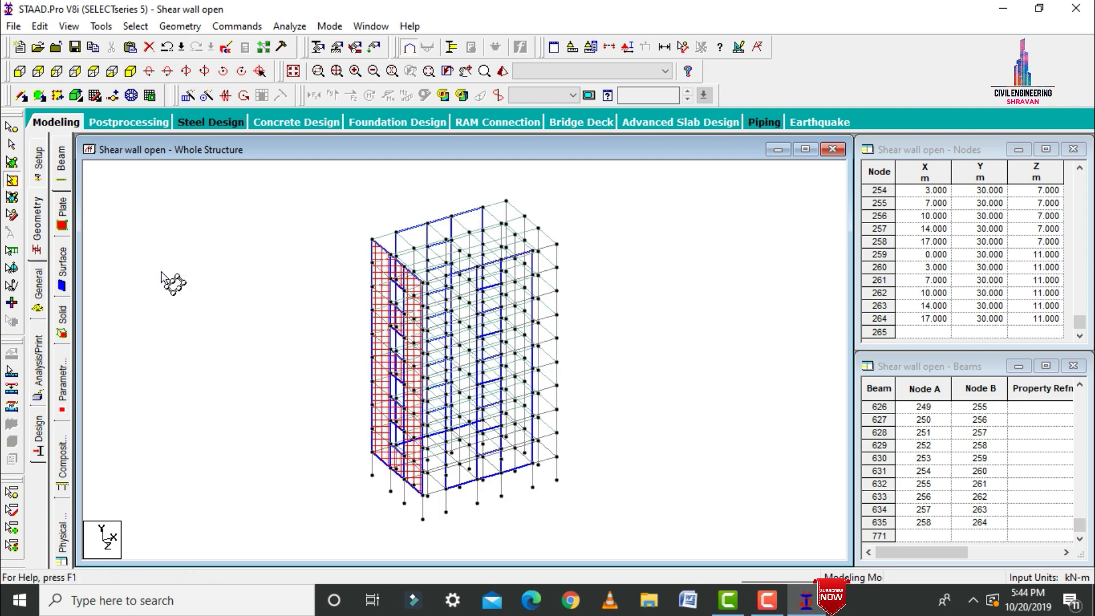
right_click(162, 271)
click(184, 311)
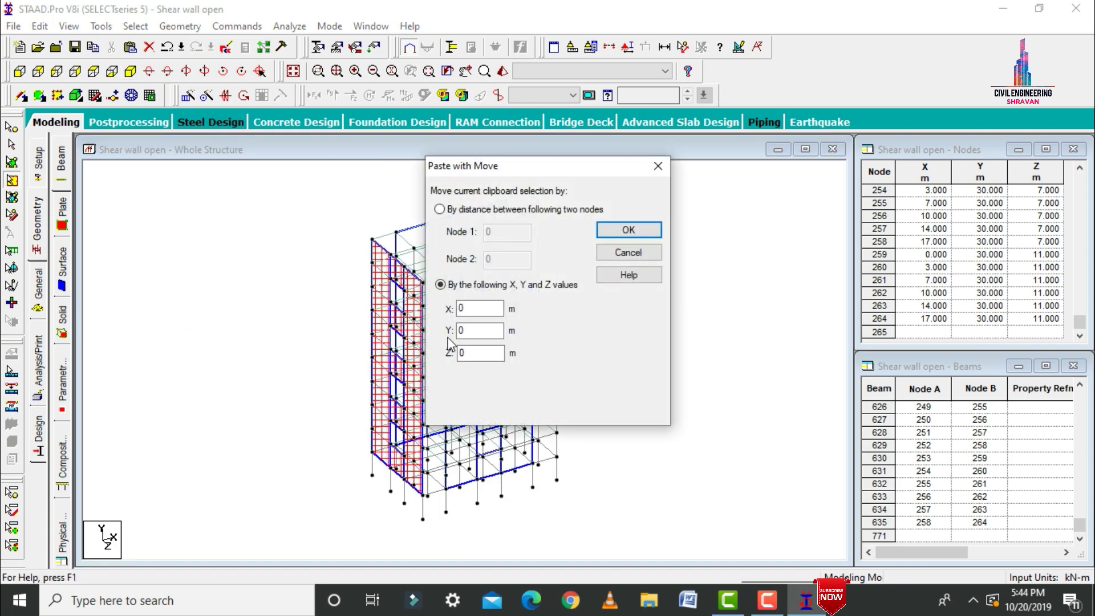
drag(494, 169, 710, 172)
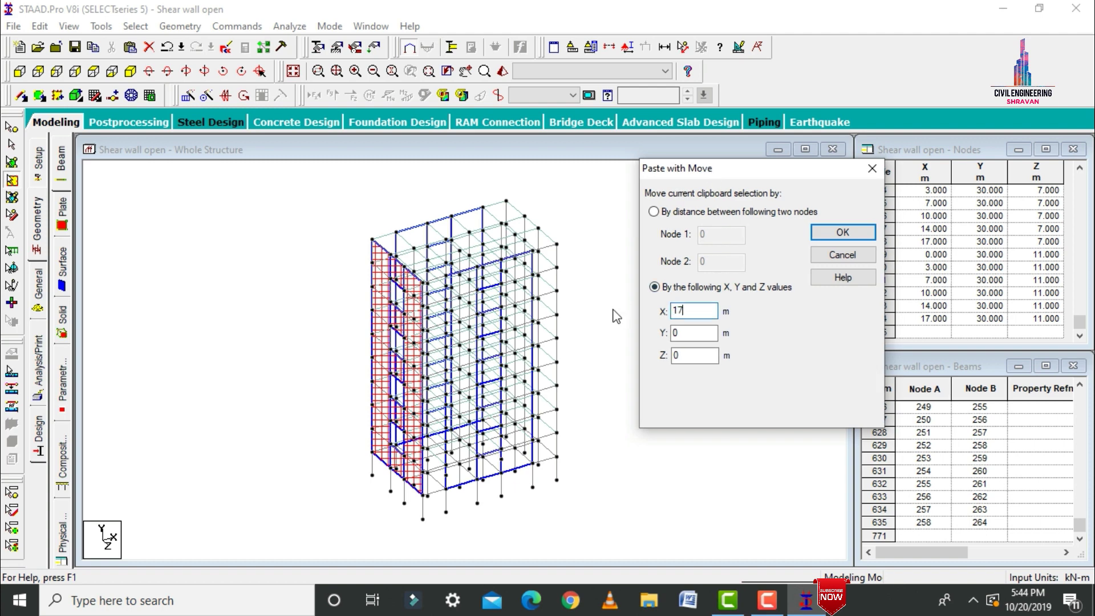
click(830, 235)
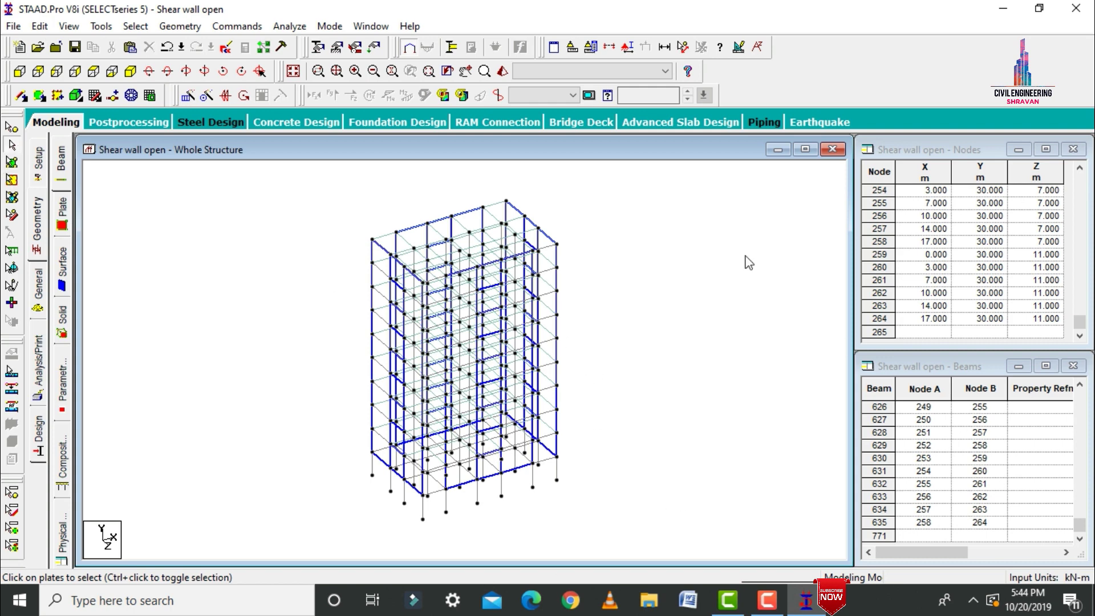
Render the model in 3D in a maximized view and rotate it to examine the shear walls and their openings.
click(503, 71)
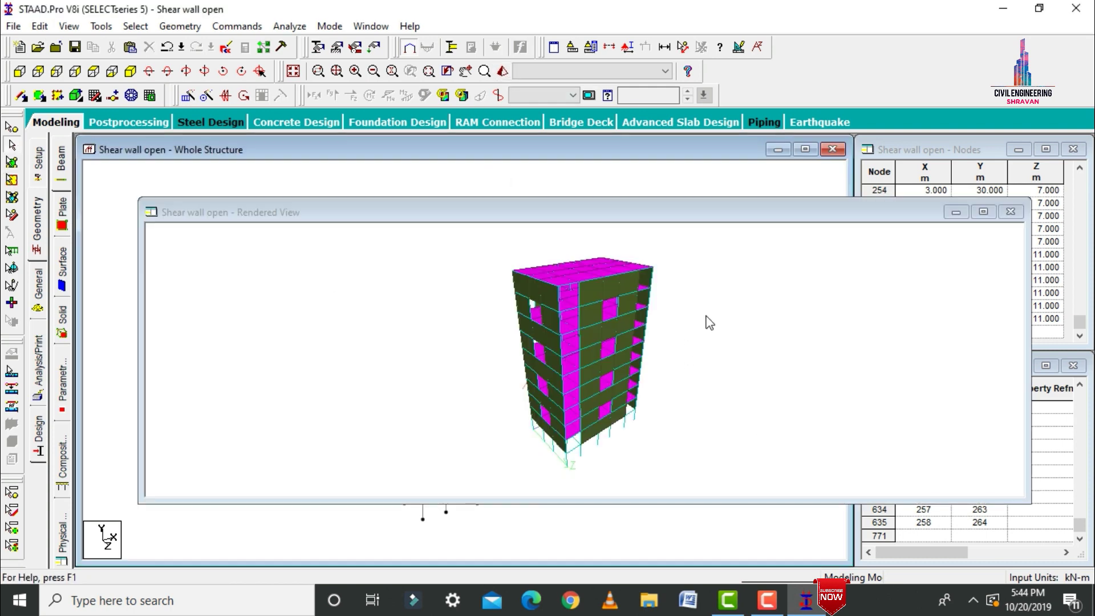
click(1003, 226)
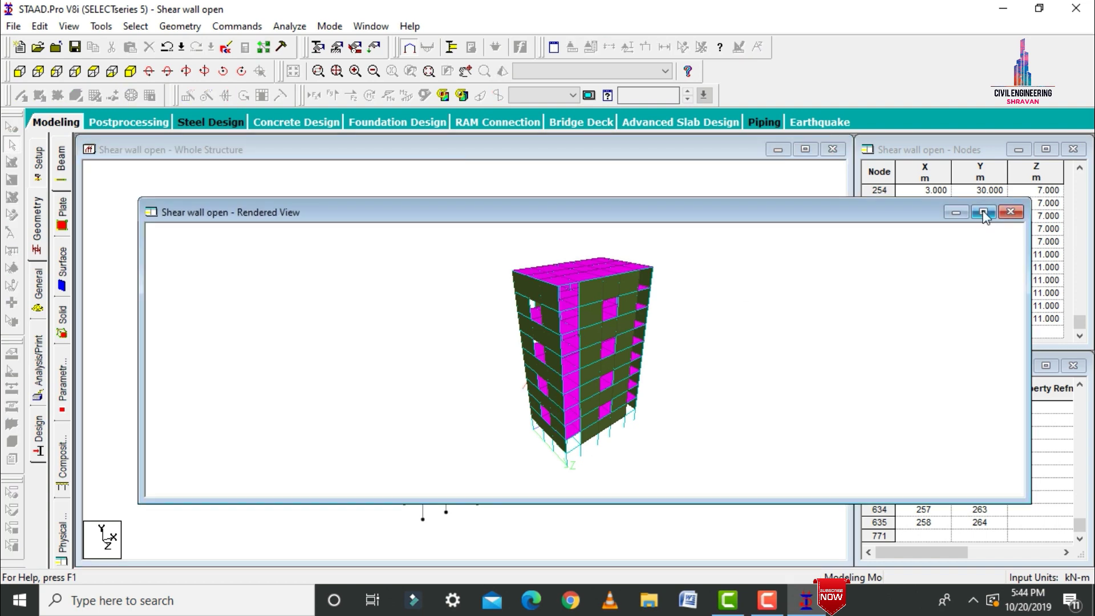
click(983, 213)
drag(568, 452, 659, 421)
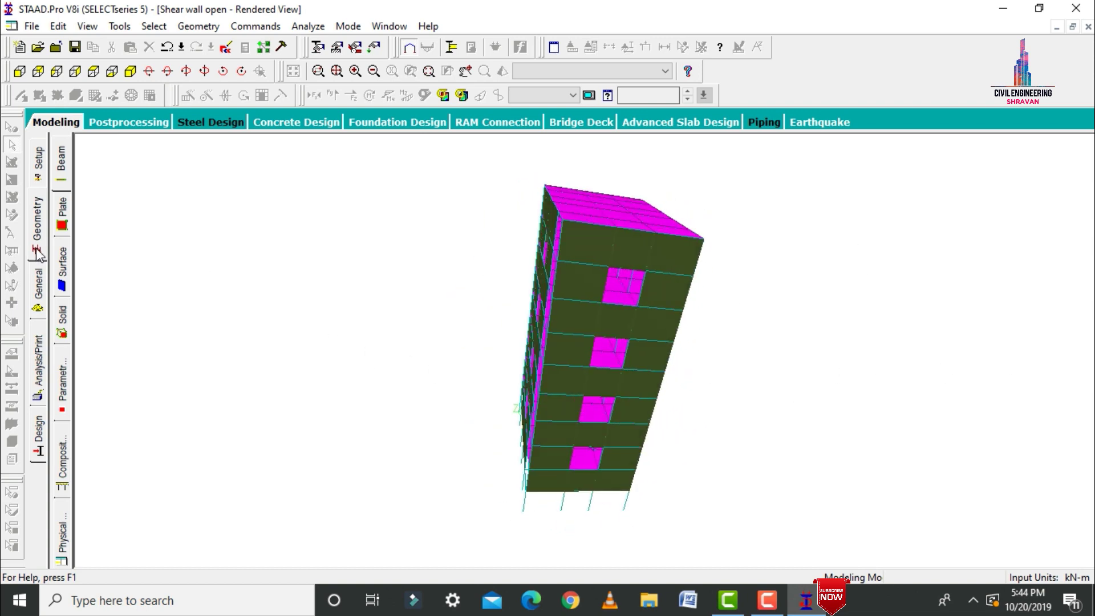
Define a rectangular concrete section property with YD 0.23 m and ZD 0.45 m.
click(38, 292)
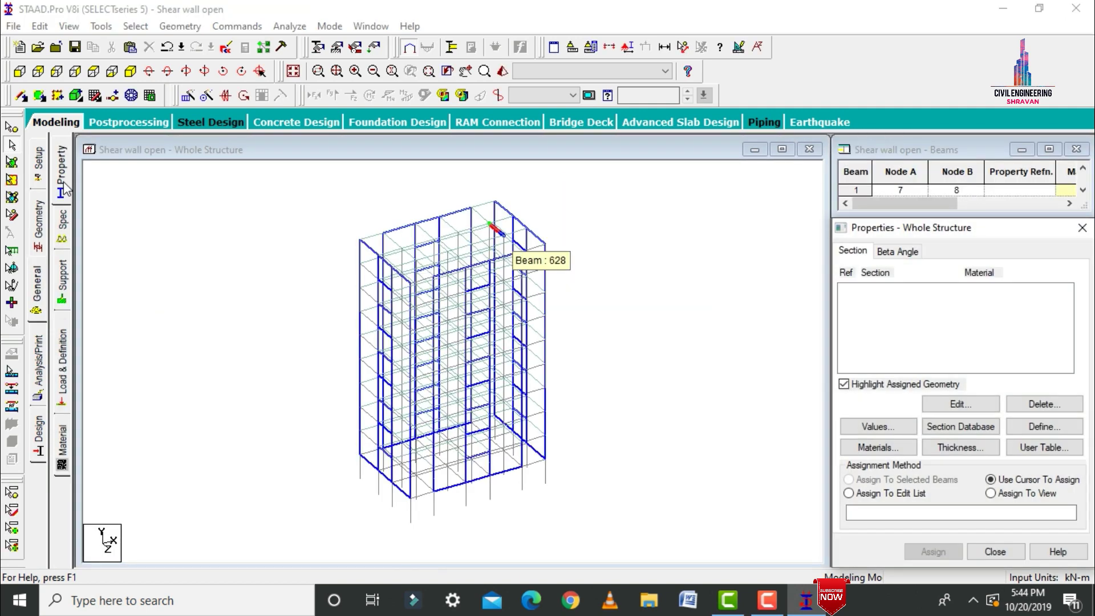
click(1039, 422)
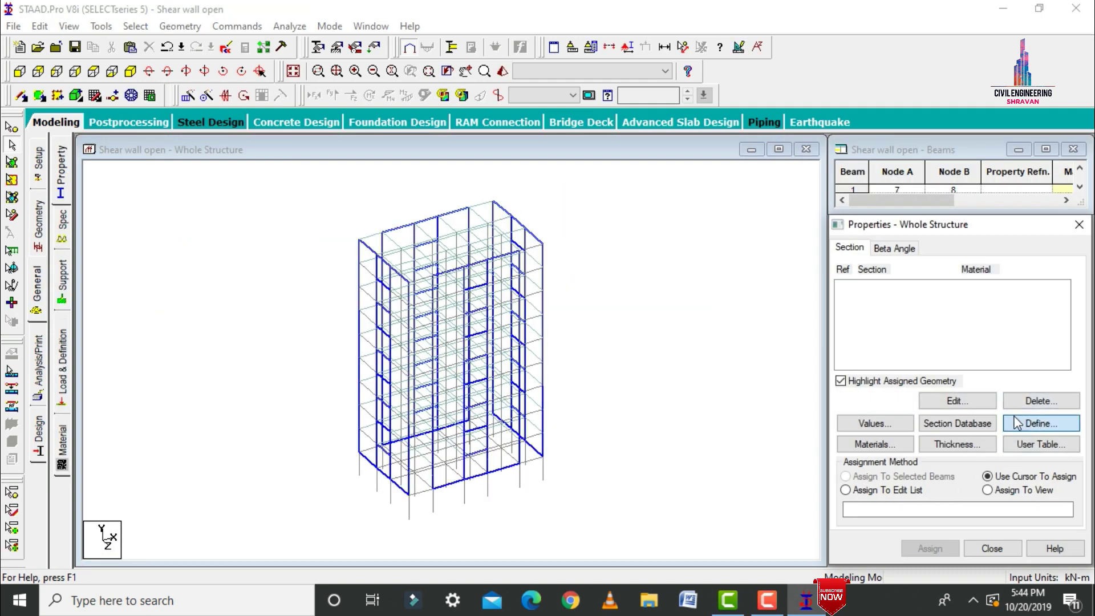
click(321, 173)
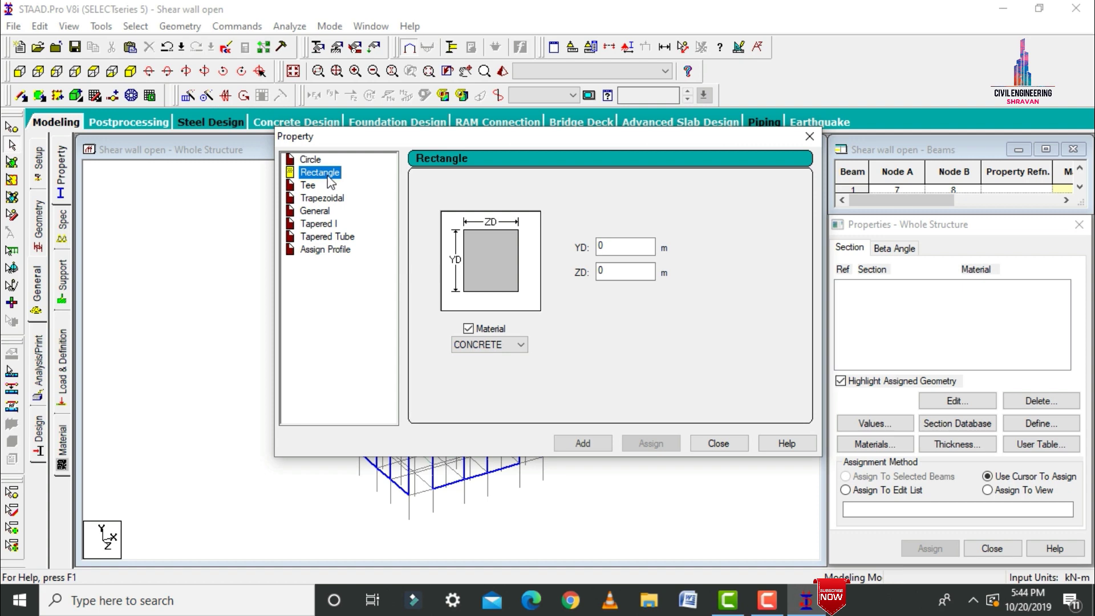
click(617, 245)
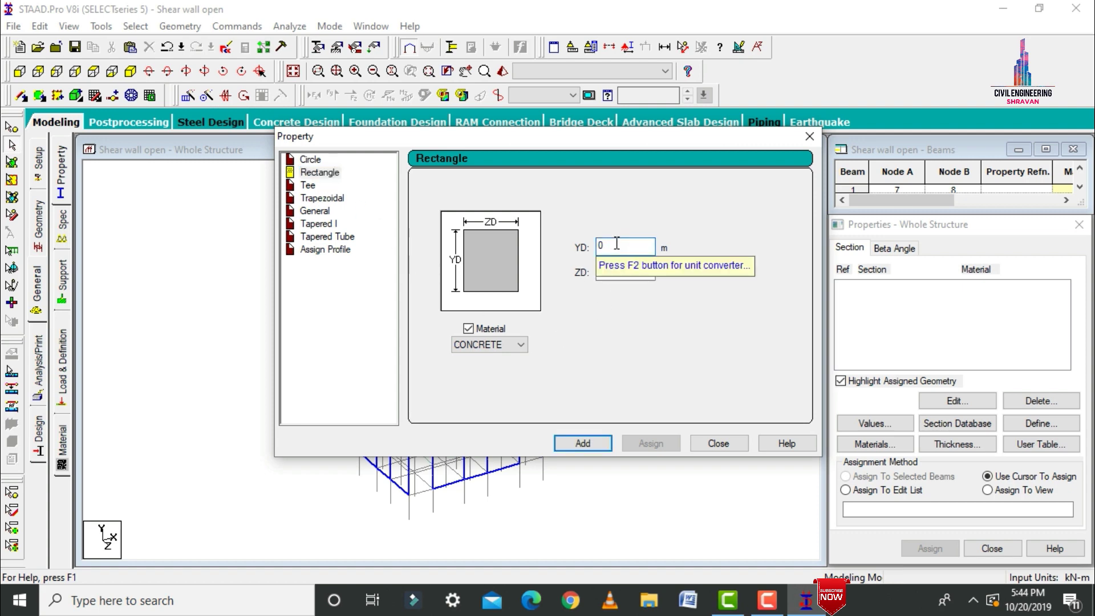
key(Tab)
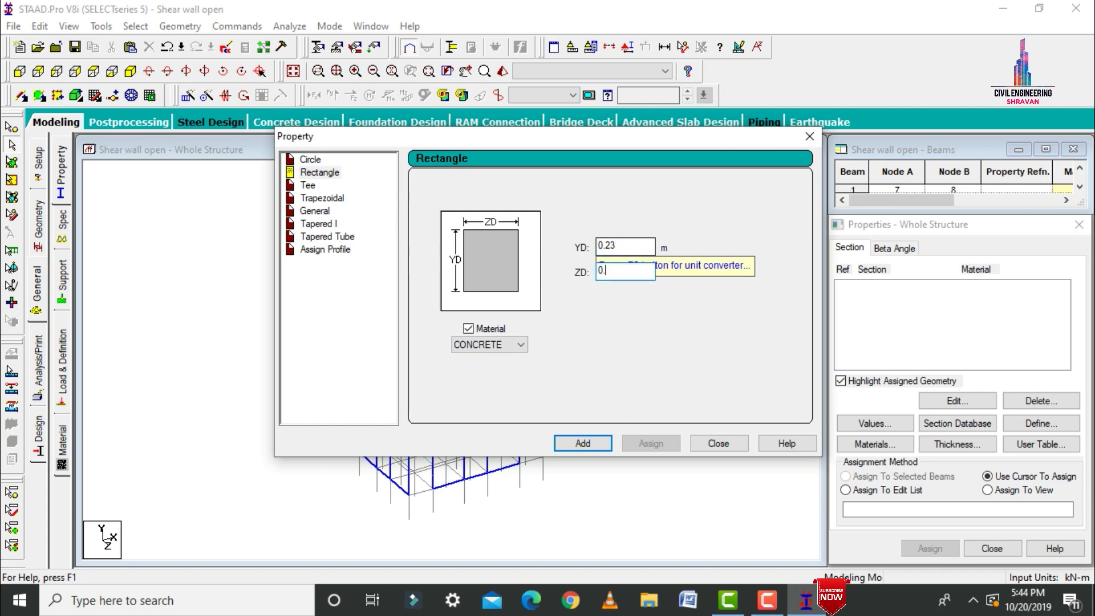
key(Return)
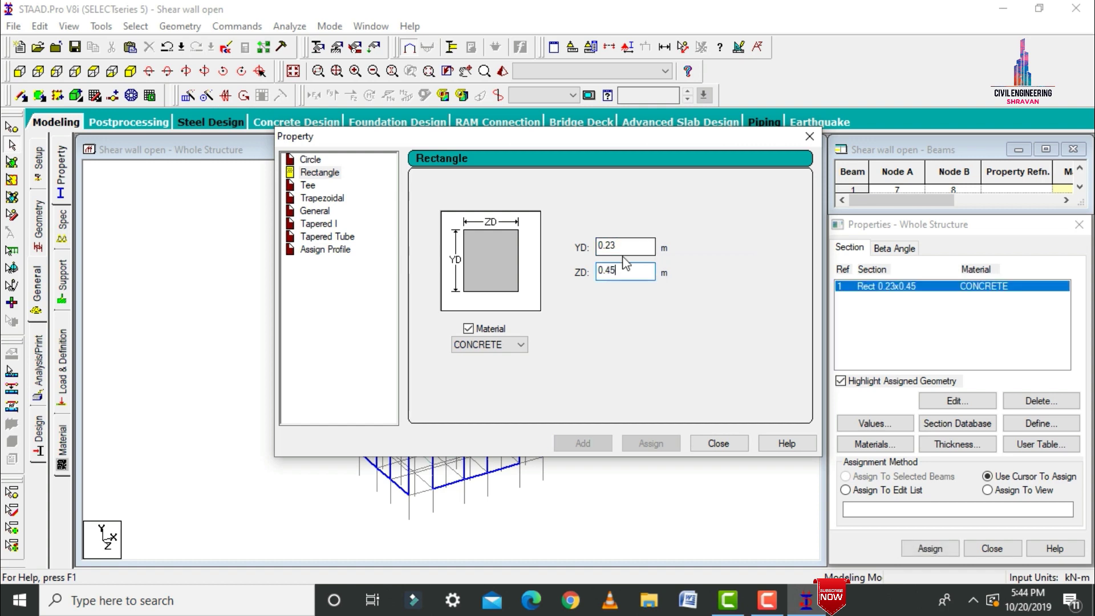
Add a second rectangular concrete section with YD 0.23 m and ZD 0.5 m and finish defining sections.
key(BackSpace)
key(BackSpace)
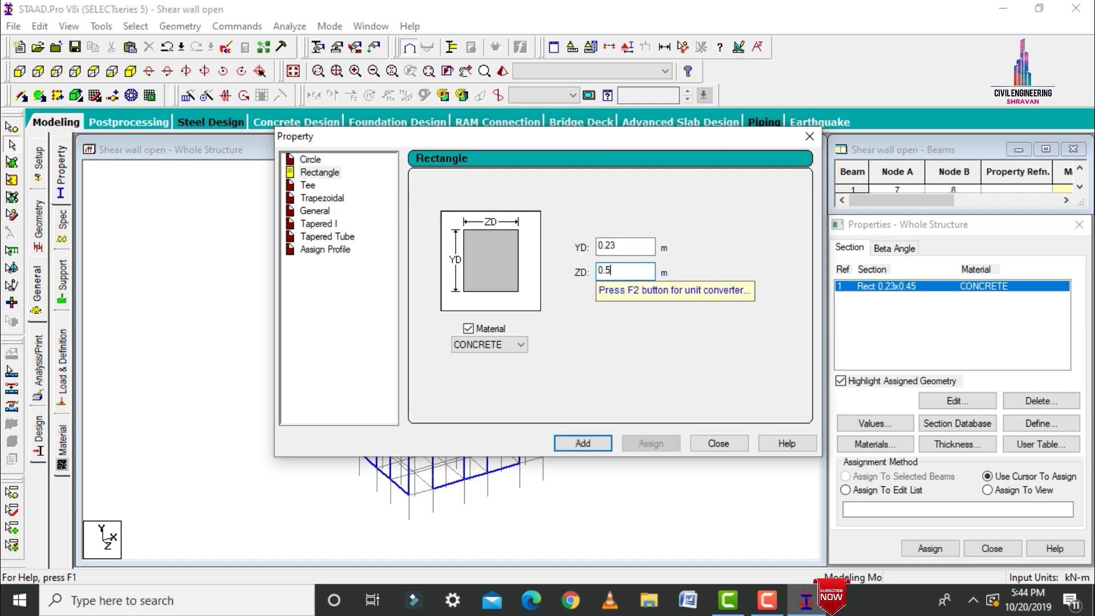
key(Return)
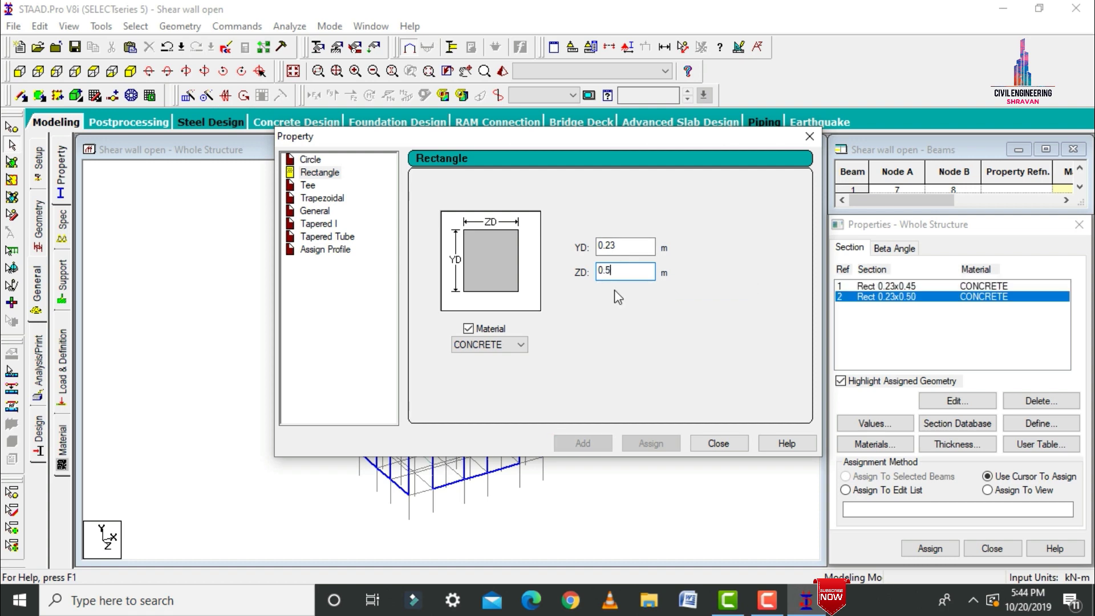
click(719, 444)
Add a concrete plate element thickness of 0.15 m at all four nodes.
click(956, 443)
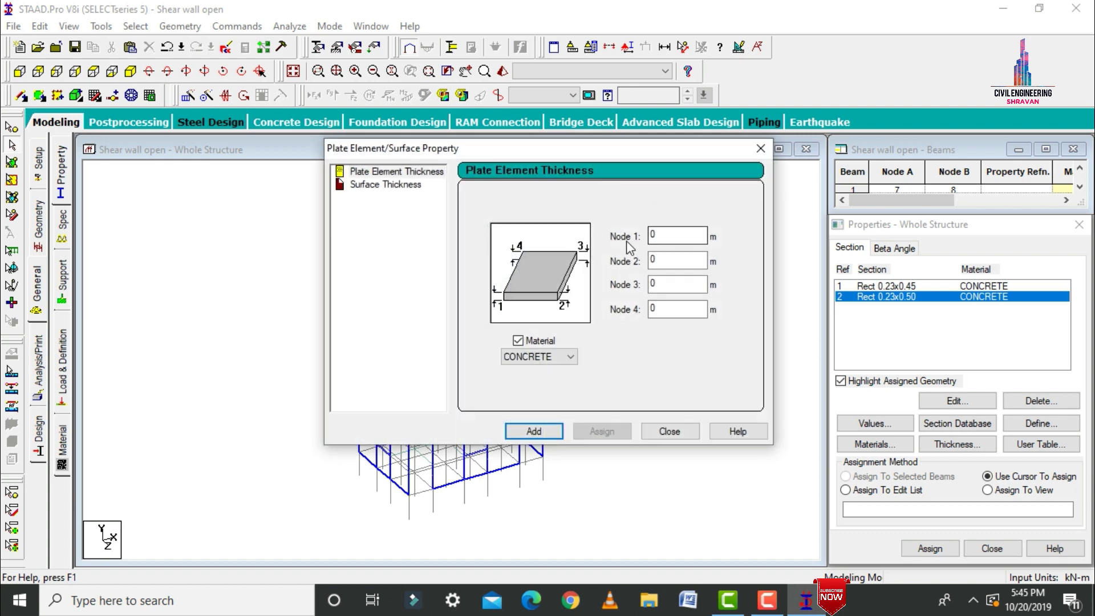
text(.1)
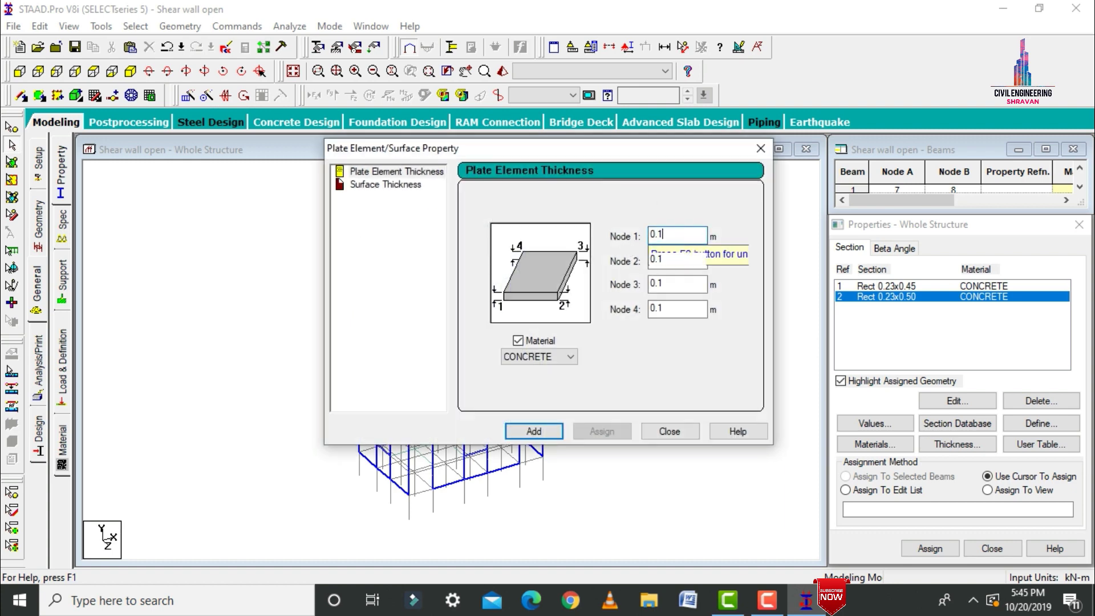
key(Return)
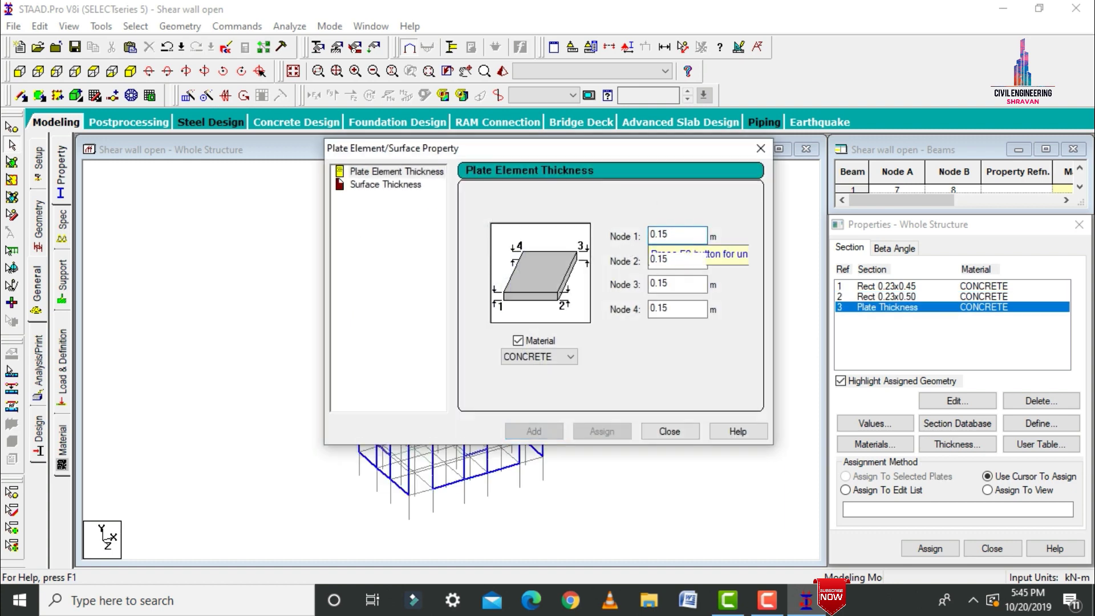
Add a concrete surface thickness of 0.12 m and close the thickness definition.
click(385, 186)
click(665, 241)
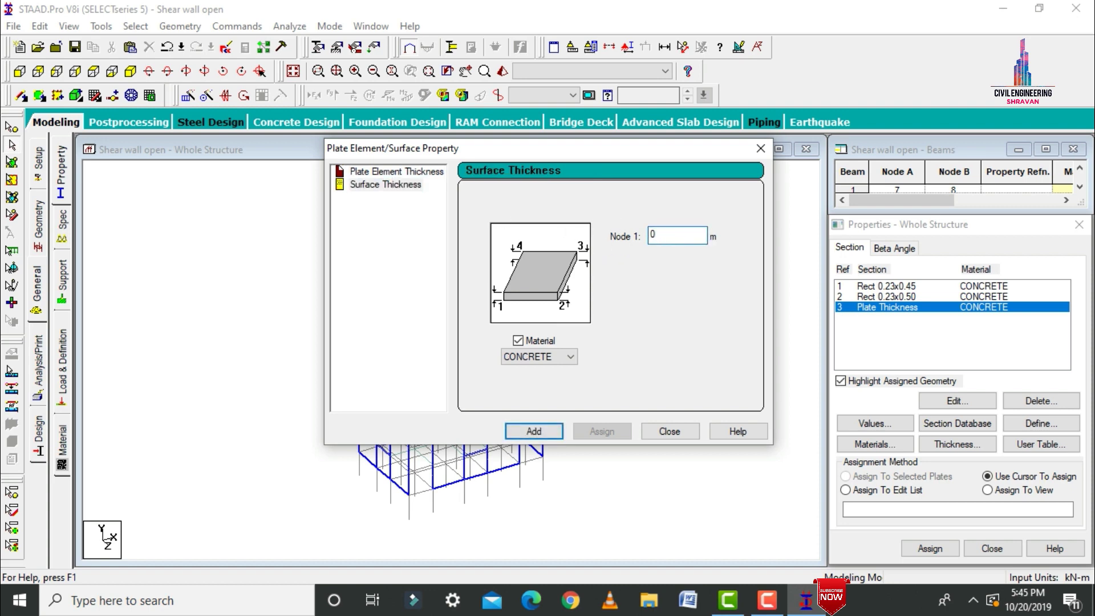
text(.12)
key(Return)
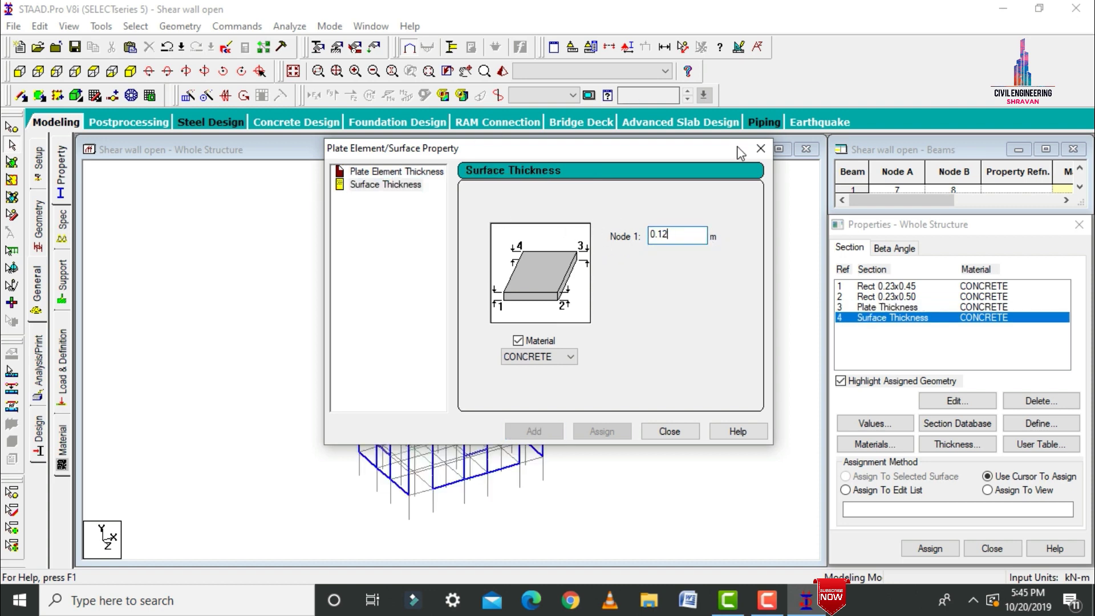
click(761, 150)
Assign the Rect 0.23x0.45 section to all beams parallel to X and Z.
click(899, 287)
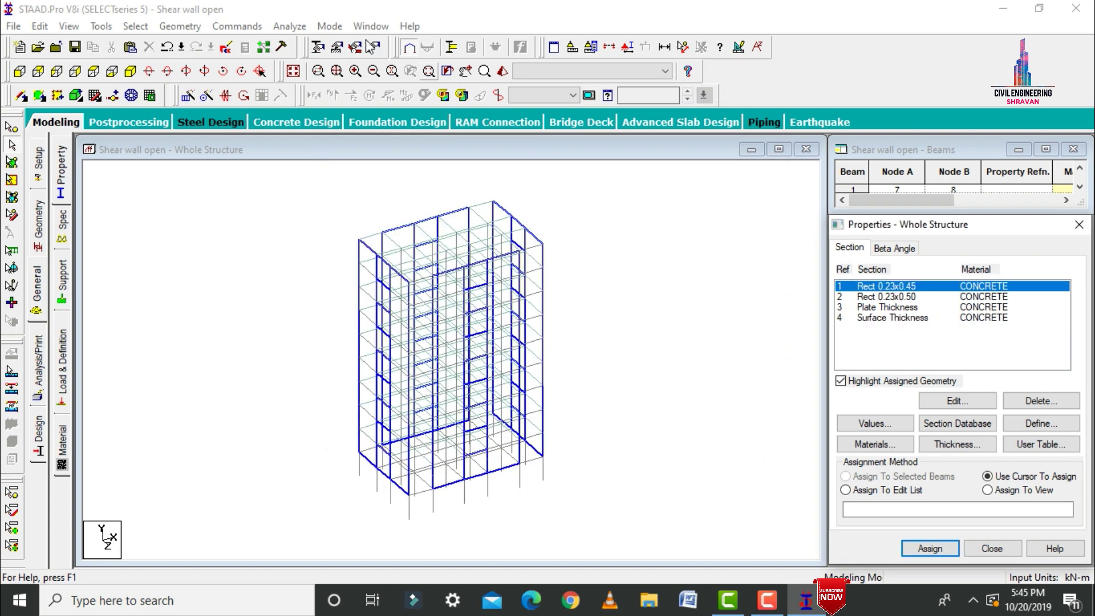
click(136, 26)
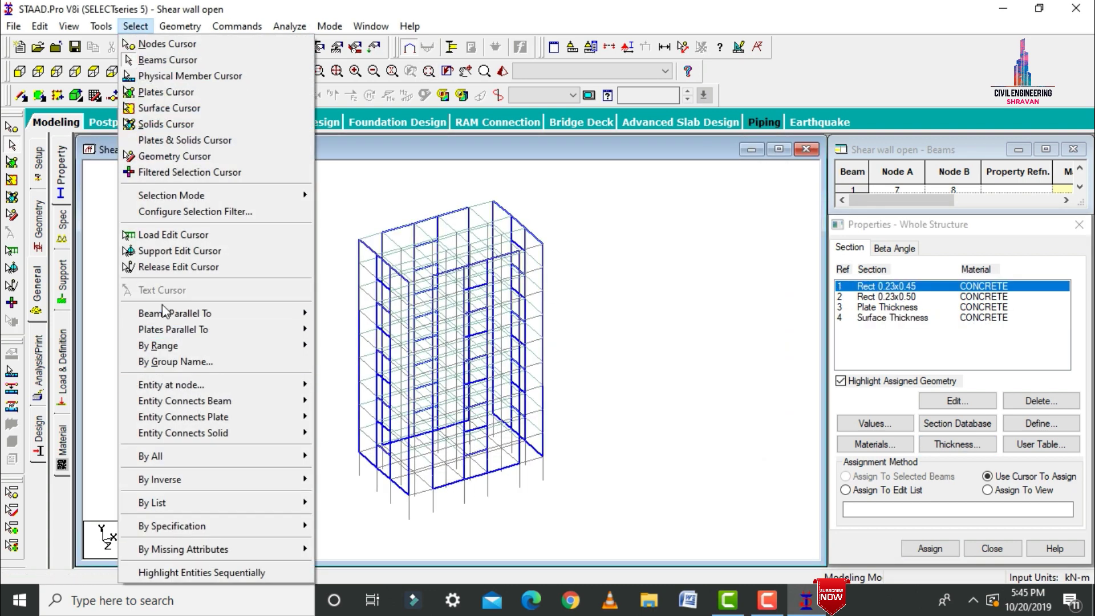
mouse_move(162, 314)
click(335, 313)
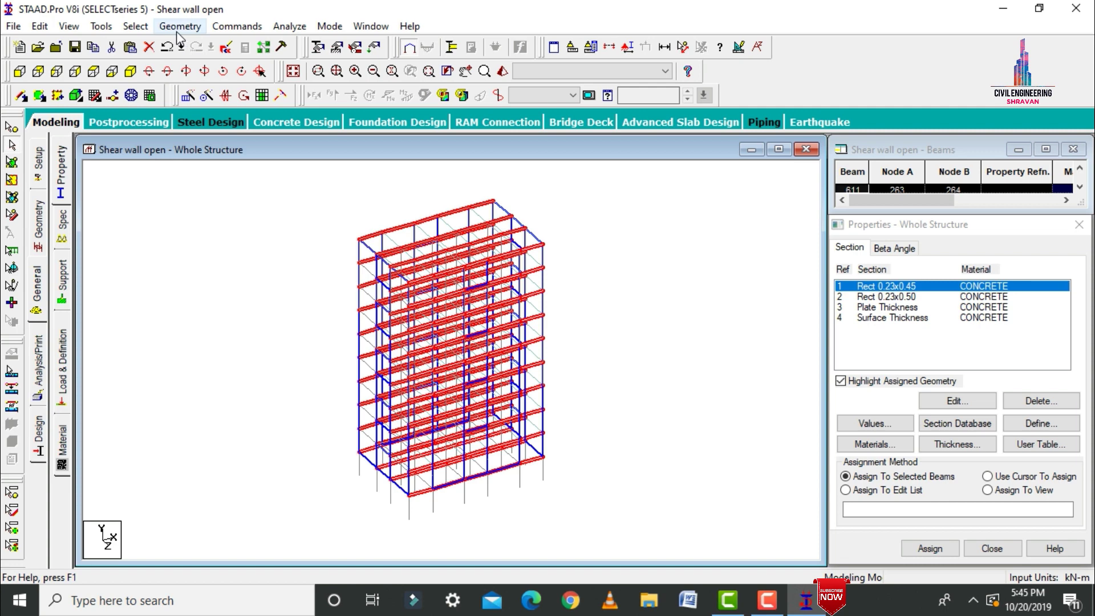
mouse_move(183, 313)
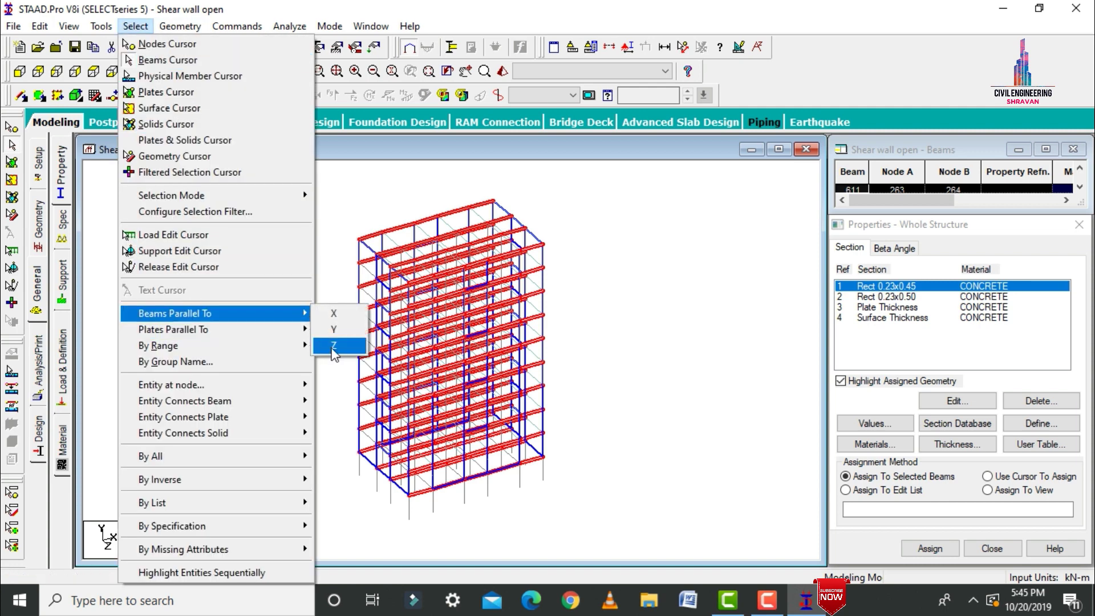
click(340, 346)
click(931, 548)
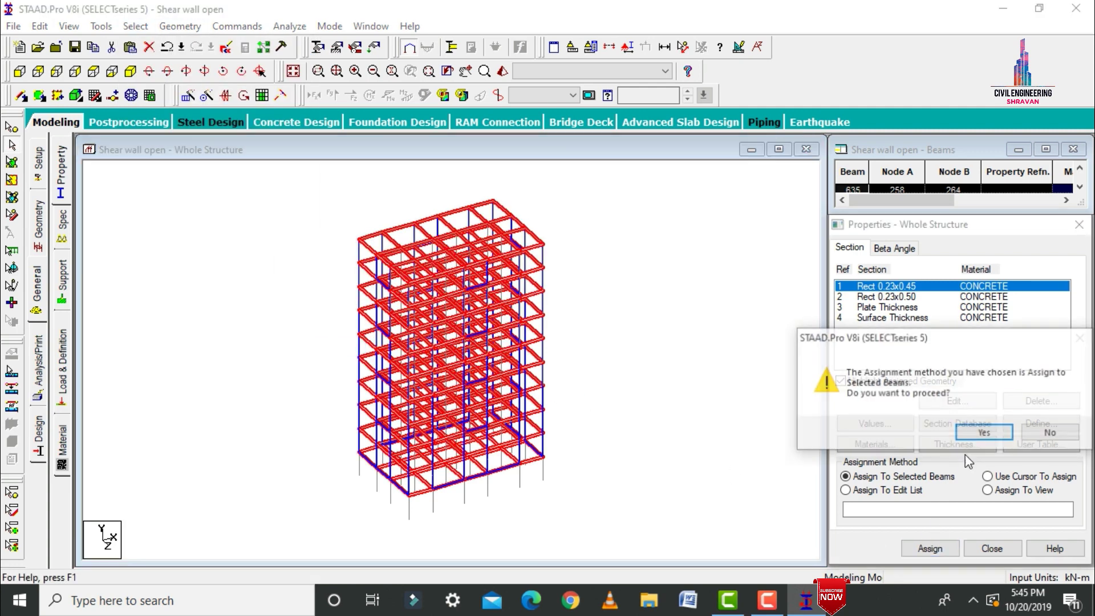
click(981, 433)
Assign the Rect 0.23x0.50 section to all columns parallel to Y.
click(886, 297)
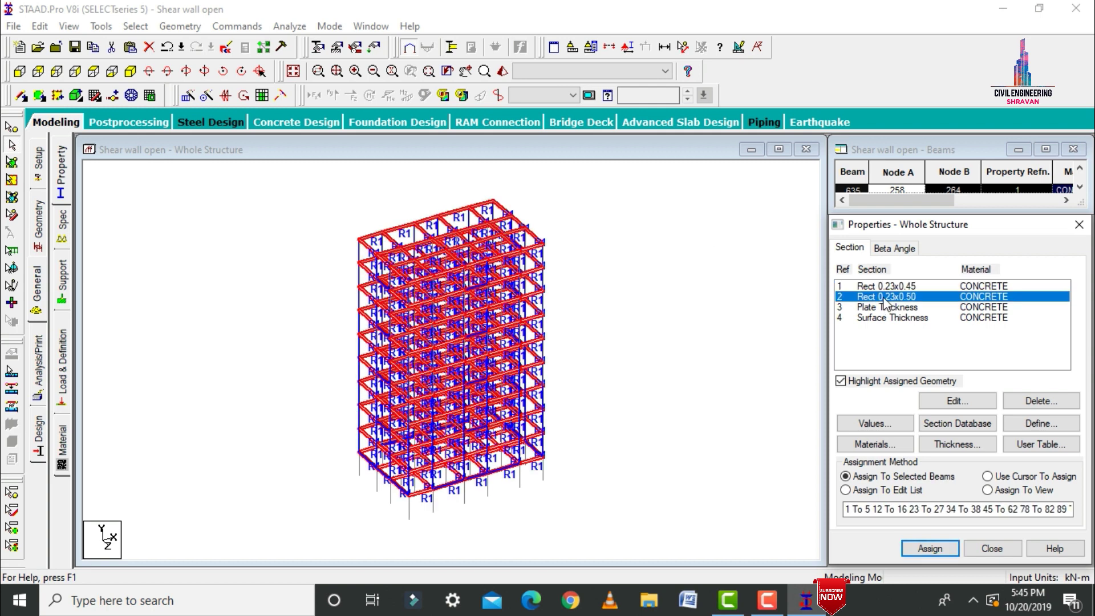
click(140, 27)
mouse_move(274, 313)
click(336, 330)
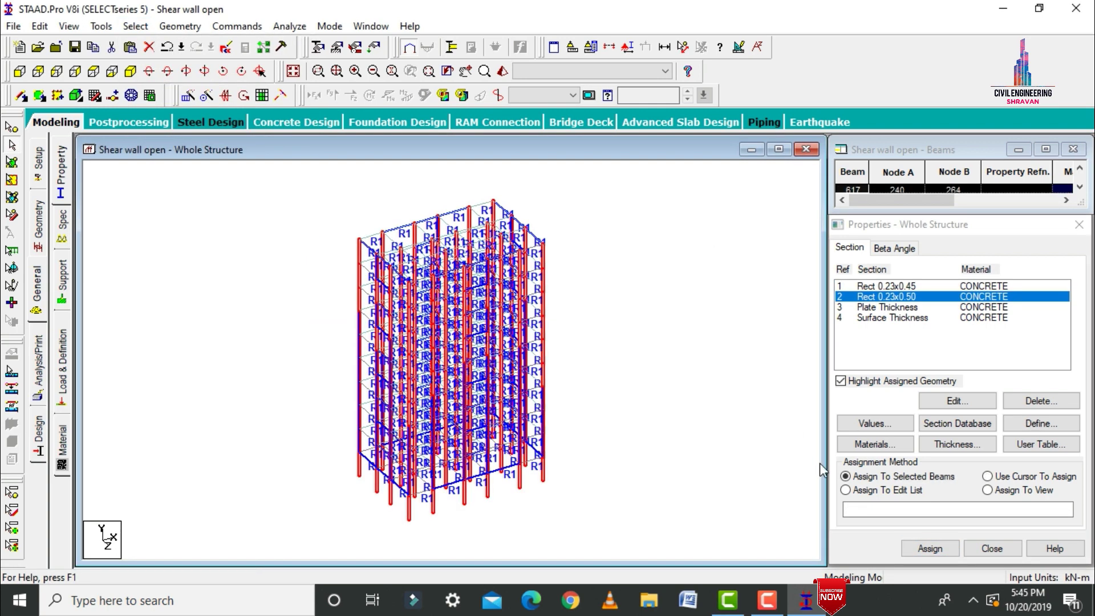
click(931, 548)
click(978, 434)
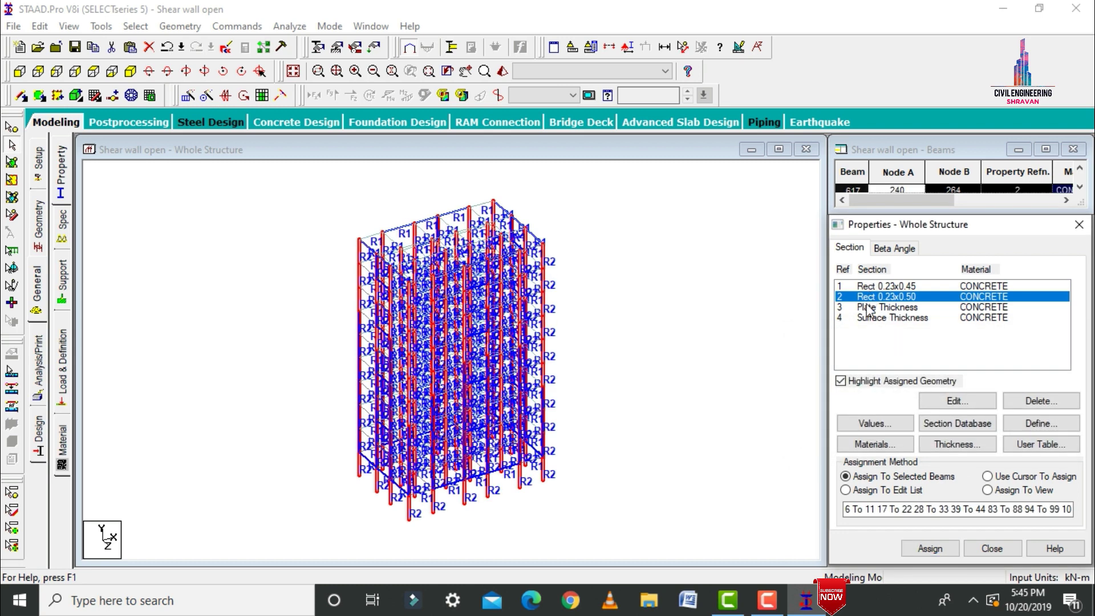
Assign the Plate Thickness property to all plates in the view.
click(888, 307)
click(997, 494)
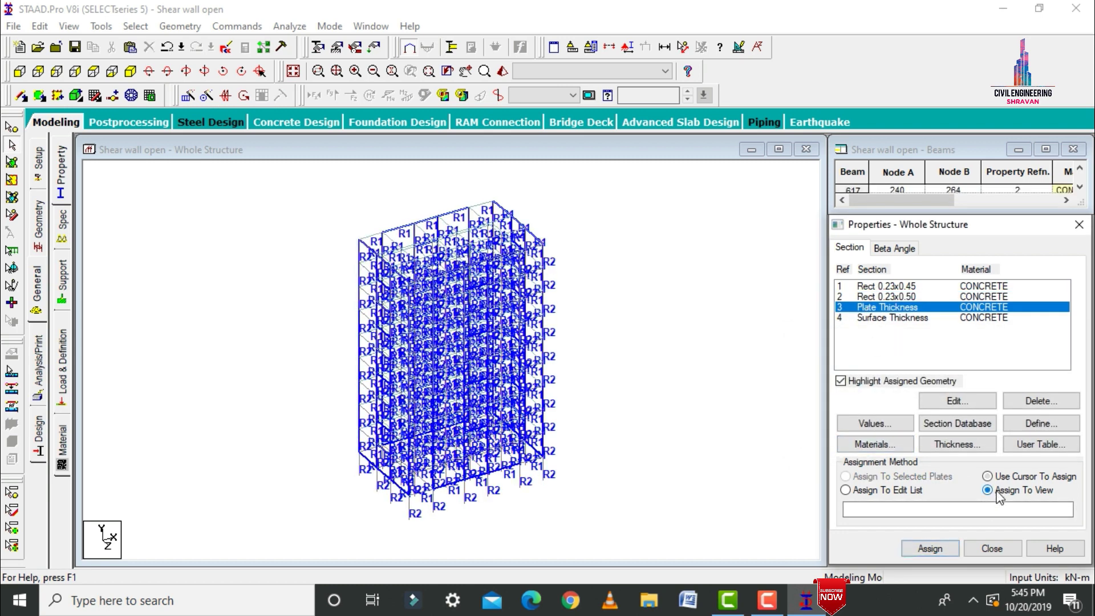
click(940, 548)
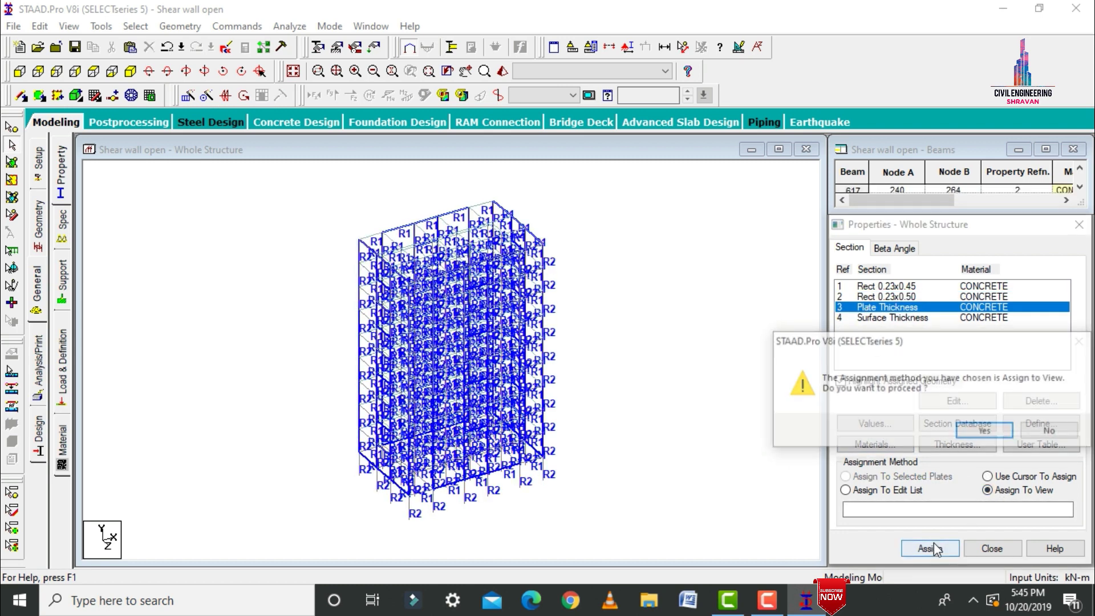
click(968, 435)
Assign the Surface Thickness property to all shear wall surfaces in the view.
click(909, 319)
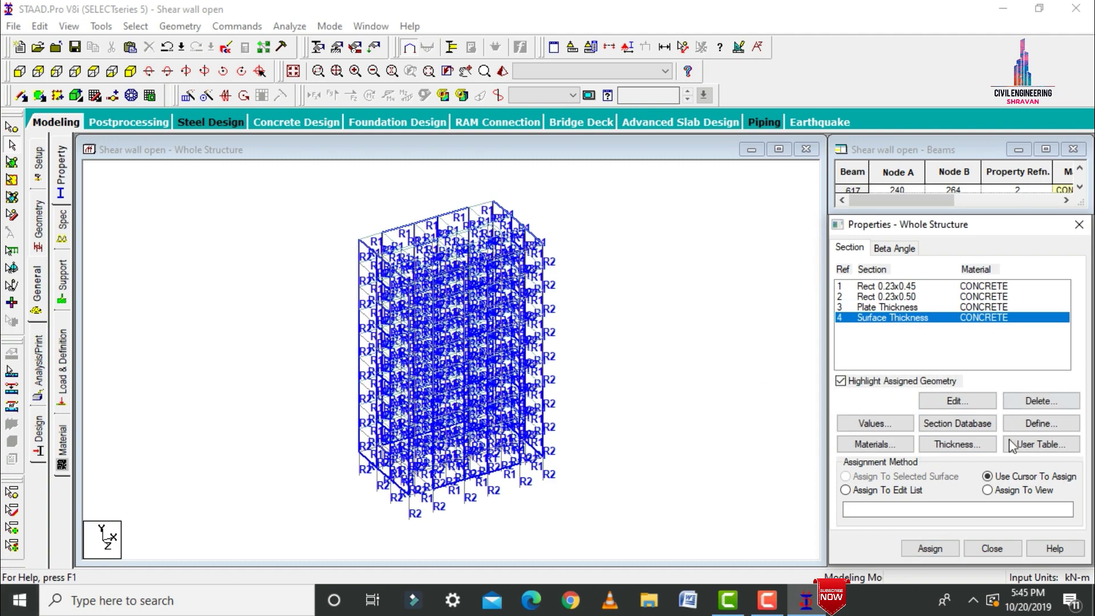
click(988, 490)
click(930, 550)
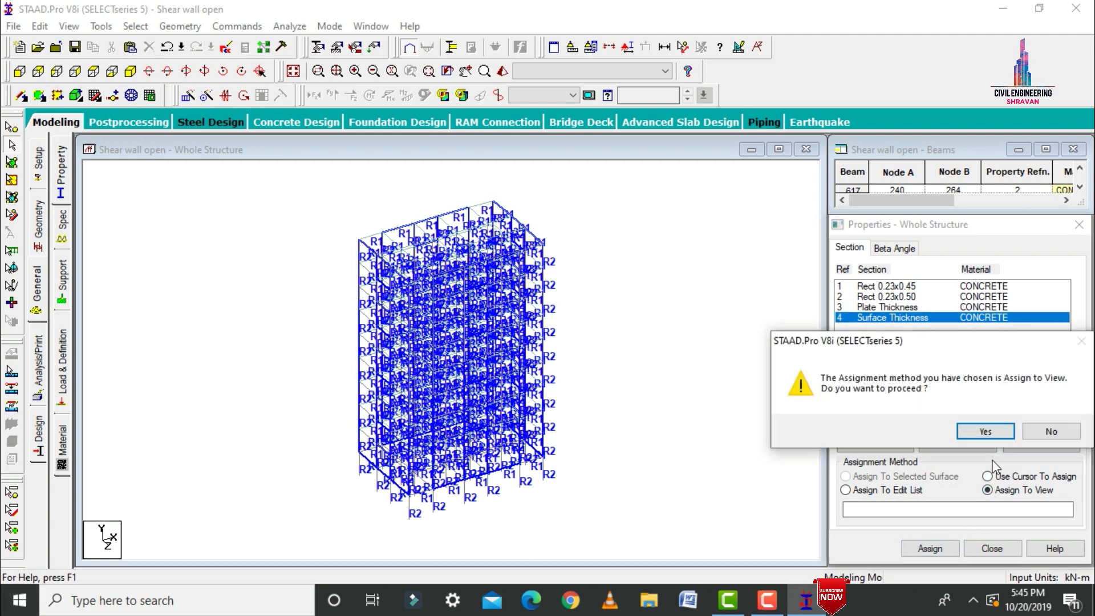
click(985, 432)
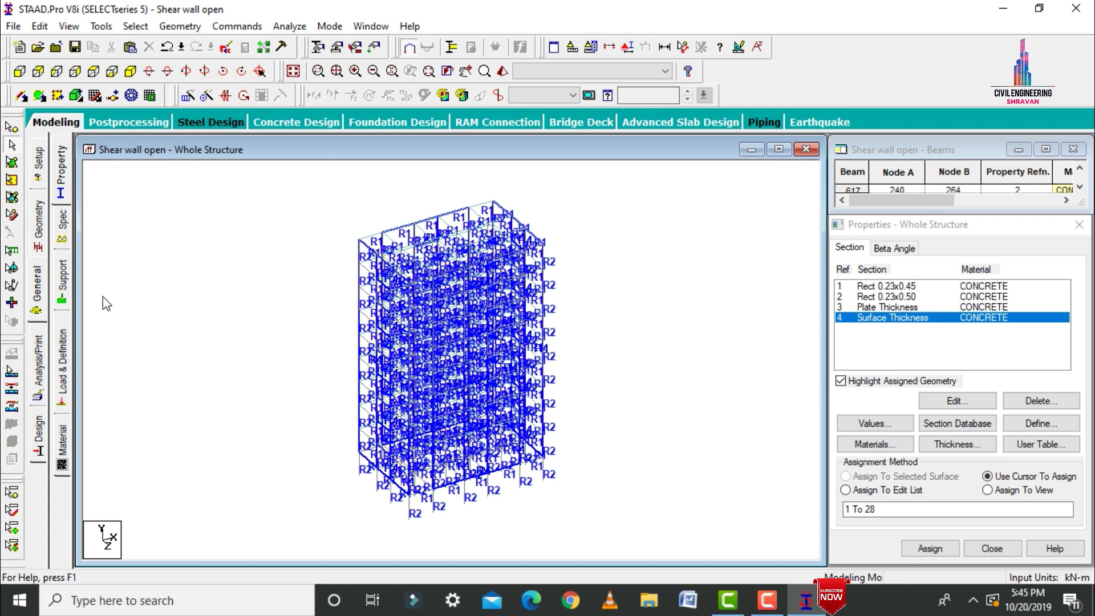
Create a fixed support definition for the structure.
click(68, 295)
click(972, 431)
click(864, 563)
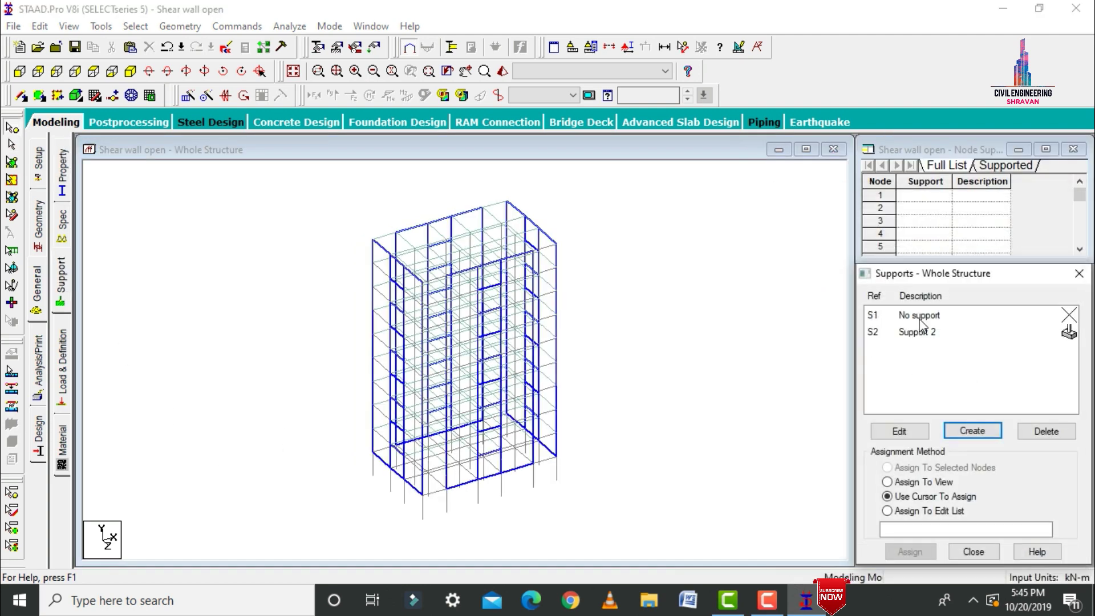
Assign Support 2 to all nodes at the base of the columns.
click(919, 334)
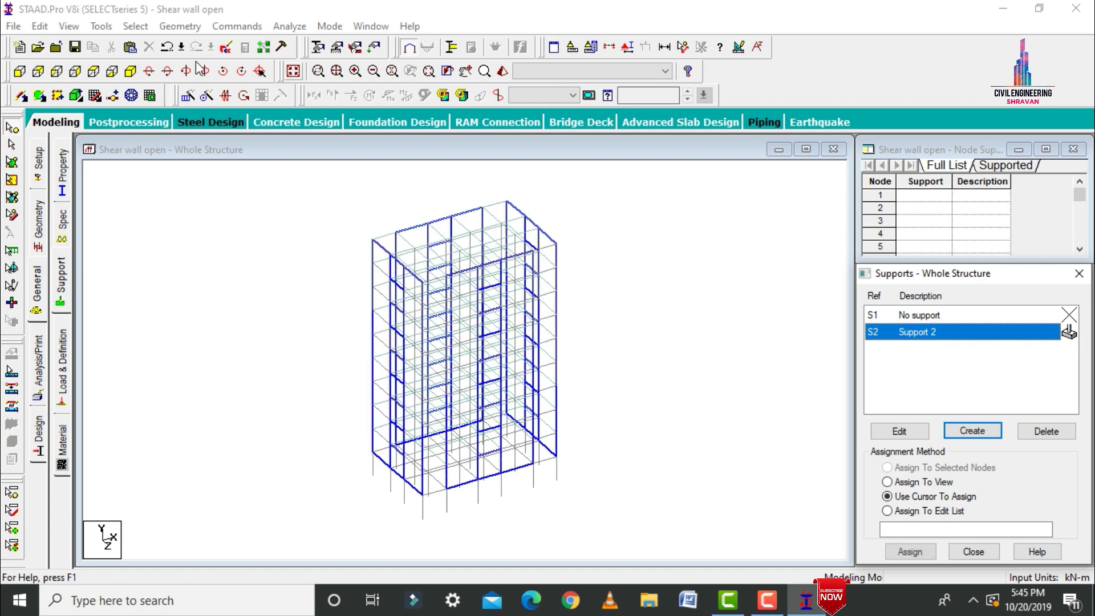
click(20, 73)
drag(338, 513, 641, 550)
click(130, 71)
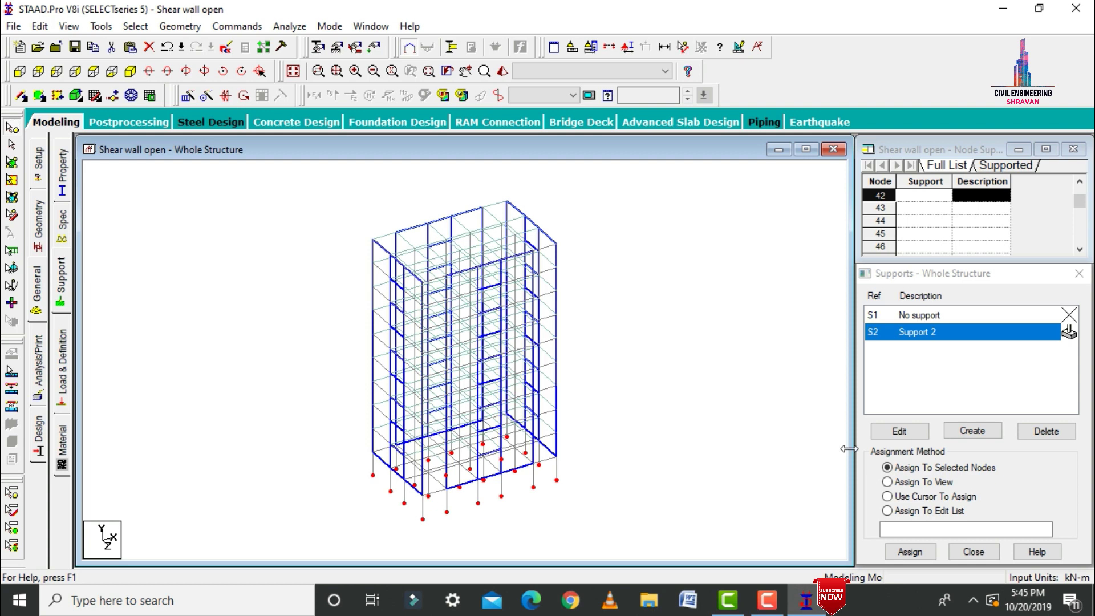
click(902, 486)
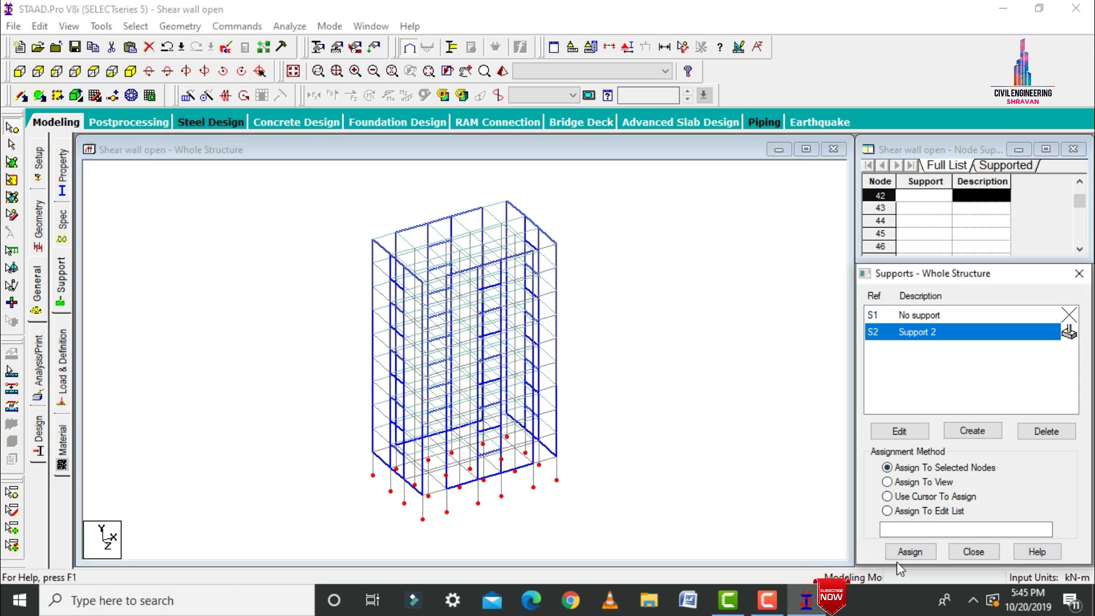
click(897, 552)
click(910, 456)
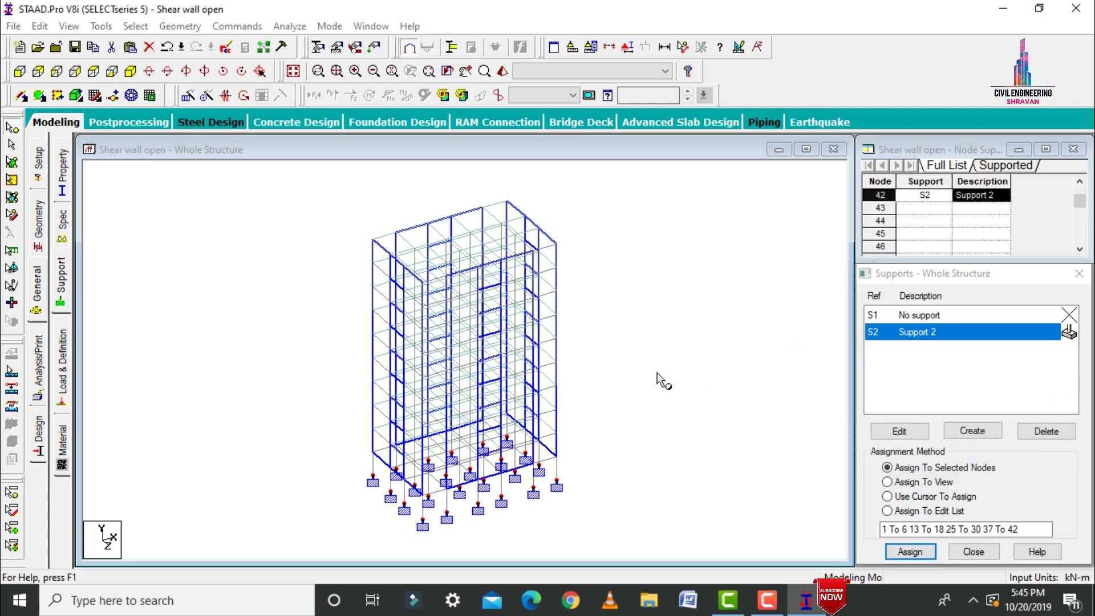
Show the structure as a 3D rendering and rotate it to examine the floor plates, shear walls and openings.
click(49, 127)
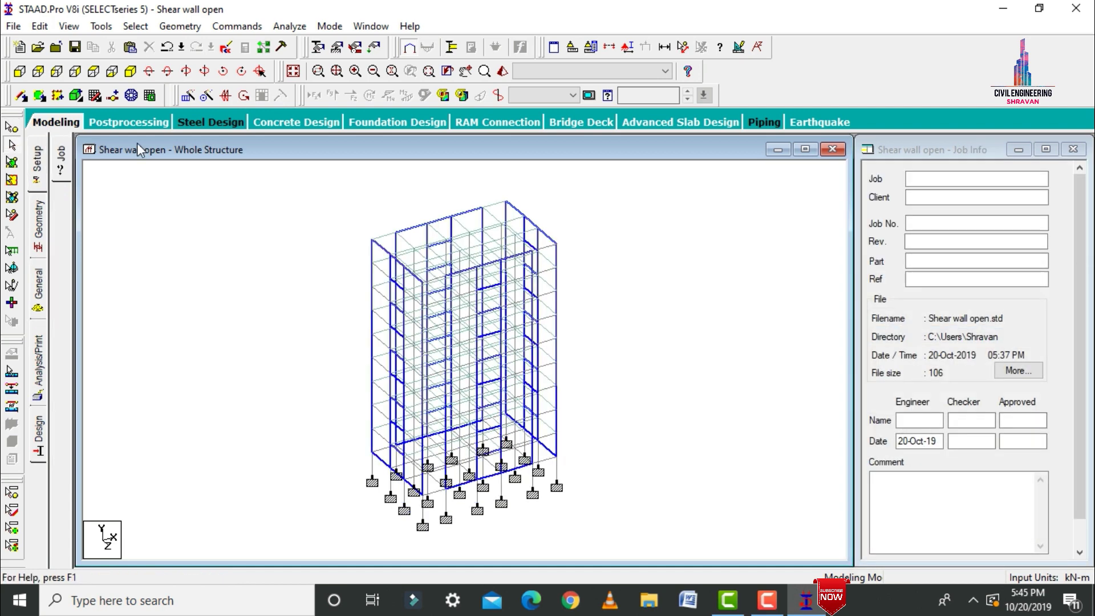
click(503, 71)
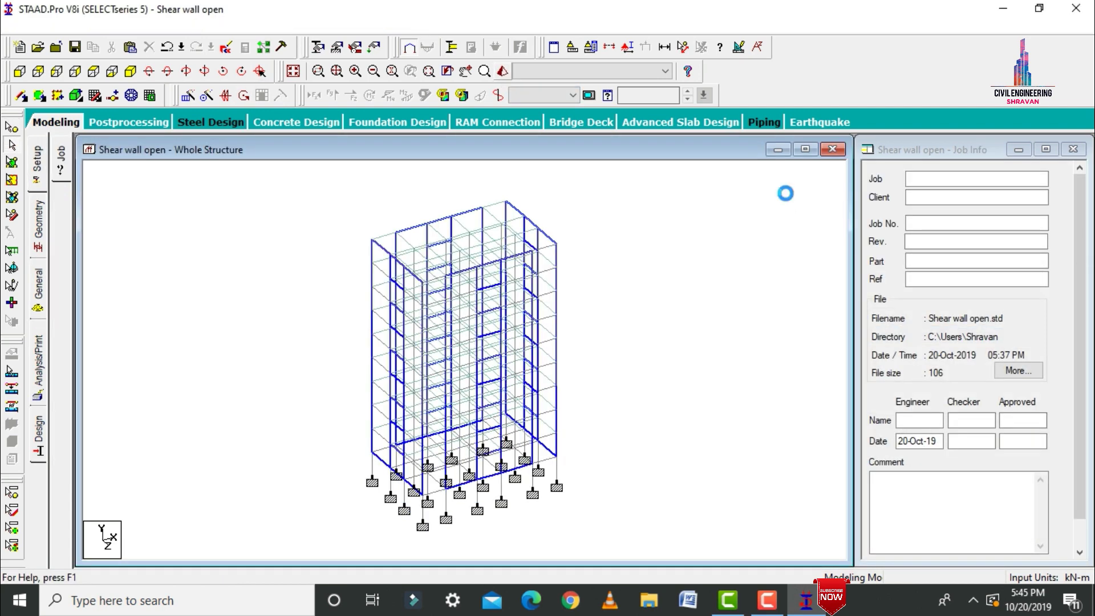
click(942, 171)
drag(560, 409, 535, 324)
drag(462, 383, 679, 452)
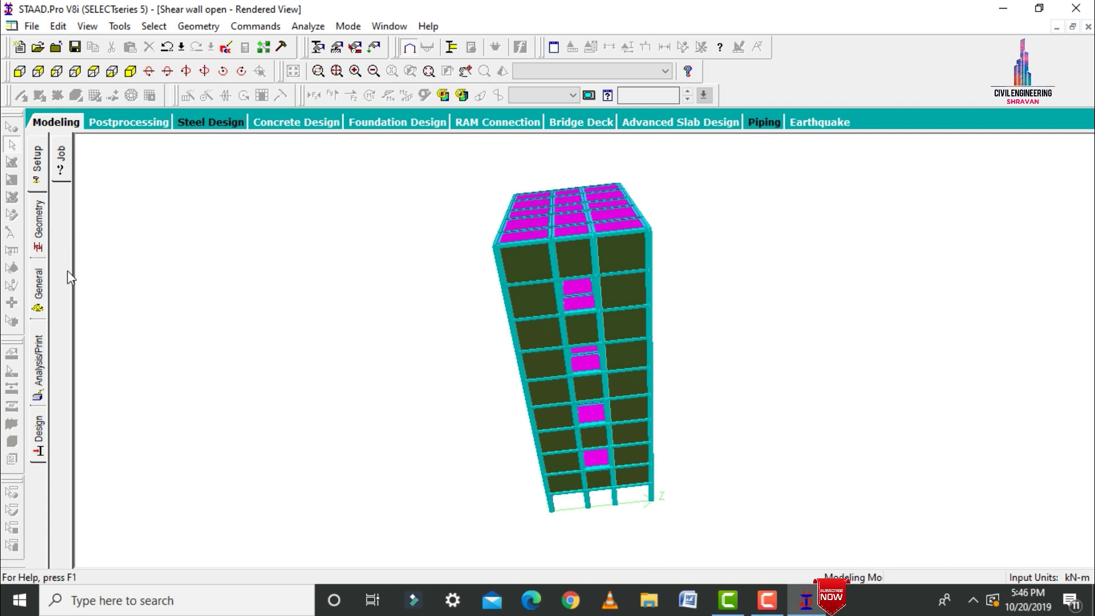
click(37, 348)
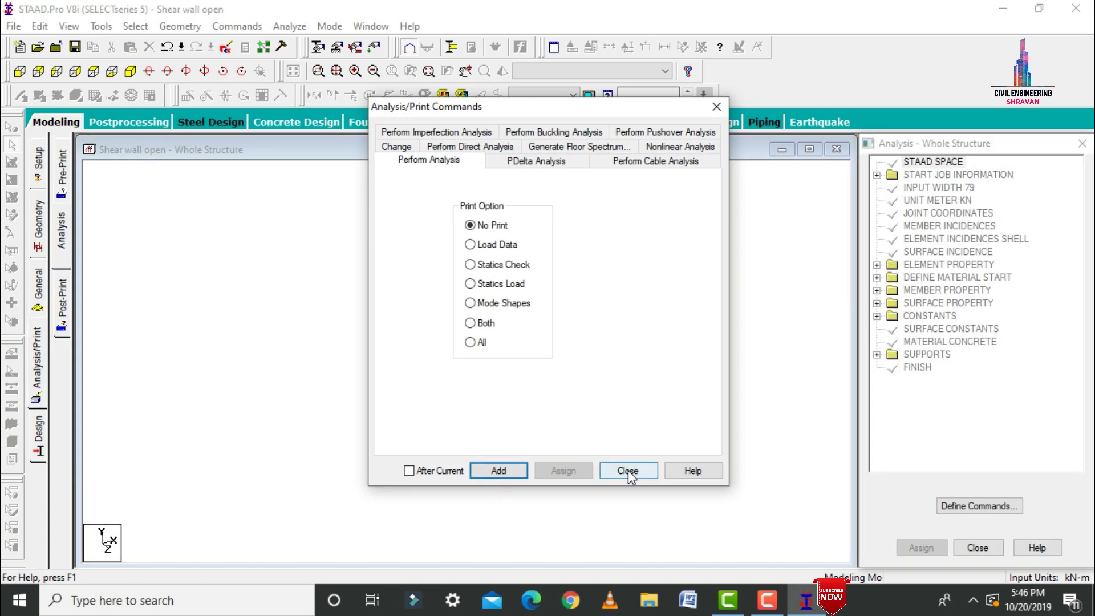
click(628, 471)
Start a new seismic definition of type IS 1893 - 2002/2005 in the load definitions.
click(37, 296)
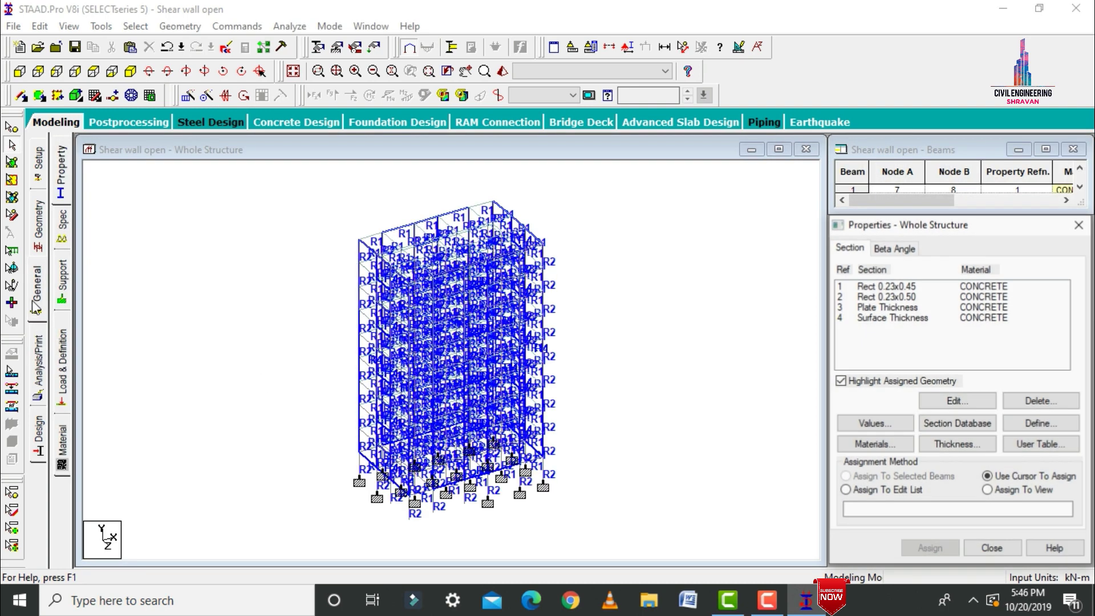
click(61, 355)
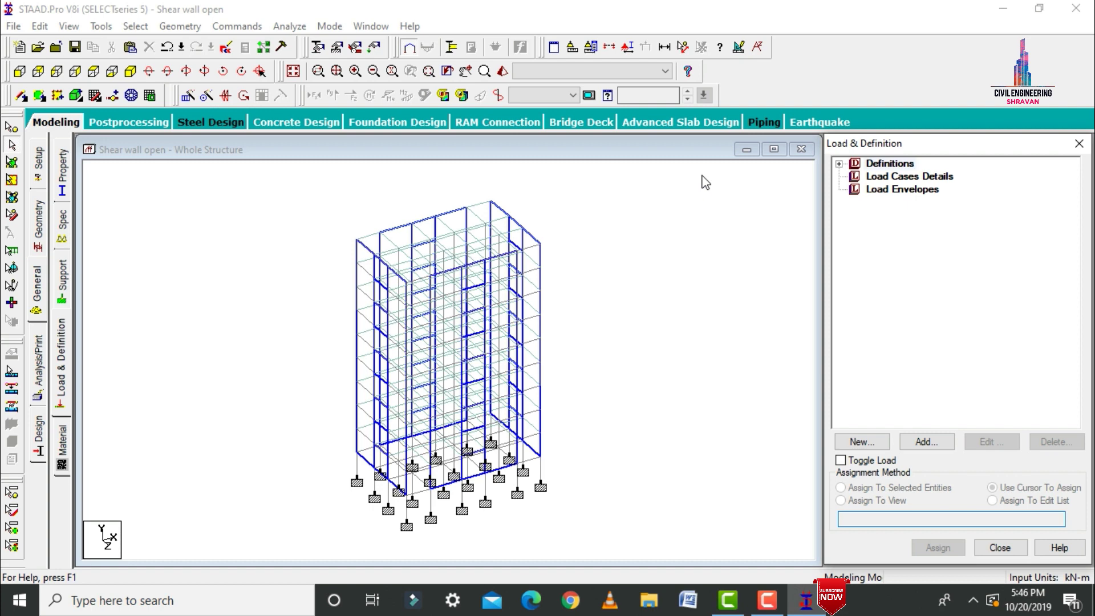
click(839, 165)
click(905, 244)
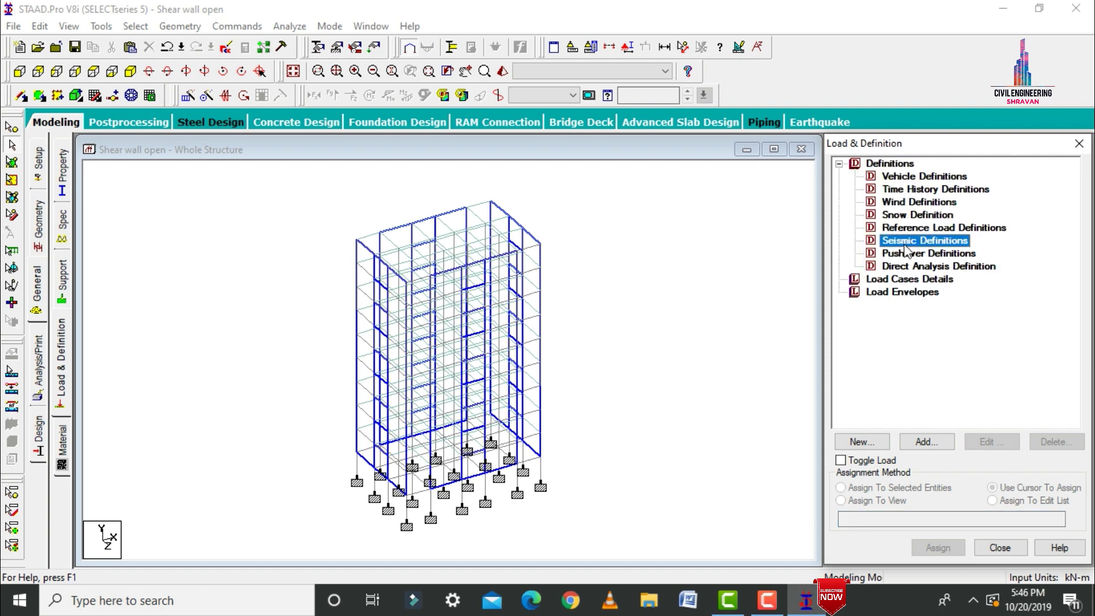
click(925, 439)
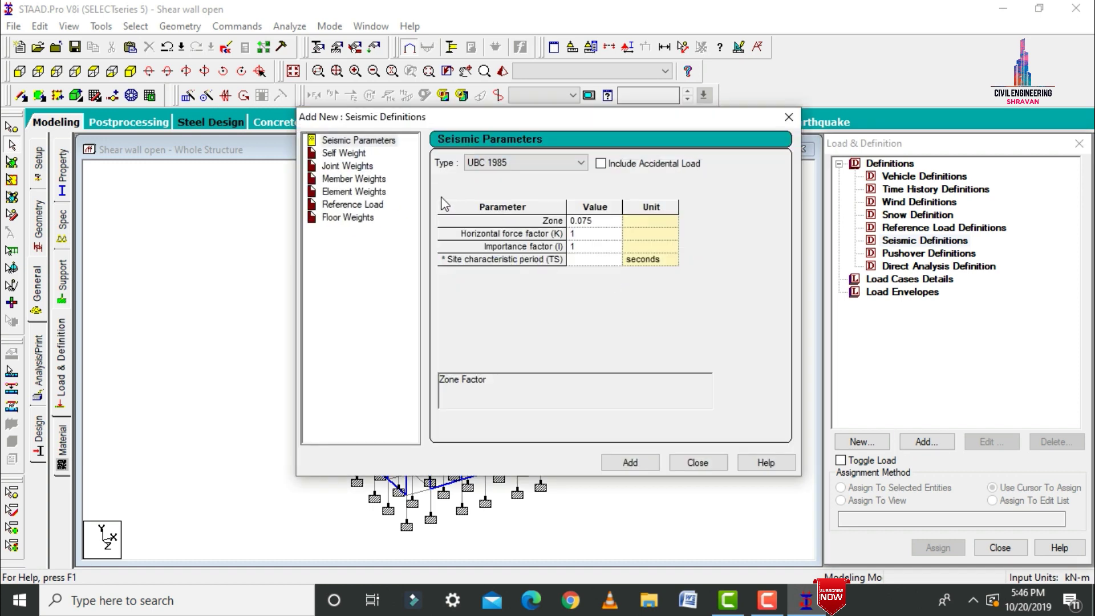
click(509, 164)
click(548, 249)
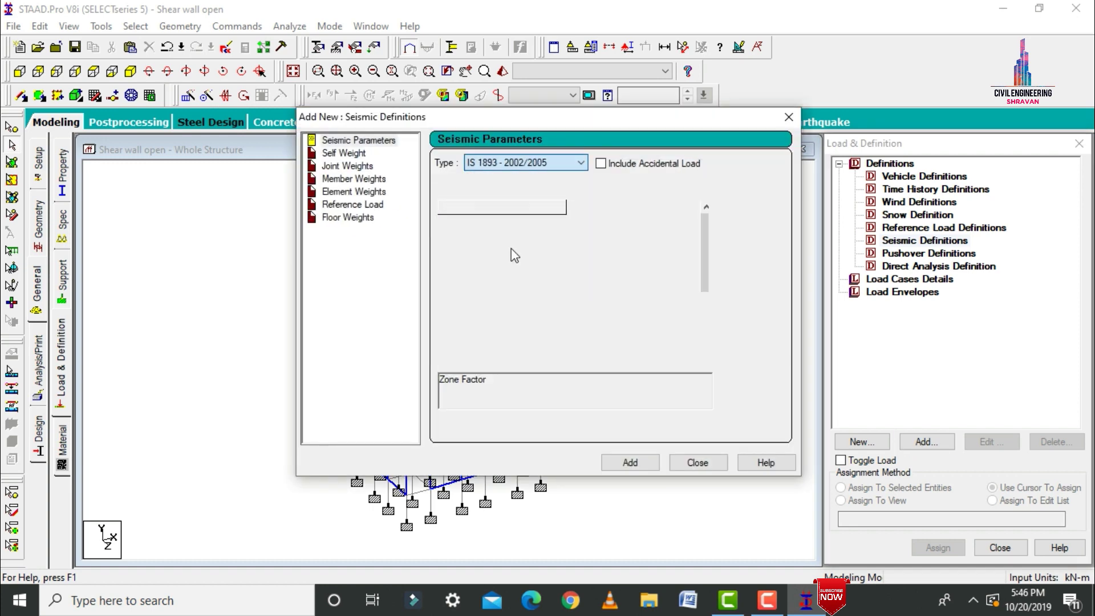
Generate the IS 1893 seismic parameters for Zone V, Medium Soil and RC Frame Building.
click(650, 185)
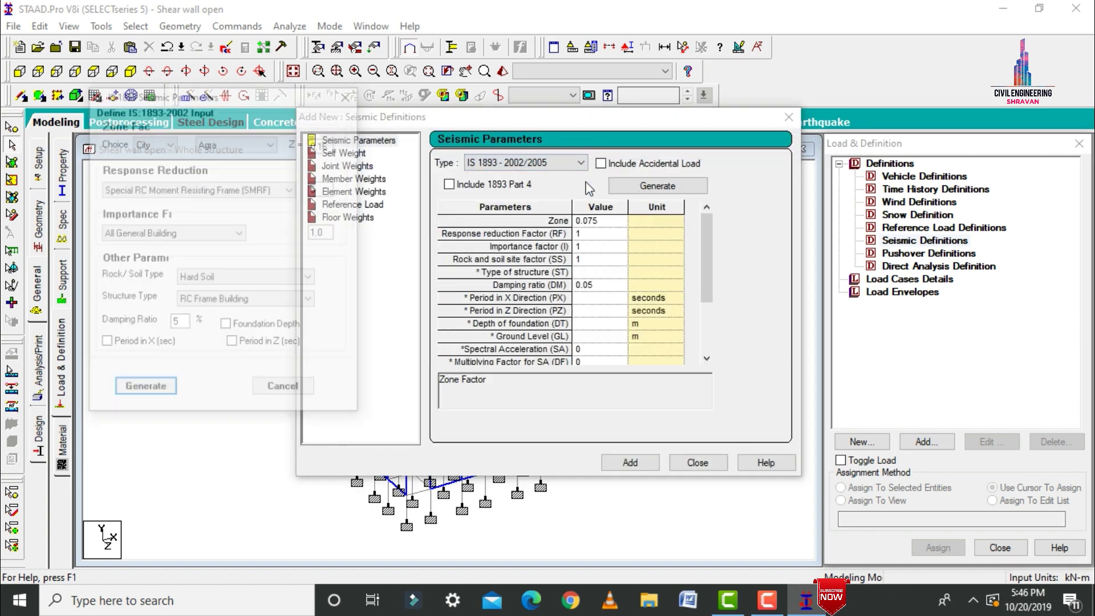
click(150, 143)
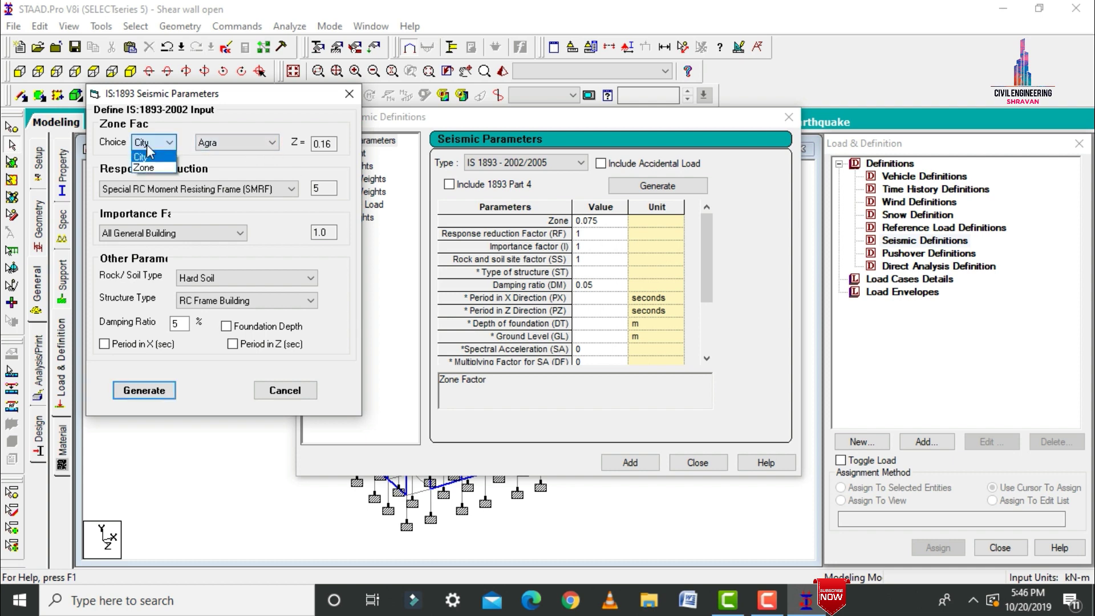
click(156, 167)
click(210, 143)
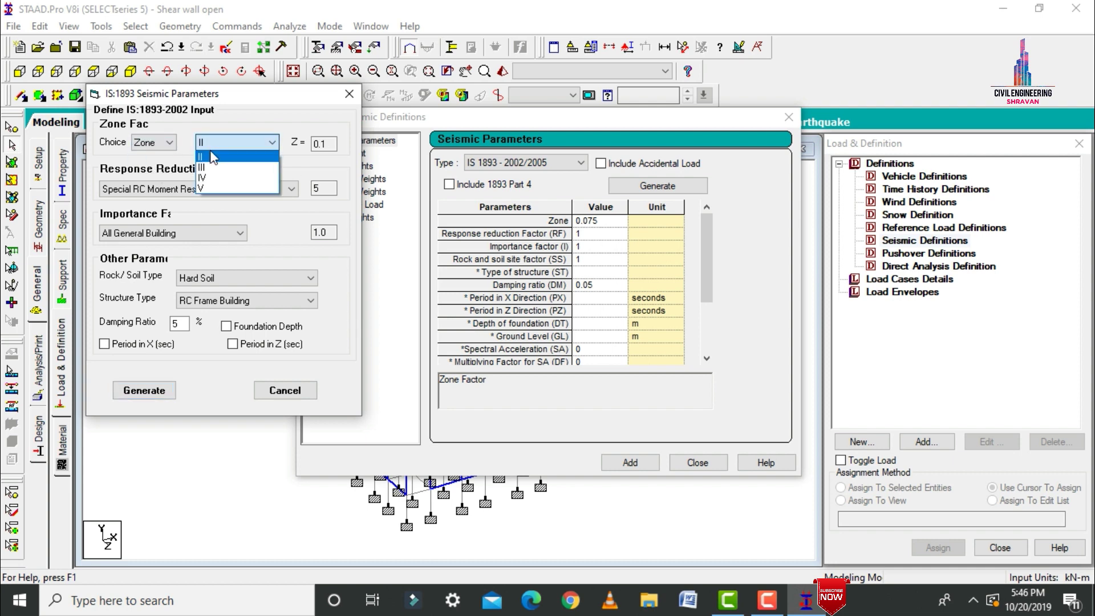
click(203, 187)
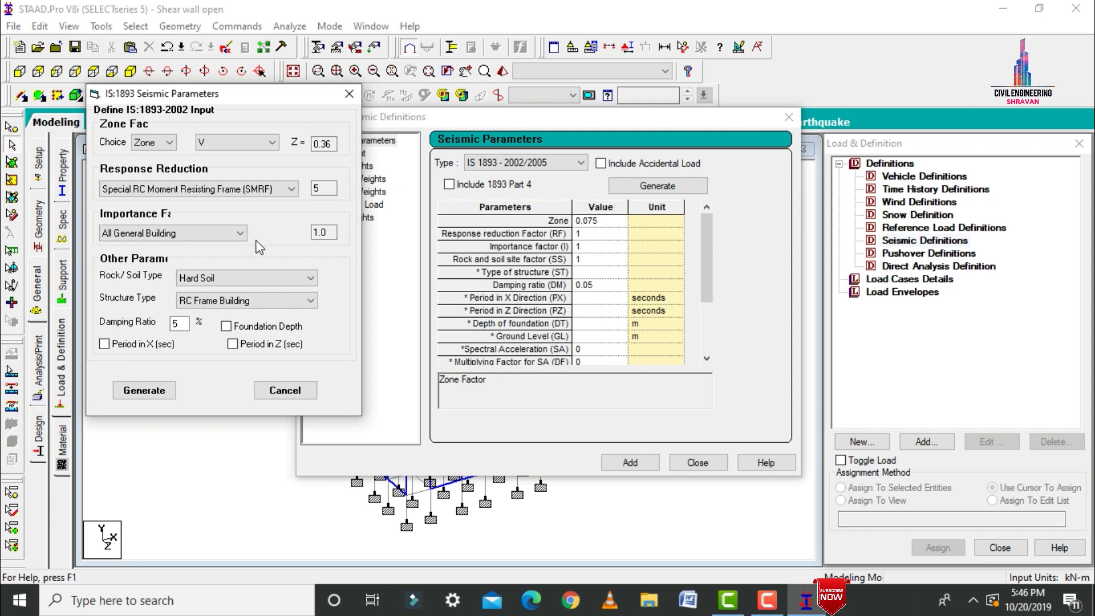
click(219, 278)
click(209, 304)
click(144, 393)
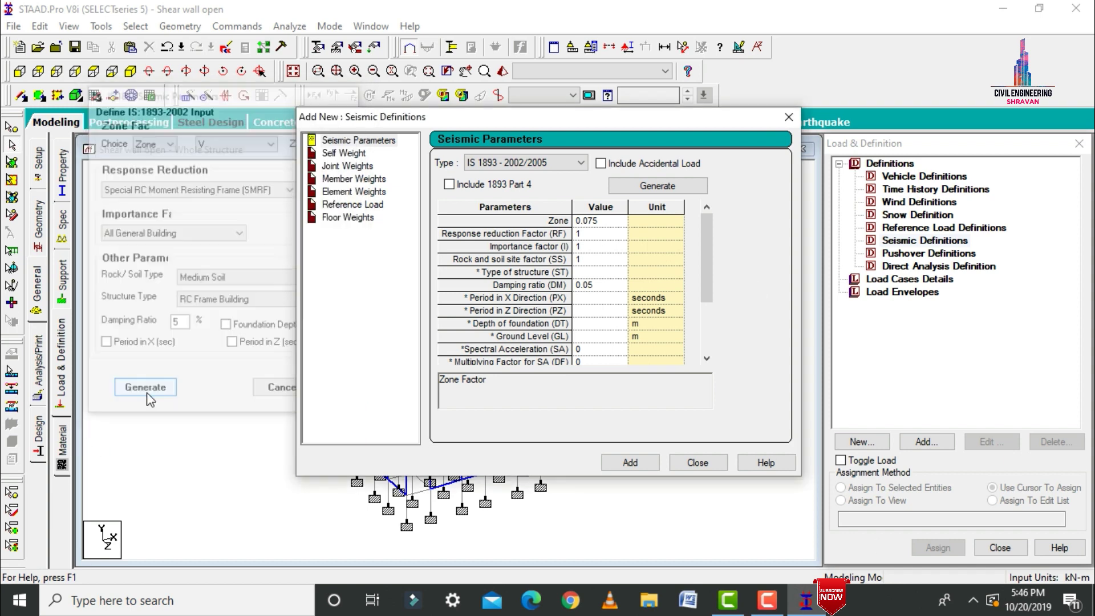
Add the seismic parameters to the definition along with a self weight factor of 1.
click(630, 463)
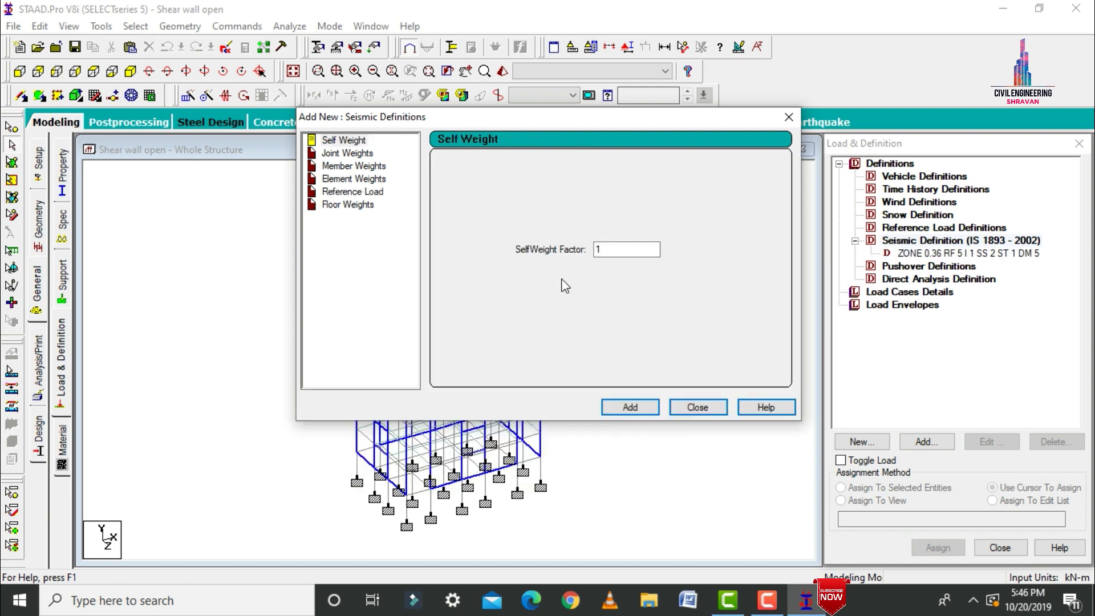
click(626, 407)
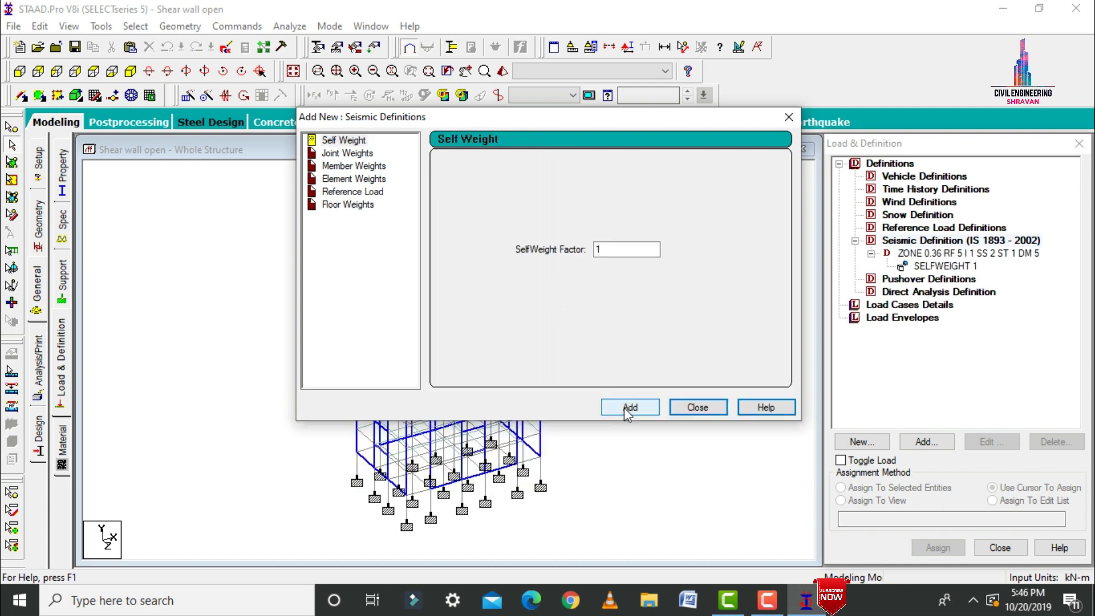
Bring up the seismic member weights, then switch to Calculator and compute the beam weight as 0.23 × 0.45 × 25.
click(347, 166)
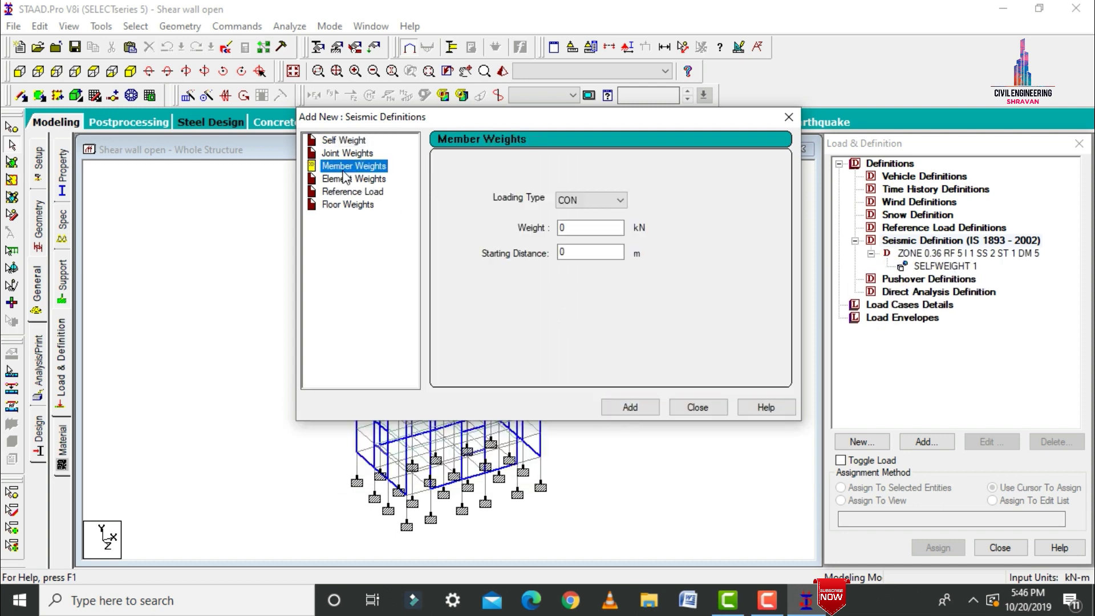
click(110, 611)
text(cal)
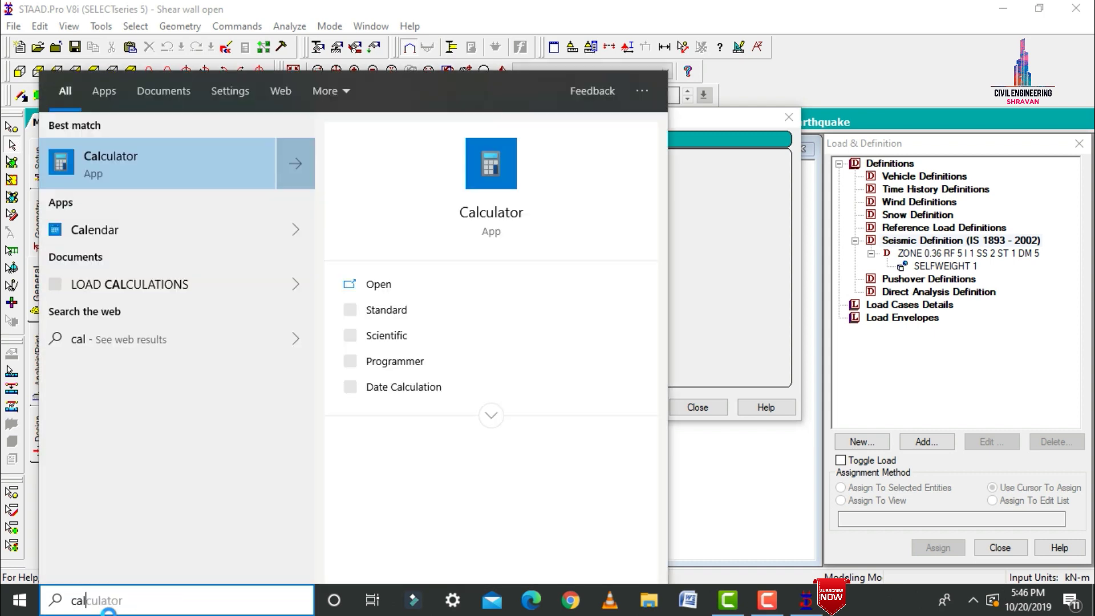
key(Return)
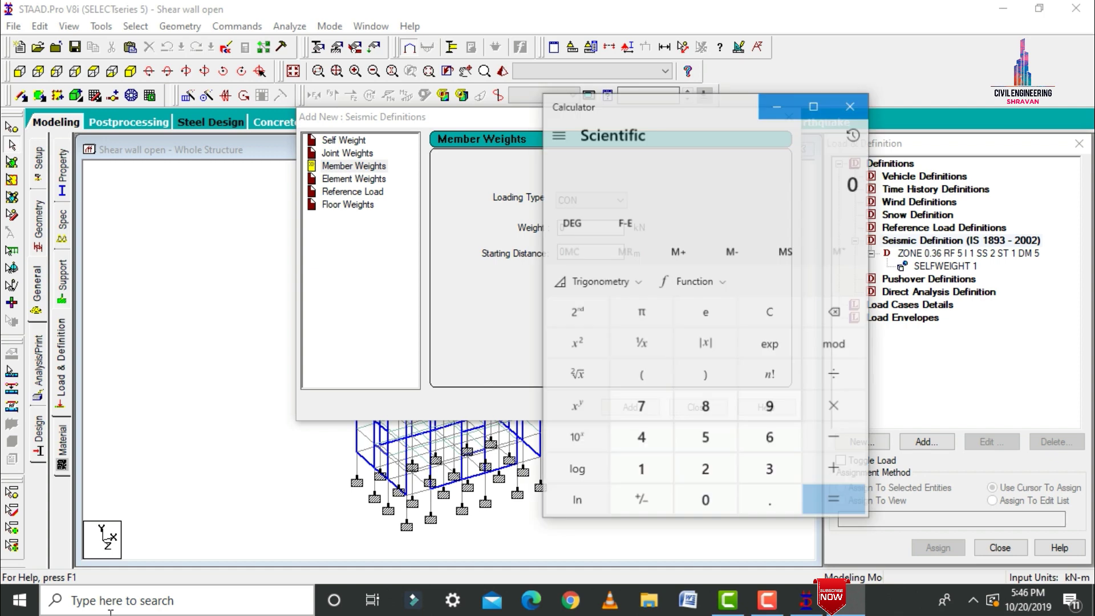
text(.23)
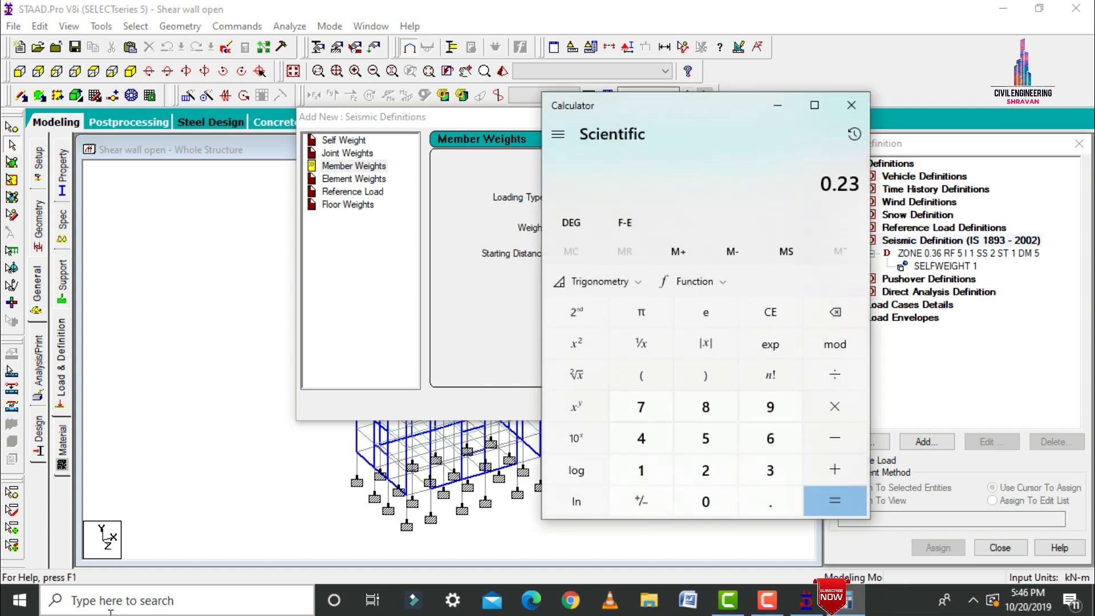
text(.45)
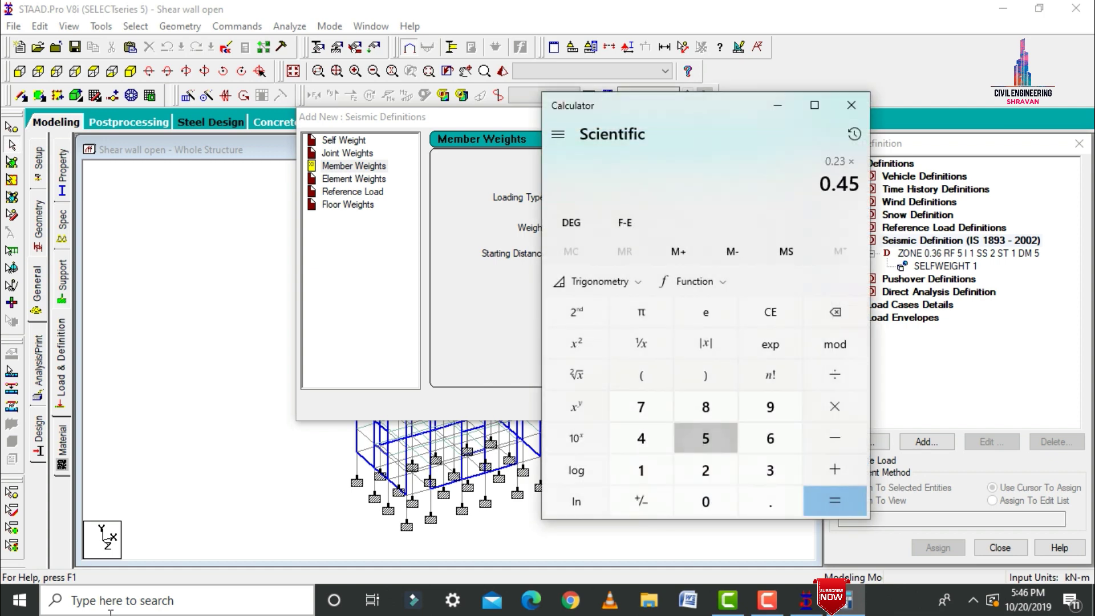
text(*25)
key(Return)
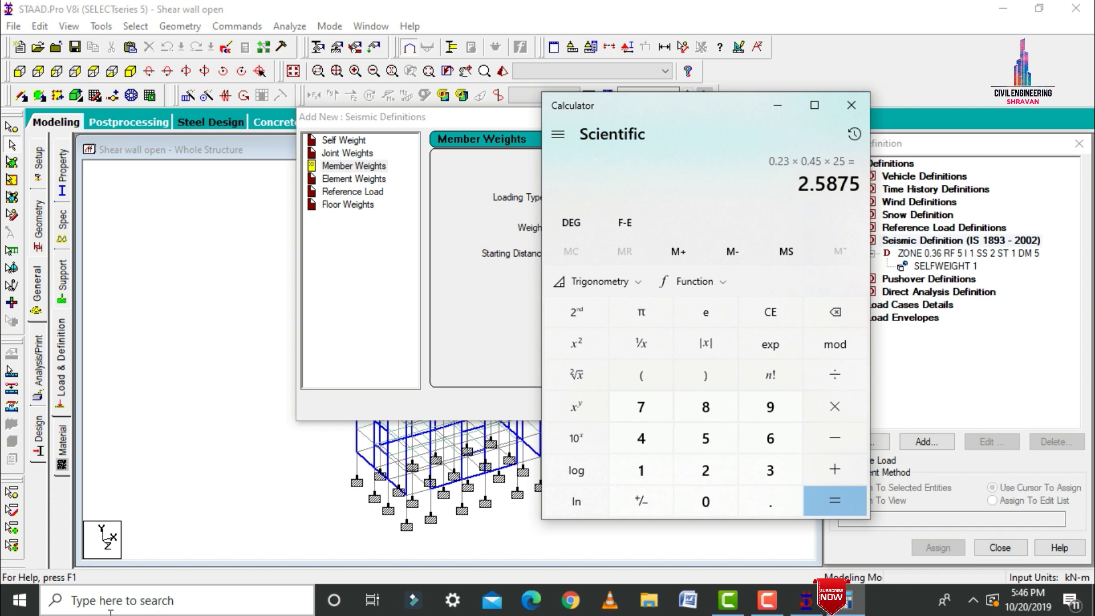
Add a CON member weight of 2.5875 kN at starting distance 0 to the seismic definition, saving the modified structure.
drag(717, 105, 197, 166)
click(498, 218)
text(2.5)
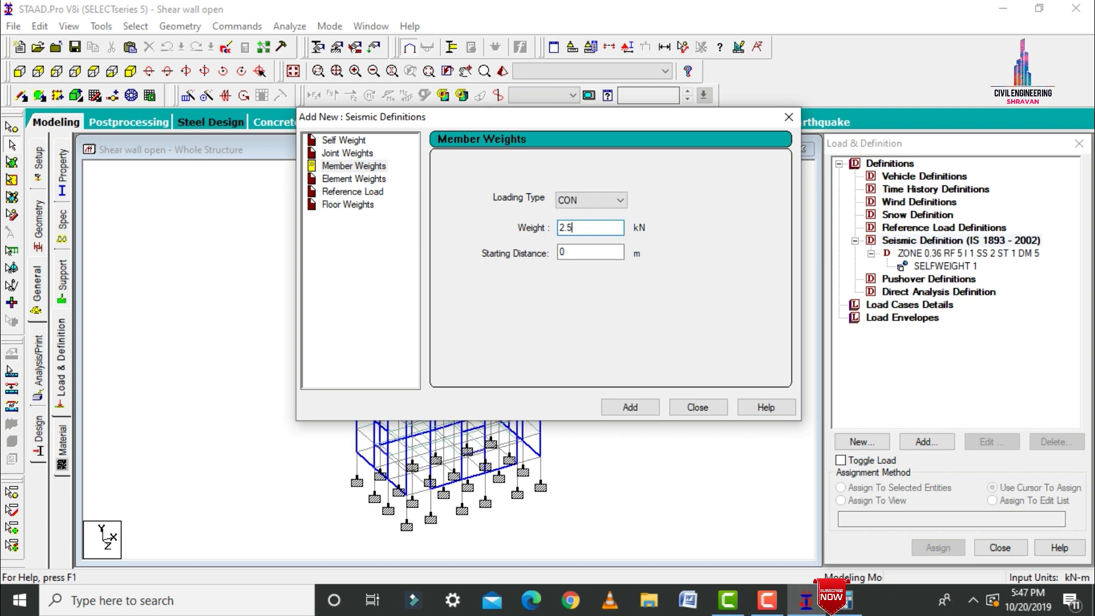
click(631, 407)
click(548, 305)
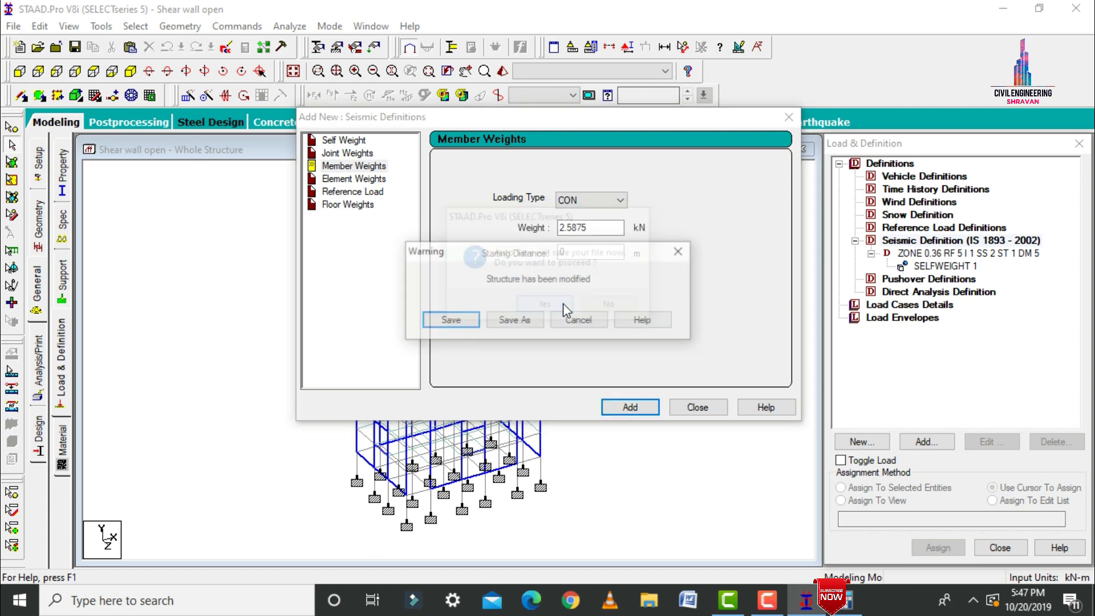
click(463, 322)
click(630, 406)
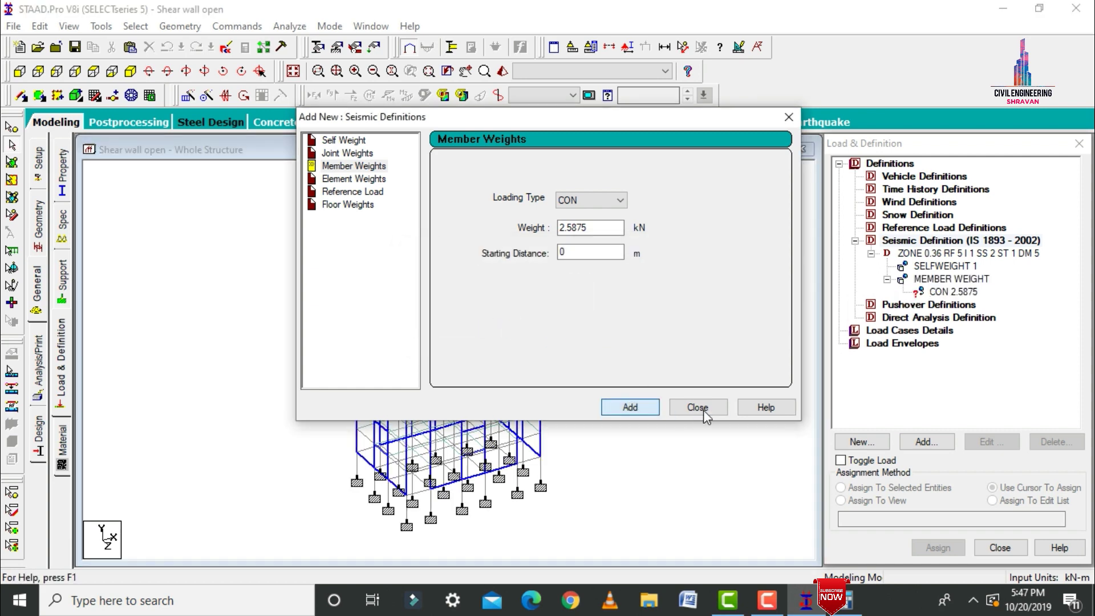
click(697, 408)
Assign the CON 2.5875 member weight to all beams parallel to X and Z.
click(958, 292)
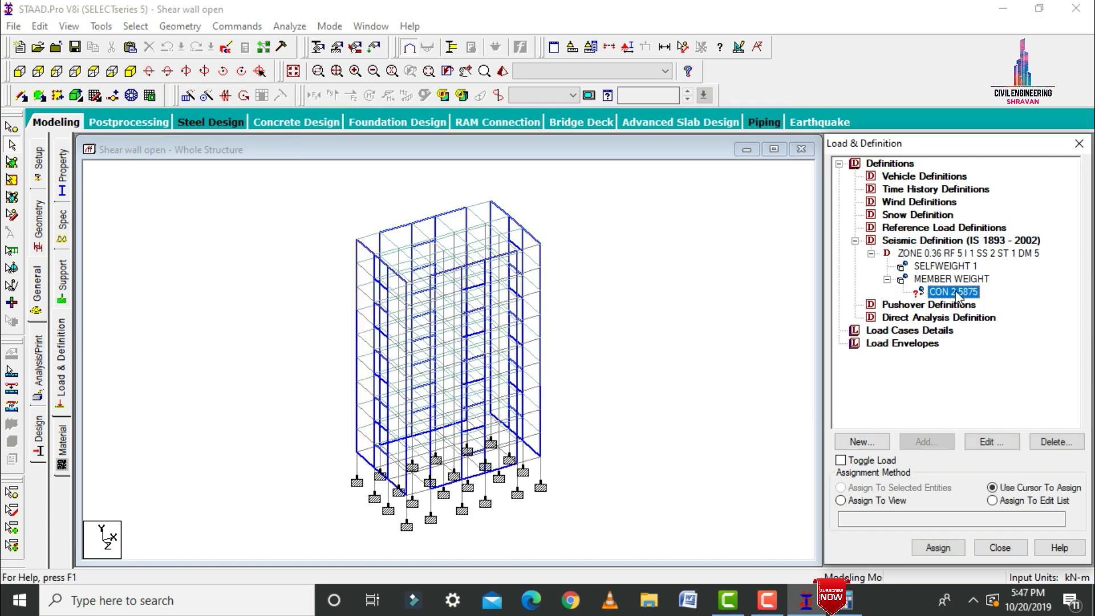
click(140, 26)
mouse_move(279, 314)
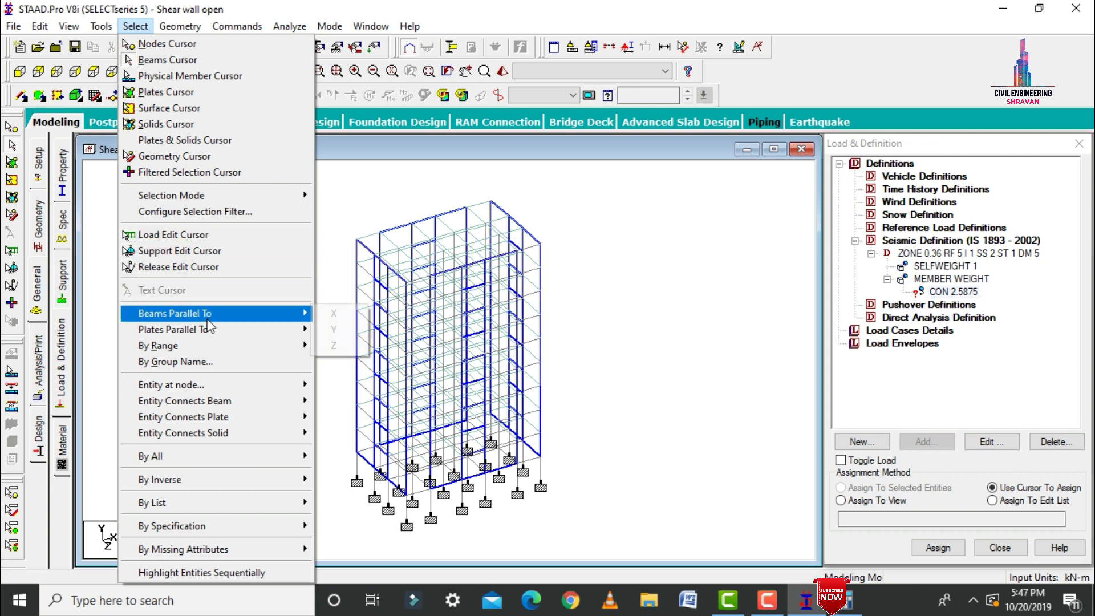
click(362, 329)
click(135, 26)
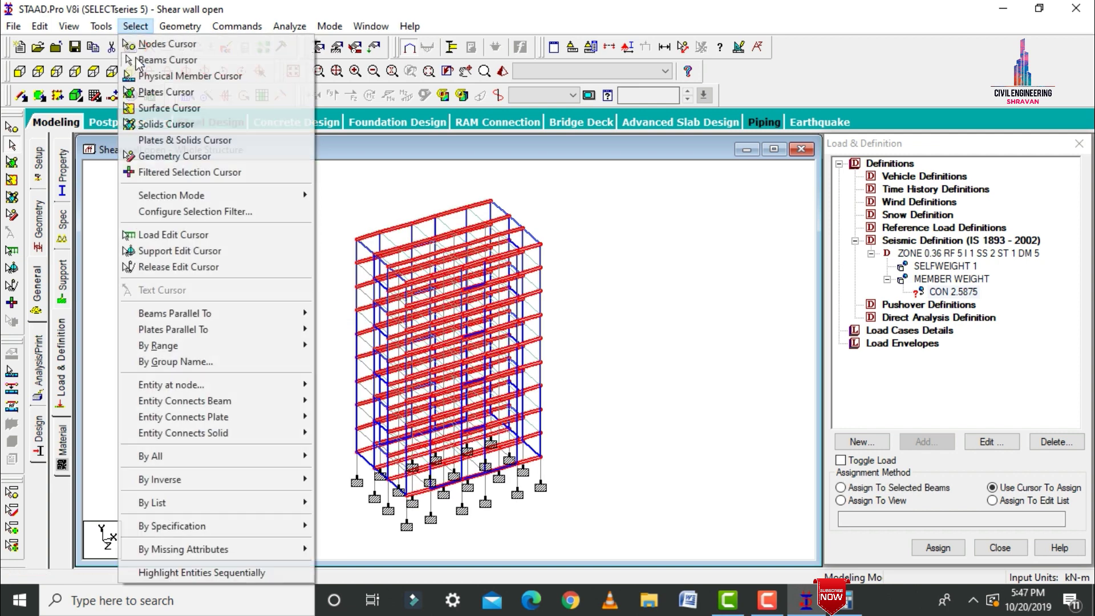
mouse_move(251, 313)
click(354, 345)
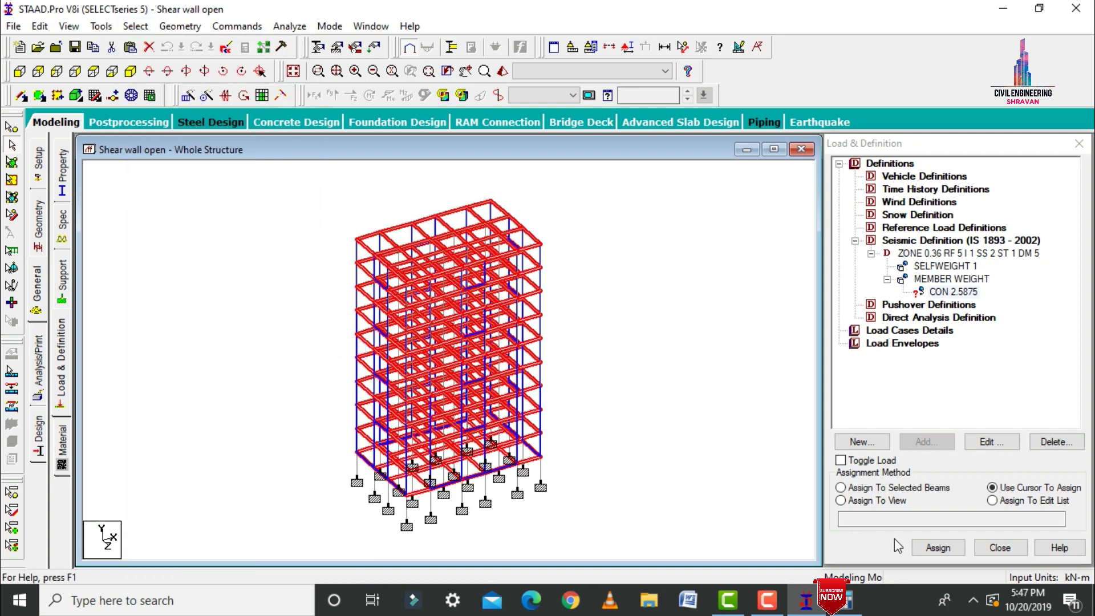
click(862, 489)
click(938, 548)
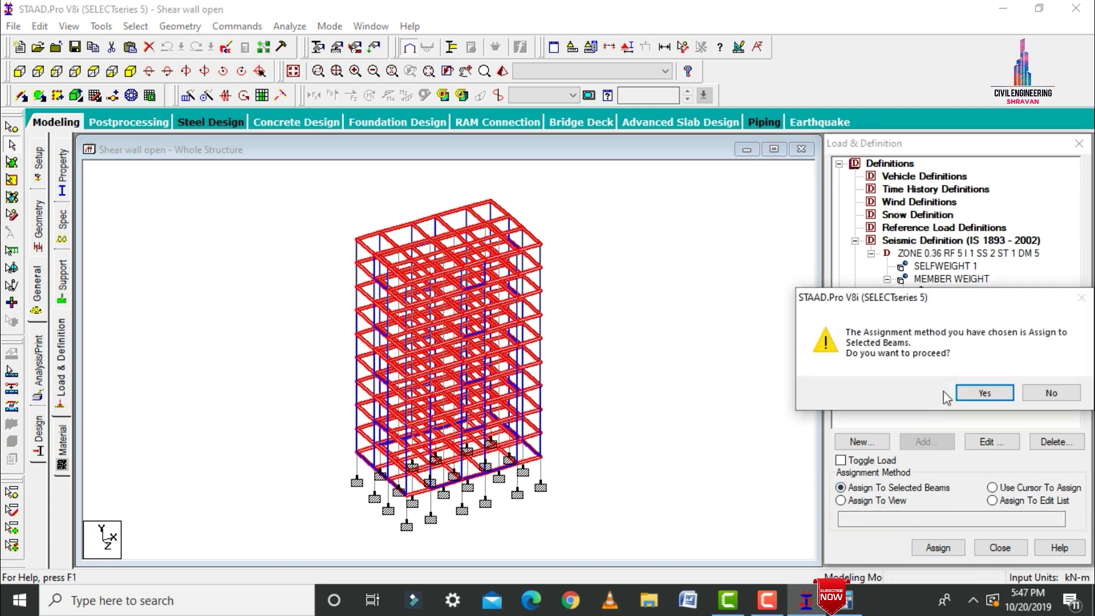
click(953, 391)
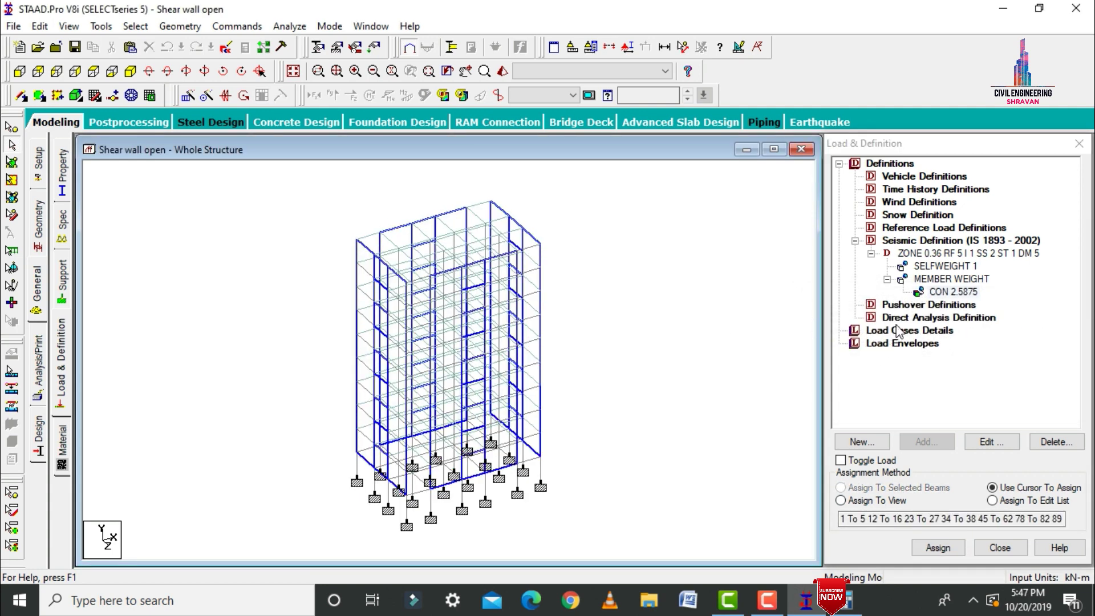
Measure the frame's full height along a corner column and add wind definition type 1 with the comment WIND 1.
click(894, 203)
click(927, 442)
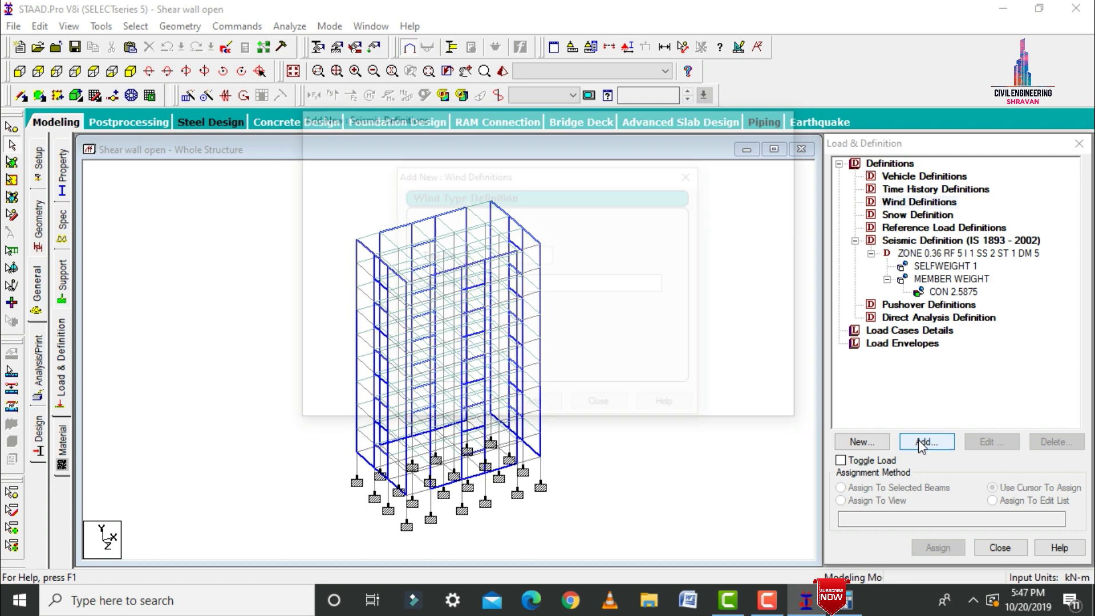
drag(505, 173, 843, 102)
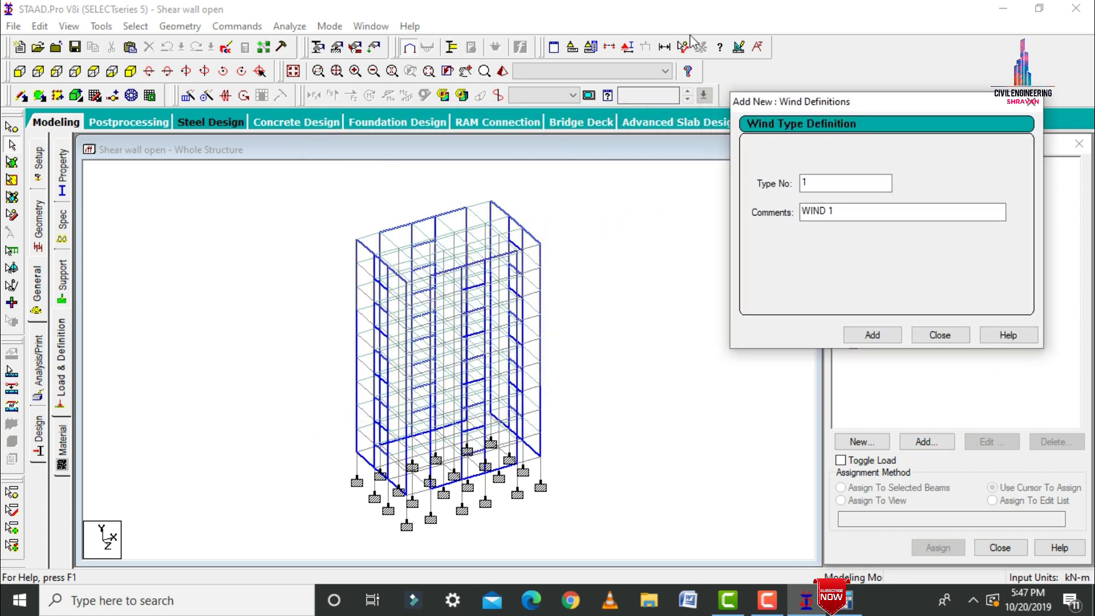
click(684, 48)
click(541, 244)
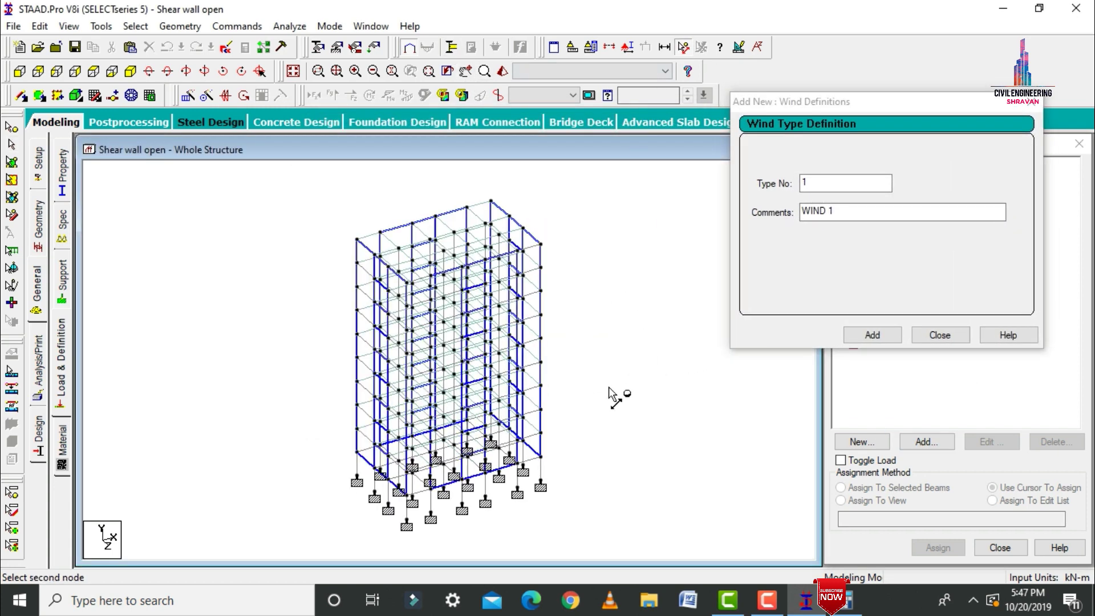
click(539, 481)
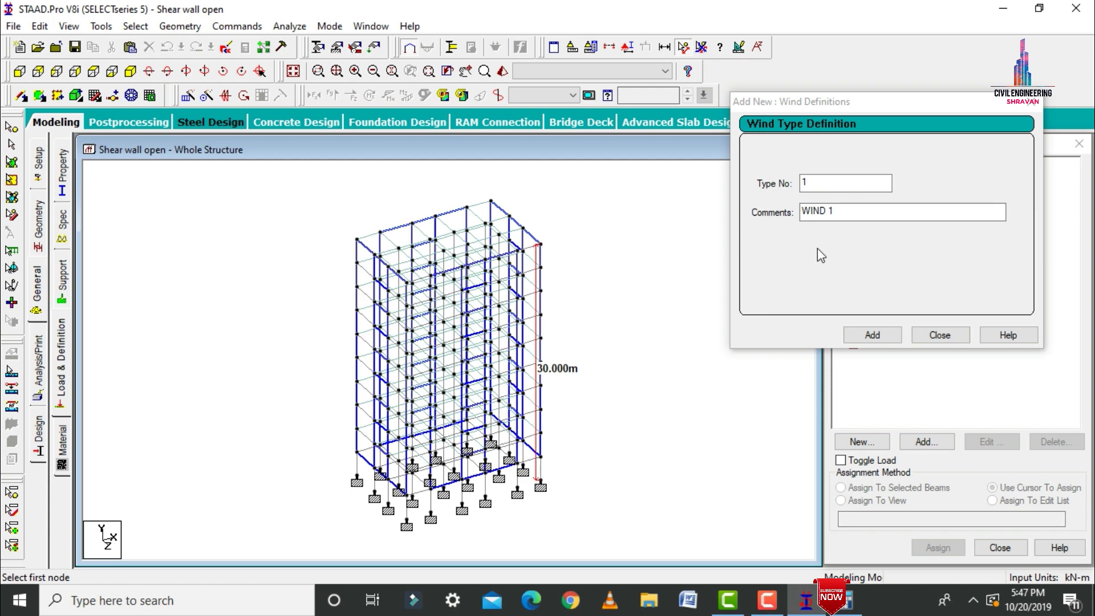
click(868, 336)
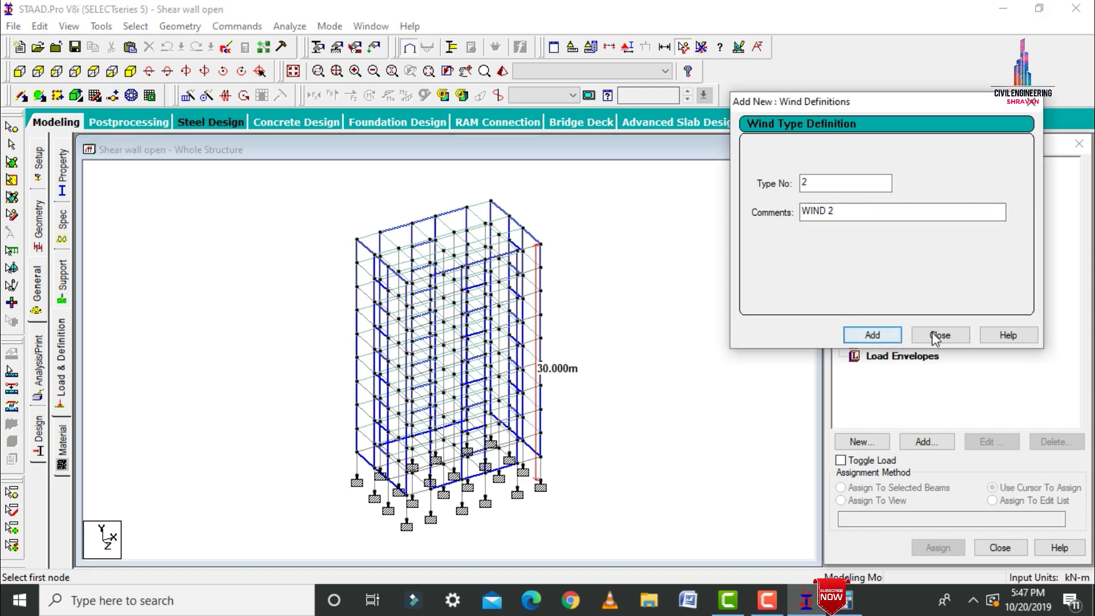
click(939, 336)
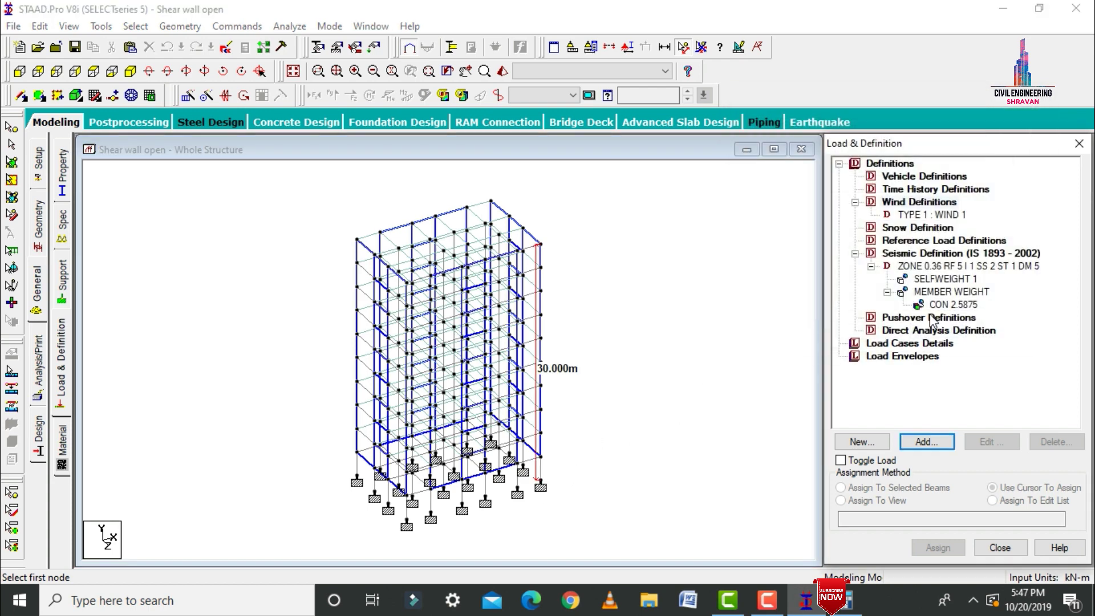
Add custom wind intensities to WIND 1: 1.2 kN/m² at 30 m, 1 at 15 m and 0.5 at 3 m.
click(922, 216)
click(927, 442)
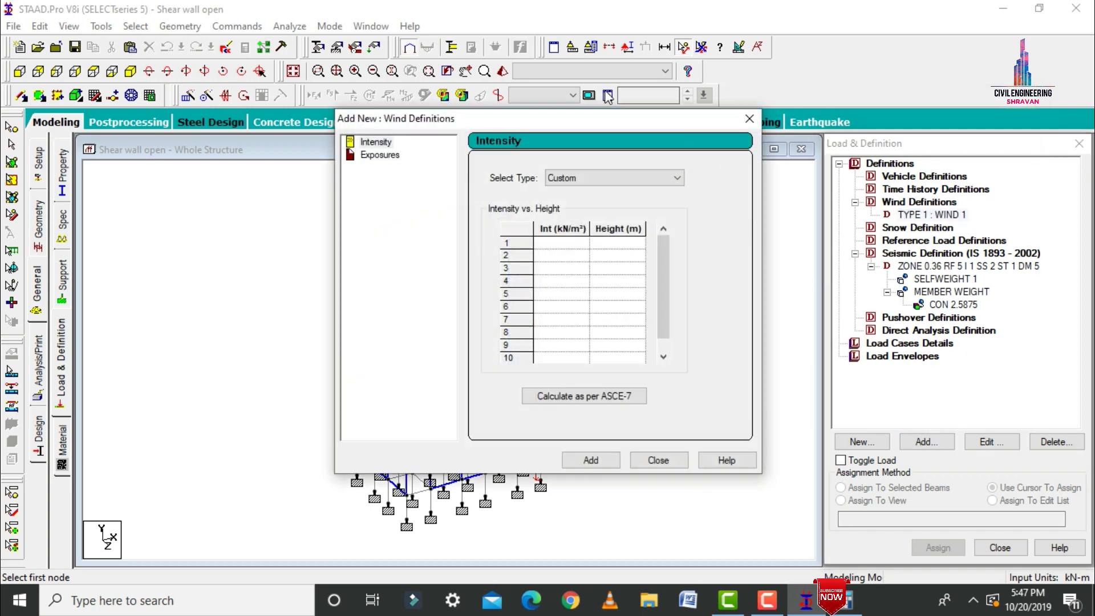
drag(598, 124, 906, 105)
click(857, 223)
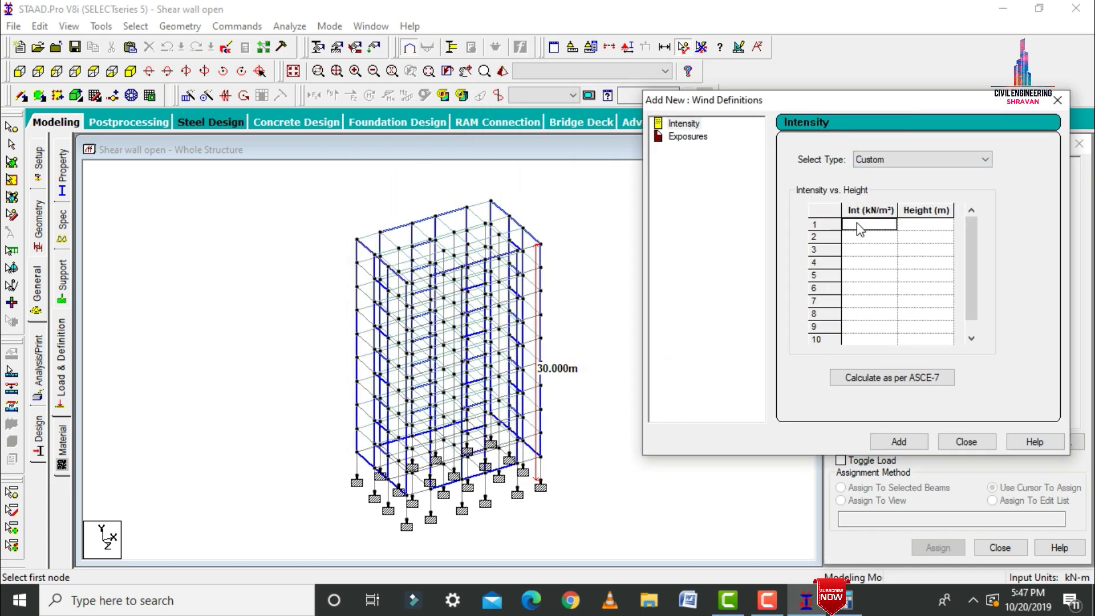
text(1.2)
key(Tab)
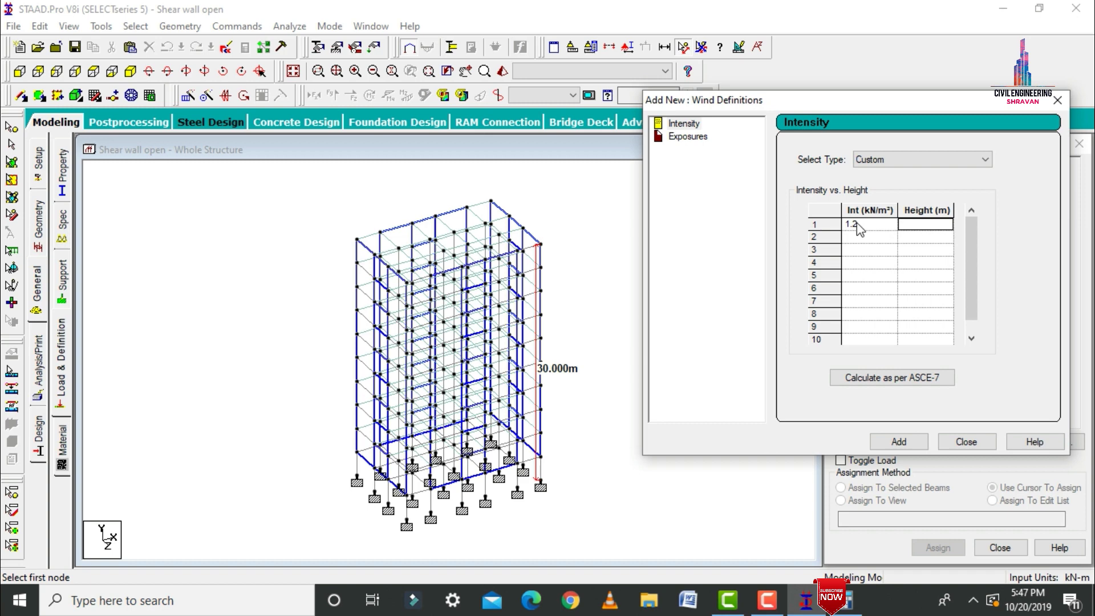
text(30)
key(Tab)
text(1)
key(Tab)
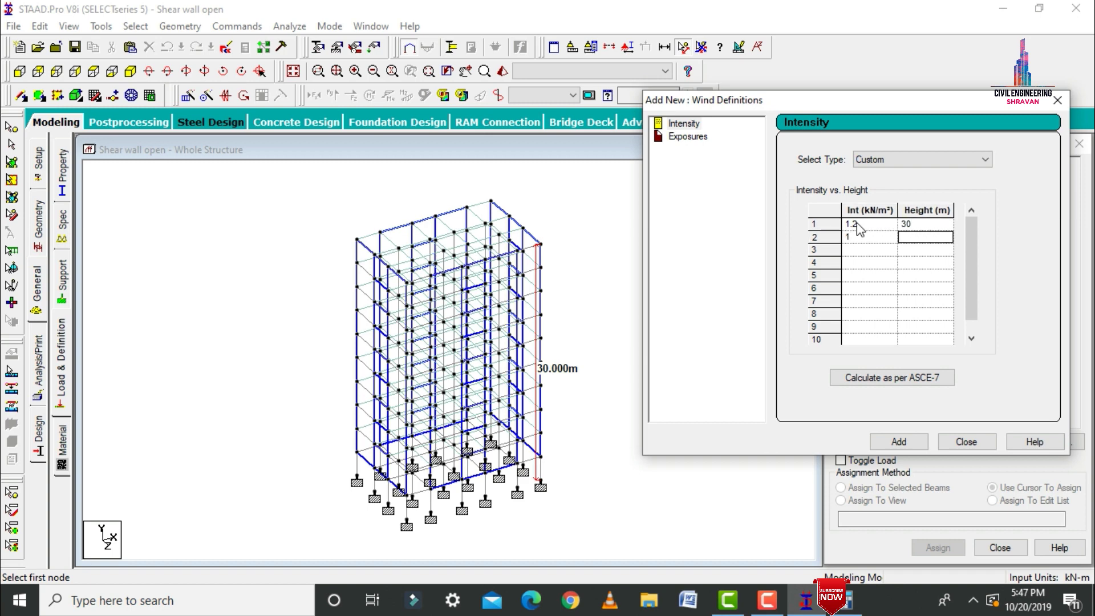
text(15)
key(Tab)
text(0)
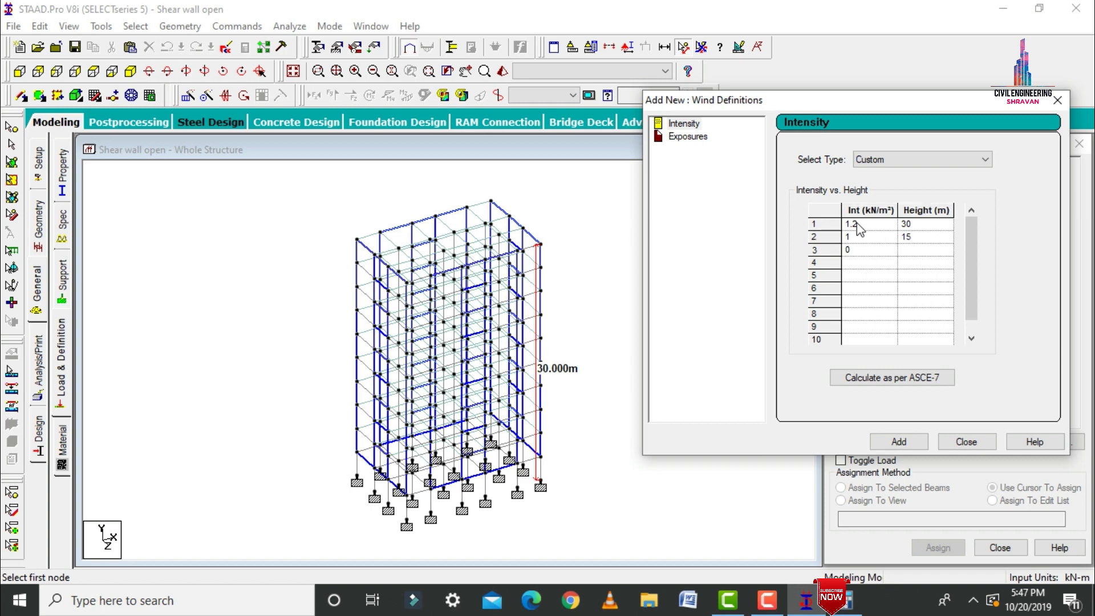
key(Tab)
text(3)
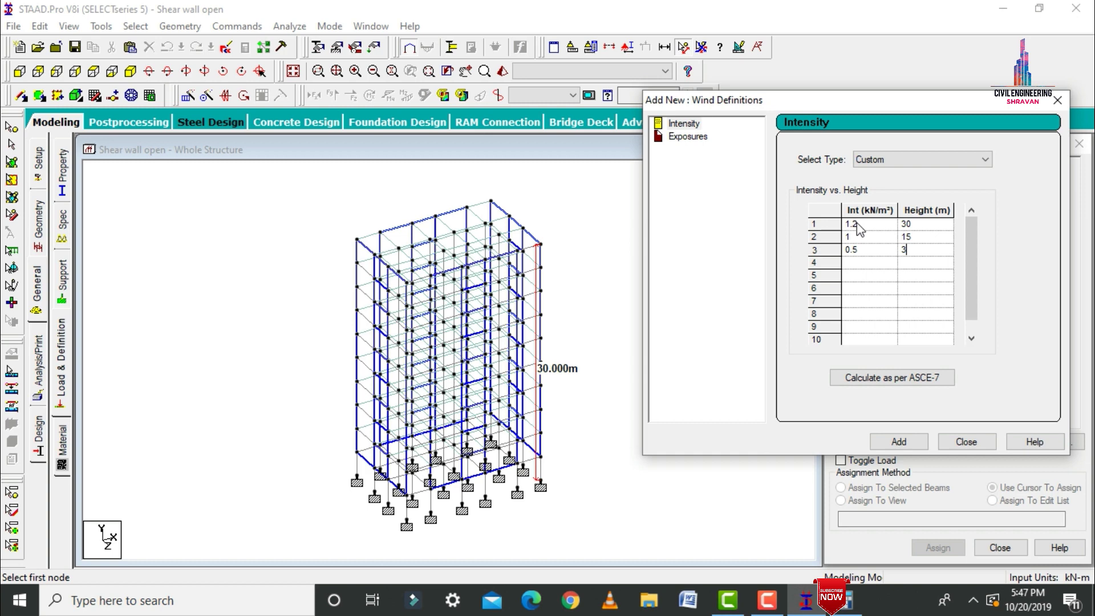
click(896, 444)
Add an exposure factor of 1 to WIND 1 and choose to assign that exposure to the view.
double_click(797, 214)
text(1)
click(751, 353)
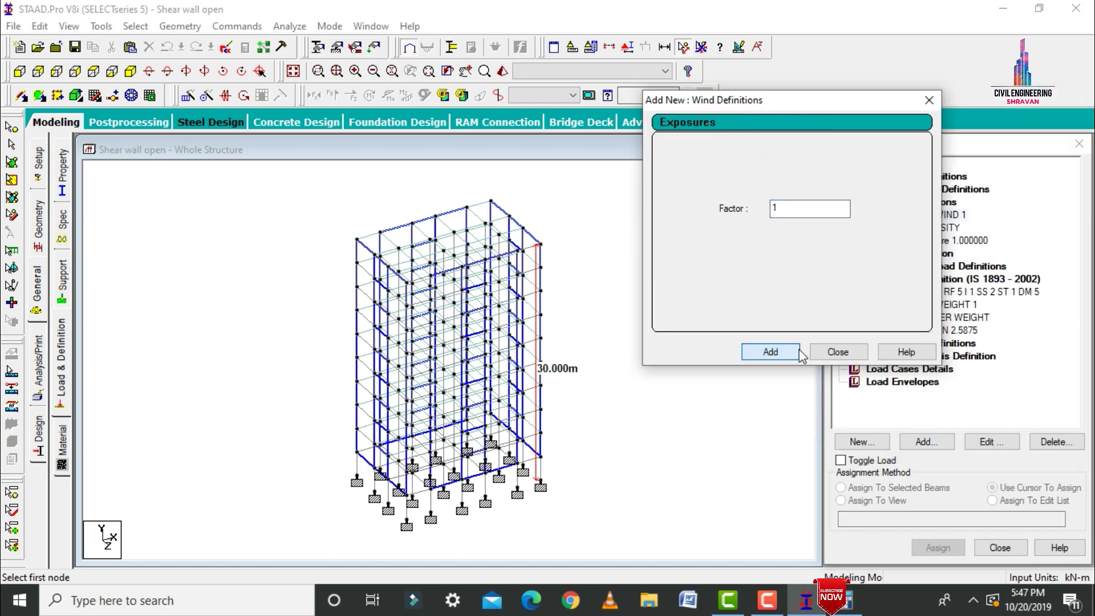
click(828, 352)
click(921, 243)
click(867, 500)
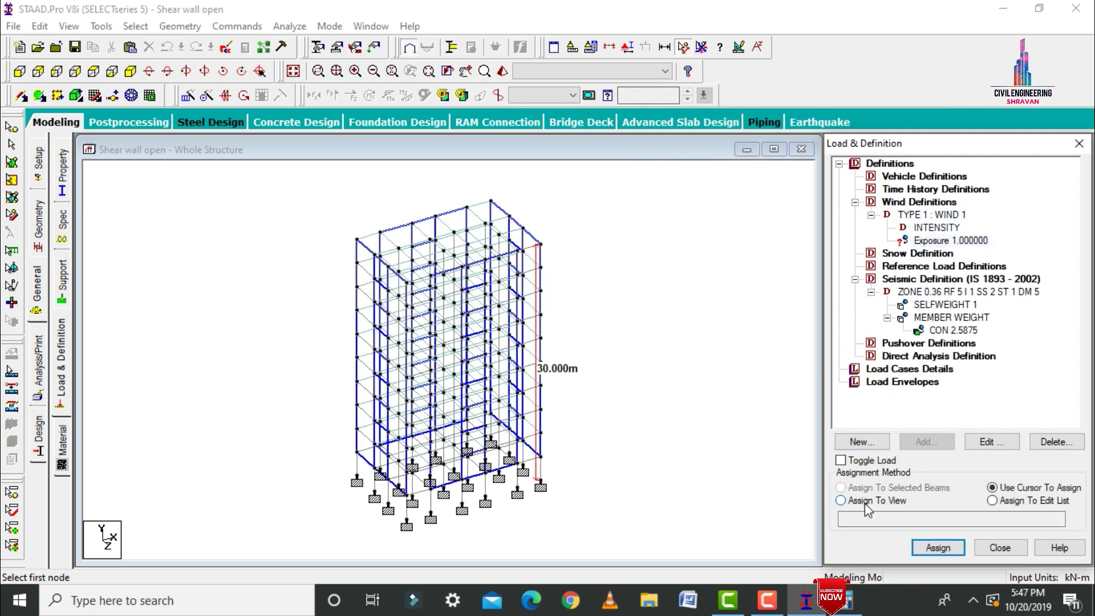
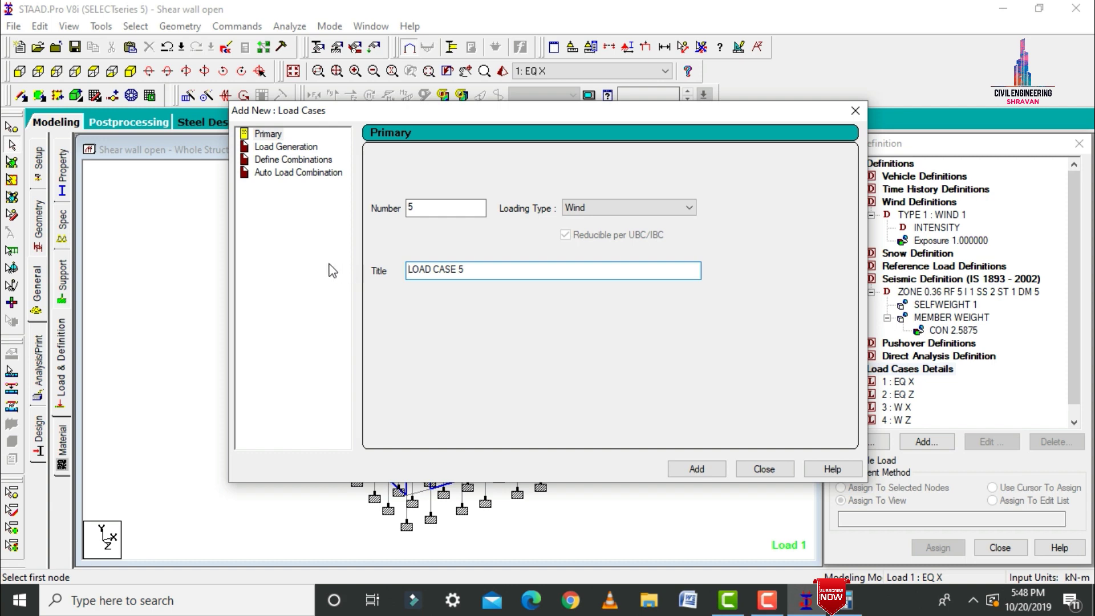
Add primary load case 5 of loading type Dead with the title DL.
click(576, 208)
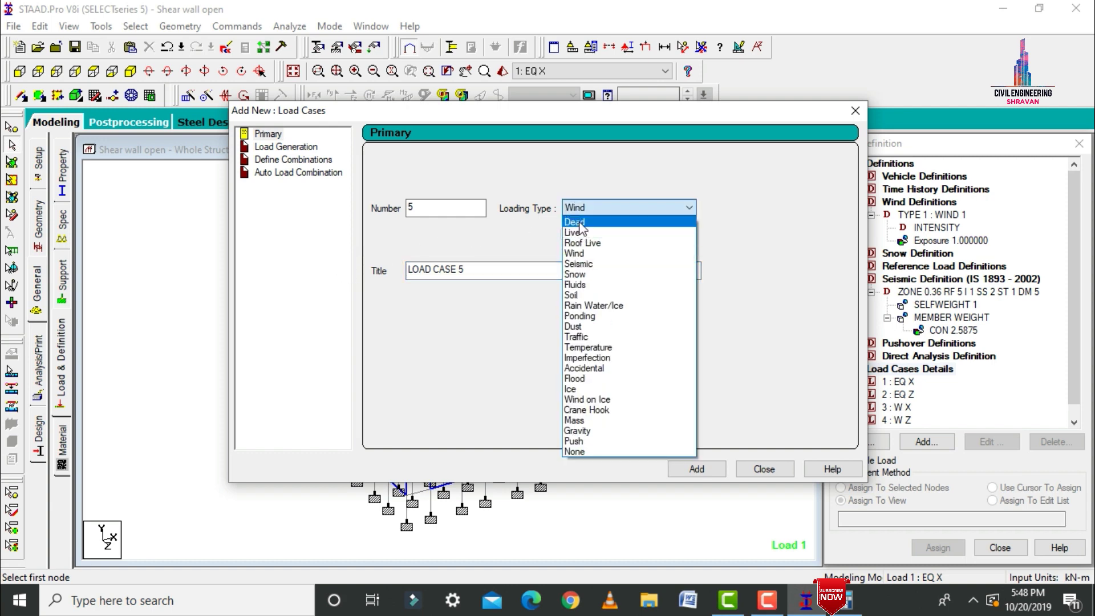
key(Tab)
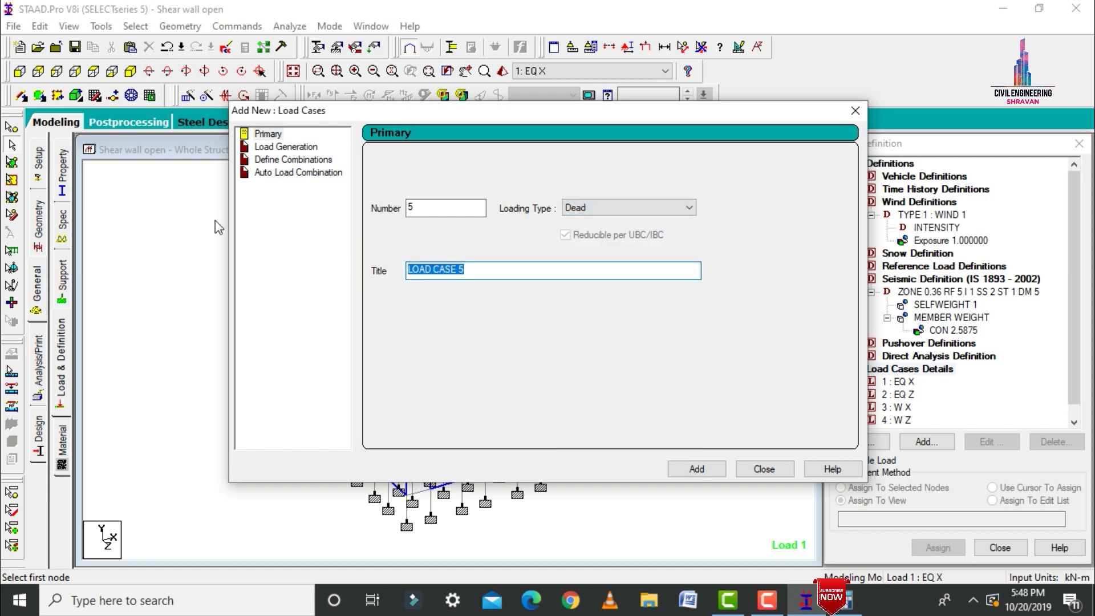
text(DL)
key(Return)
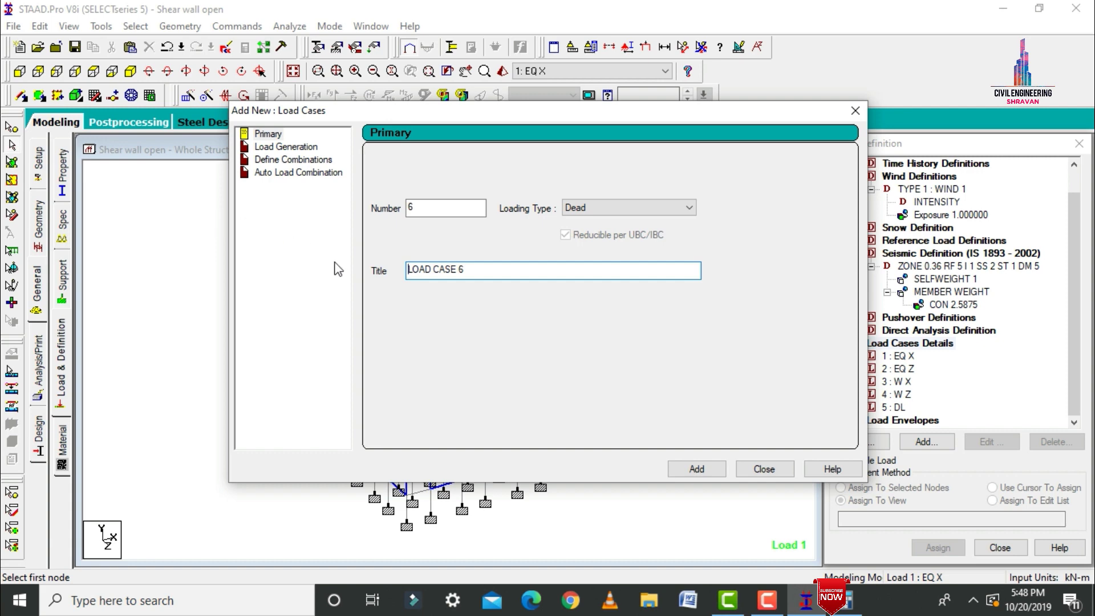
Add primary load case 6 of loading type Live with the title LL and finish creating load cases.
click(585, 207)
click(588, 235)
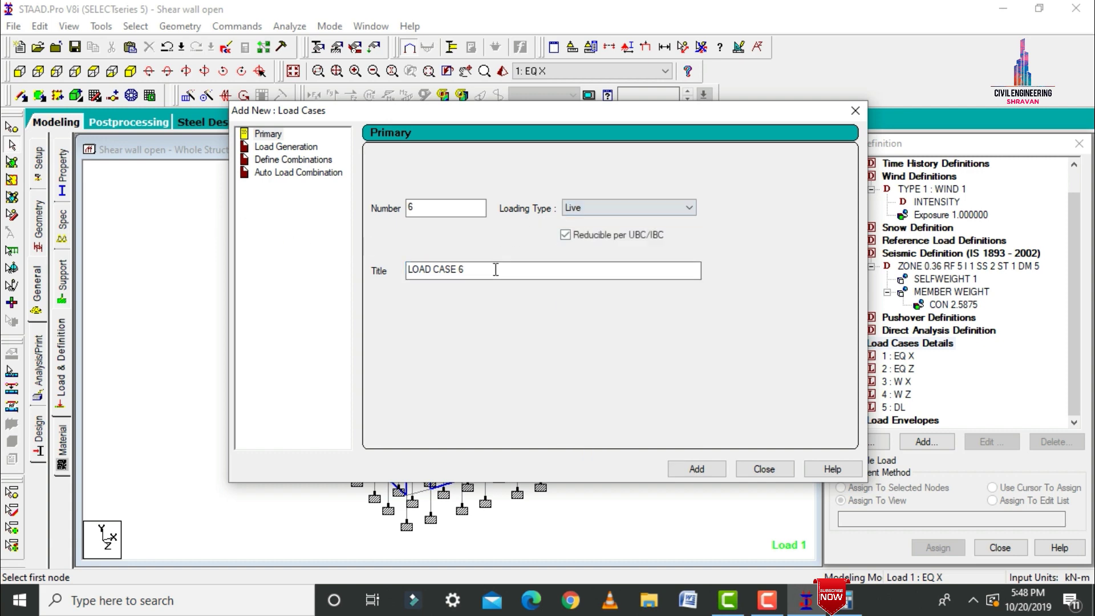
key(Tab)
text(LL)
key(Return)
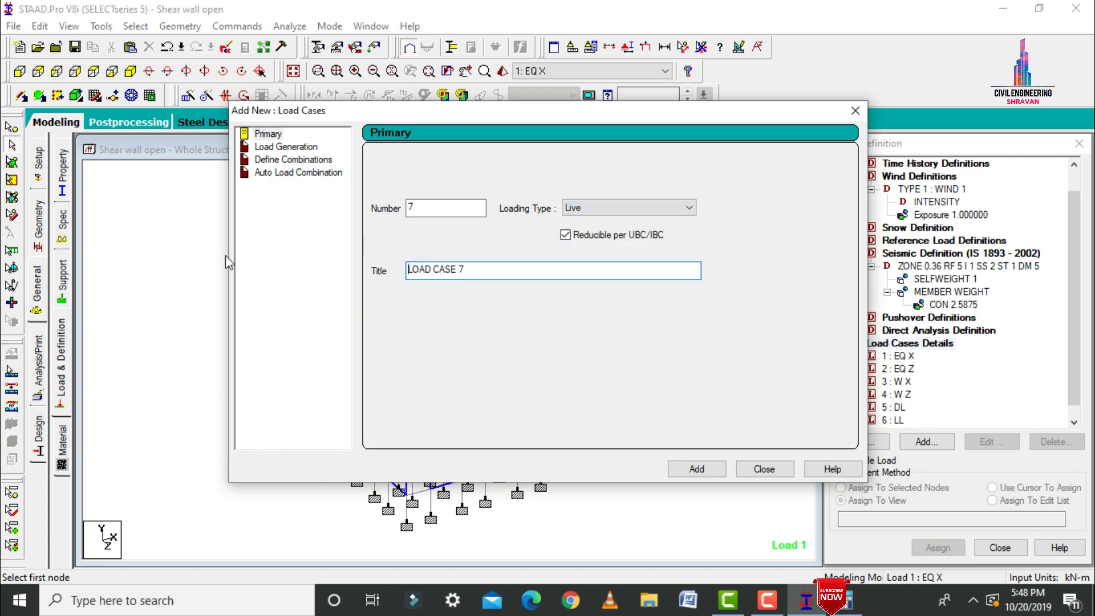
click(764, 469)
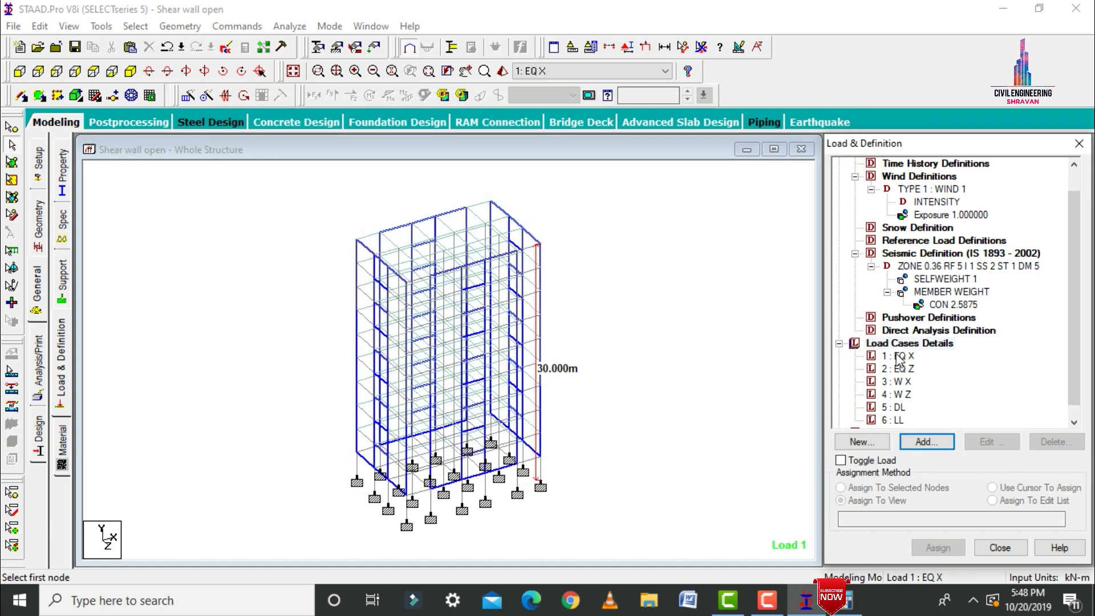
Add a seismic load in the X direction with factor 1 to load case EQ X.
click(918, 443)
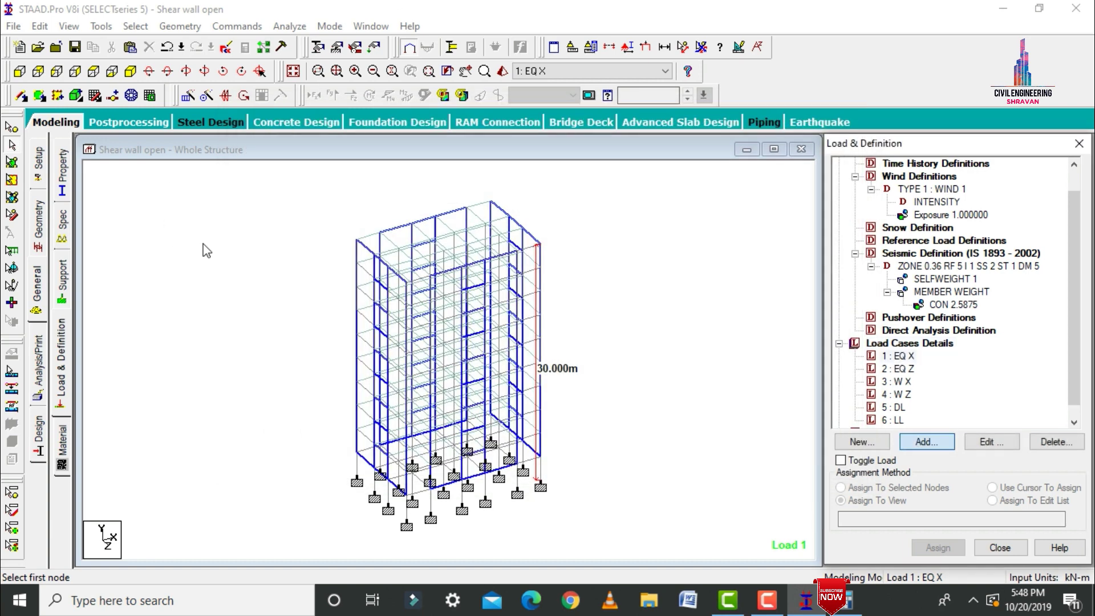
click(208, 204)
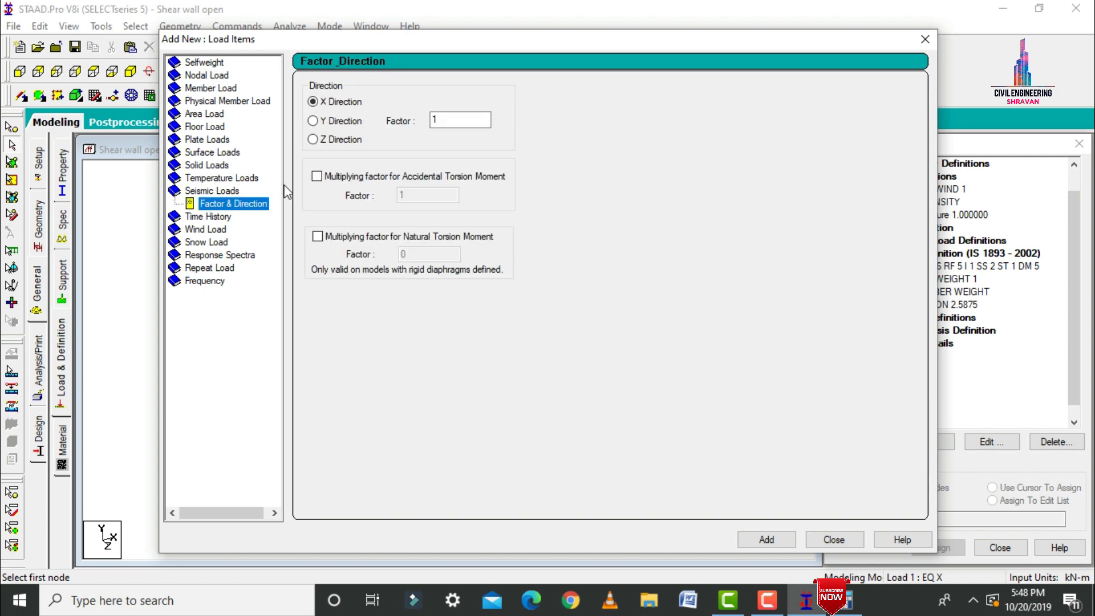
click(325, 103)
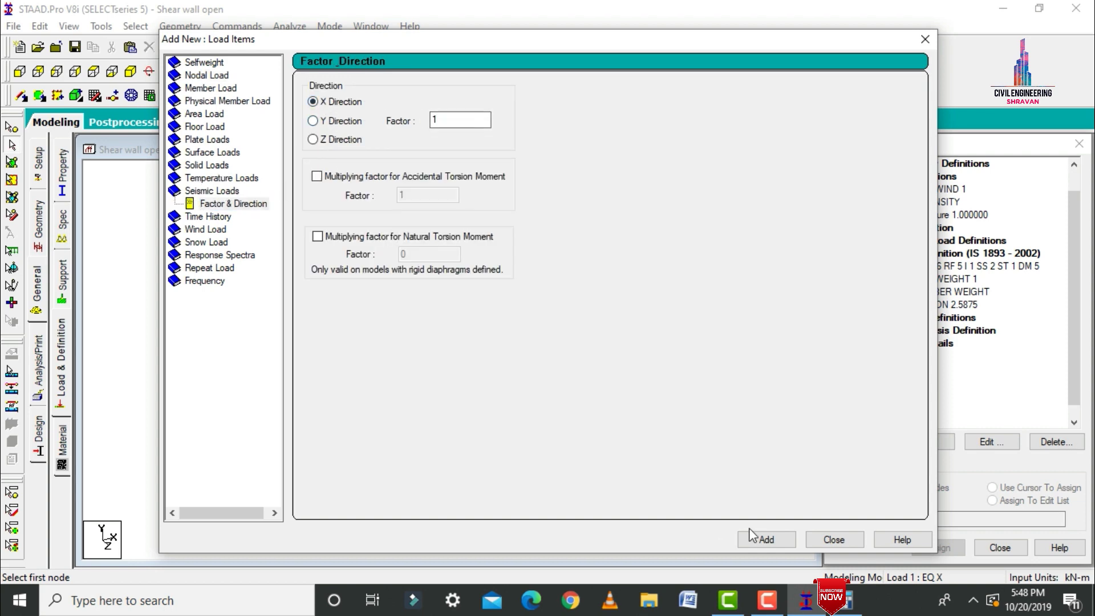
click(764, 539)
click(833, 539)
Add a seismic load in the Z direction with factor 1 to load case EQ Z.
click(891, 387)
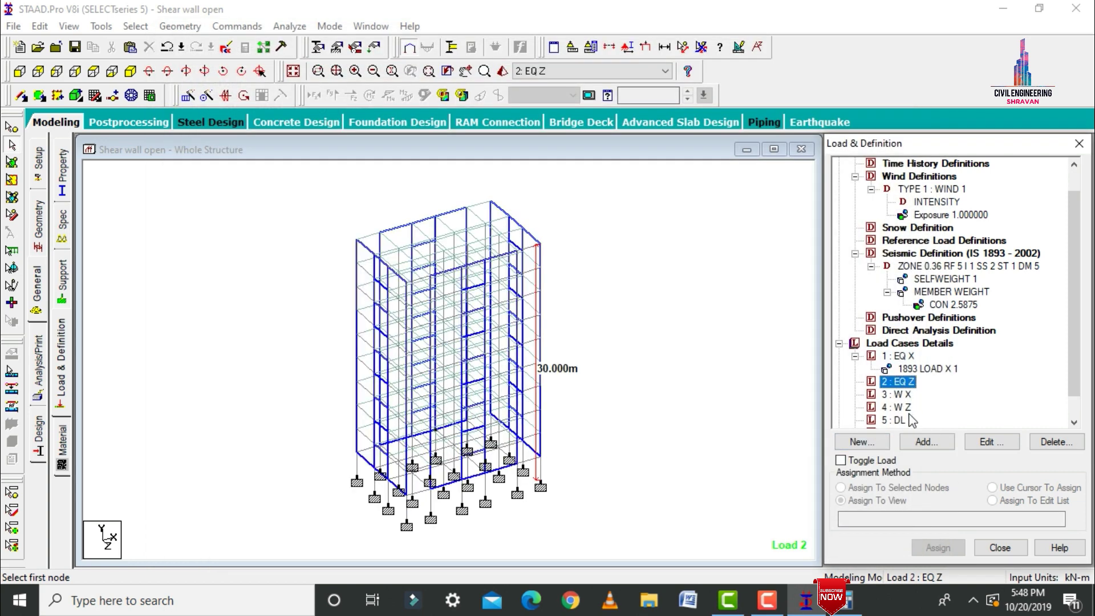
click(926, 442)
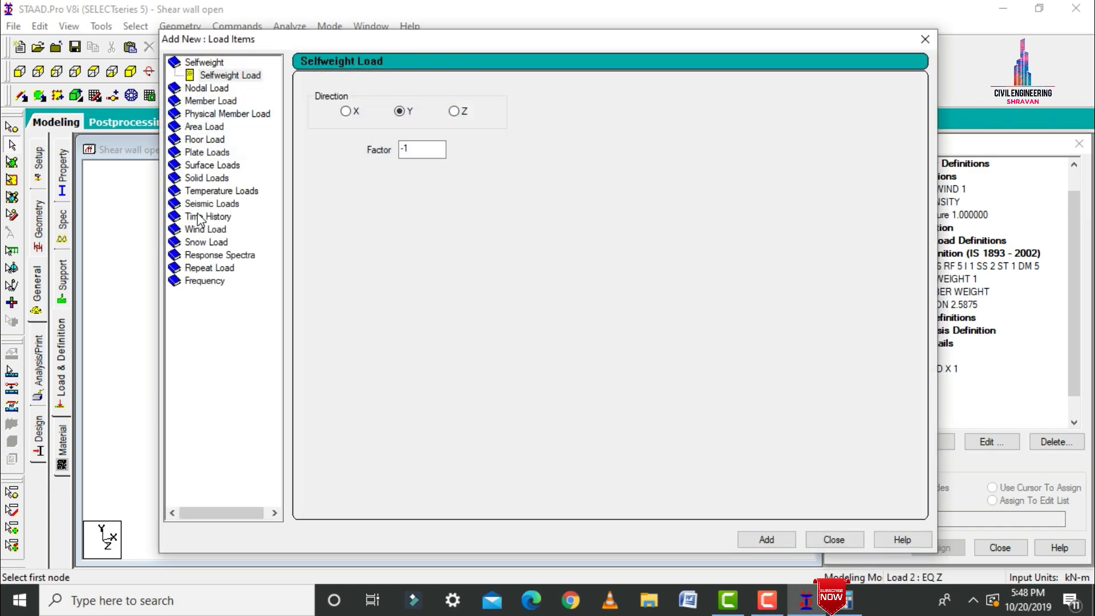
click(200, 204)
click(327, 142)
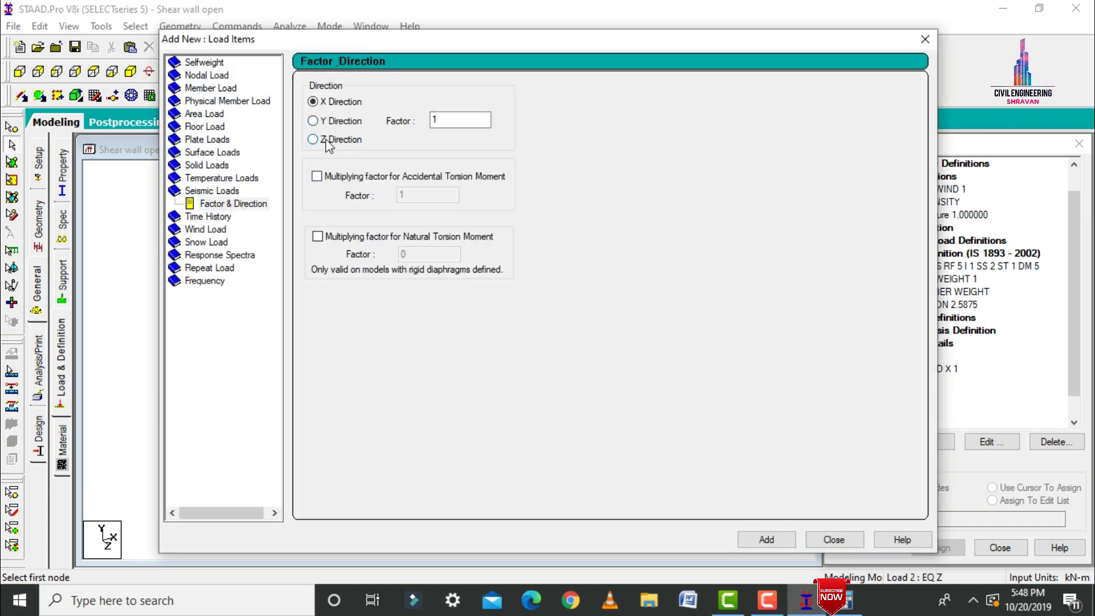
click(767, 540)
click(834, 539)
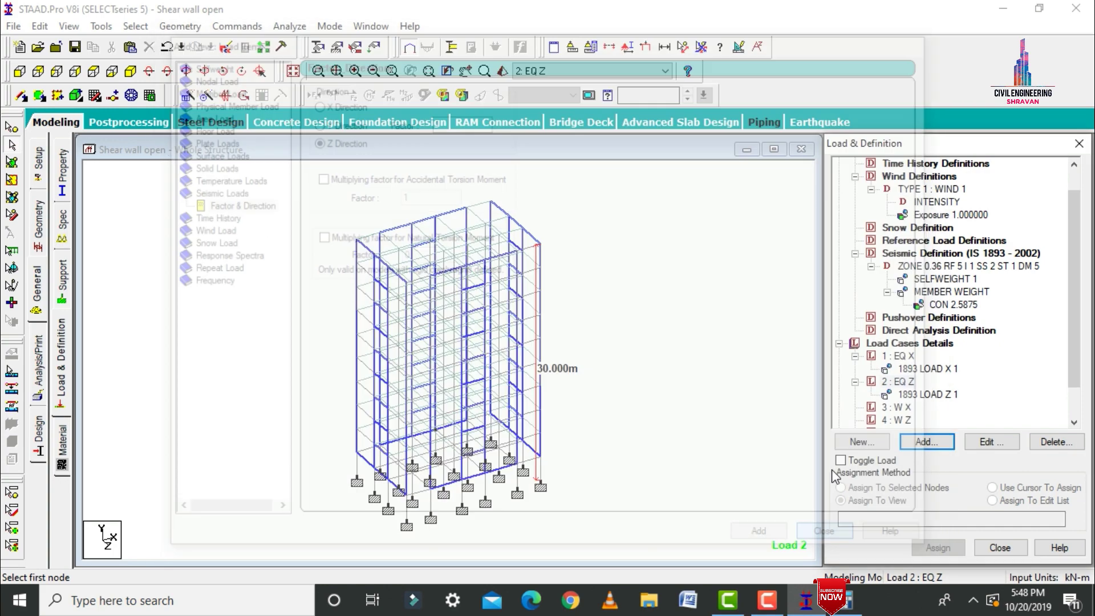
Add two X windward-face wind loads of type 1 to load case W X, with factors 1 and -1.
click(895, 408)
click(926, 442)
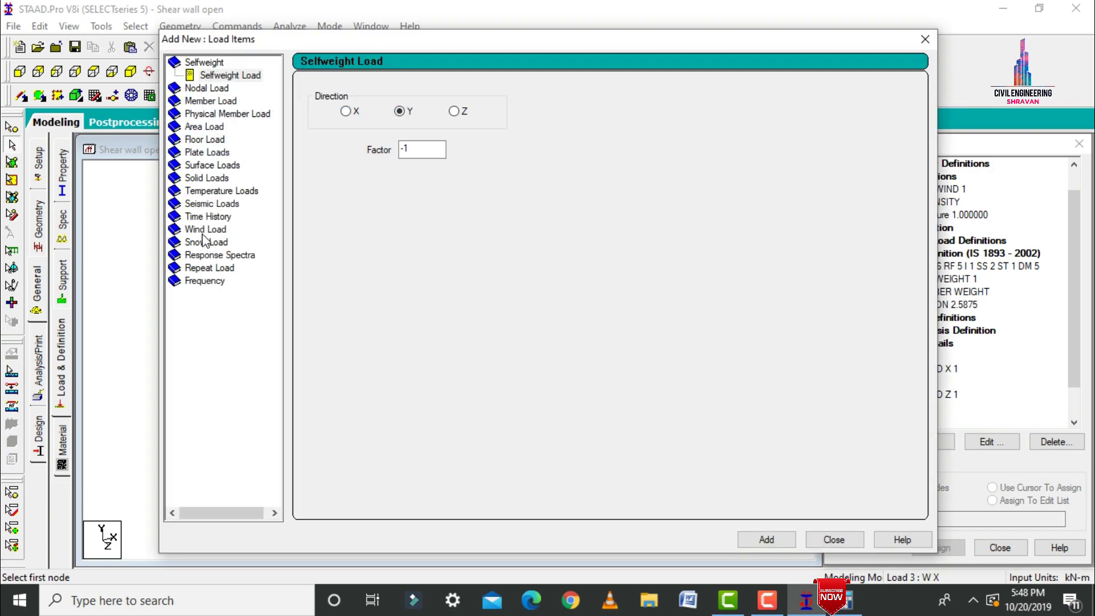
click(205, 230)
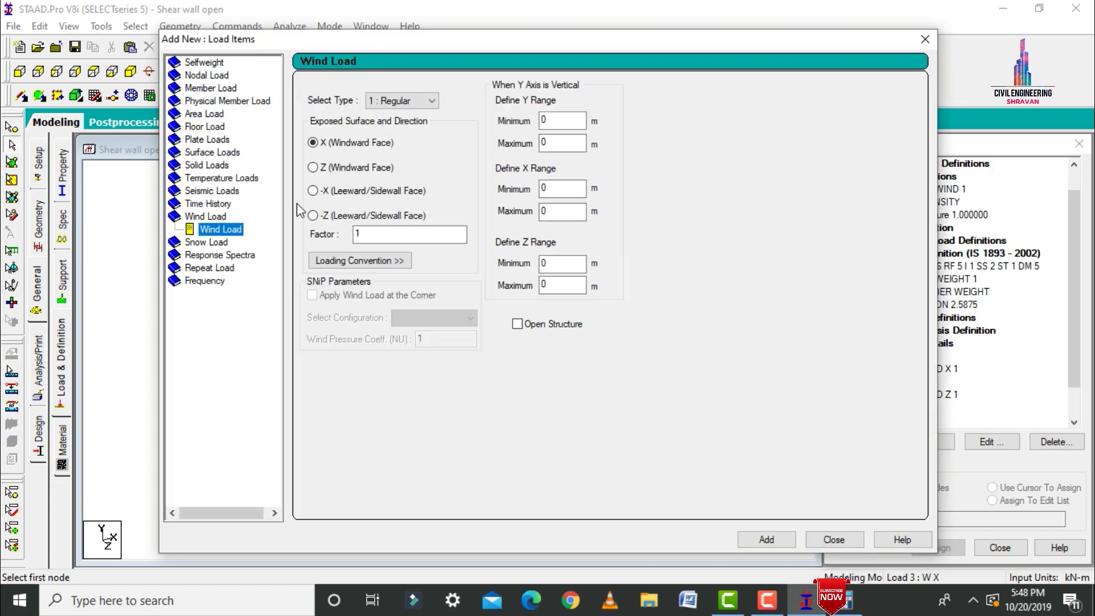
click(765, 540)
drag(419, 235, 308, 227)
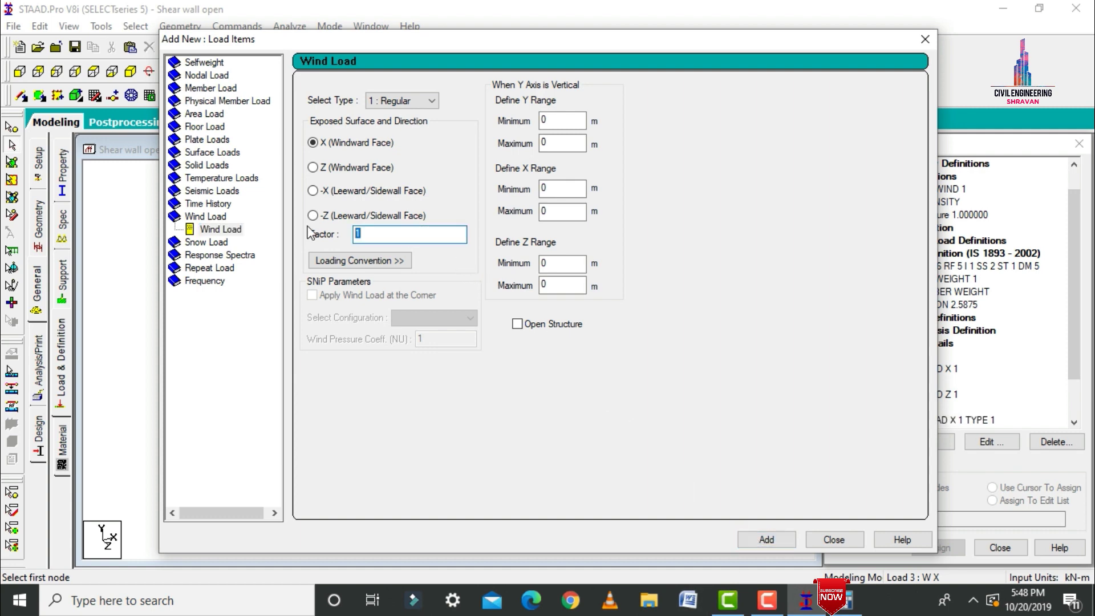
text(-1)
key(Return)
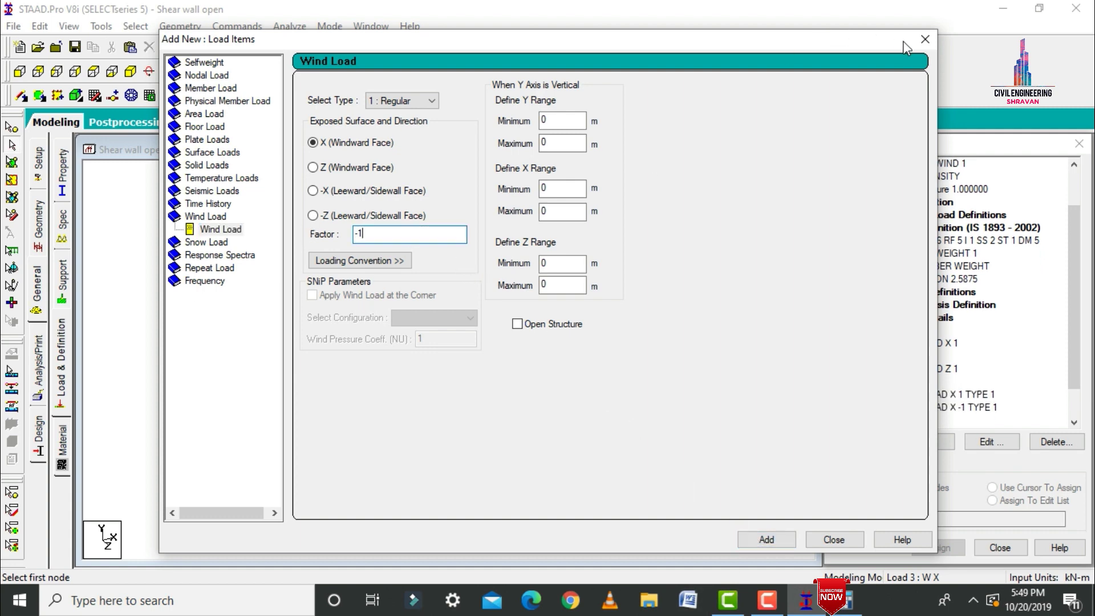
click(926, 38)
Add two Z windward-face wind loads of type 1 to load case W Z, with factors 1 and -1.
click(897, 421)
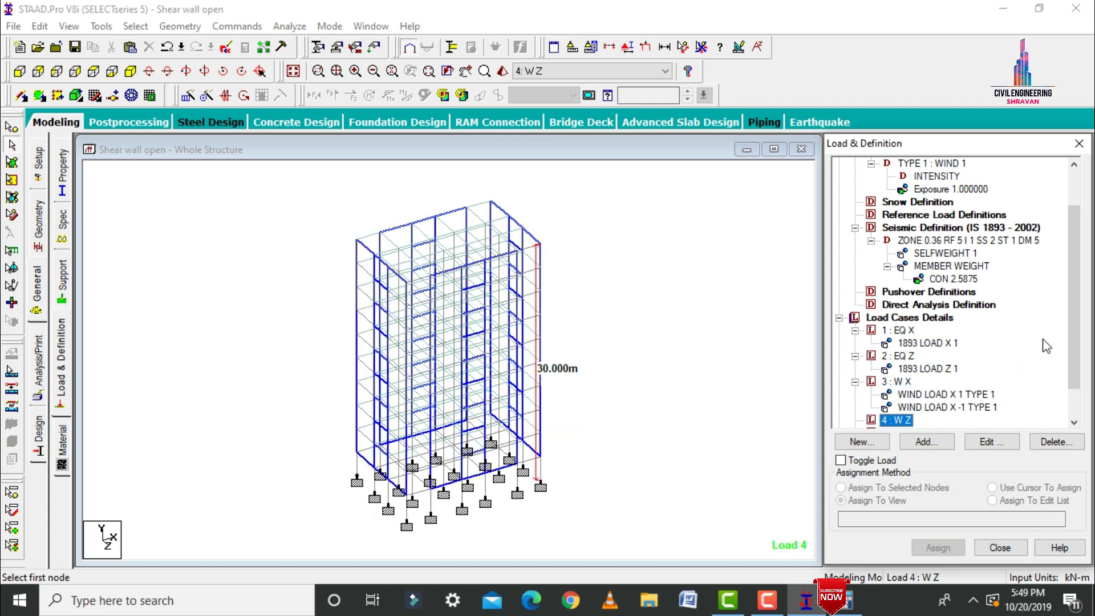
scroll(1076, 320, down, 1)
click(925, 442)
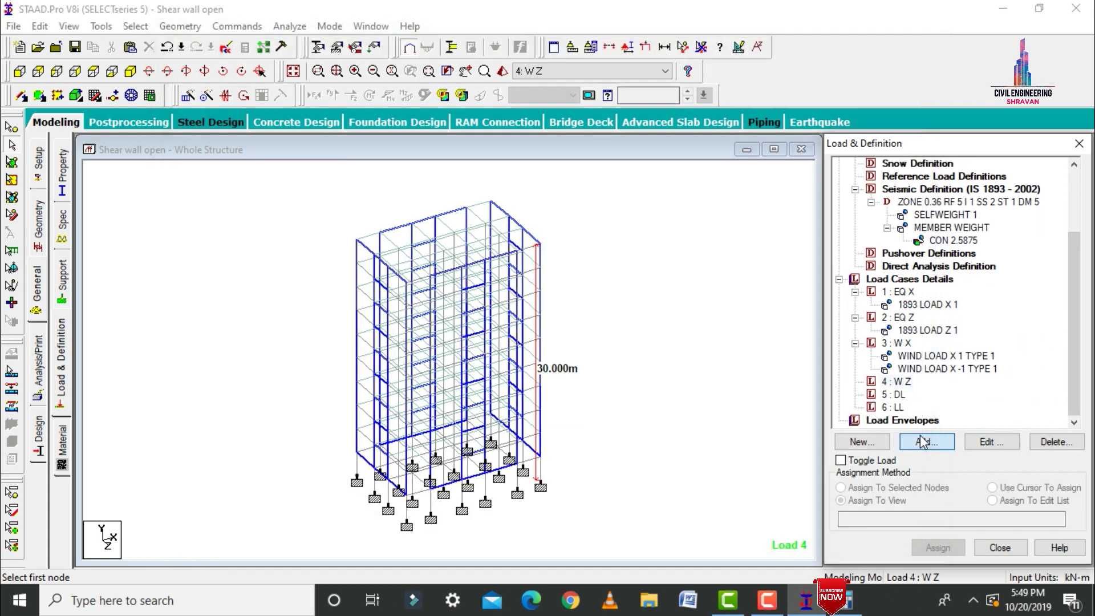
click(205, 229)
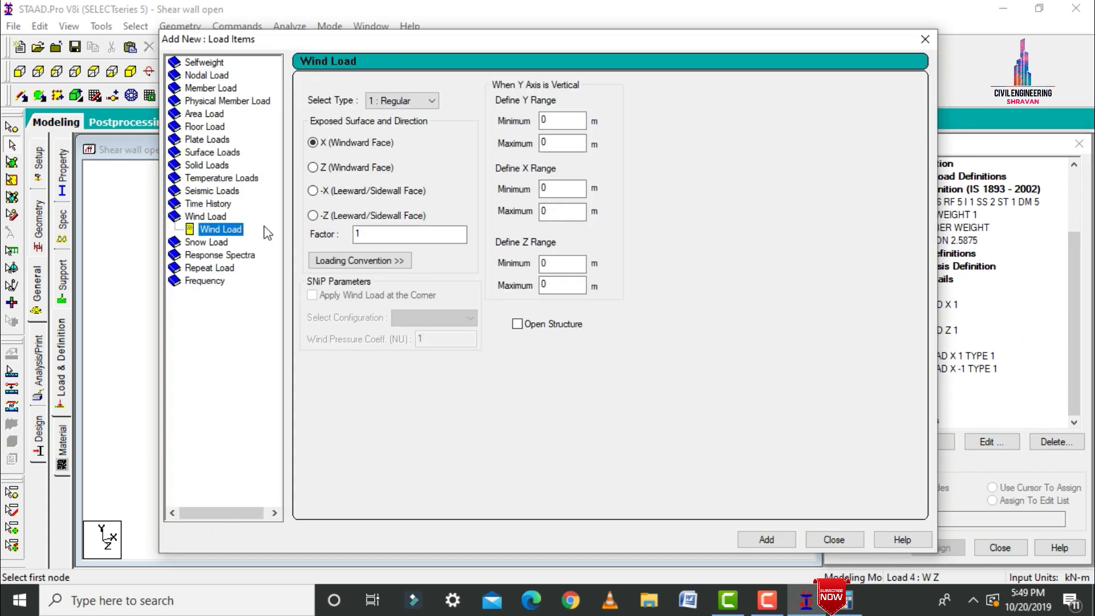
click(323, 171)
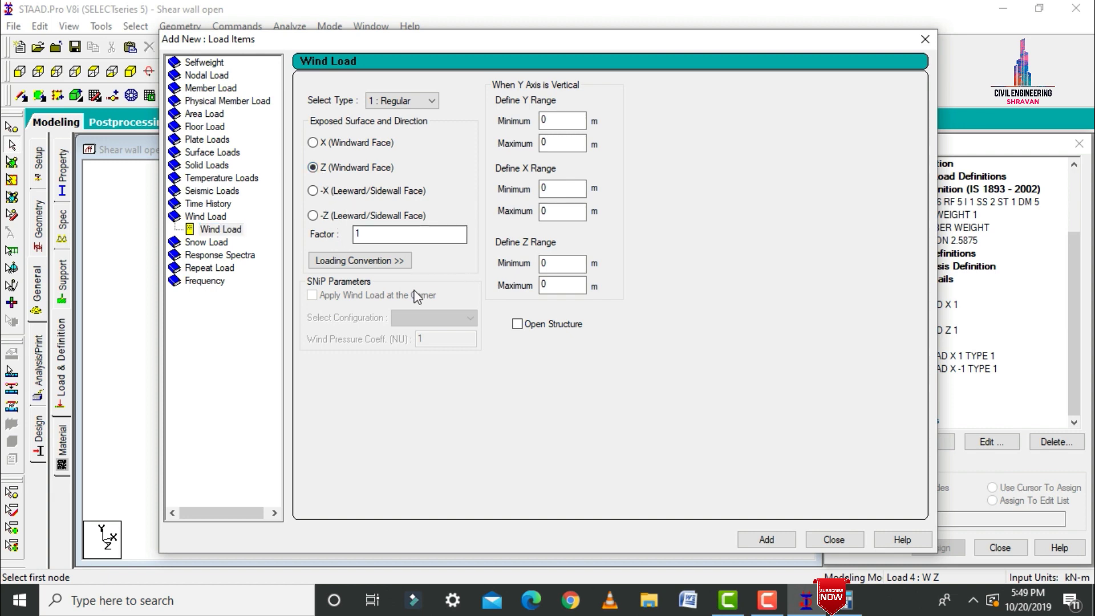
click(758, 541)
drag(391, 235, 307, 230)
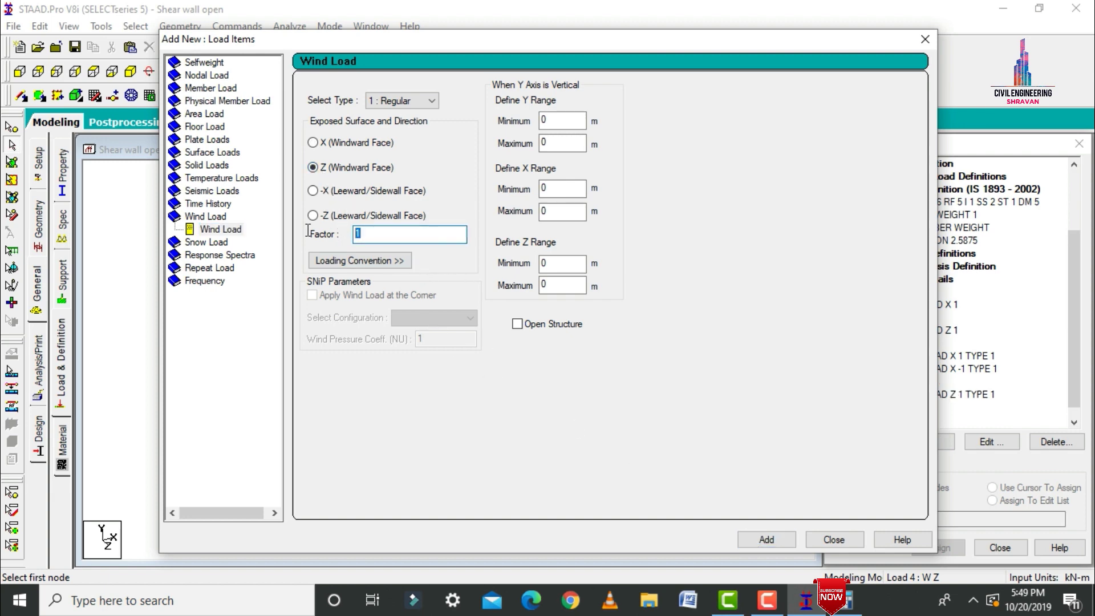
text(-1)
key(Return)
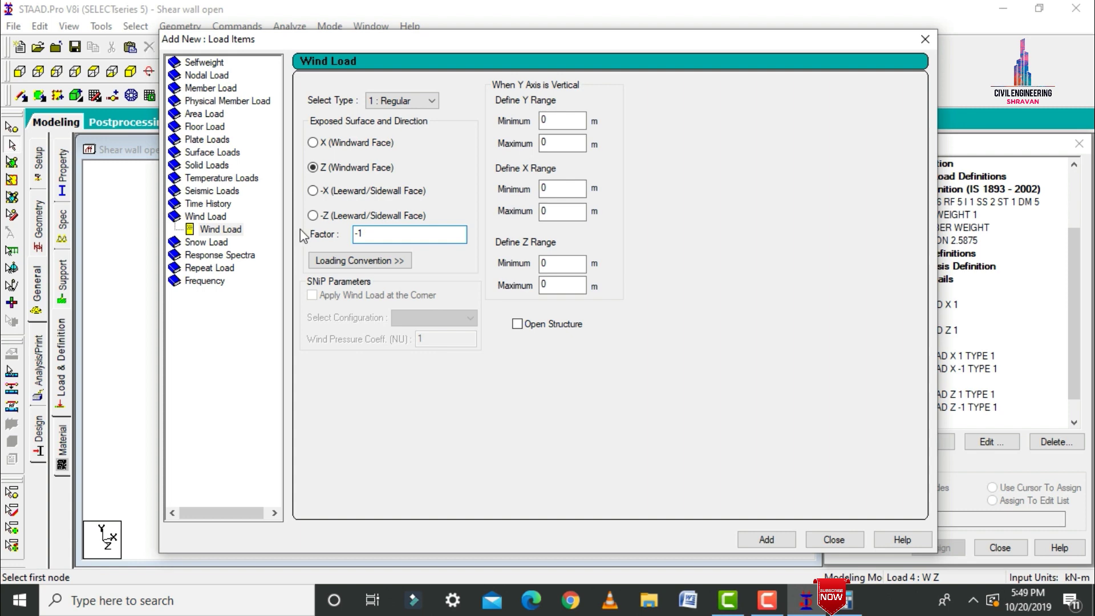
click(834, 539)
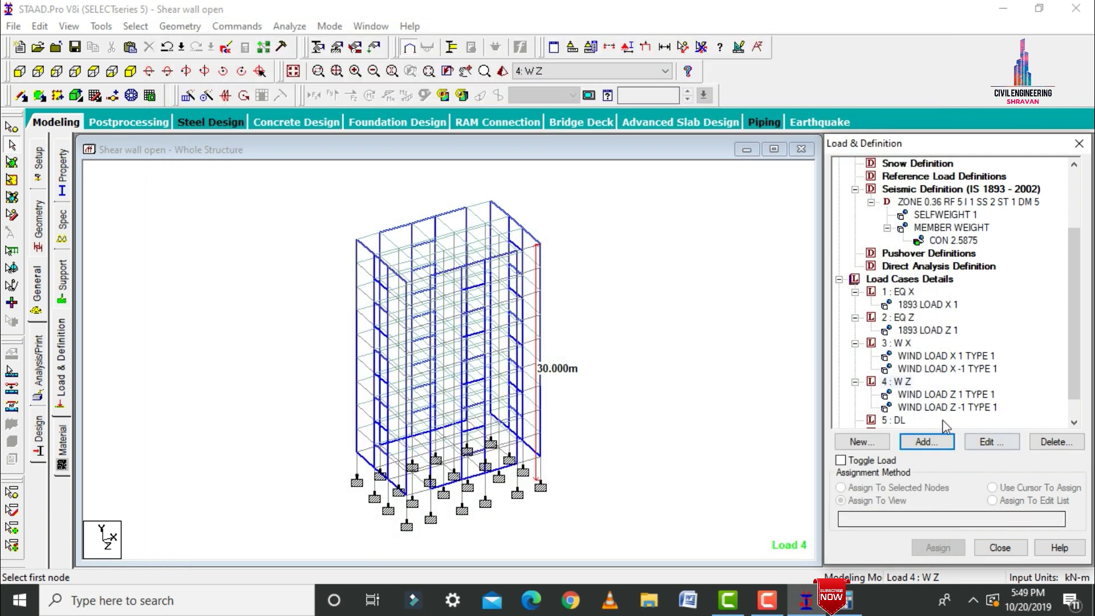
Add a selfweight load in Y with factor -1 to load case DL and assign it to the whole view.
click(893, 421)
click(911, 442)
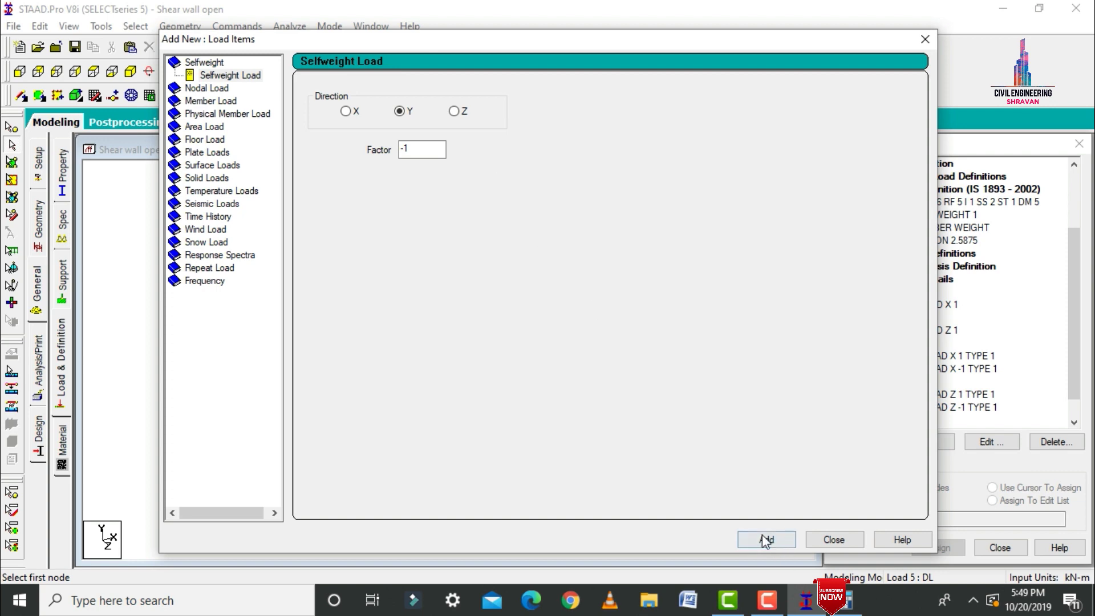
click(767, 539)
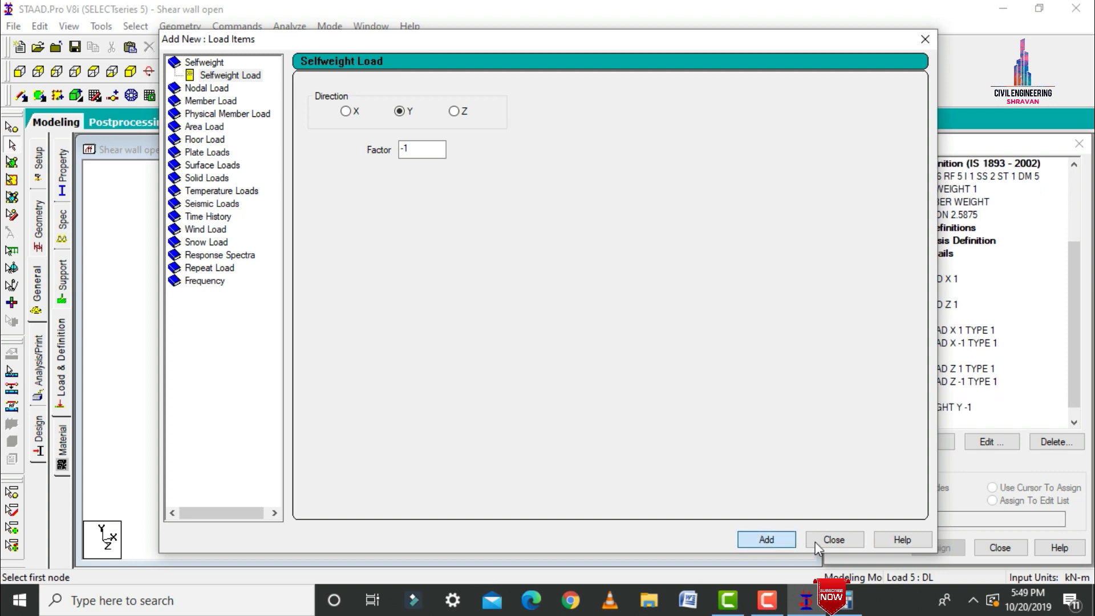
click(834, 540)
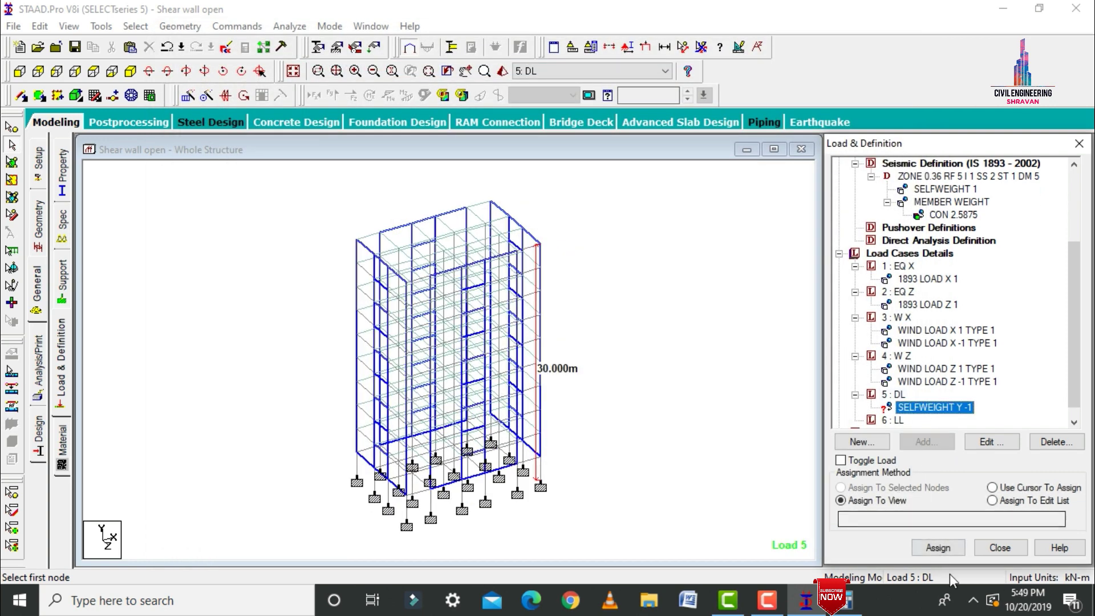
click(947, 549)
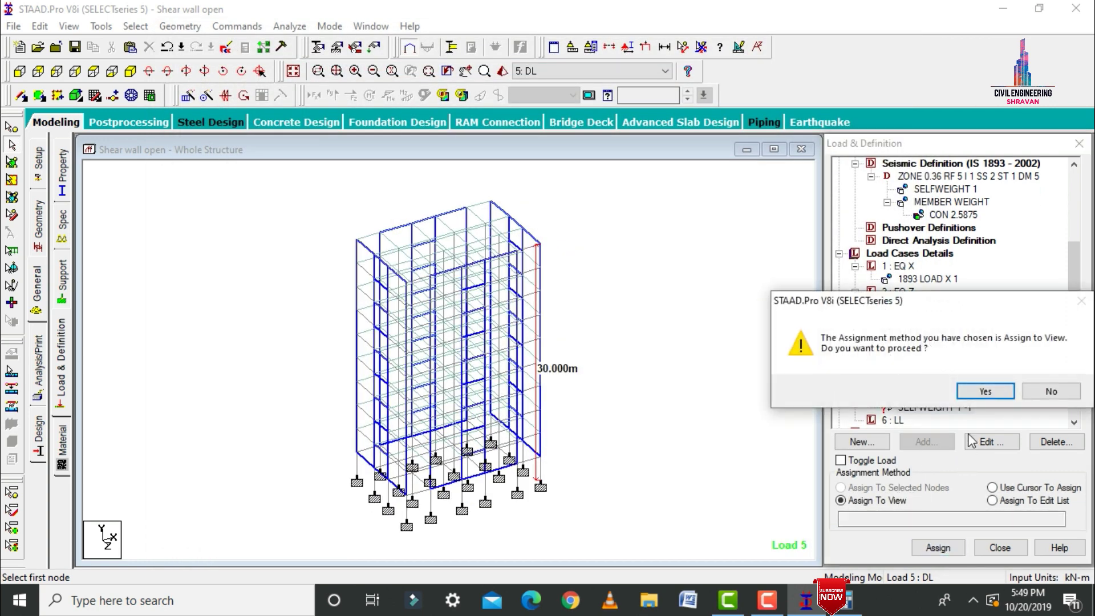
click(985, 392)
Add a Global Y floor load of -3 kN/m2 to load case LL over the Y range 6 to 30 m.
scroll(911, 422, down, 1)
click(894, 407)
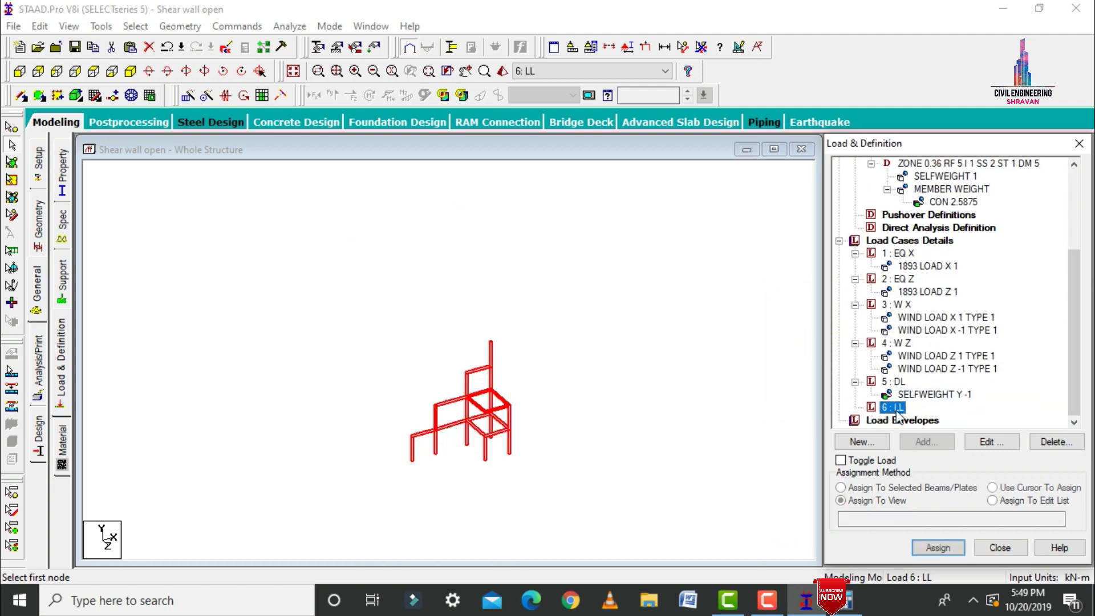
click(351, 330)
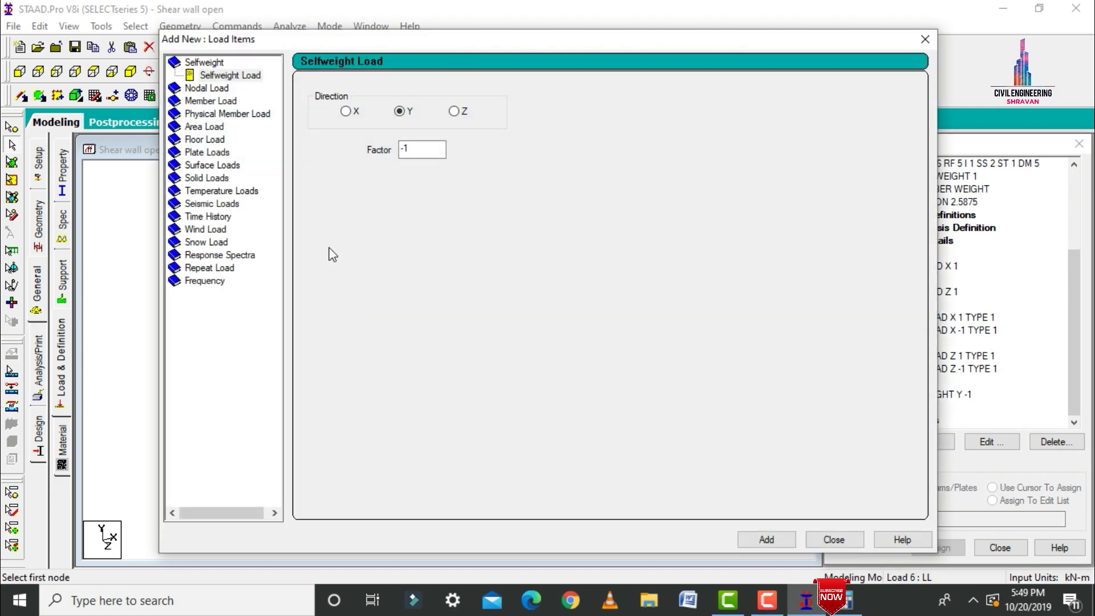
click(199, 140)
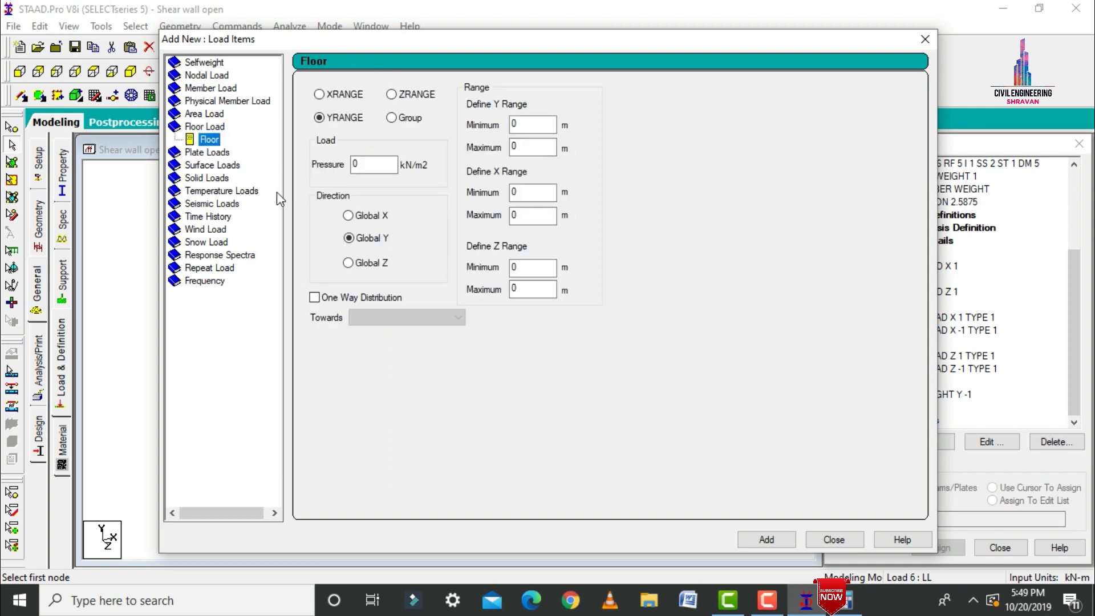
click(369, 170)
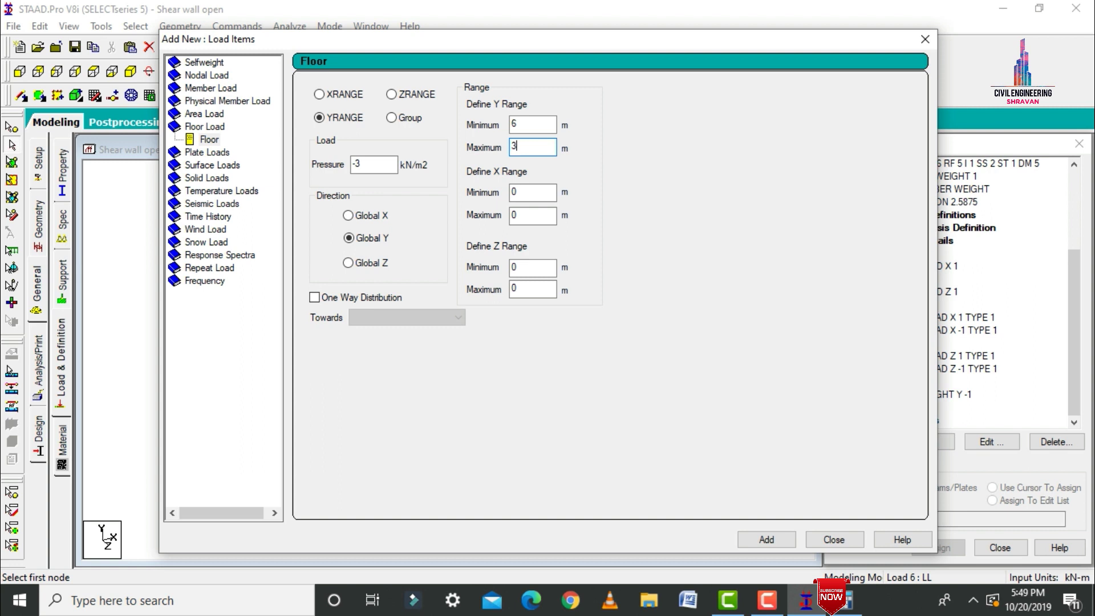
key(Return)
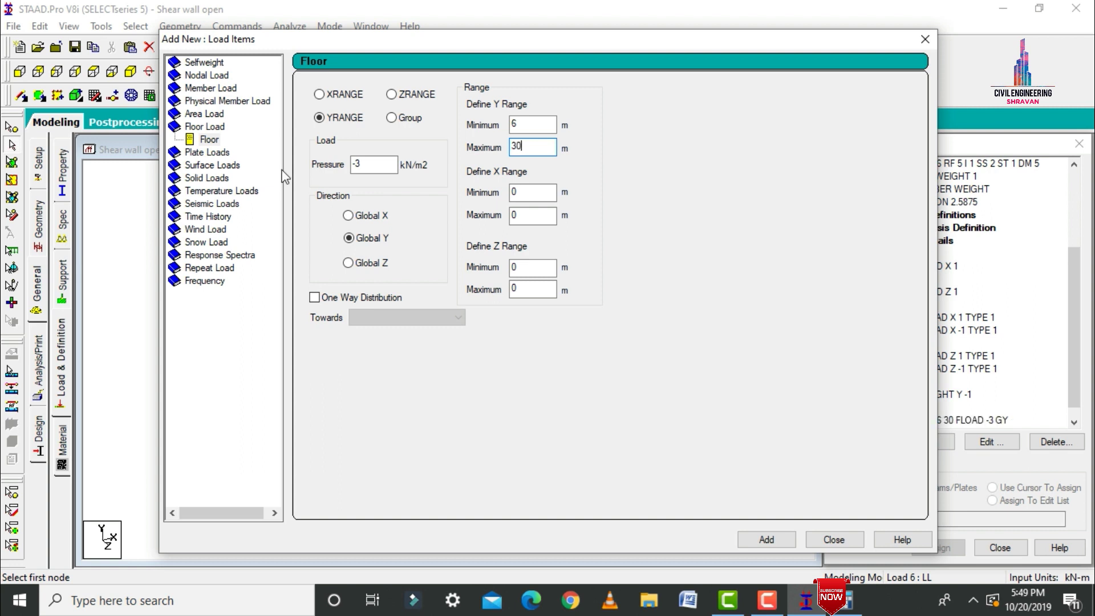
click(834, 540)
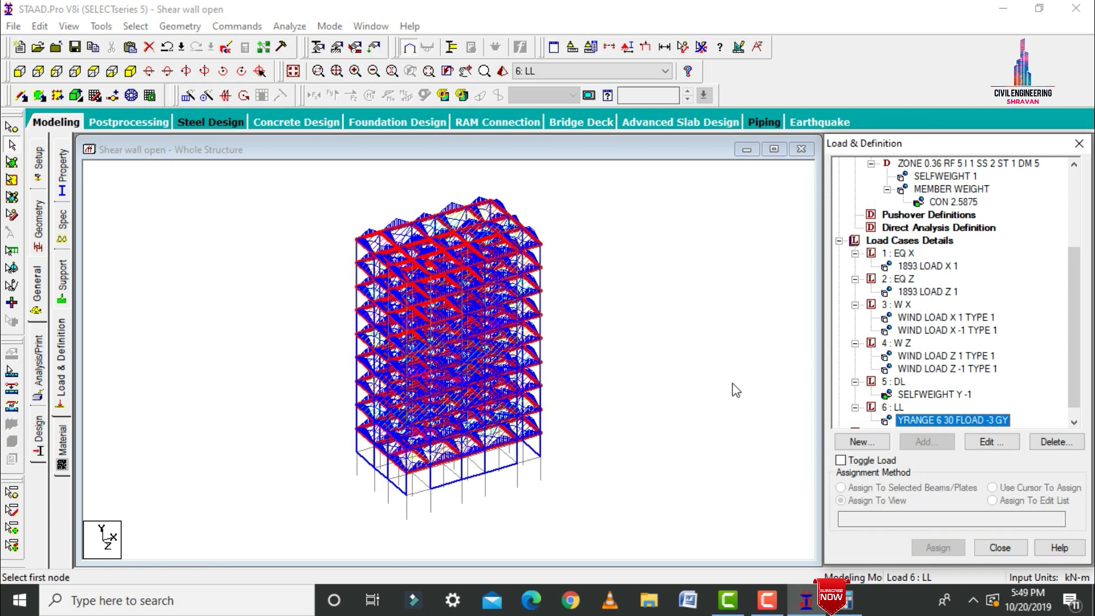
click(732, 384)
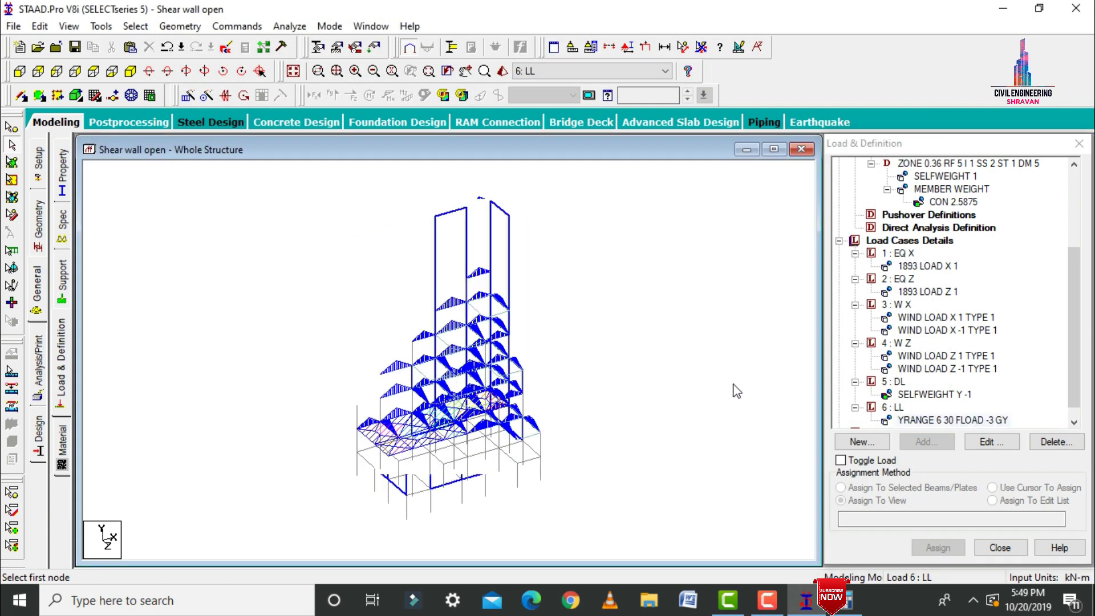
Generate automatic load combinations using the Indian Code and the general structures category, and add them all to the load cases.
click(908, 240)
click(927, 442)
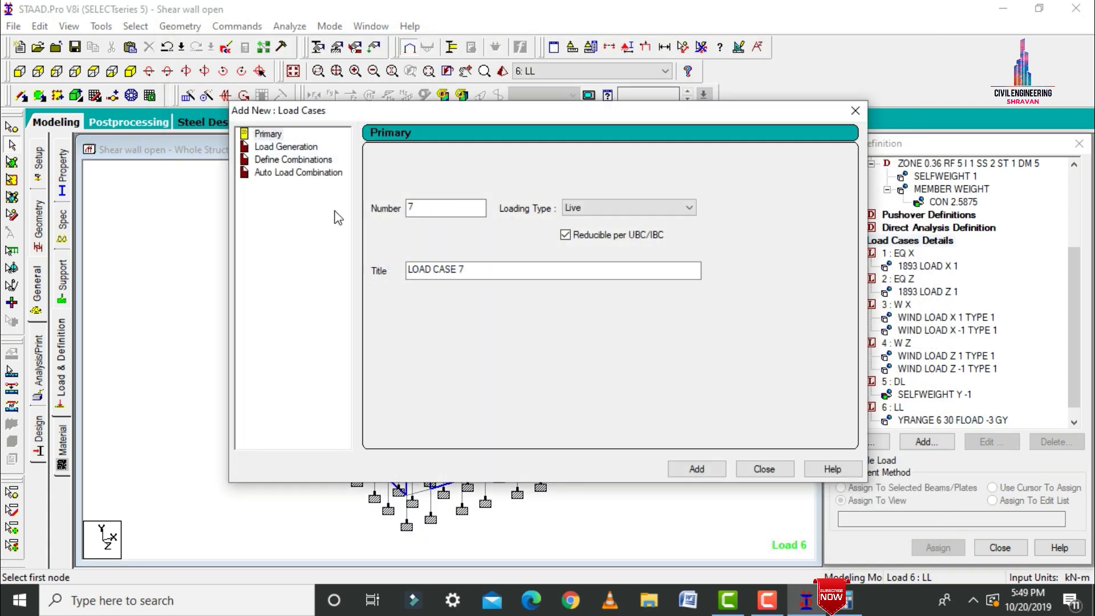
click(311, 173)
click(533, 162)
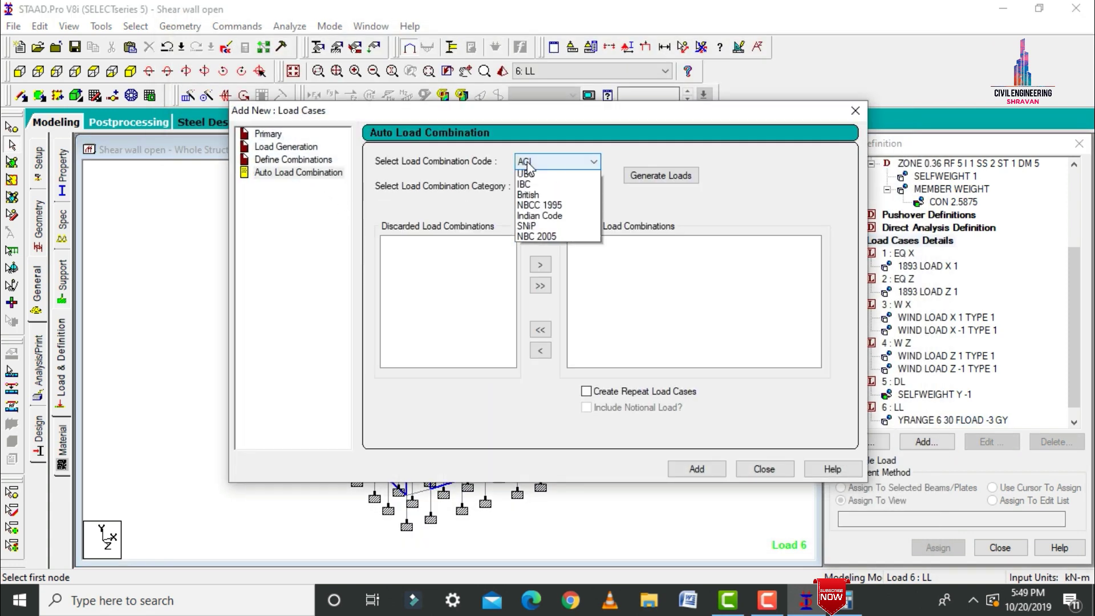
click(539, 240)
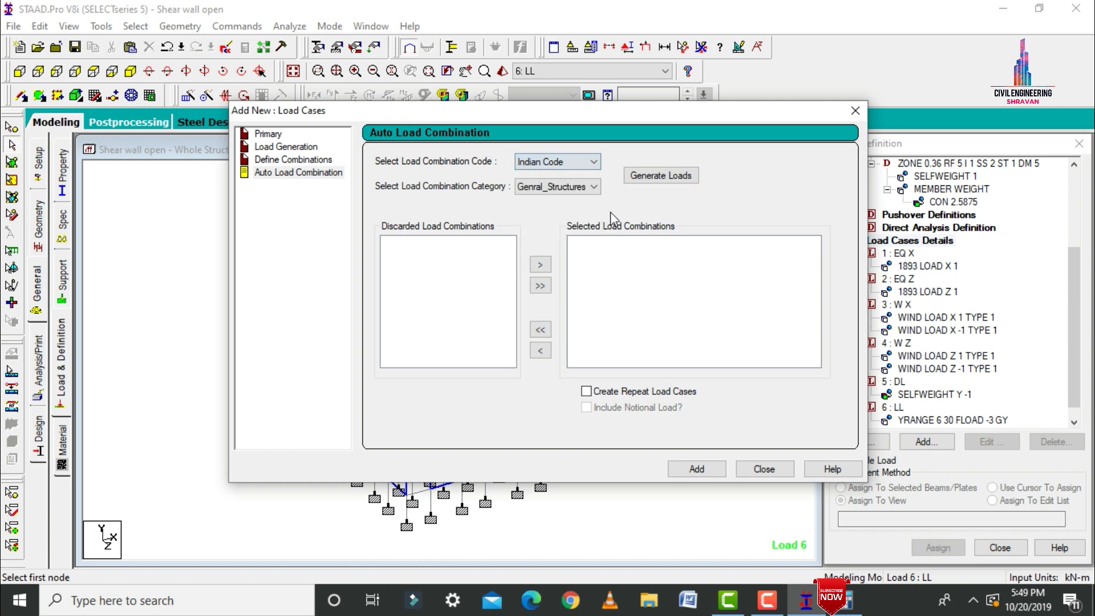
click(659, 176)
click(698, 469)
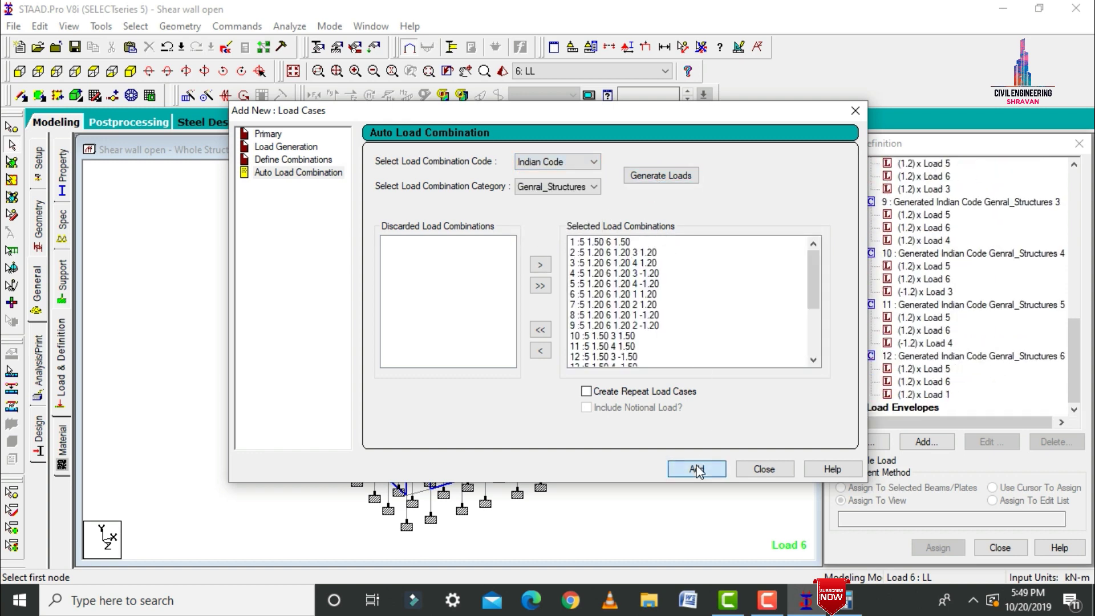
click(764, 469)
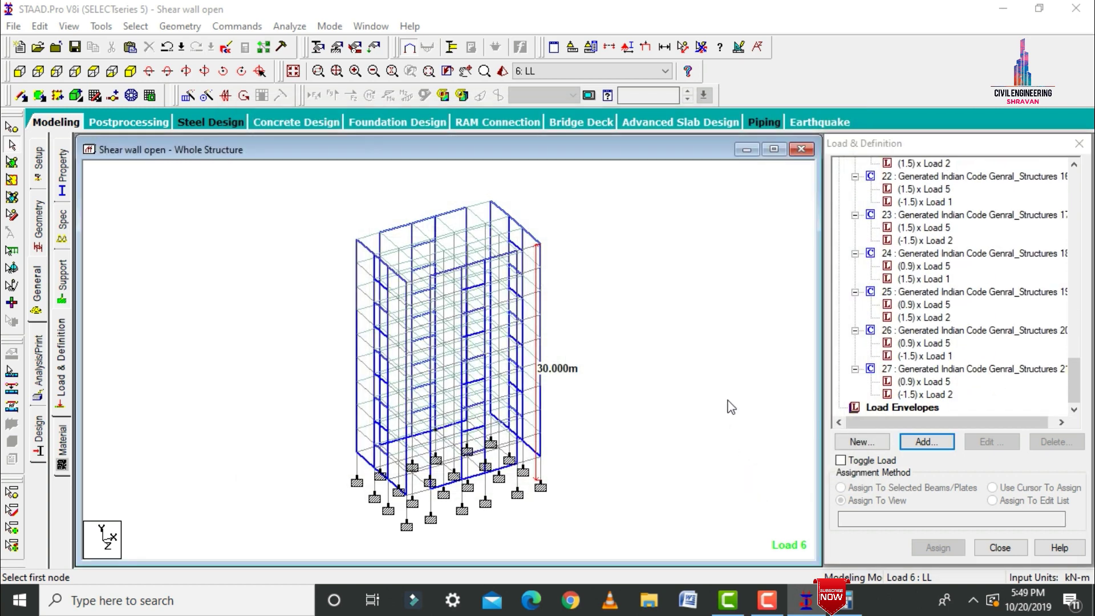
Add a Perform Analysis command with the No Print option.
click(40, 373)
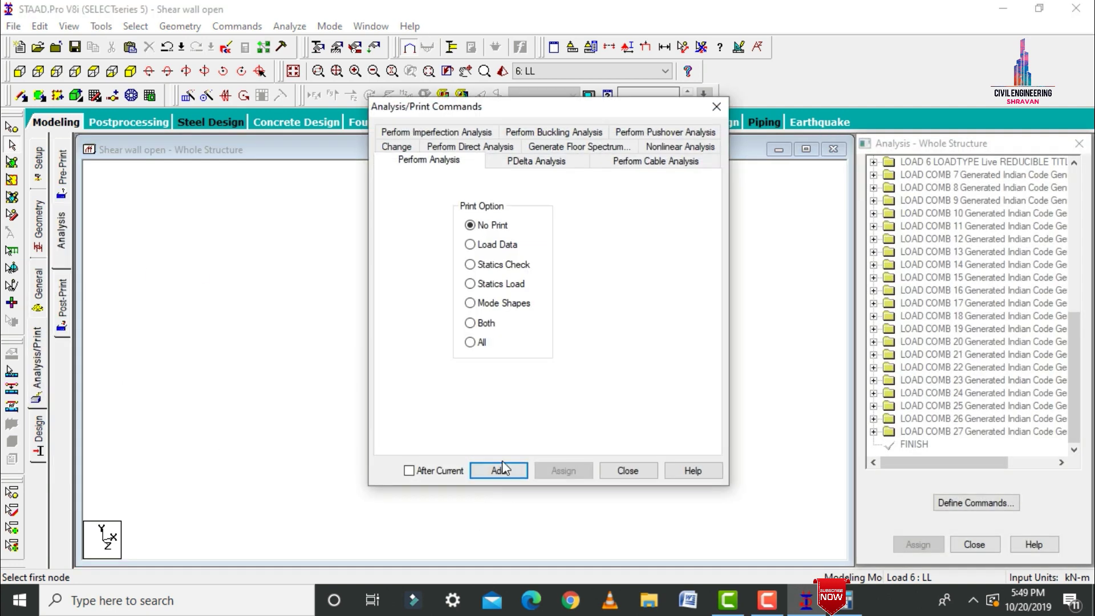
click(499, 470)
click(628, 470)
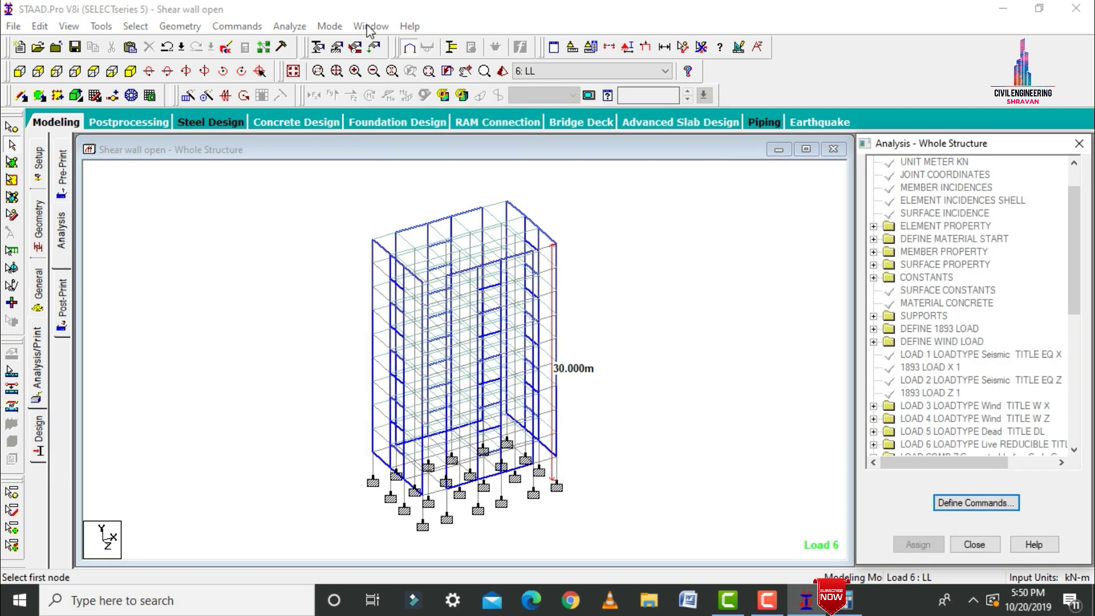
Run the analysis of the shear wall frame with all defined load cases and combinations.
click(291, 26)
click(306, 42)
key(Return)
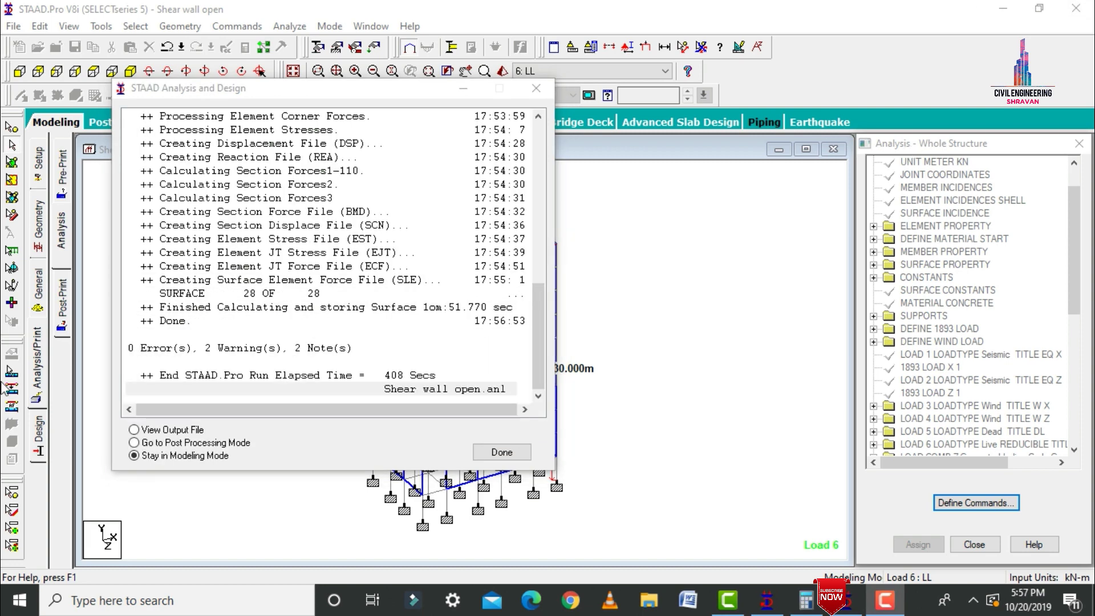
Finish the analysis run by going to post-processing mode, keeping all load cases selected for the results.
click(181, 443)
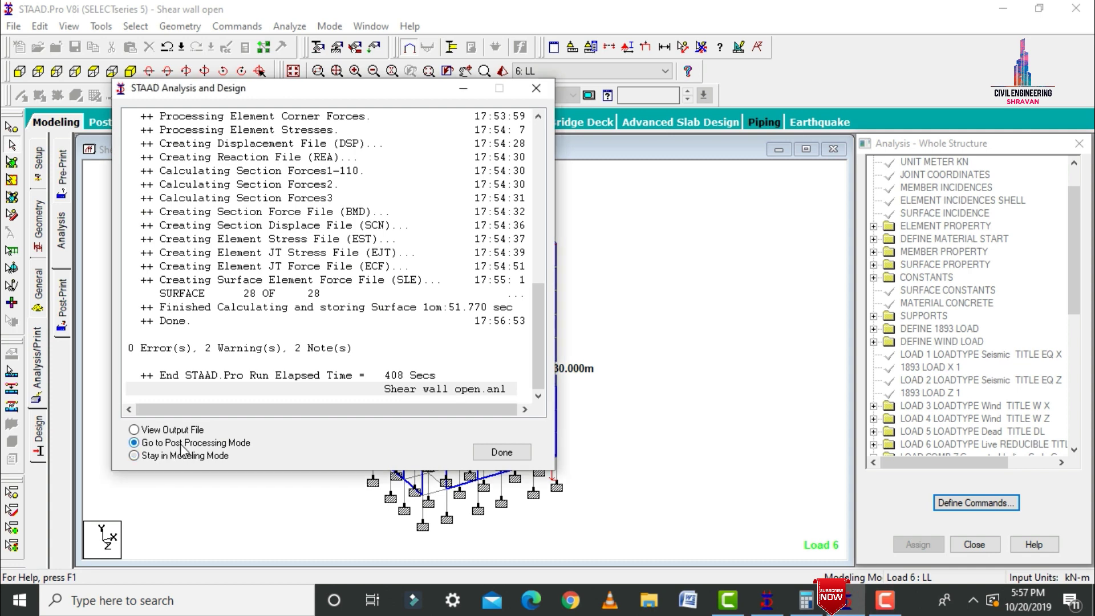
click(485, 455)
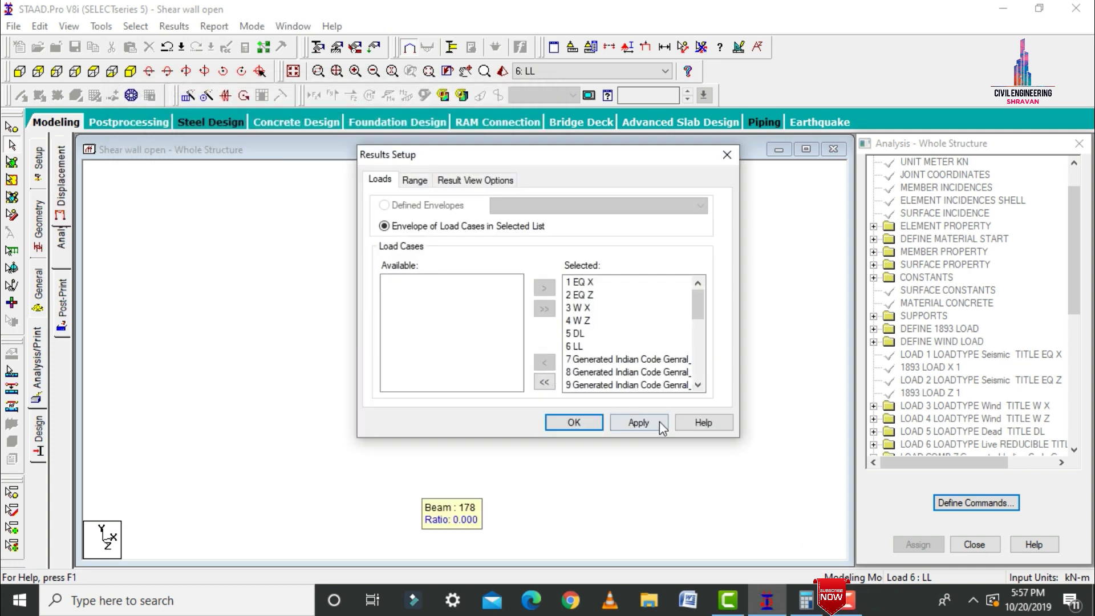
click(638, 422)
click(573, 422)
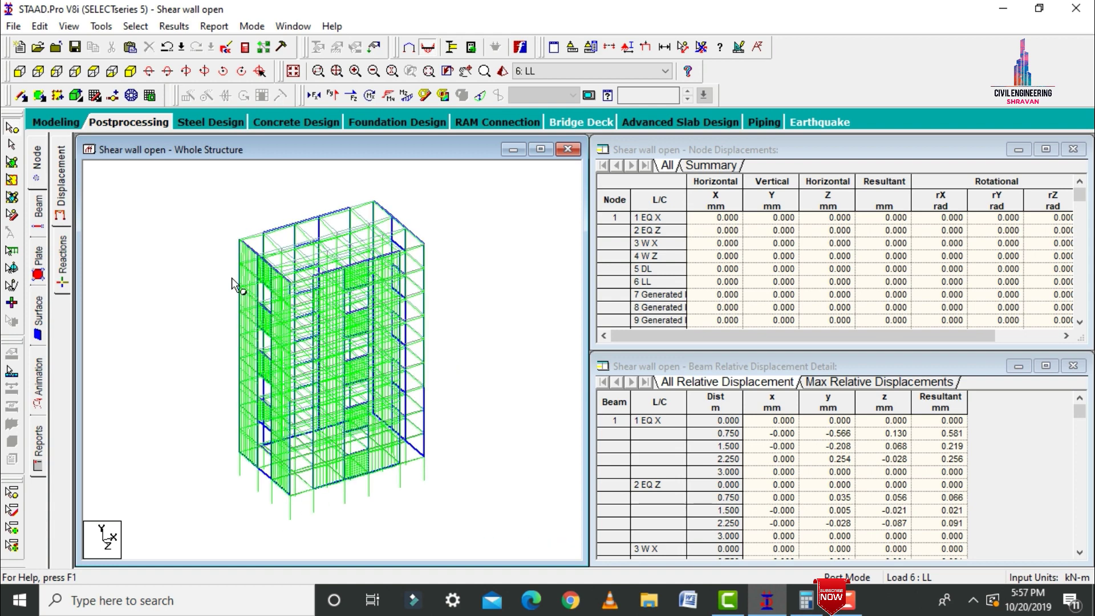
View the structure's displaced shape for load cases EQ Z, EQ X, W X and DL in turn.
click(612, 70)
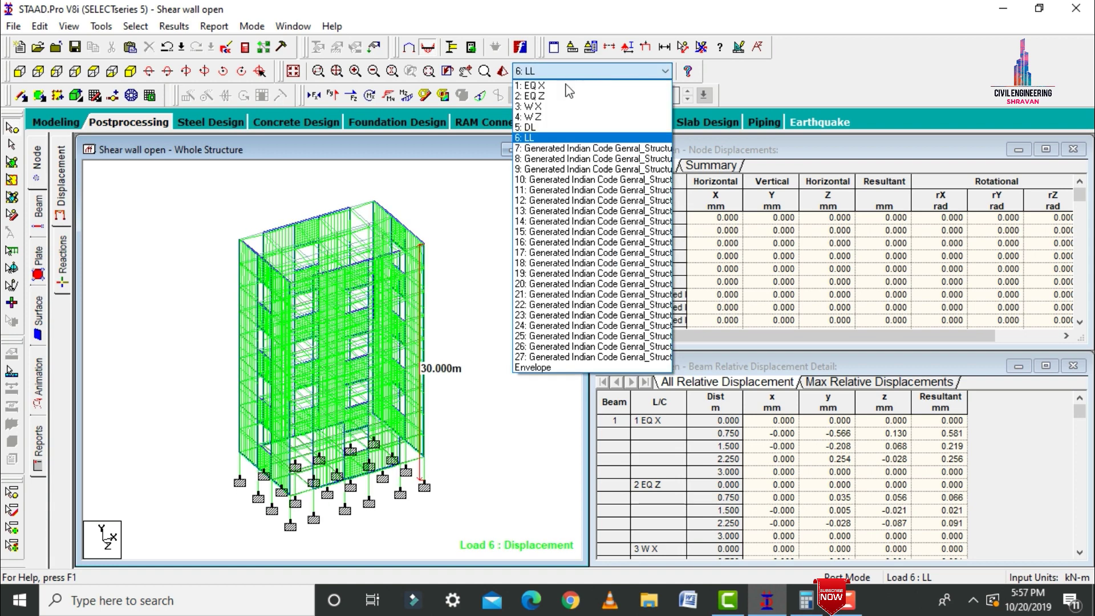
click(565, 96)
click(557, 71)
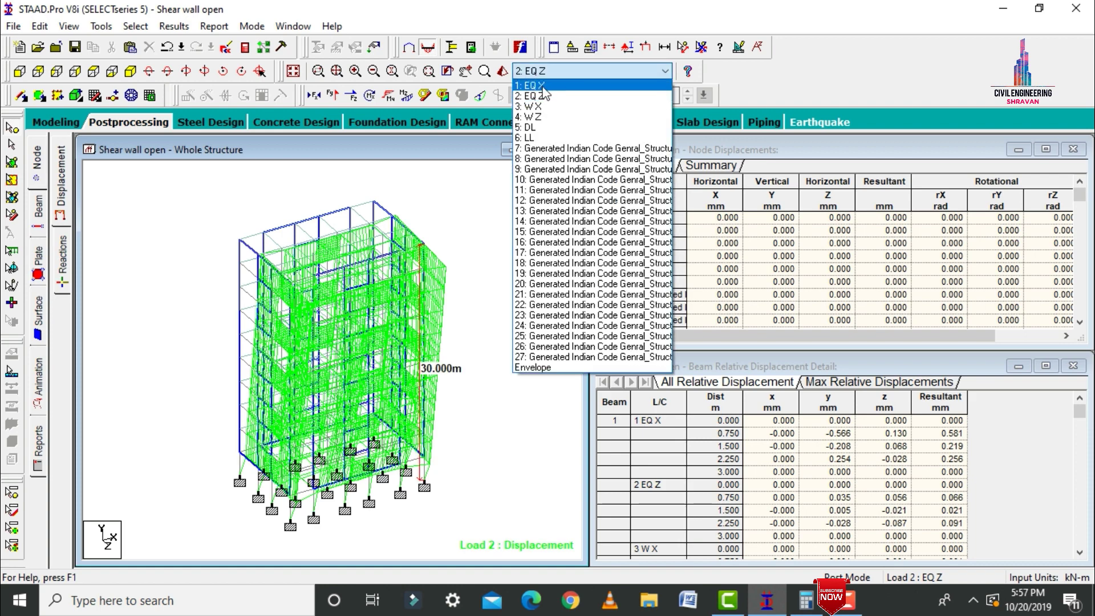
click(542, 87)
click(543, 77)
click(534, 106)
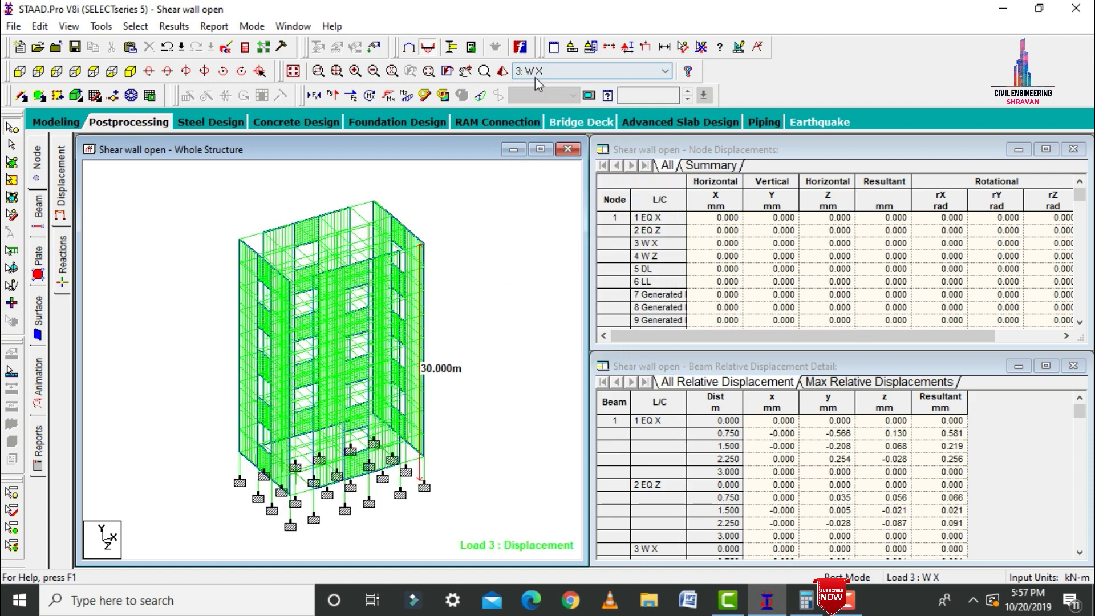
click(535, 77)
click(534, 127)
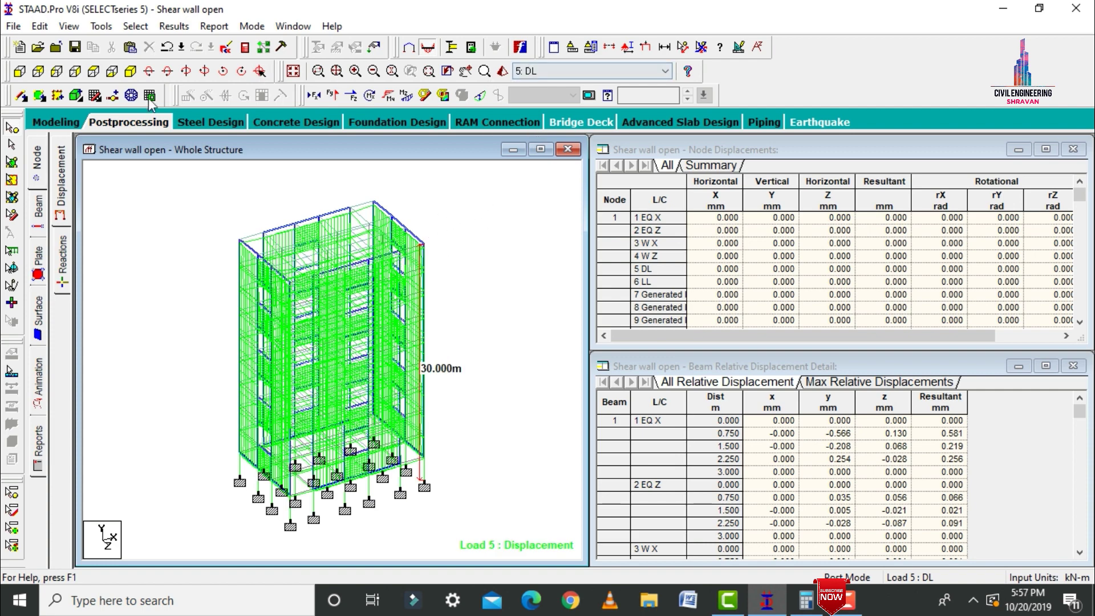
View the Shear Y diagram and the Mz bending moment diagram for load case DL, and hide the moment diagram.
click(332, 97)
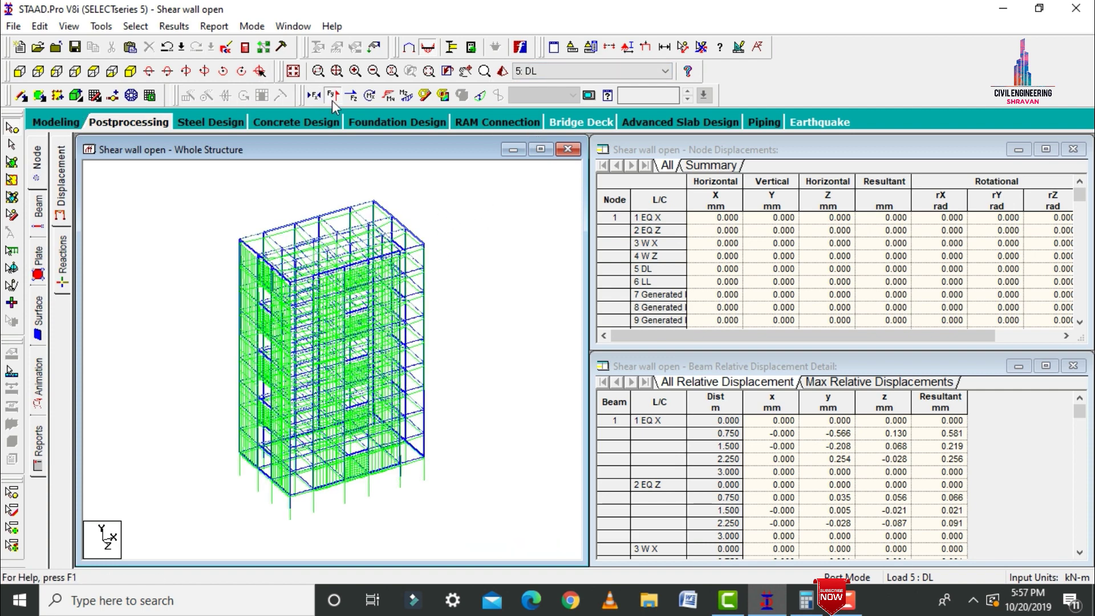
click(481, 97)
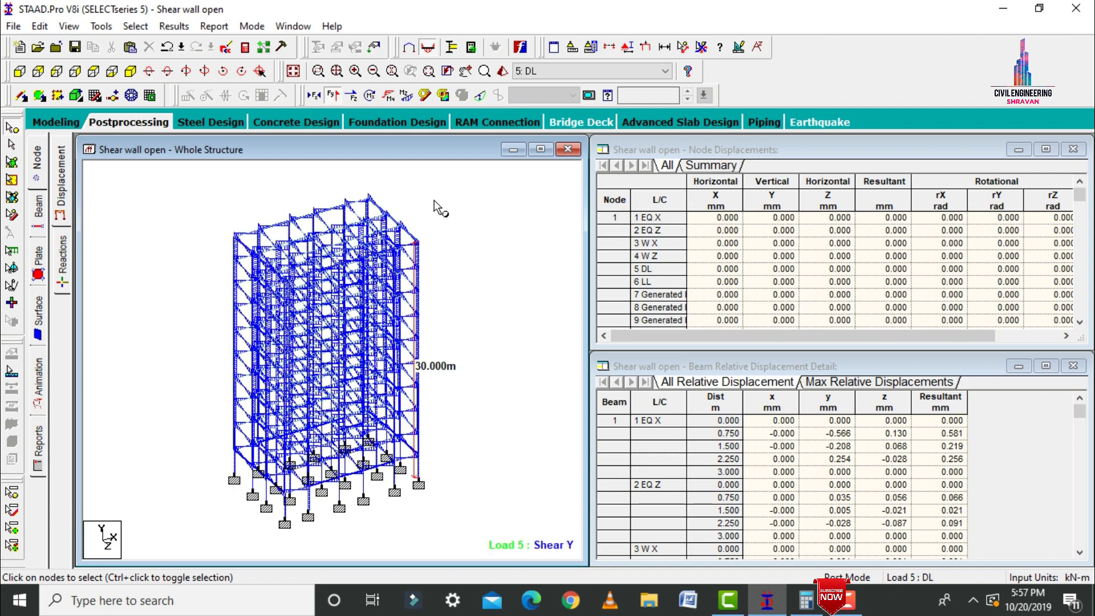
click(406, 95)
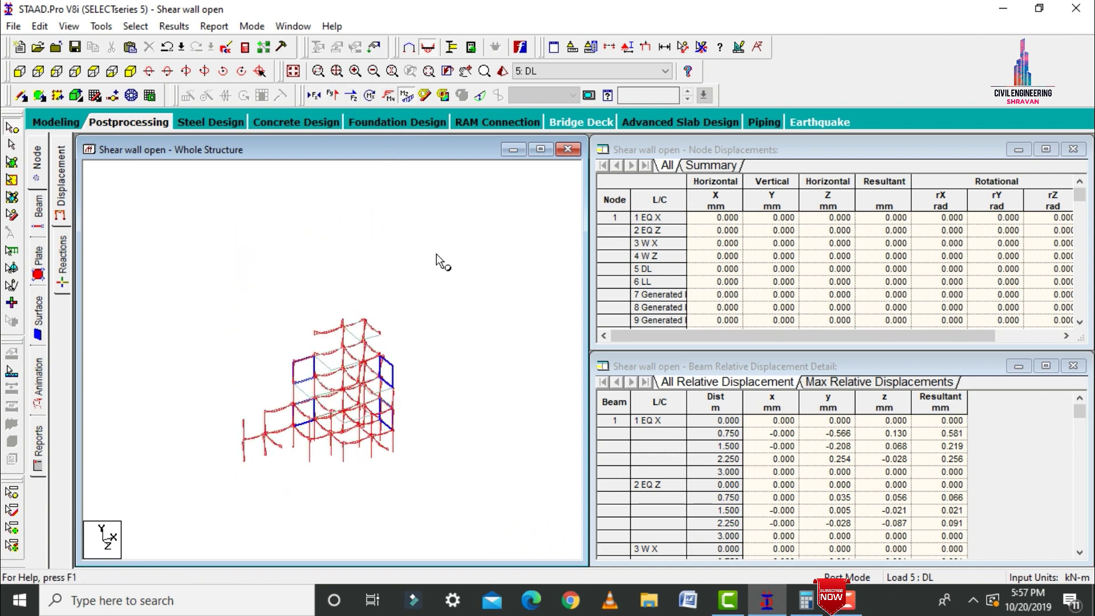
click(404, 98)
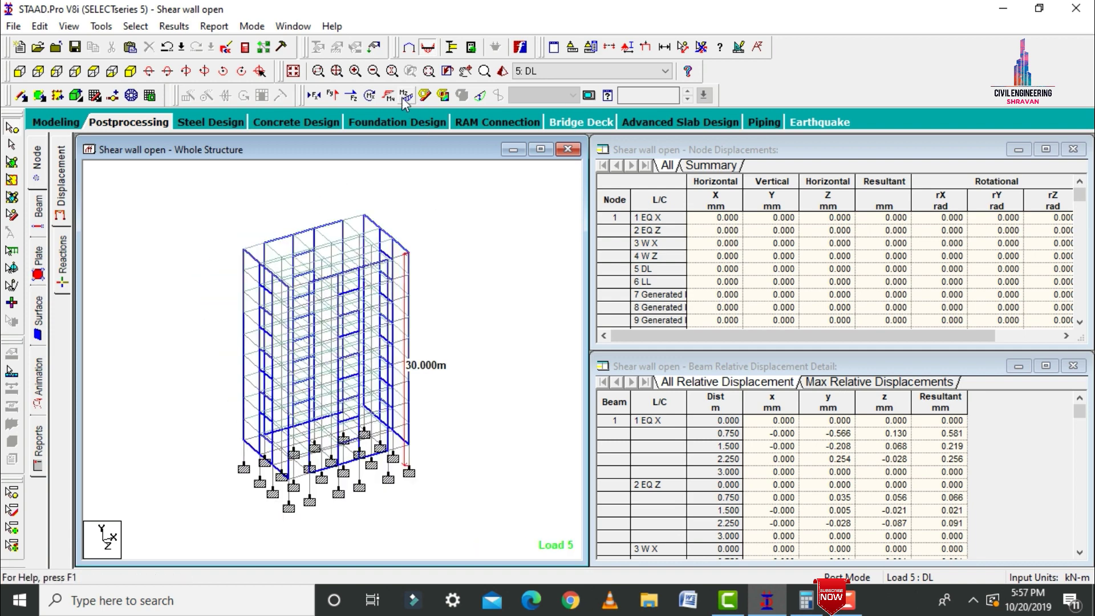
Show the plate stress contour for load case DL with the Max Absolute stress type and normal fill.
click(38, 259)
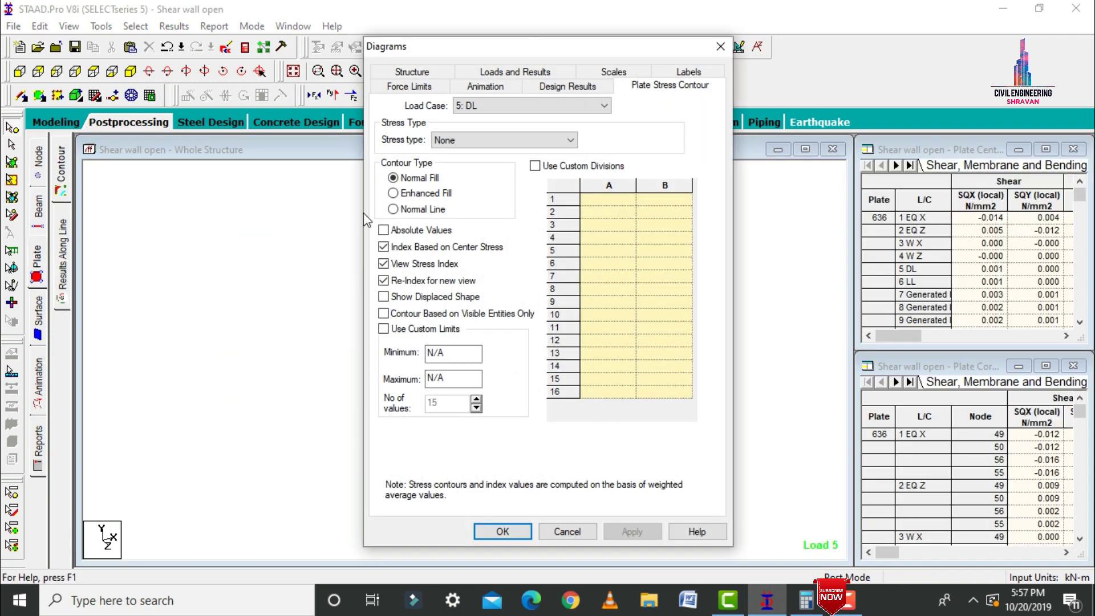
click(456, 140)
click(451, 165)
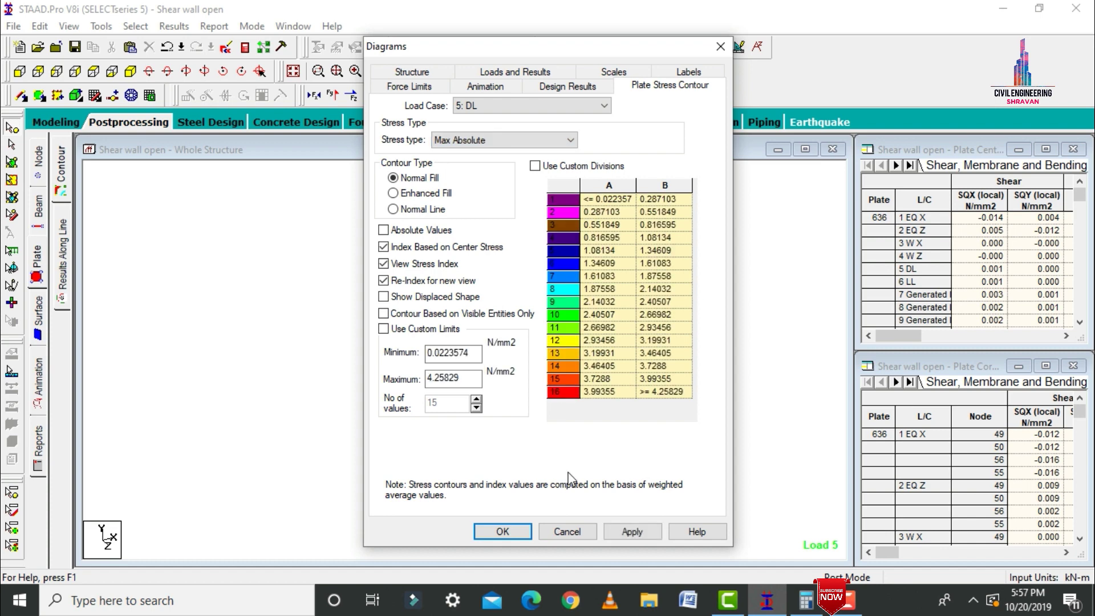
click(628, 530)
click(502, 531)
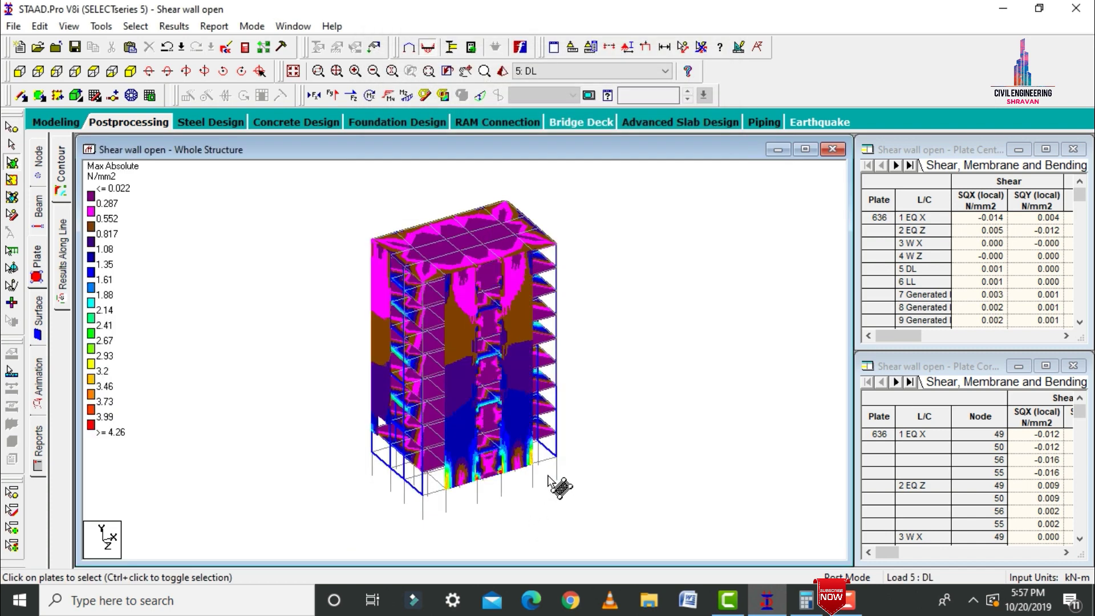
View the plate stress contours for load cases LL and EQ X and for generated combination 8.
click(571, 71)
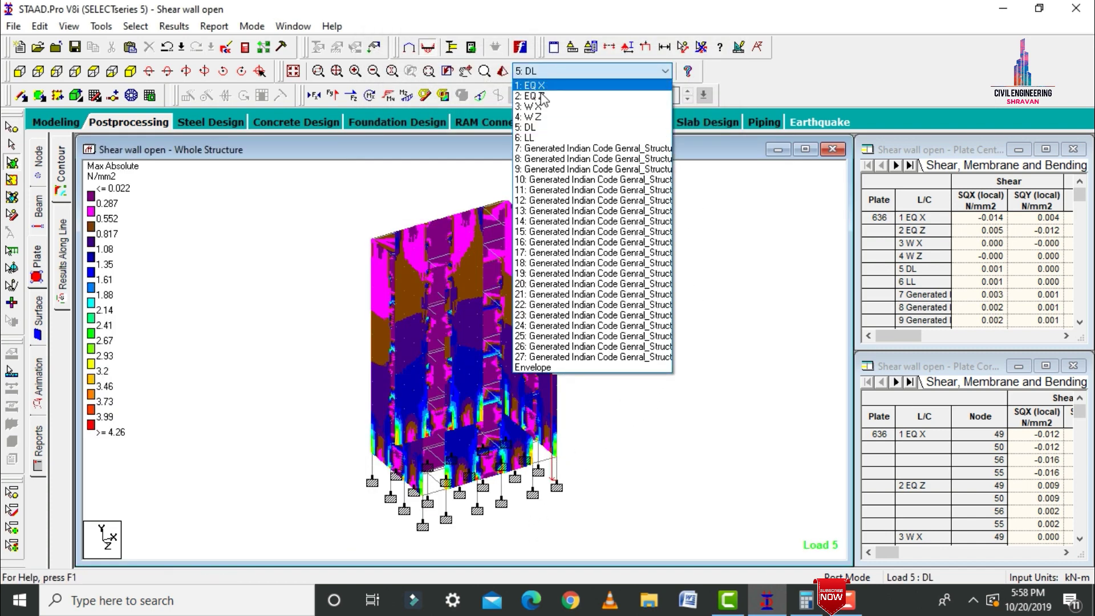
click(529, 138)
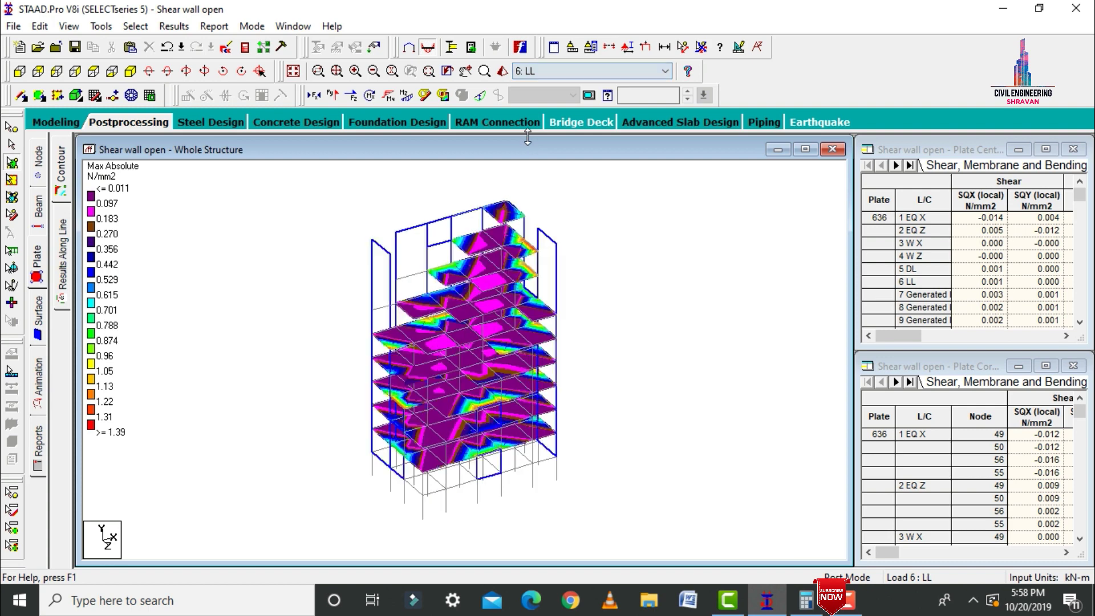
click(563, 70)
click(553, 86)
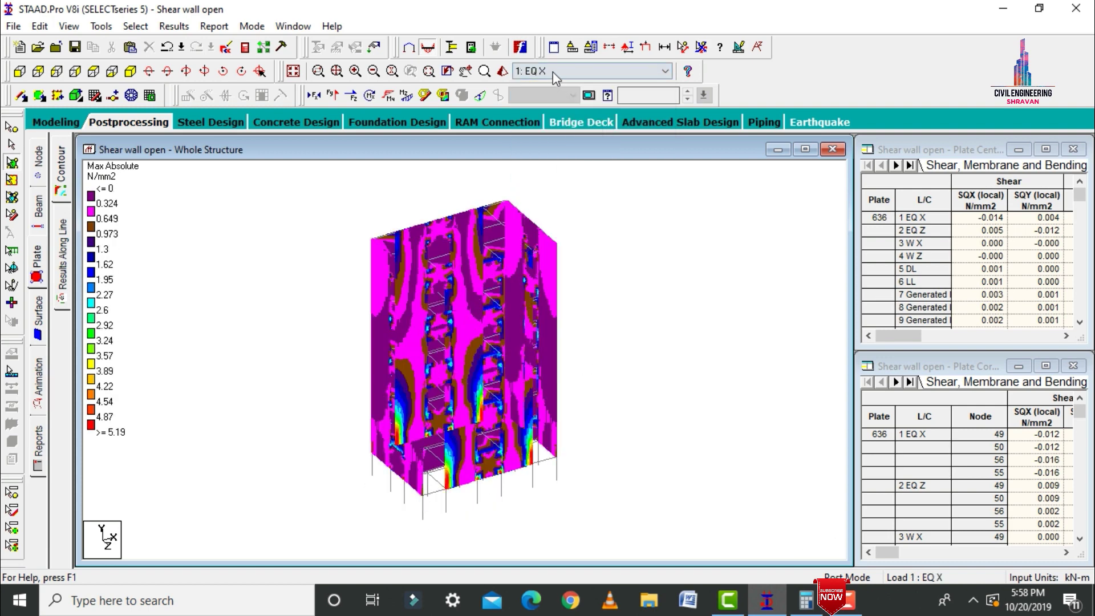
click(553, 70)
click(576, 159)
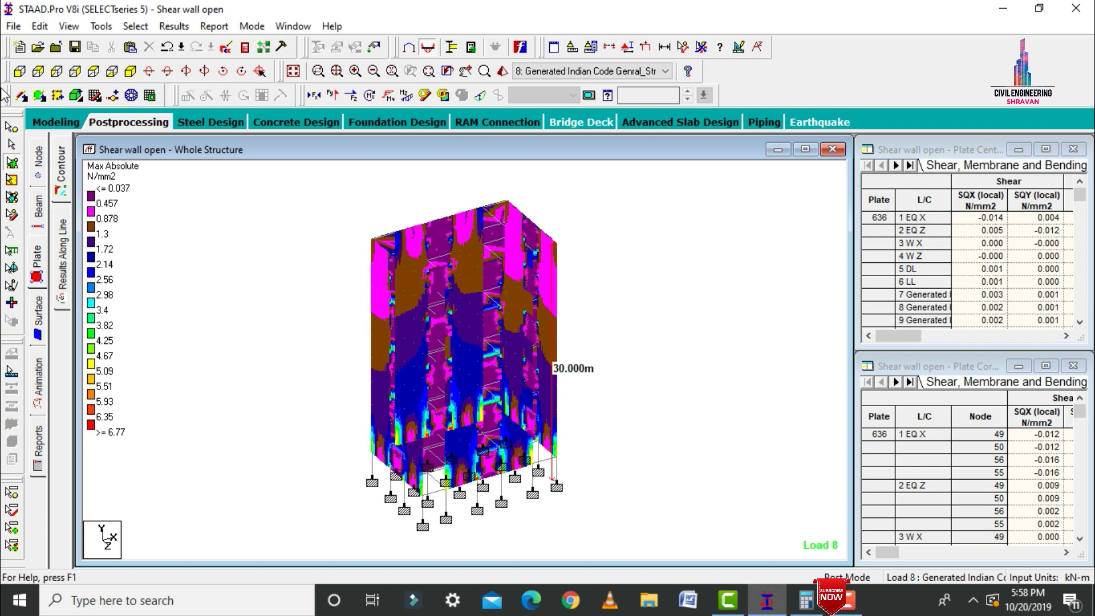
Return to modeling mode and set the concrete design code to IS456.
click(34, 121)
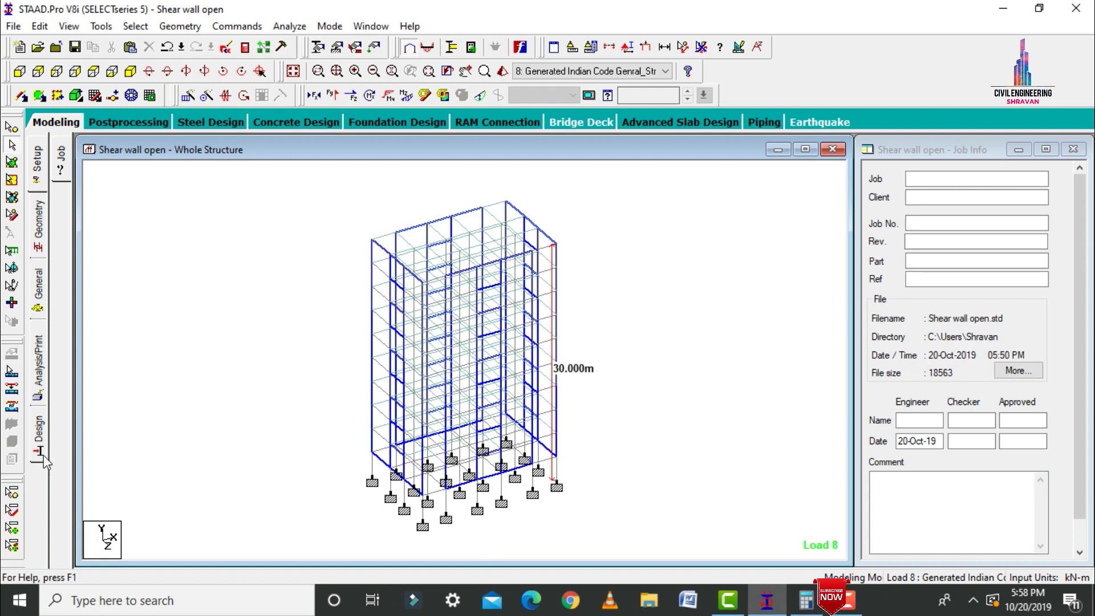
click(44, 457)
click(64, 248)
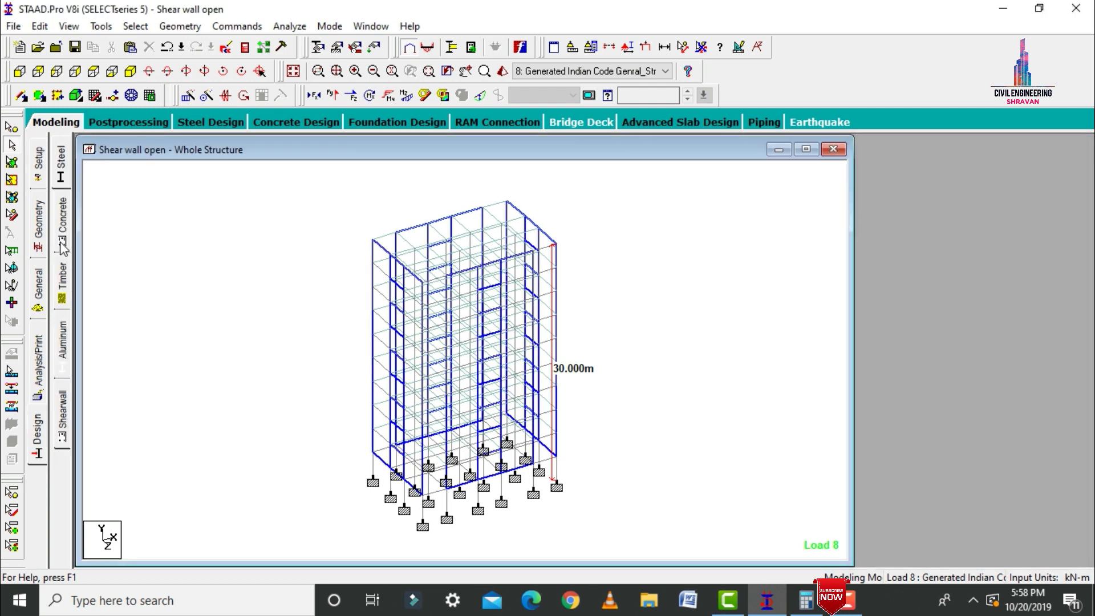
click(981, 164)
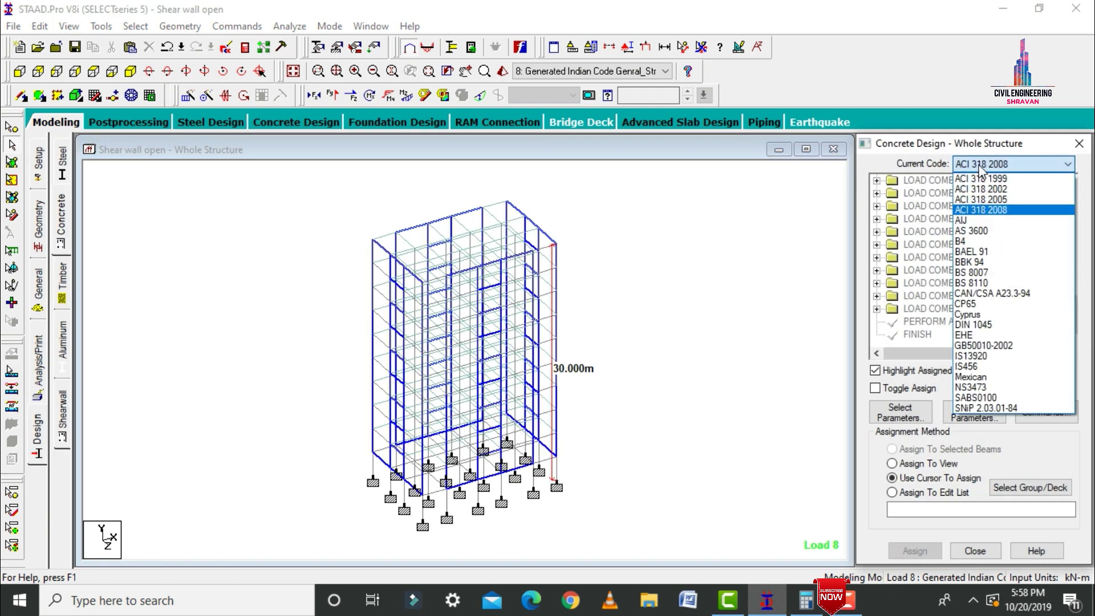
click(983, 367)
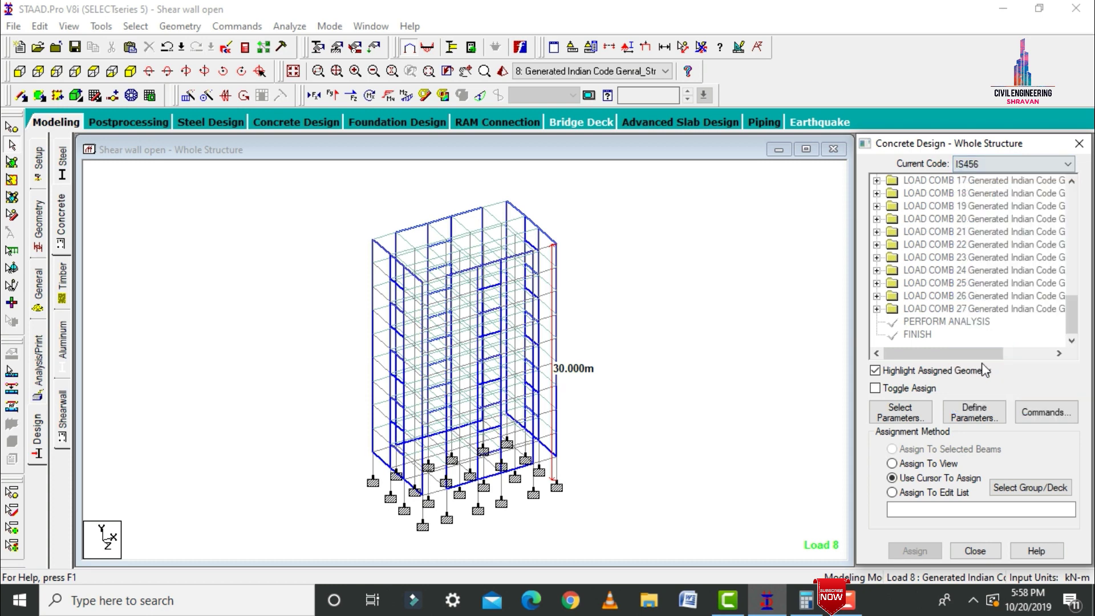
Limit the selected concrete design parameters to Fc, Fymain, Fysec, Maxmain and Maxsec.
click(900, 412)
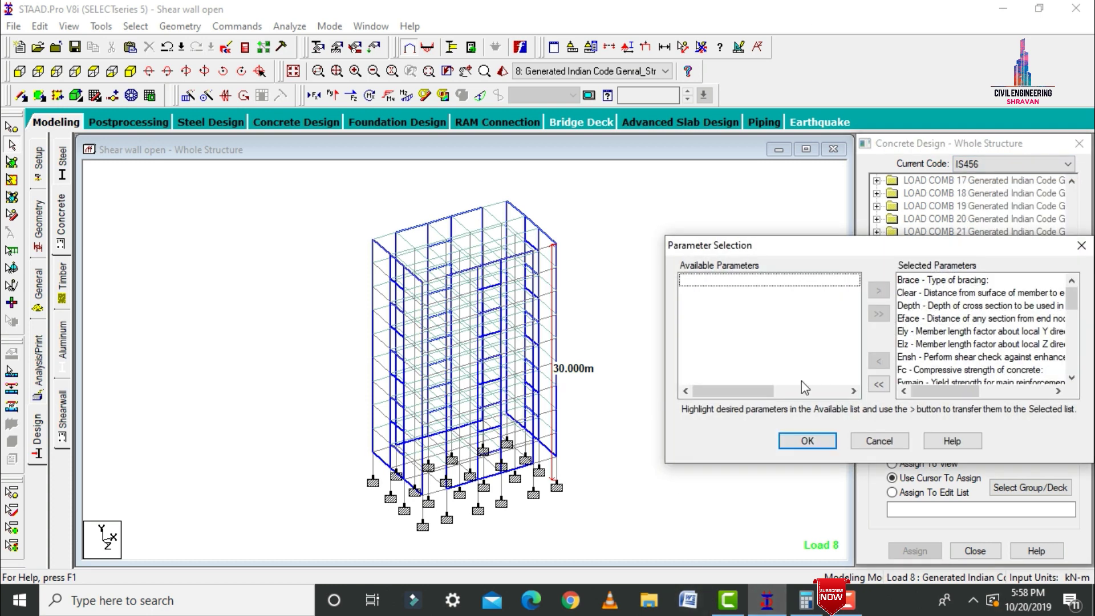
click(879, 385)
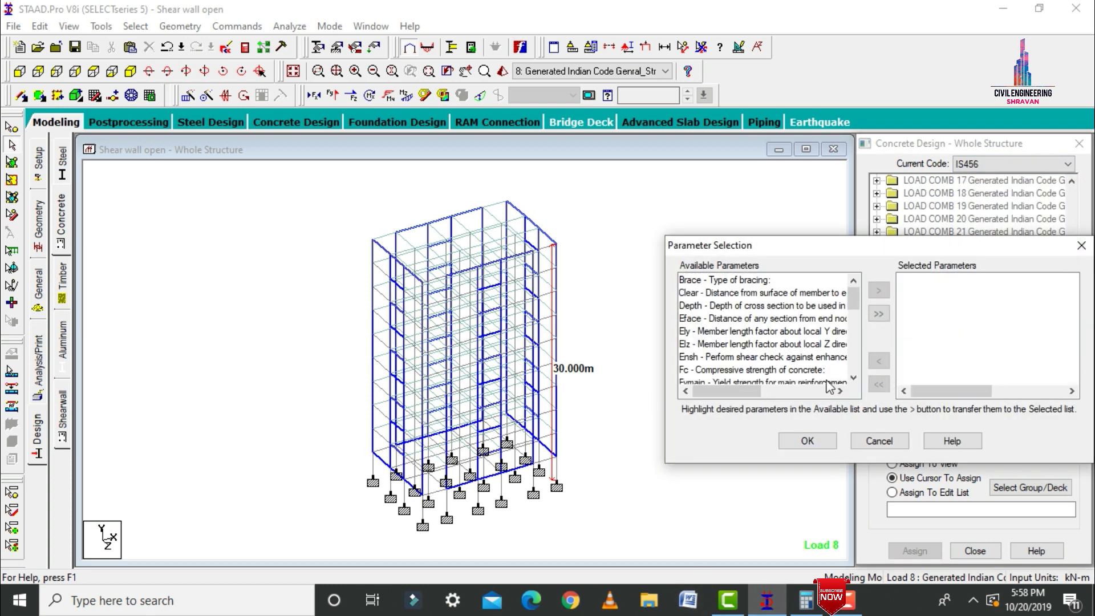
double_click(790, 371)
double_click(790, 370)
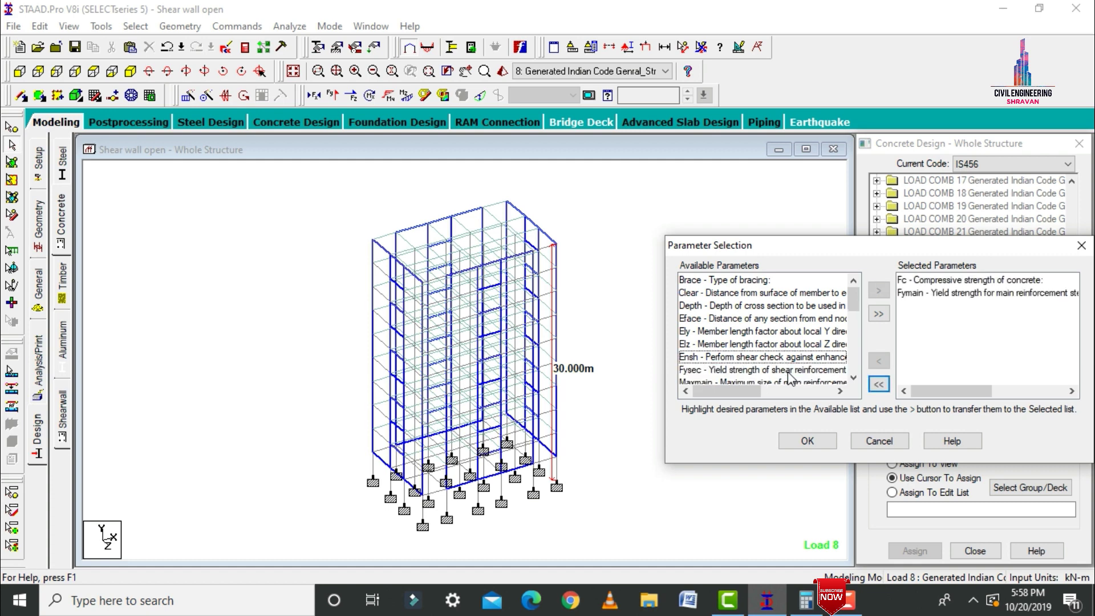
double_click(792, 372)
double_click(790, 371)
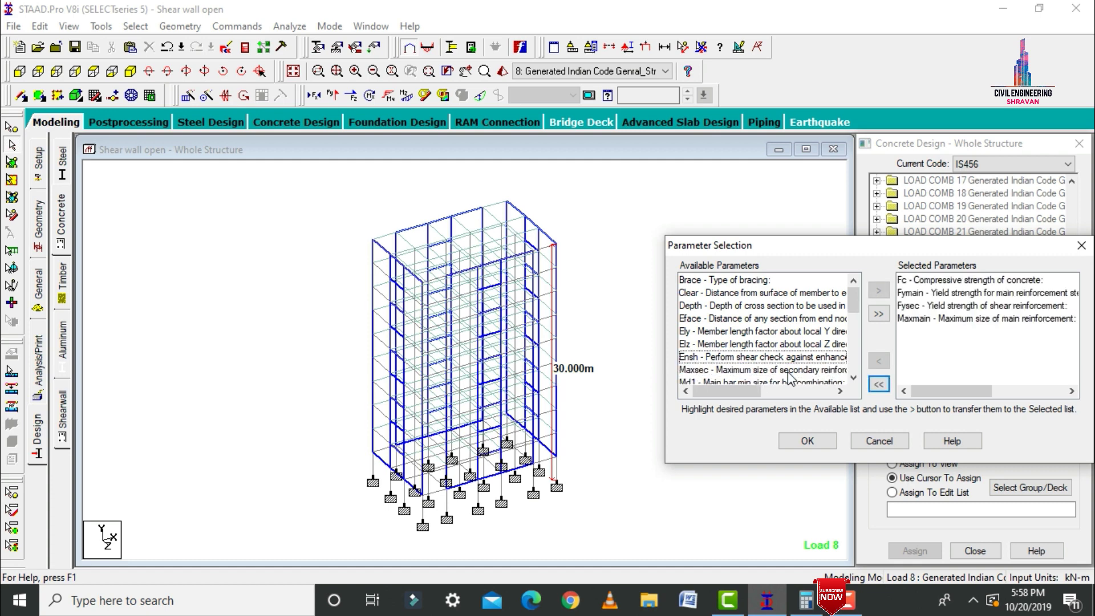
double_click(790, 371)
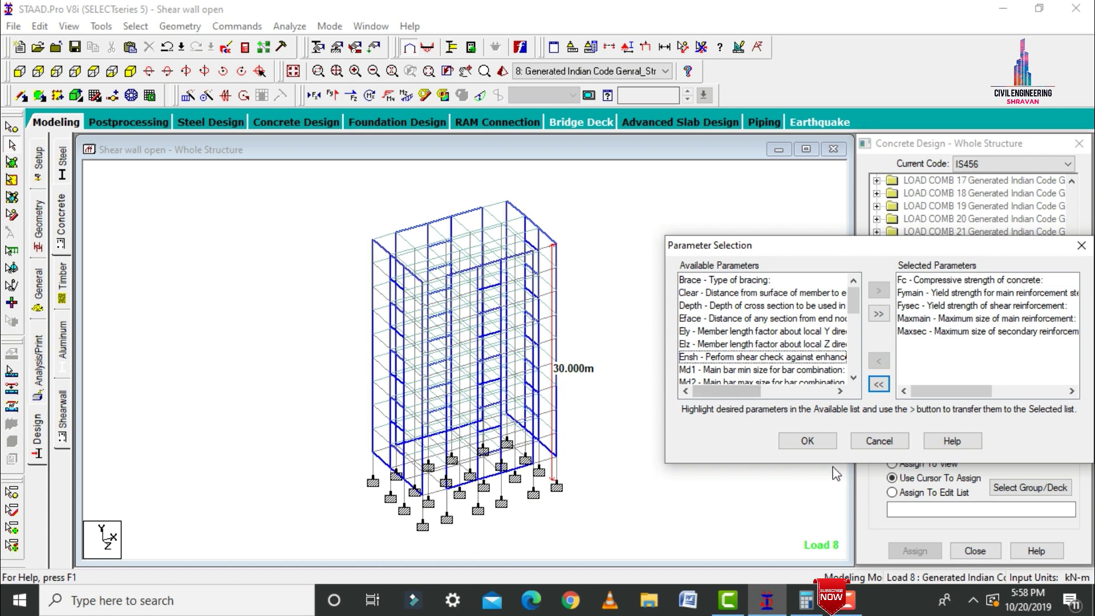
click(808, 440)
Define the FC design parameter with a concrete compressive strength of 30000 kN/m2.
click(974, 412)
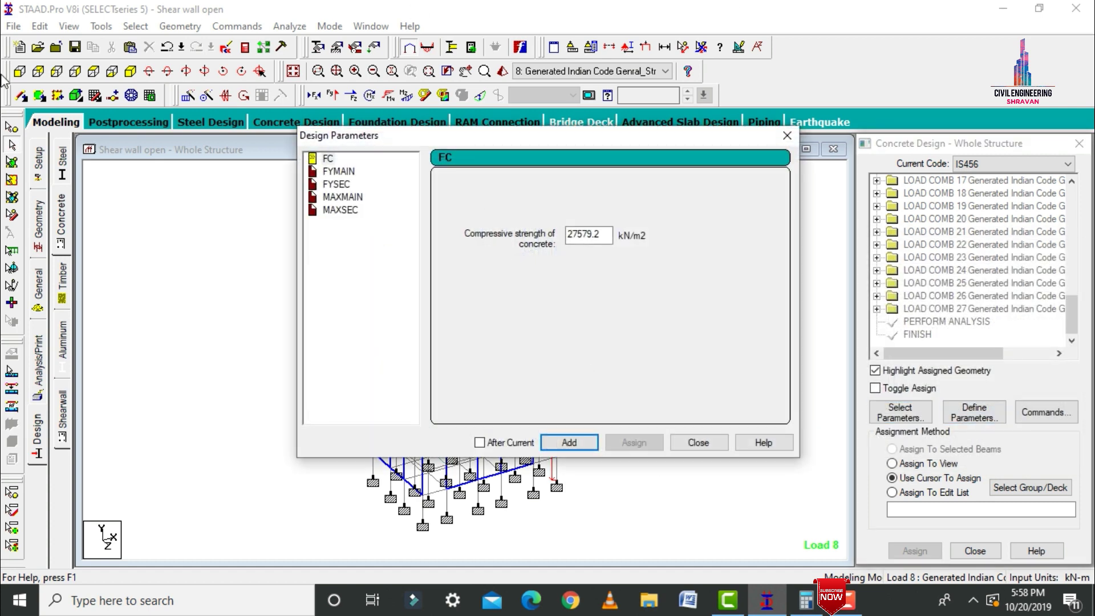
drag(610, 234, 581, 241)
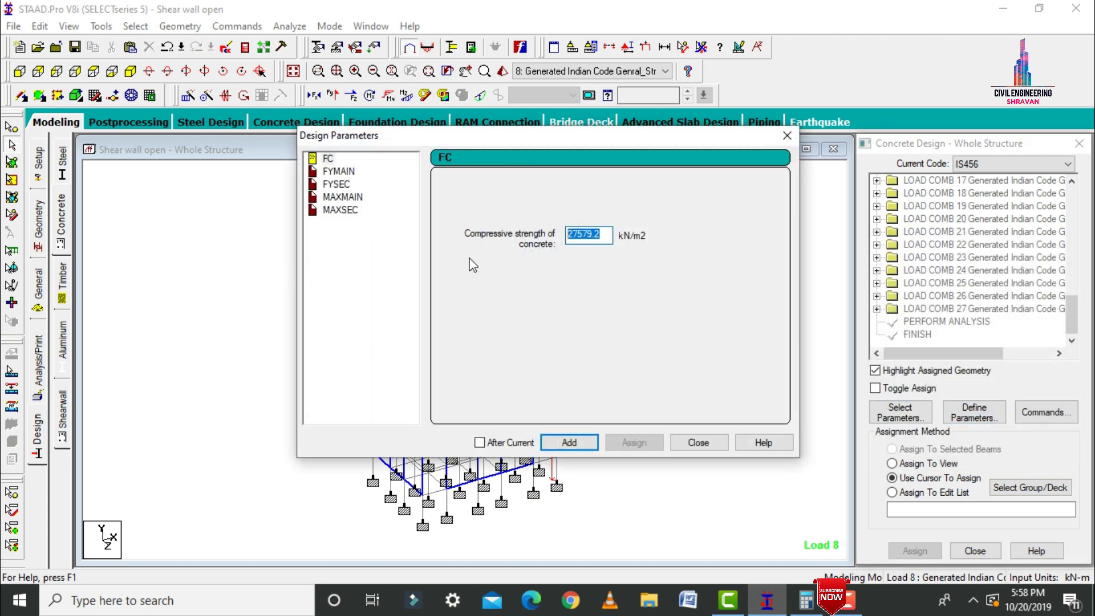
text(30000)
Define the reinforcement yield strengths, with FYMAIN at 60000 kN/m2 and FYSEC at 600000 kN/m2.
click(347, 172)
double_click(607, 237)
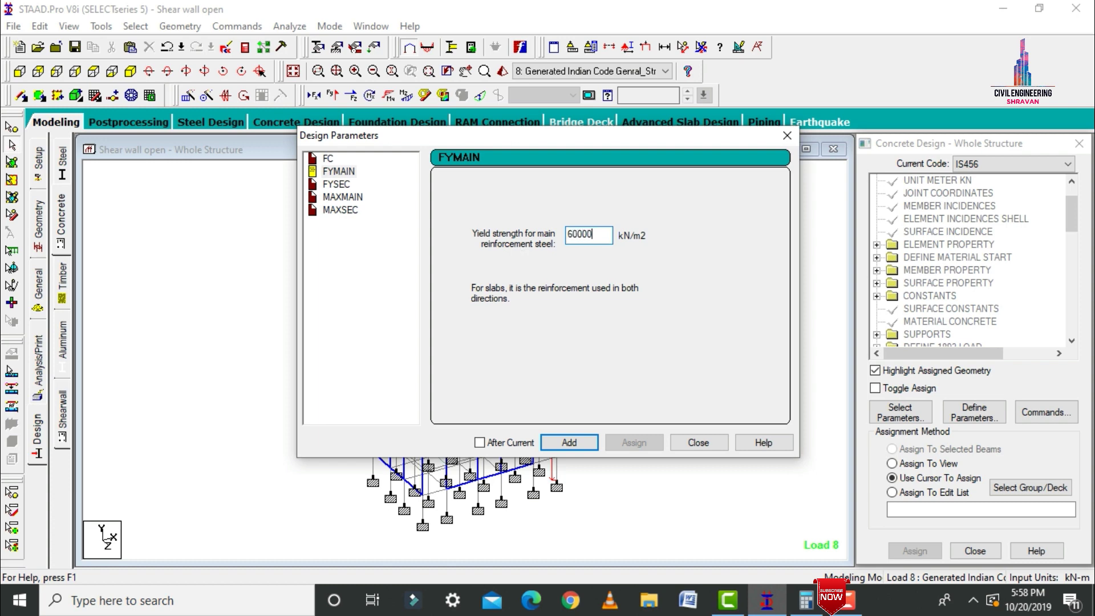
click(350, 186)
double_click(587, 234)
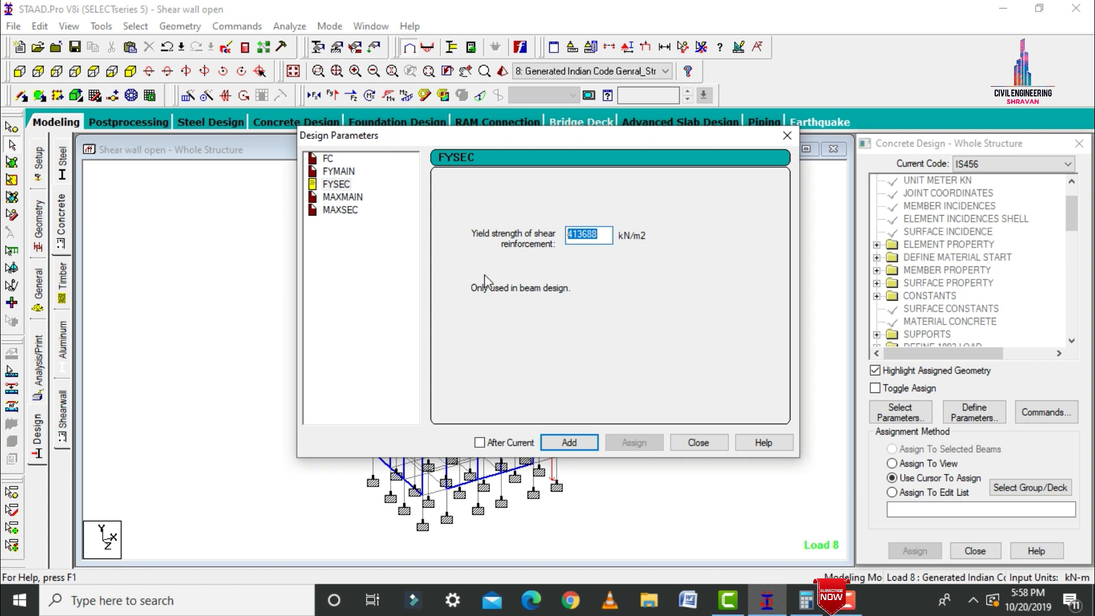
text(600000)
Add the maximum reinforcement sizes to the design parameters, with MAXMAIN at 20 mm and MAXSEC at 16 mm.
click(333, 197)
click(446, 266)
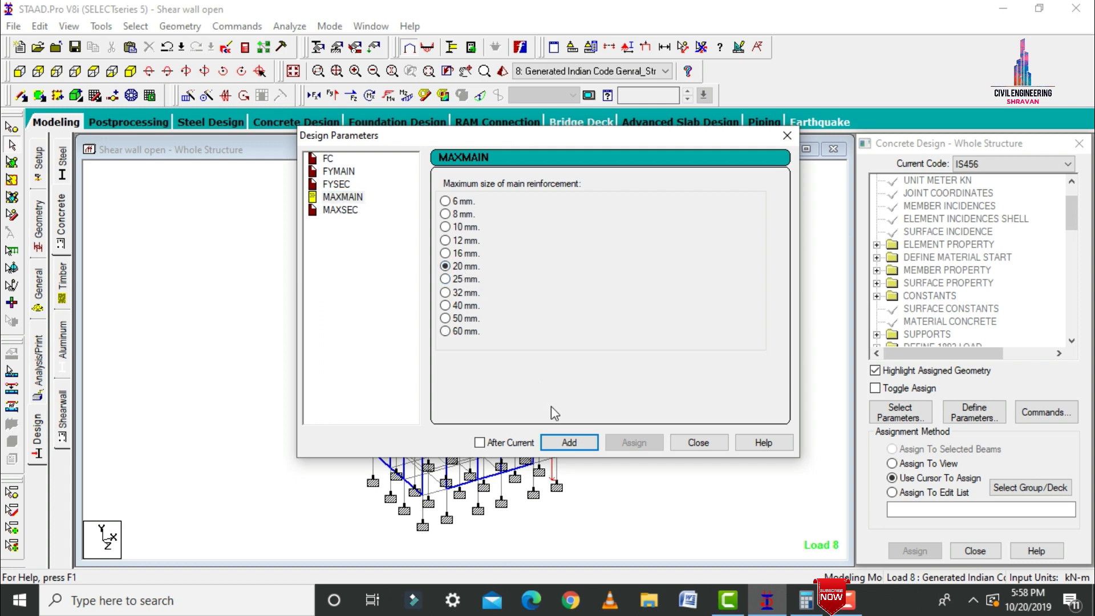
click(568, 441)
click(349, 211)
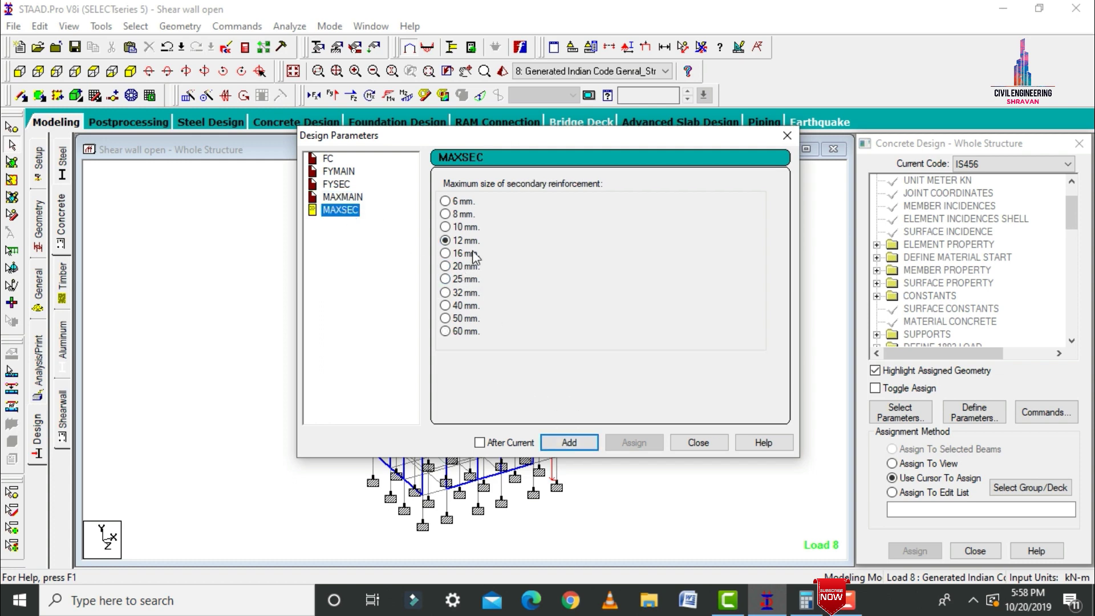
click(462, 254)
click(572, 448)
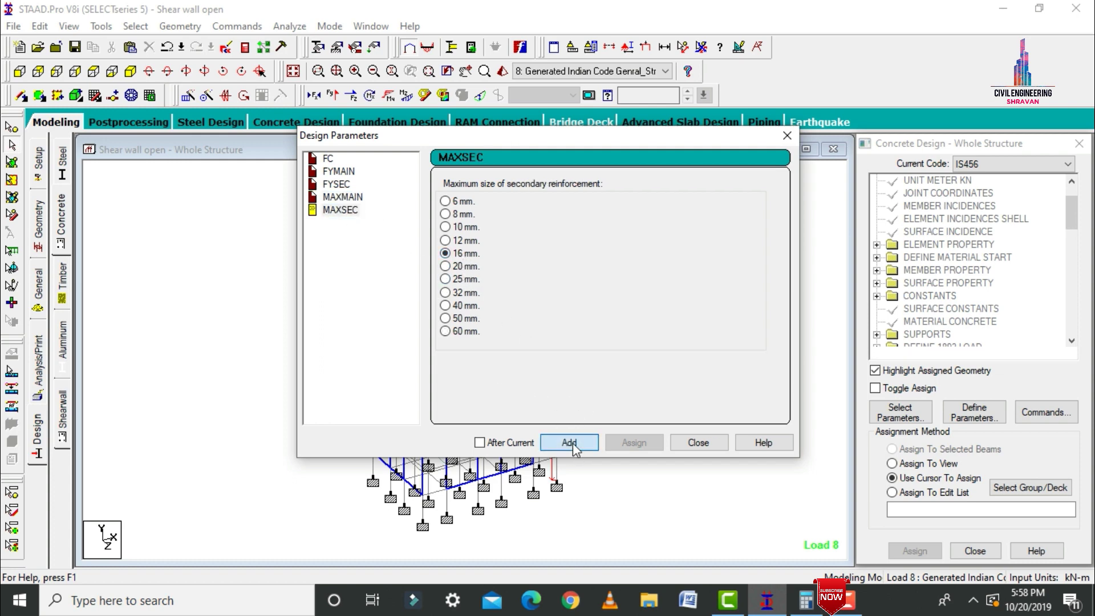
Add the Design Beam, Design Column, Design Slab/Element and Take Off commands to the concrete design.
click(699, 444)
click(1046, 412)
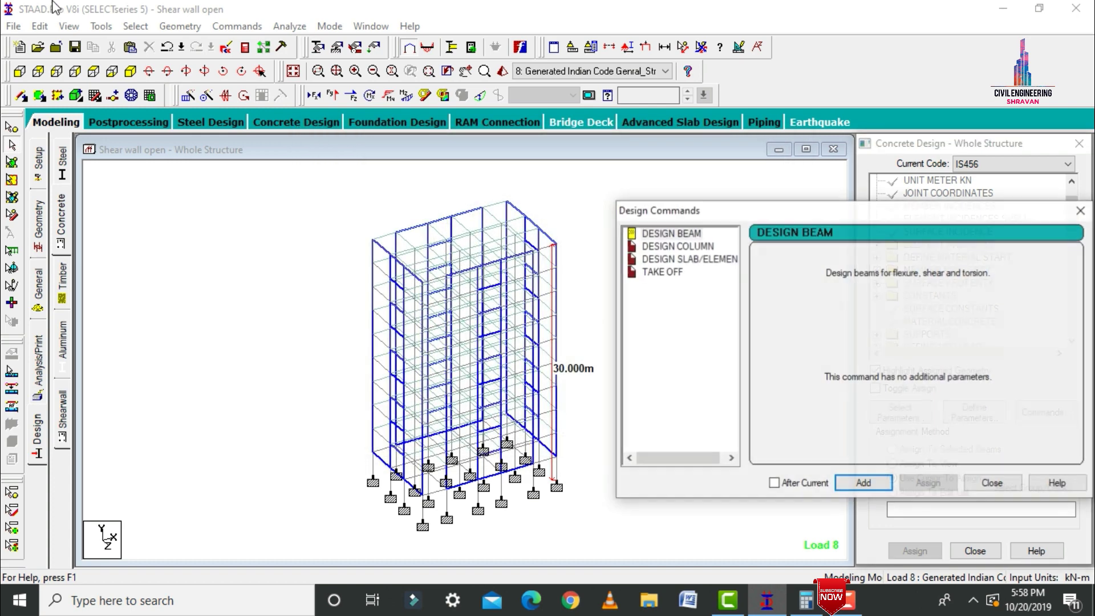
click(668, 235)
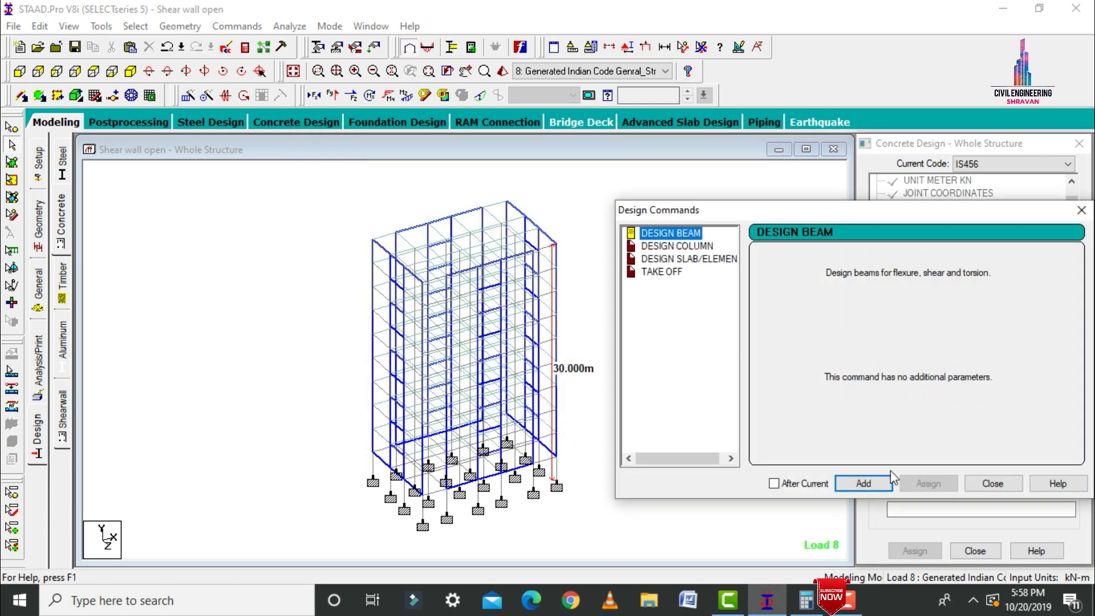
click(882, 488)
click(678, 245)
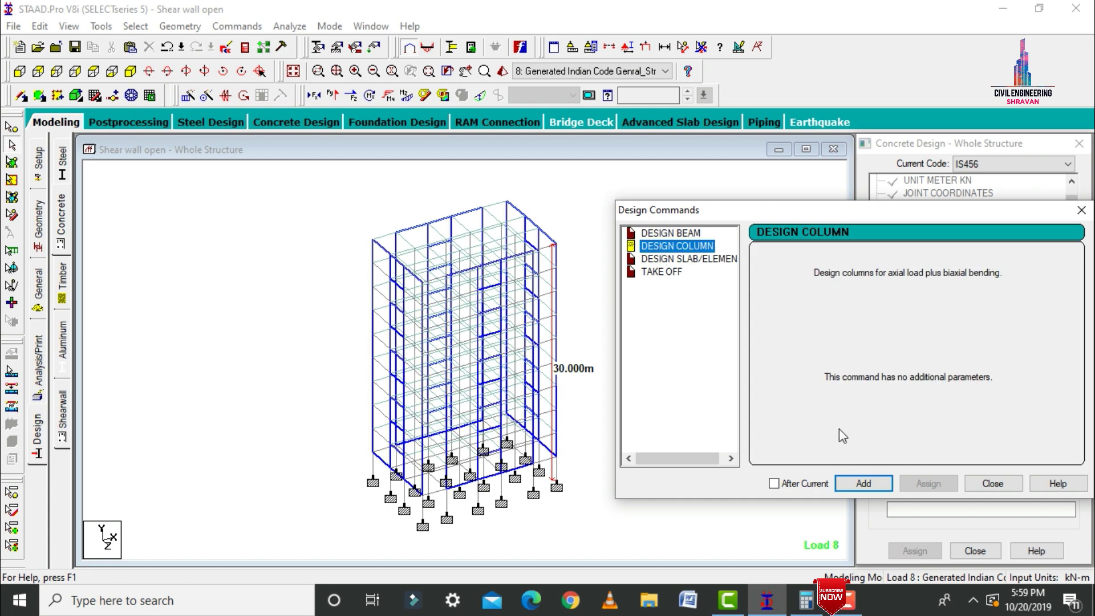
click(864, 483)
click(684, 259)
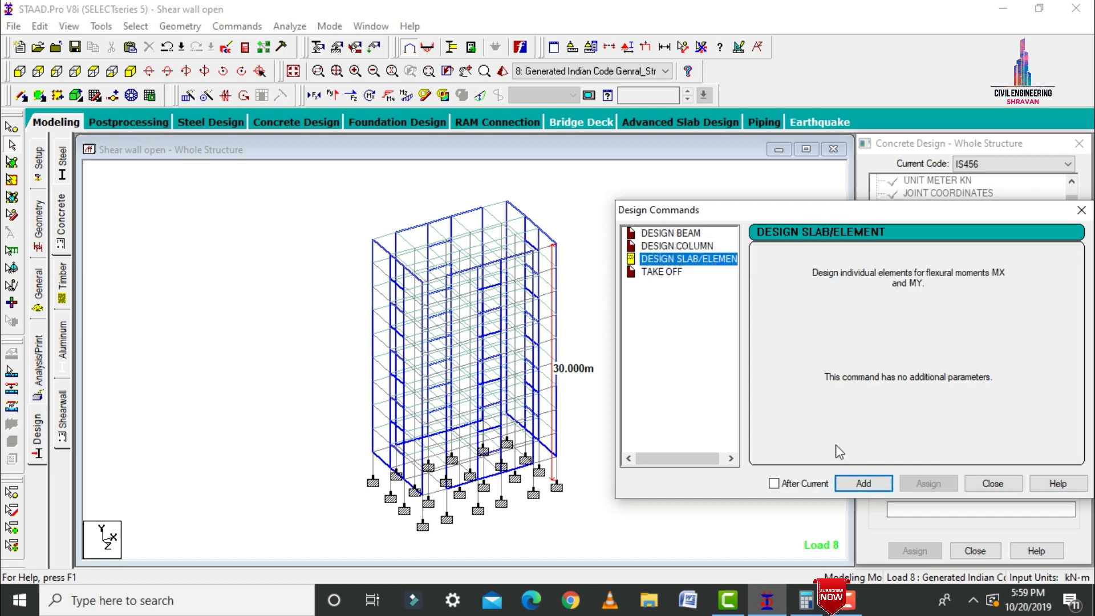
click(865, 488)
click(660, 272)
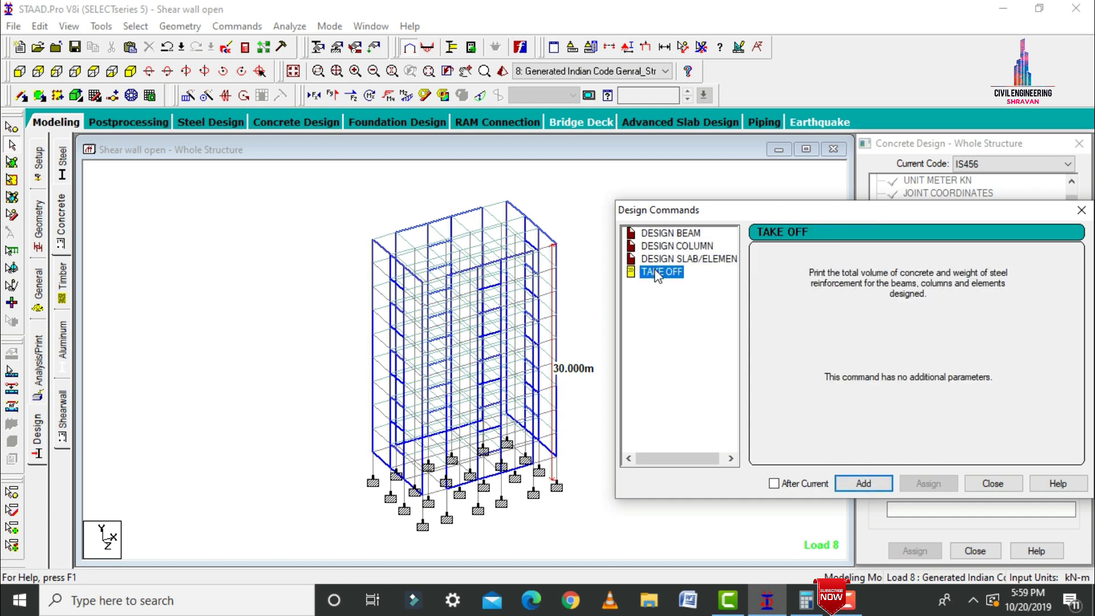
click(879, 489)
click(993, 484)
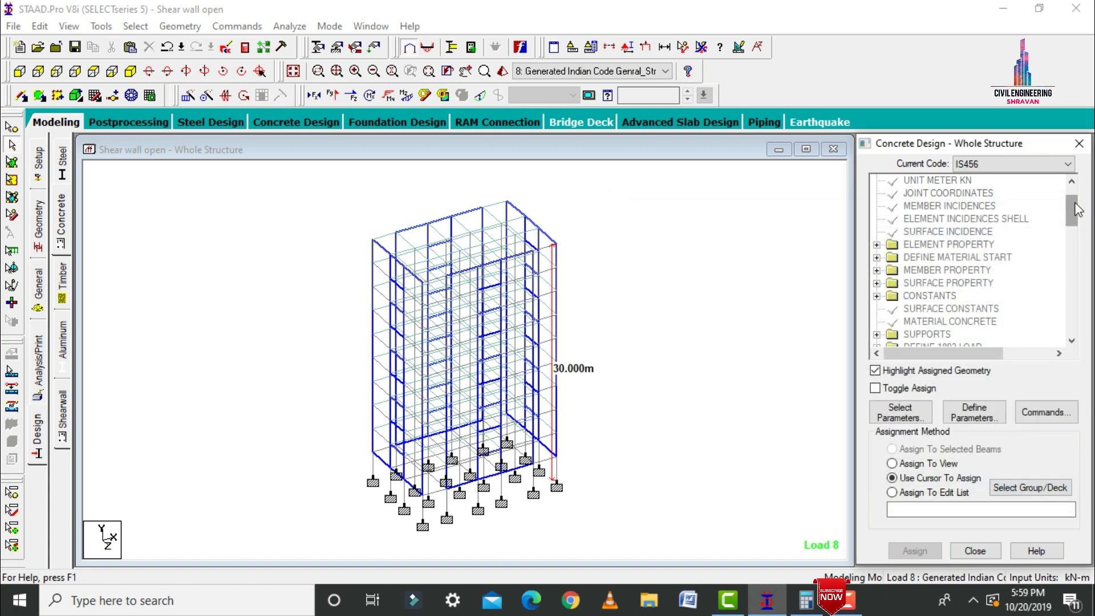
Assign the FC 30000, FYMAIN 600000 and FYSEC 600000 parameters to the whole view.
drag(1073, 209, 1085, 308)
click(938, 231)
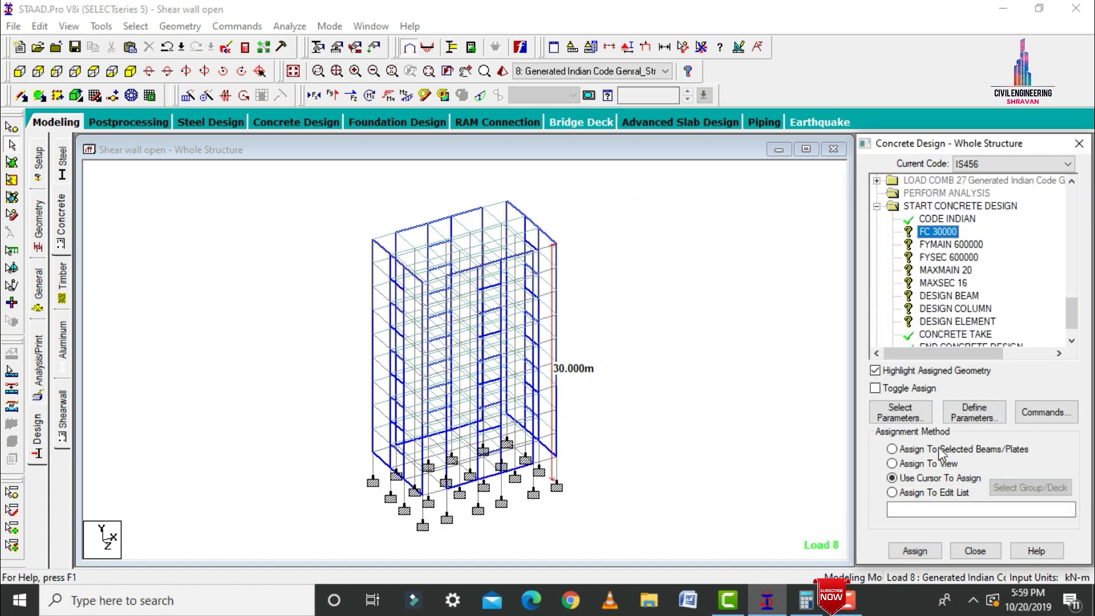
click(917, 465)
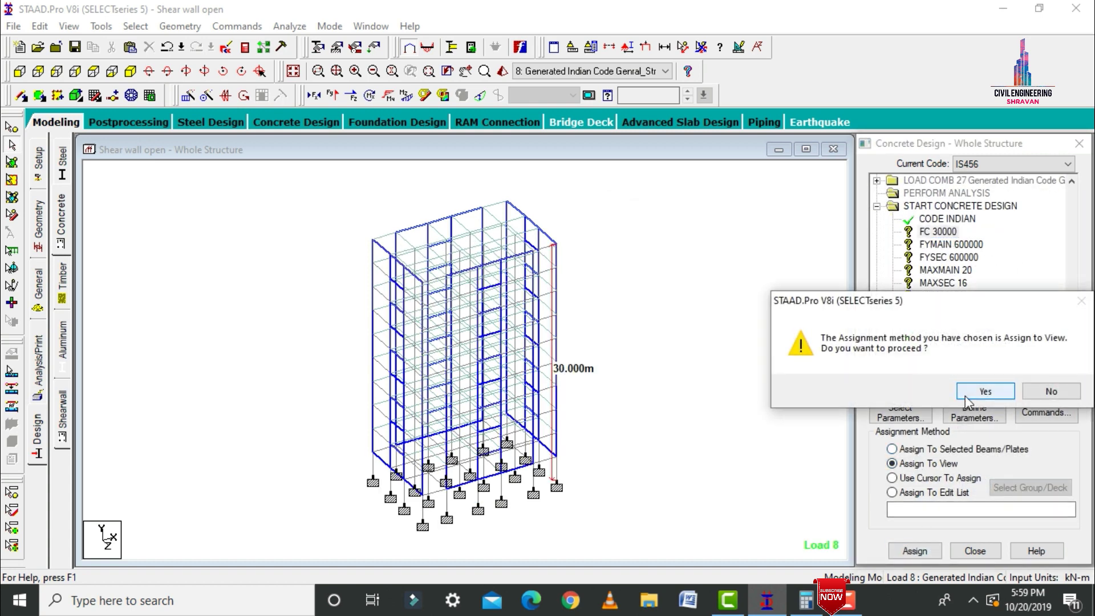
click(980, 389)
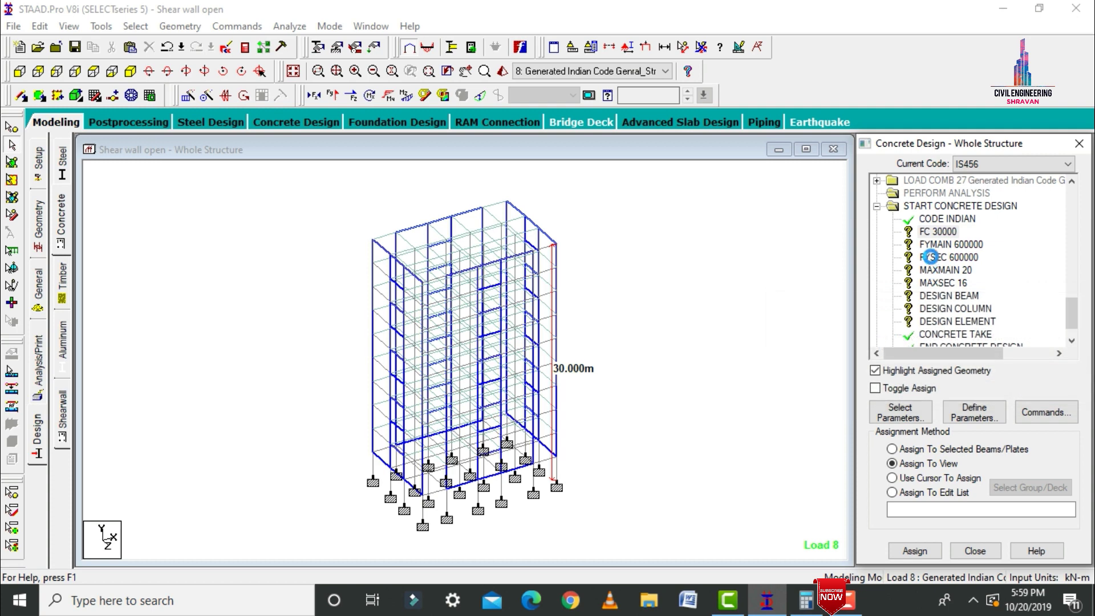
click(916, 464)
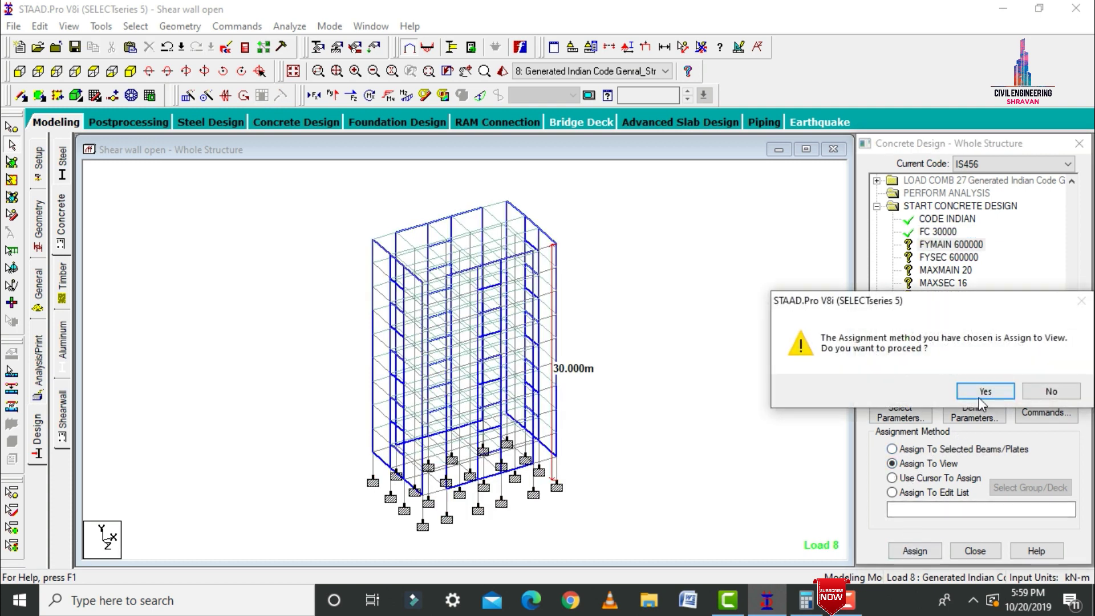
click(979, 390)
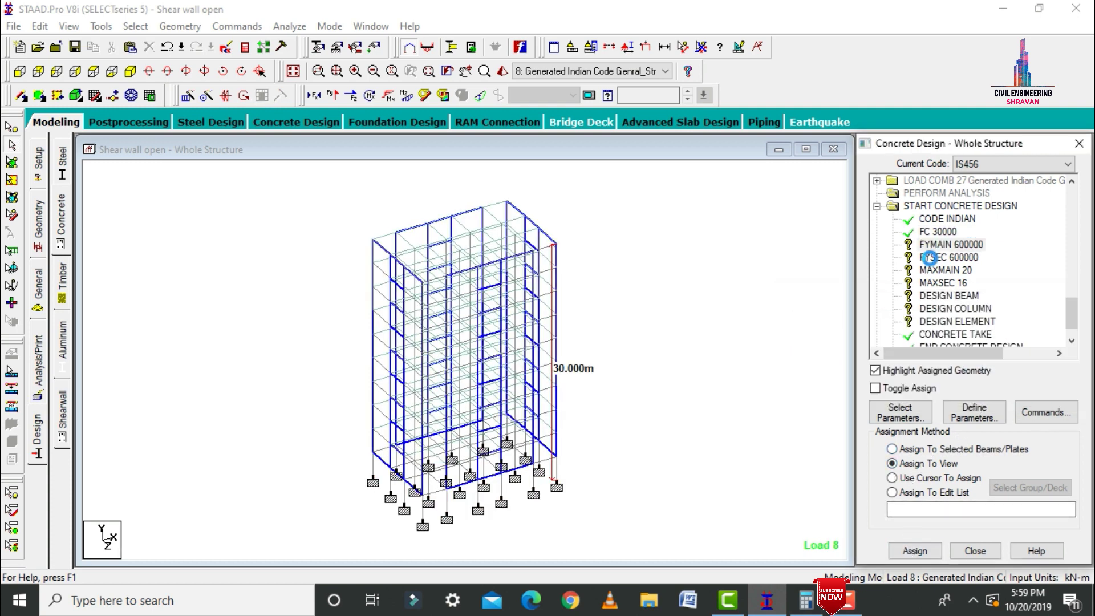
click(923, 464)
click(914, 549)
click(981, 388)
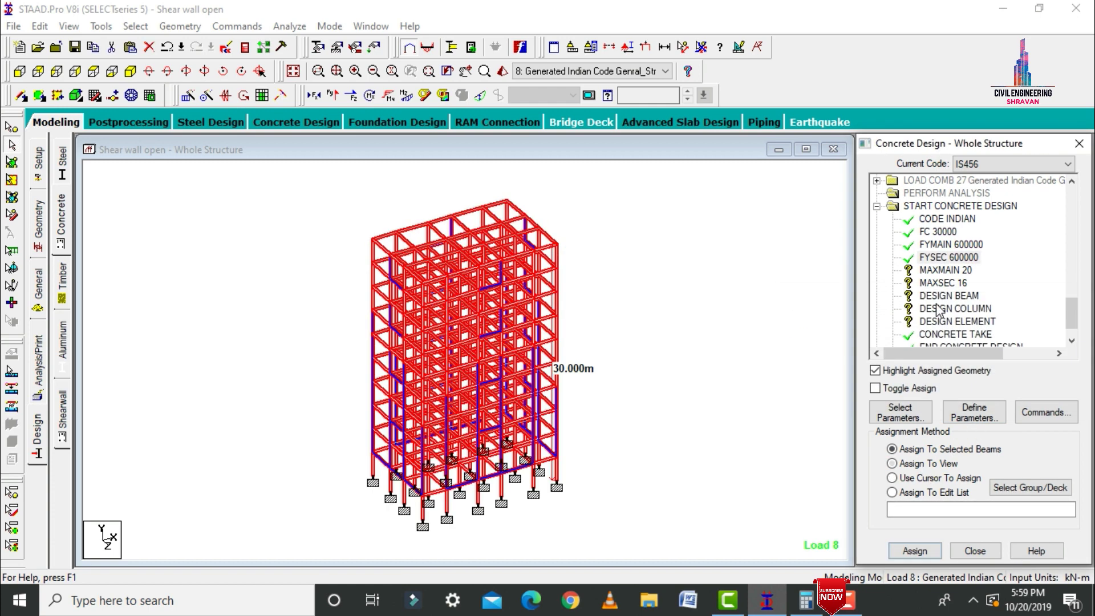
Assign the MAXMAIN 20 and MAXSEC 16 reinforcement size parameters to the whole view.
click(945, 270)
click(928, 464)
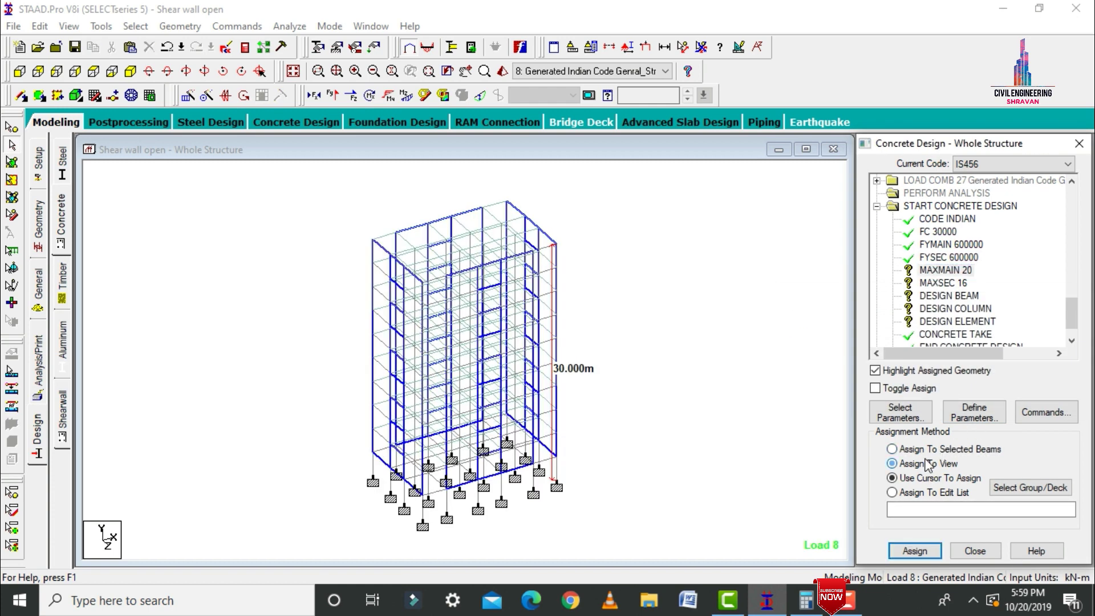
click(916, 551)
click(980, 391)
click(938, 284)
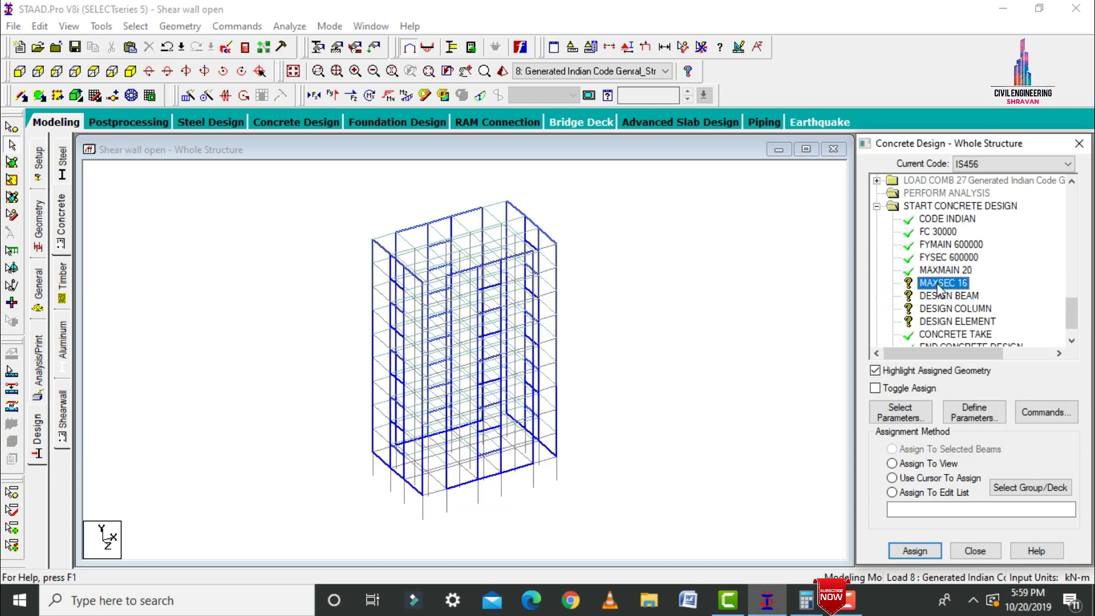
click(930, 465)
click(915, 551)
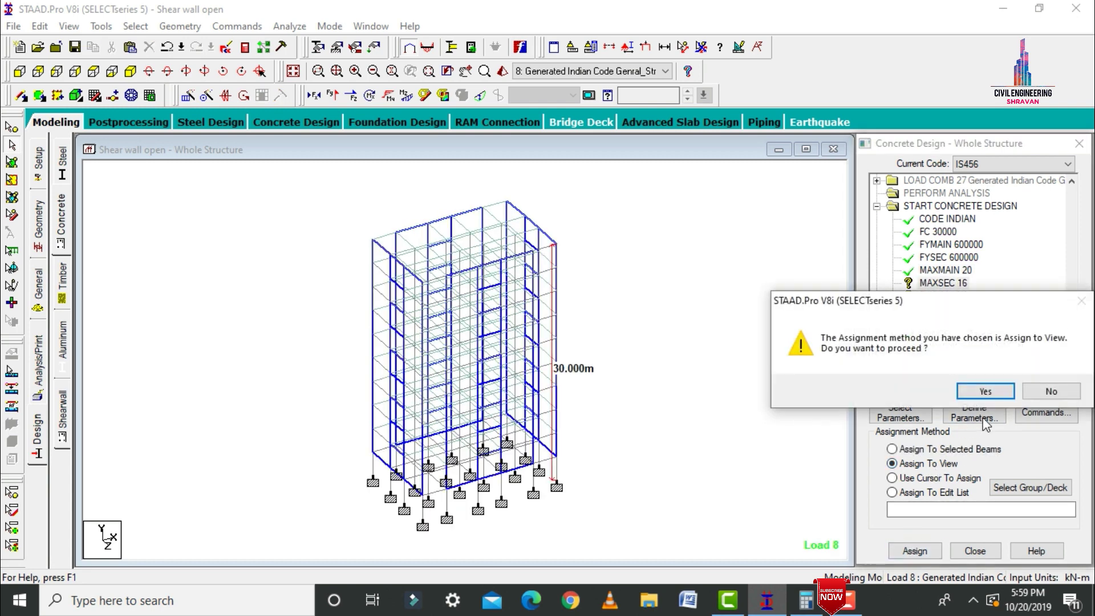
click(981, 391)
Assign the Design Beam command to all beams parallel to the X and Z axes.
click(949, 295)
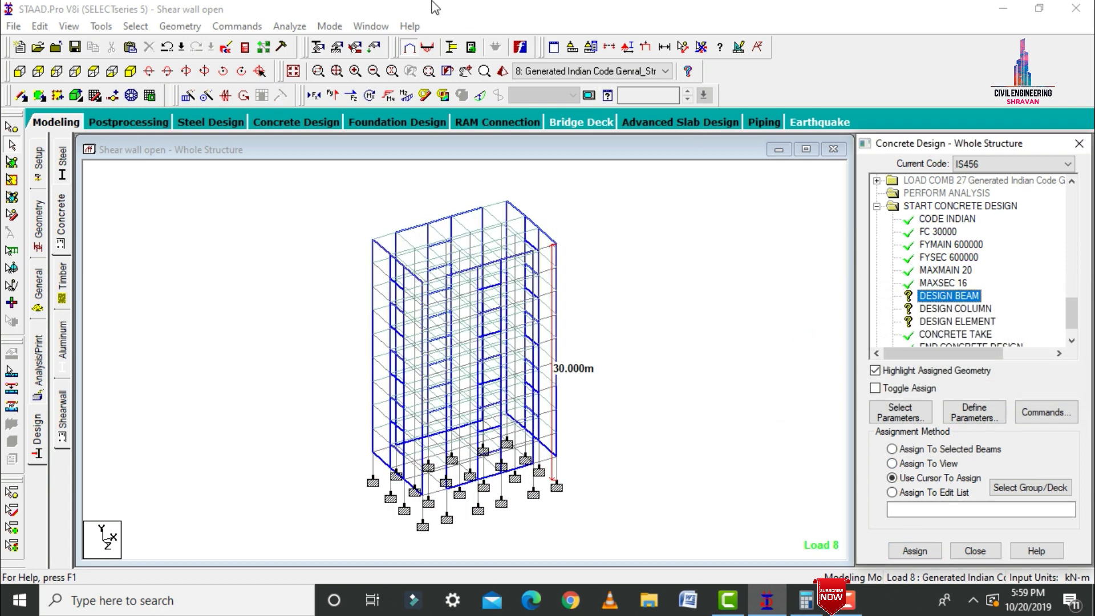
click(138, 26)
mouse_move(268, 313)
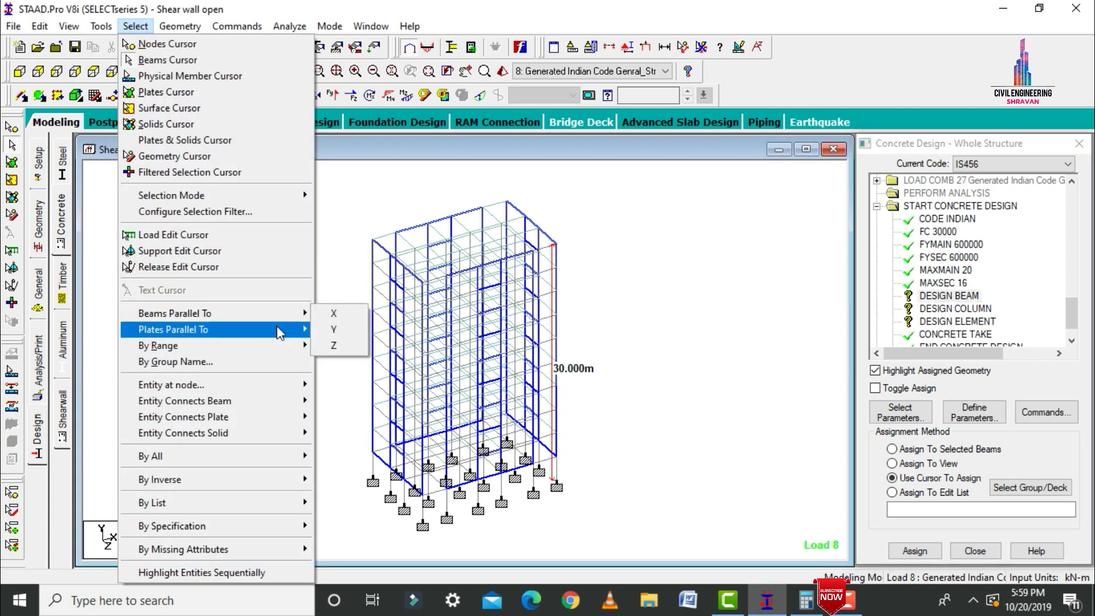
click(335, 314)
click(136, 26)
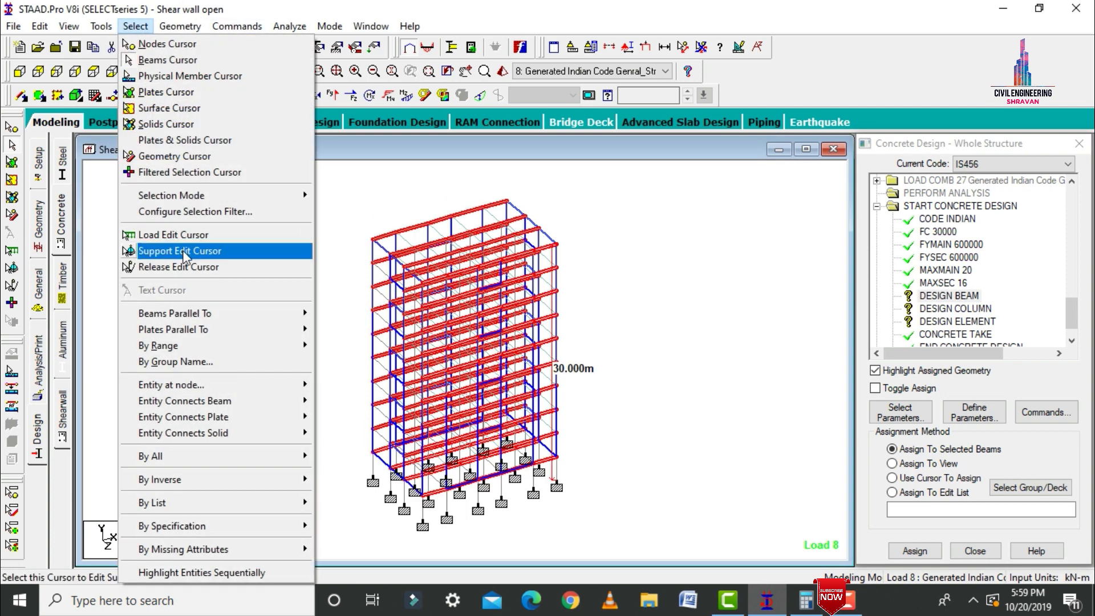
mouse_move(201, 313)
click(334, 329)
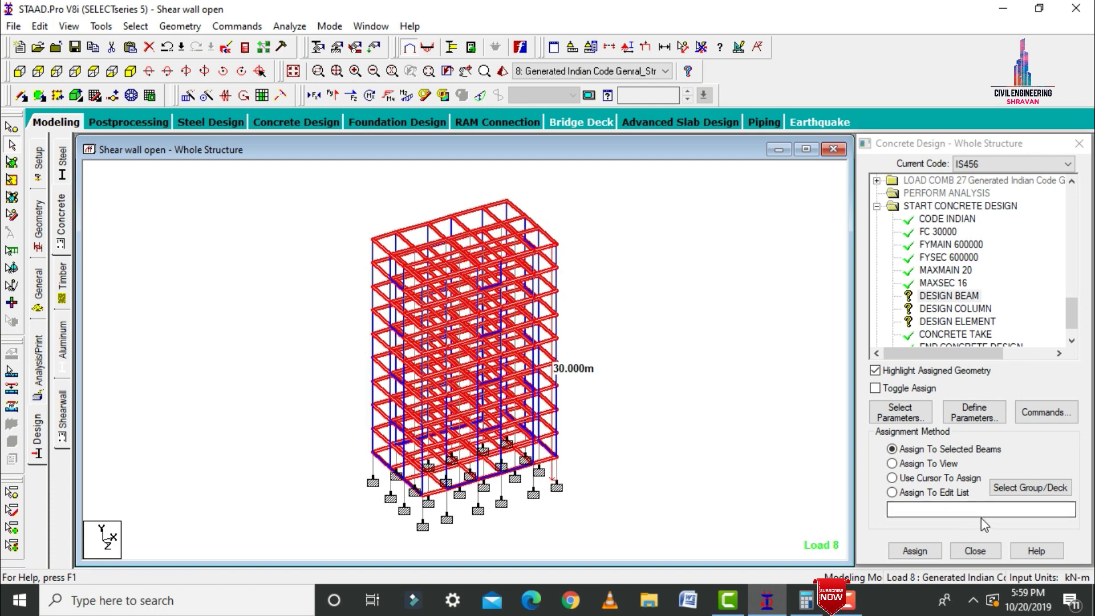
click(915, 551)
click(977, 390)
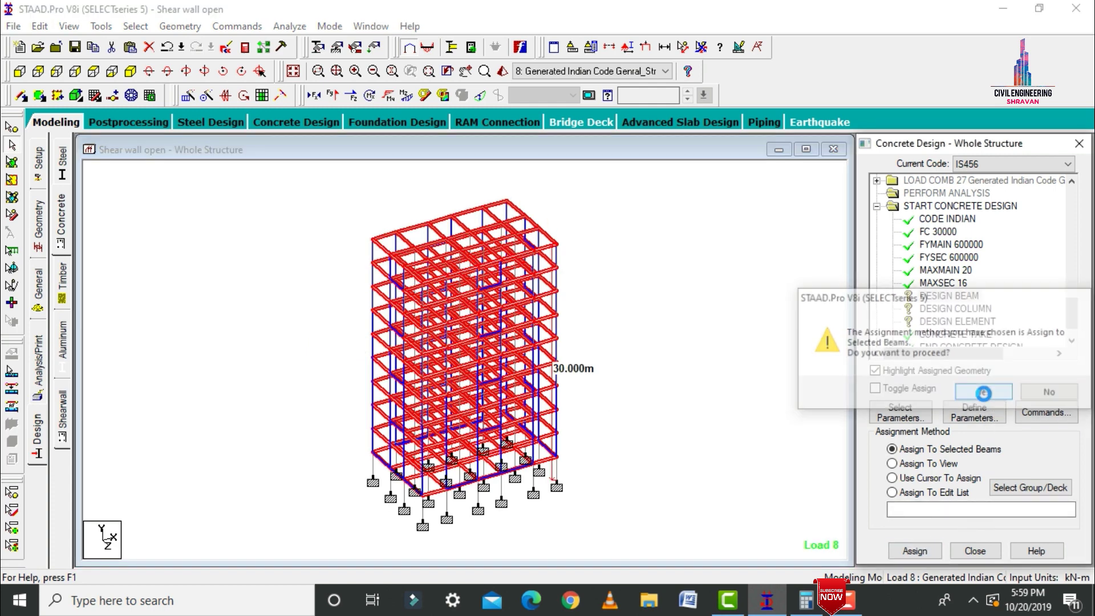
Assign the Design Column command to all members parallel to the Y axis.
click(929, 310)
click(137, 26)
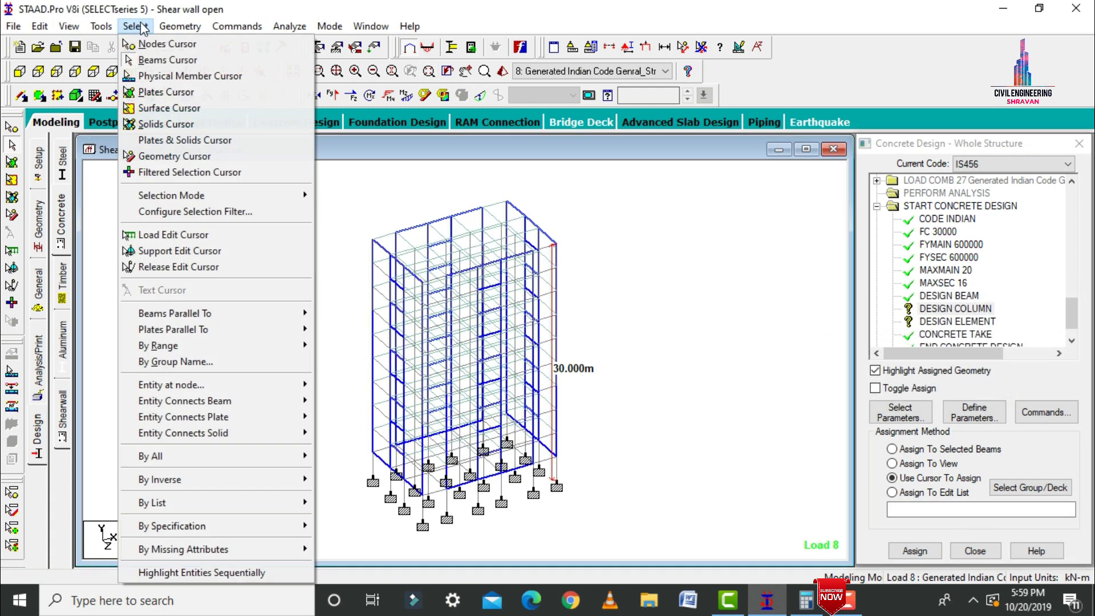
mouse_move(171, 313)
click(334, 324)
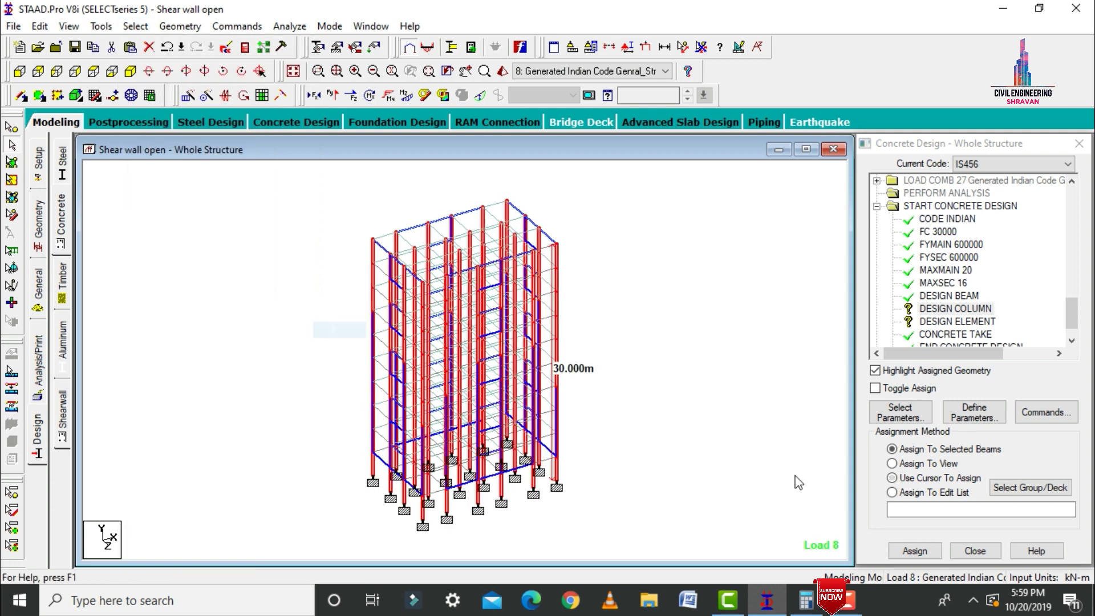
click(914, 551)
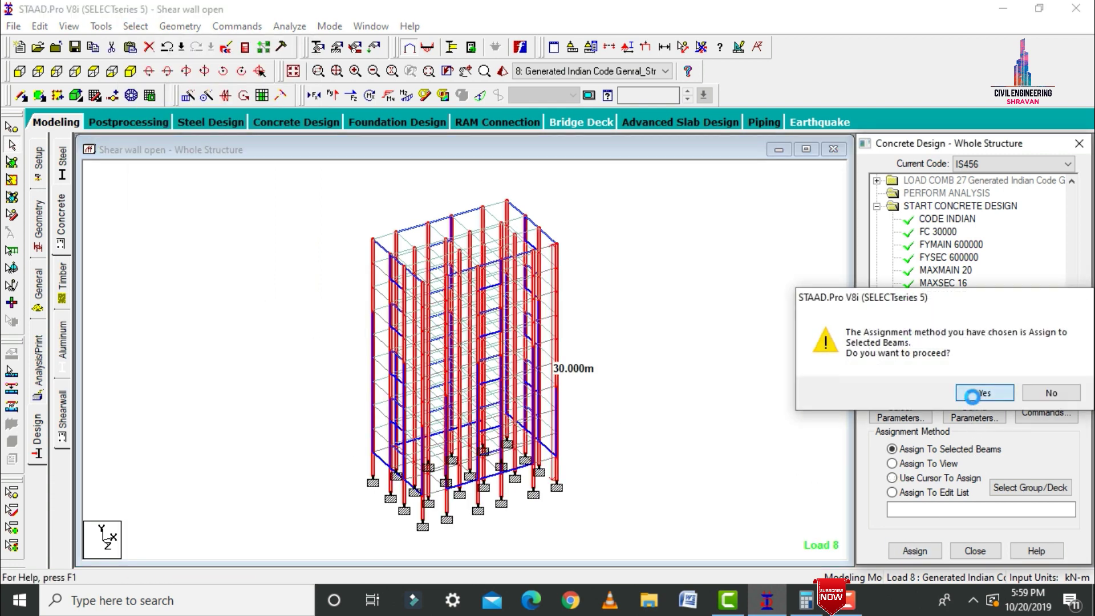
click(978, 391)
Assign the Design Element command to all plates in the view and clear the selection.
click(937, 322)
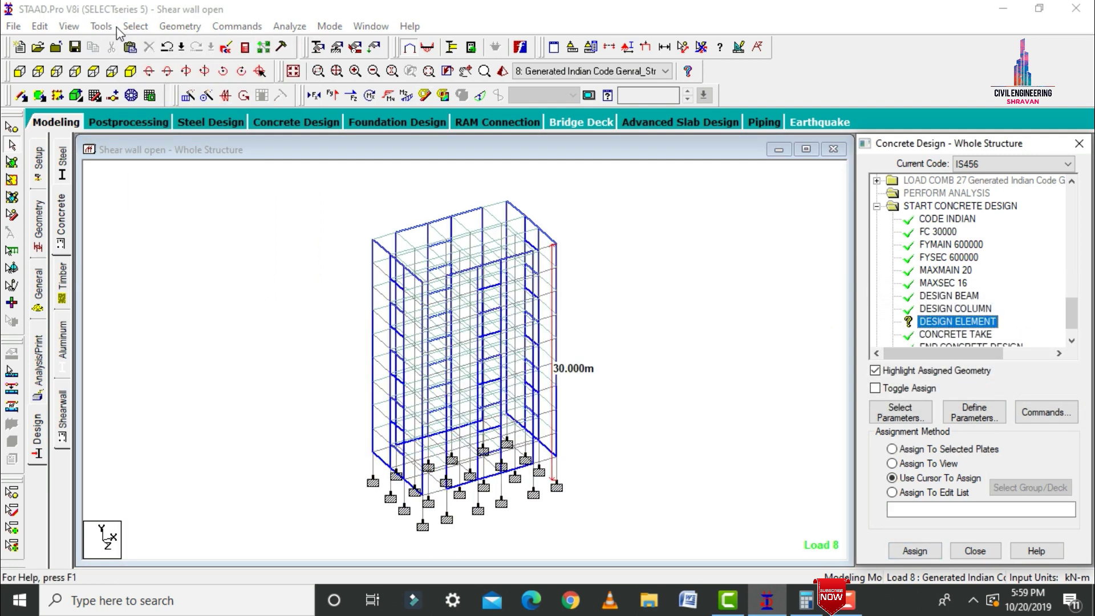
click(135, 26)
mouse_move(241, 321)
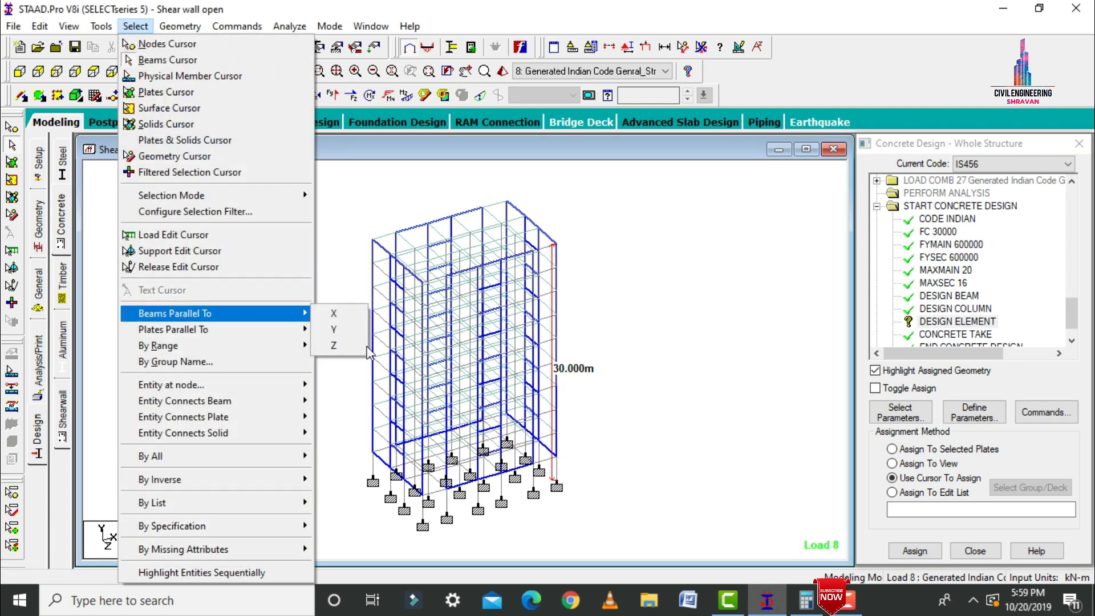
click(1000, 473)
click(941, 465)
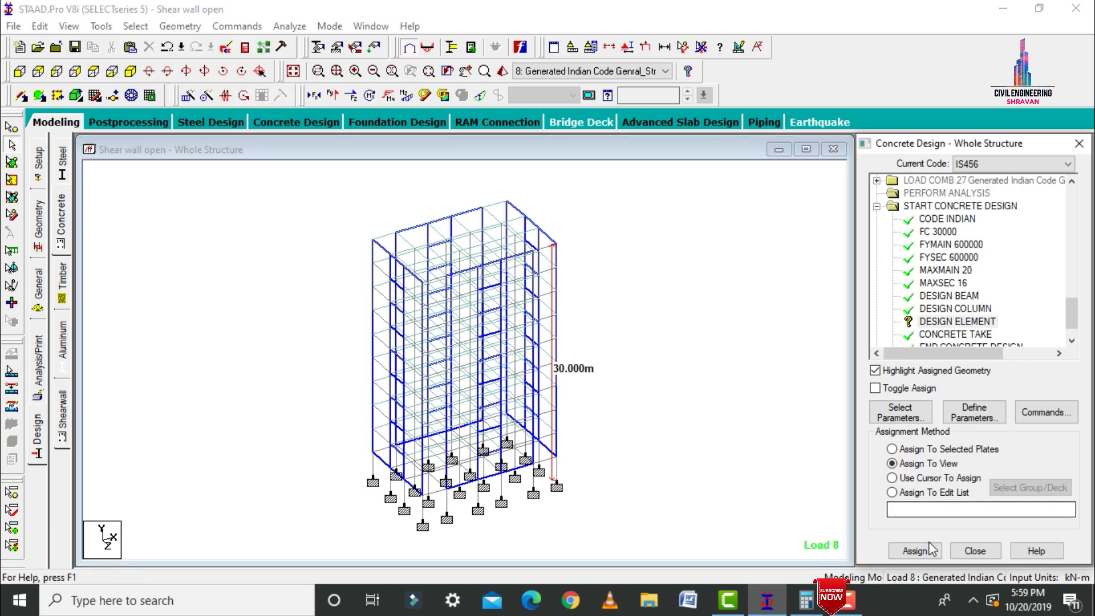
click(915, 551)
click(984, 390)
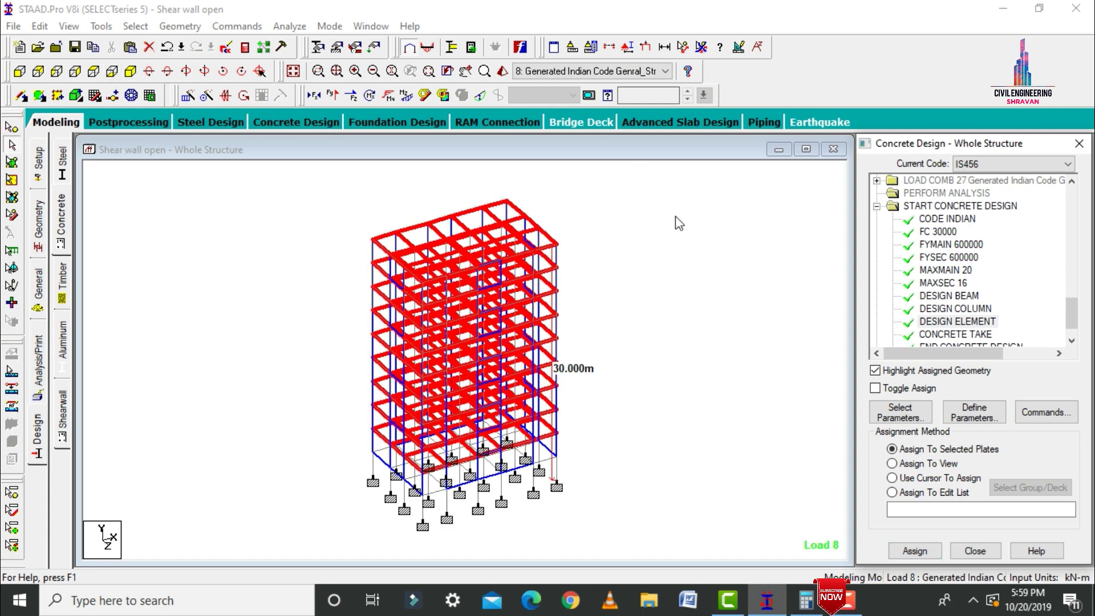
click(652, 250)
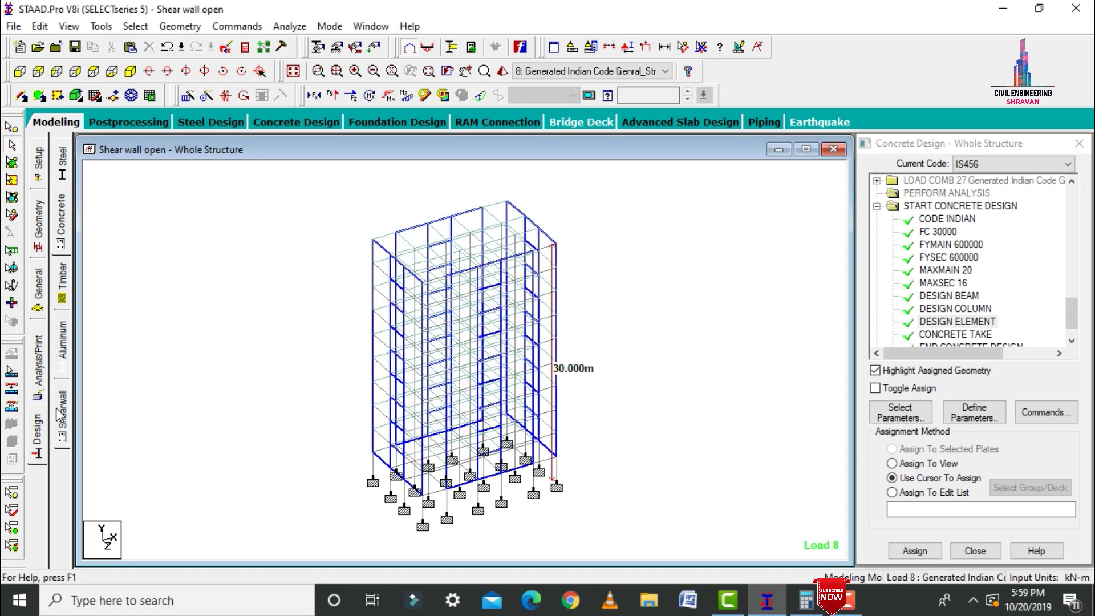
In the shear wall design, create a panel of type WALL covering the full extent of Surface 1.
click(61, 415)
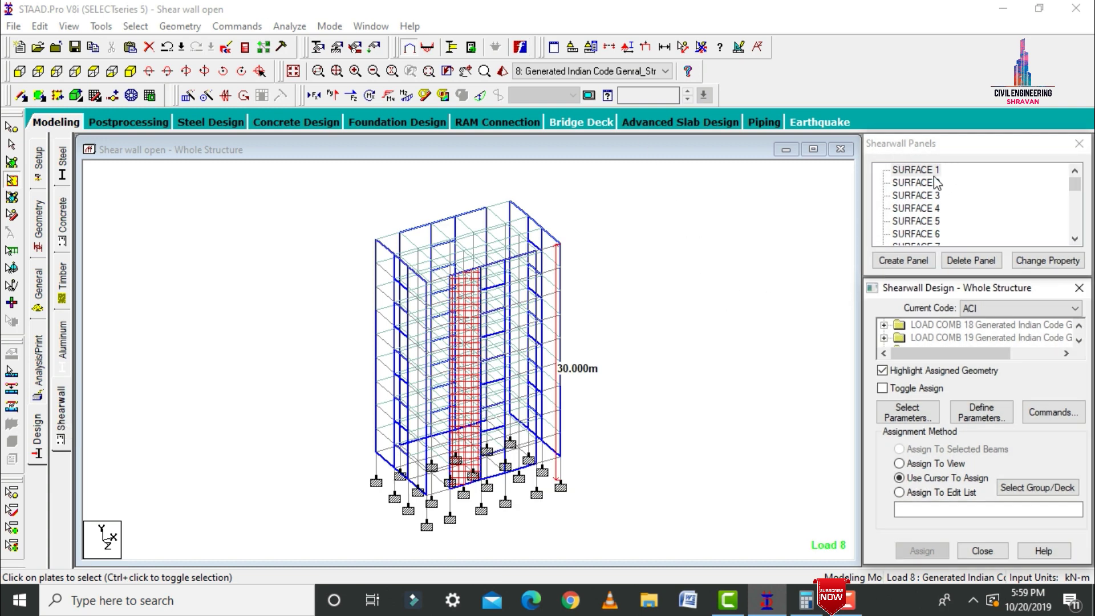
click(918, 171)
click(904, 261)
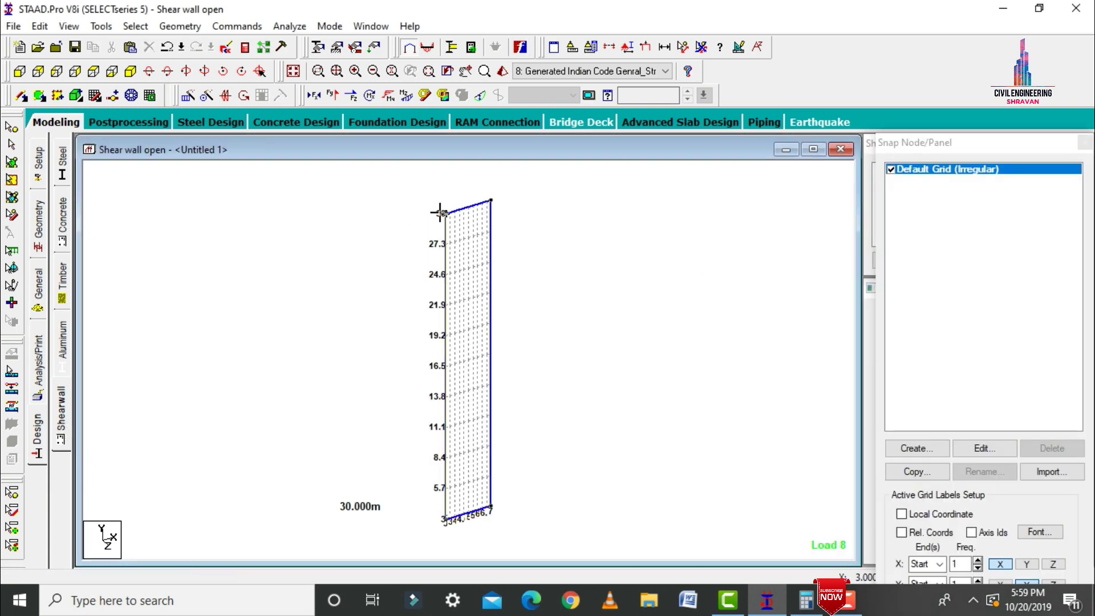
drag(470, 206, 502, 508)
click(492, 302)
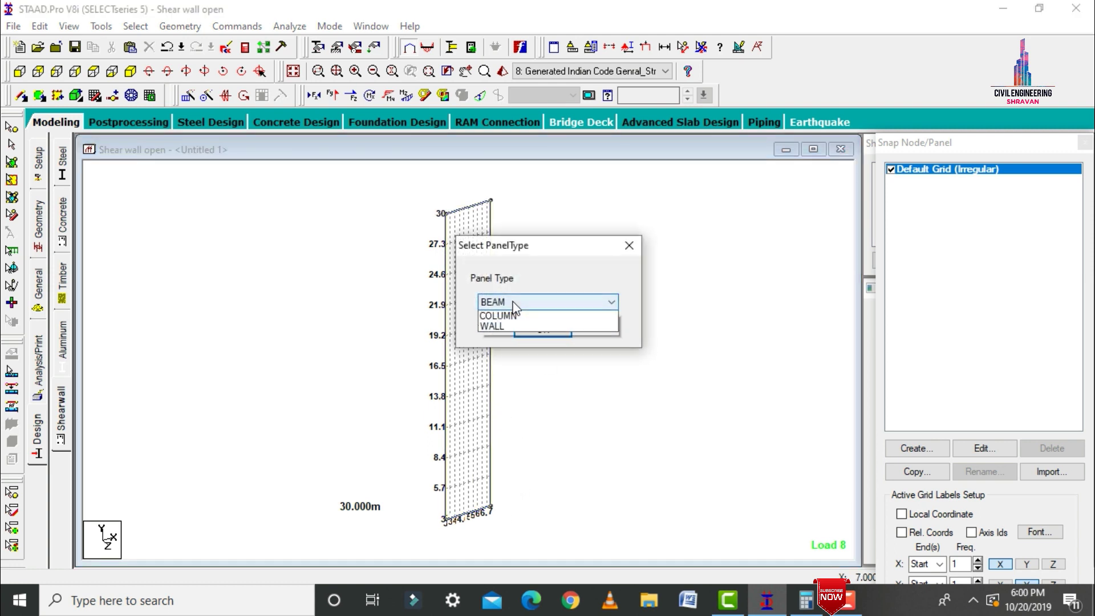
click(506, 337)
click(537, 330)
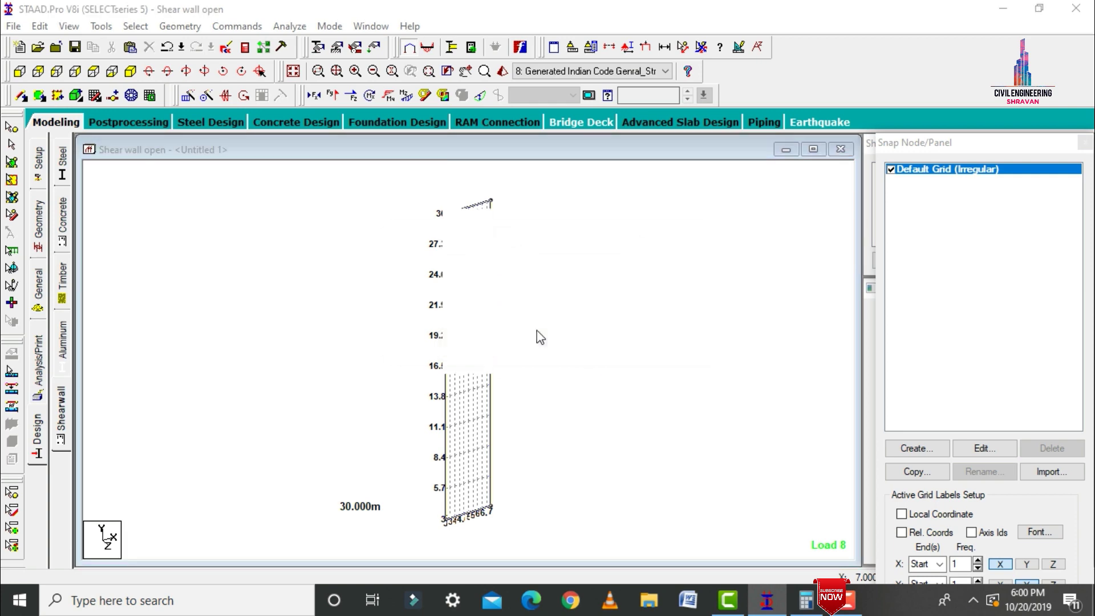
click(598, 335)
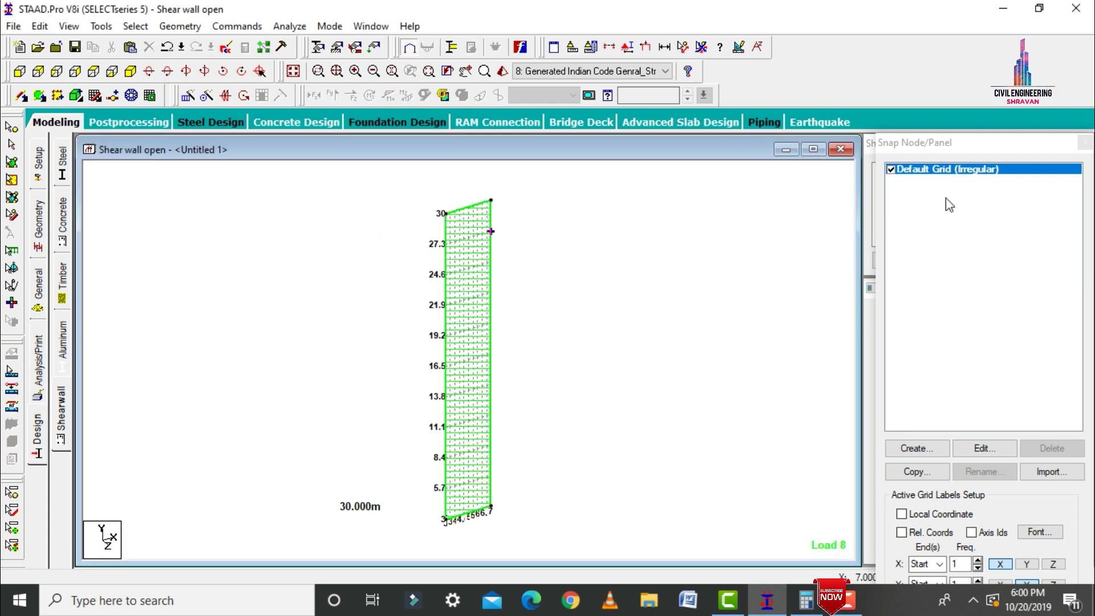
click(1082, 146)
Create a shear wall panel of type WALL covering the full extent of Surface 2.
click(916, 195)
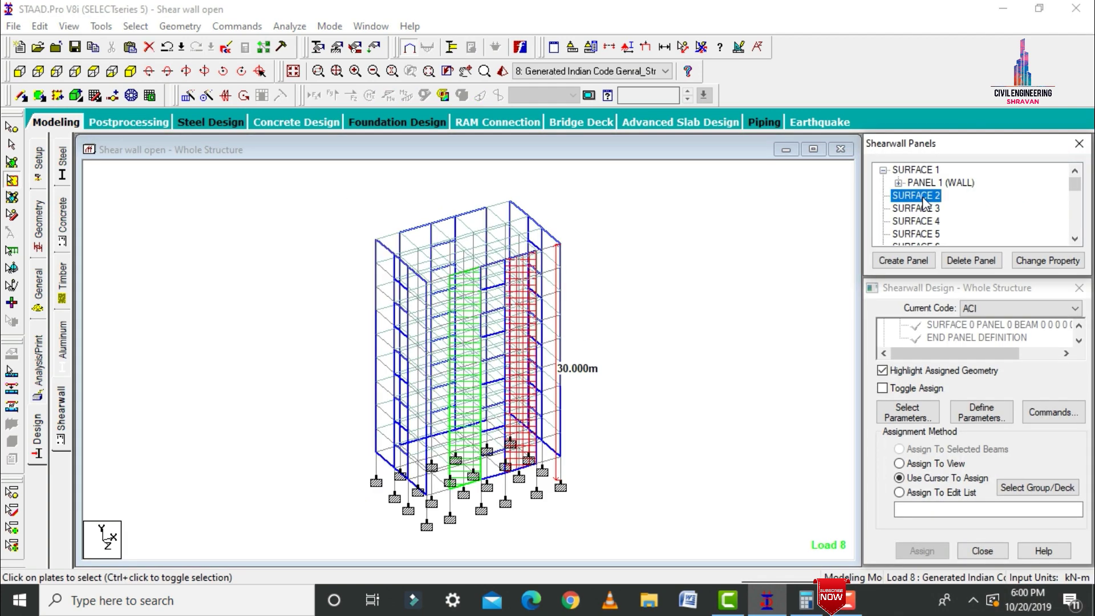
click(903, 261)
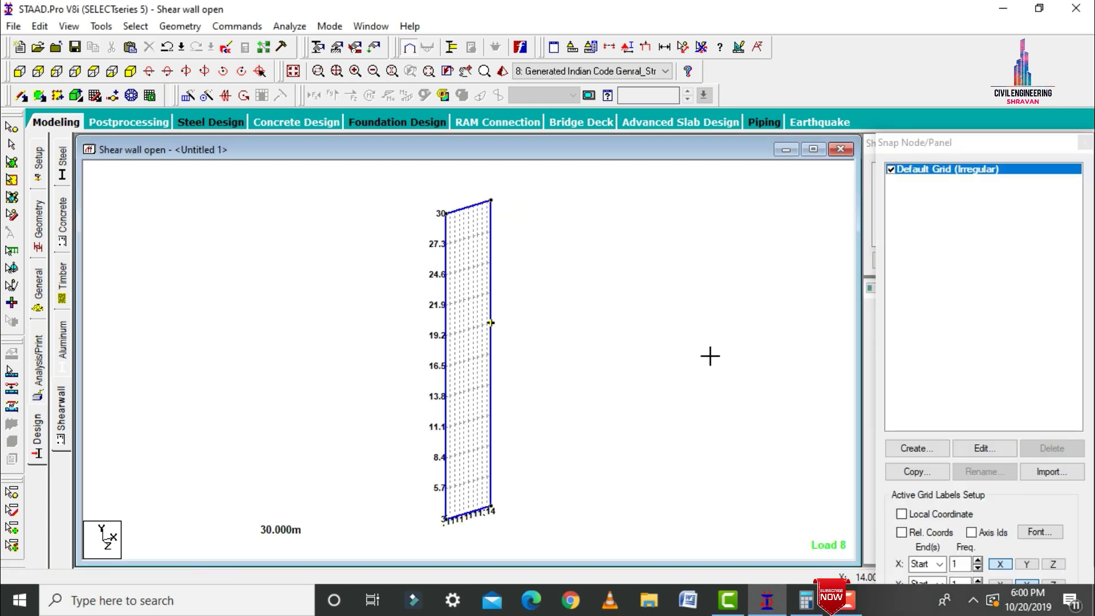
click(444, 519)
click(445, 218)
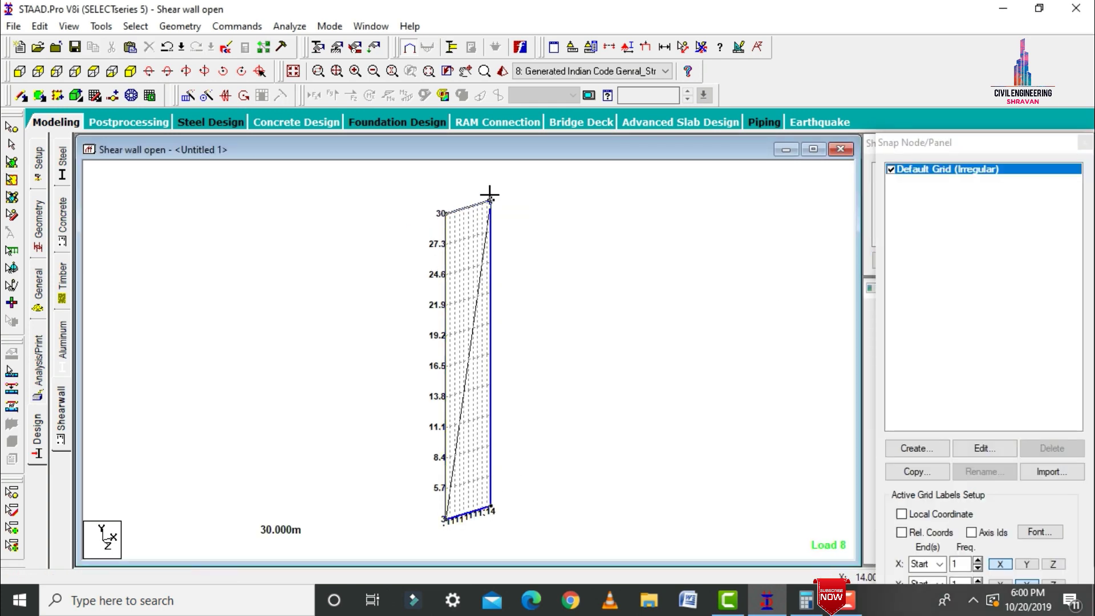
click(490, 200)
click(492, 506)
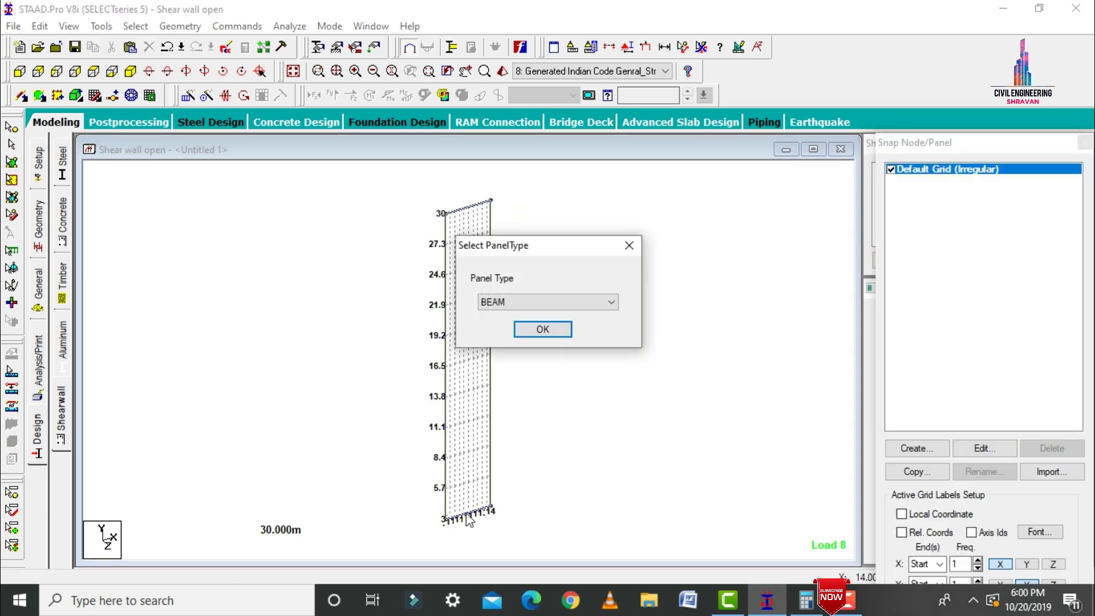
click(548, 301)
click(514, 337)
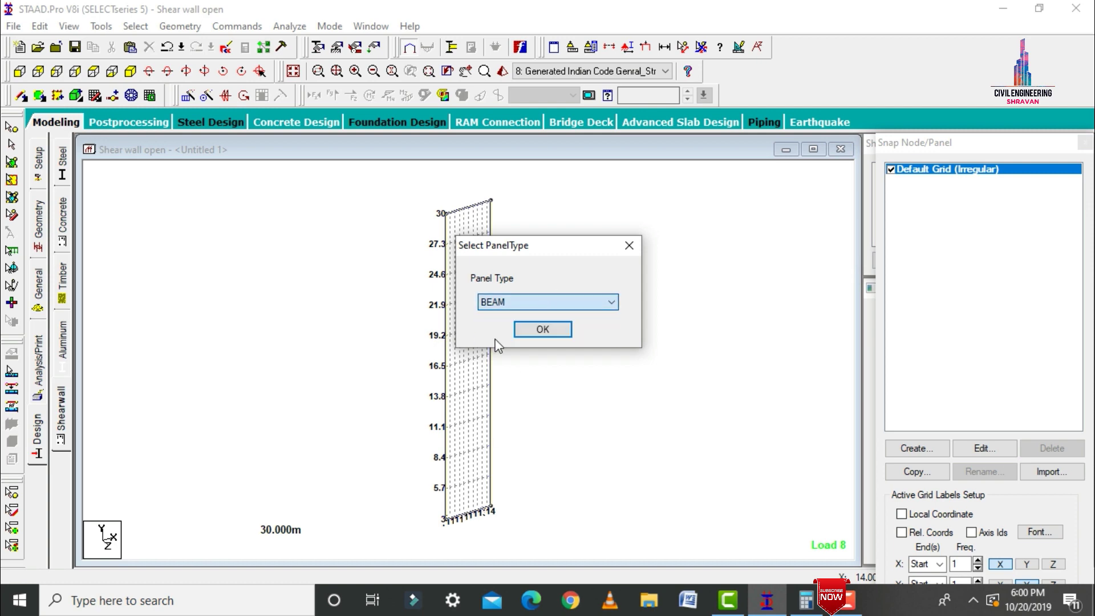
click(543, 330)
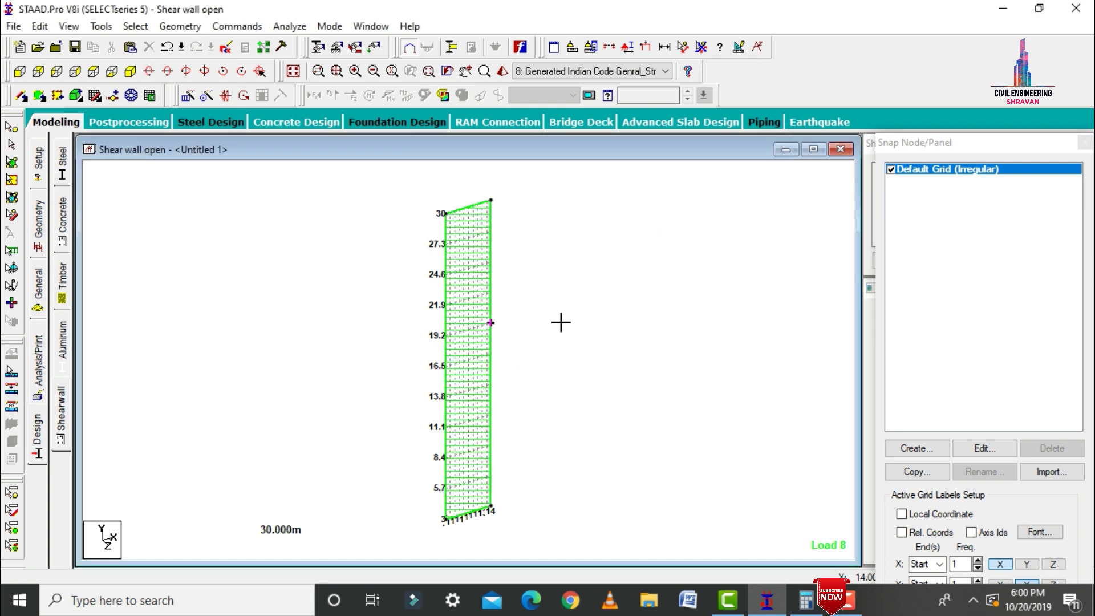
click(1085, 142)
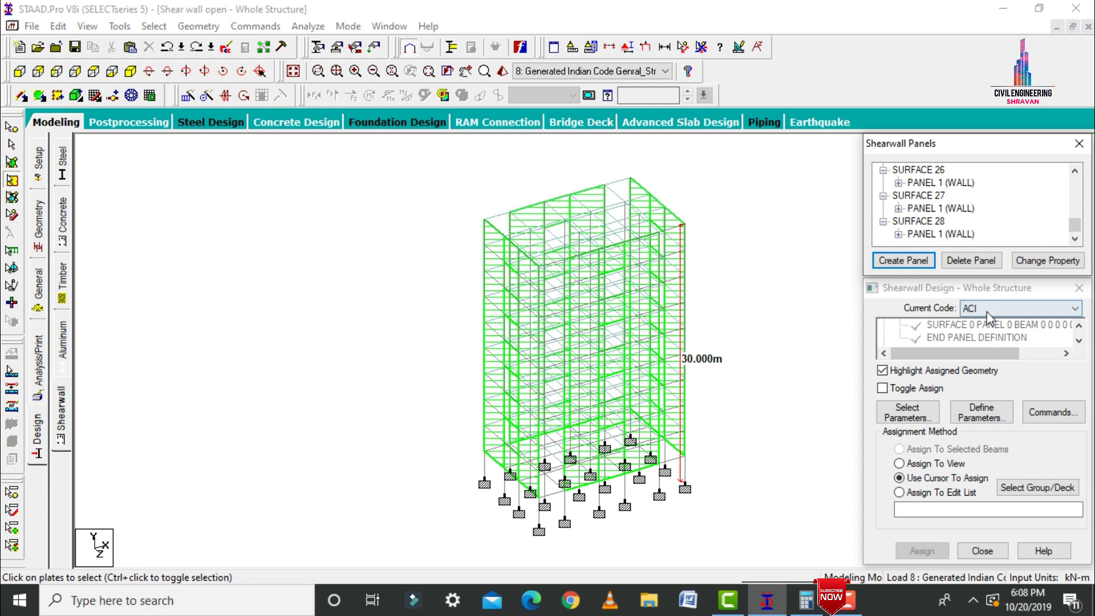
Set the shear wall design code to IS456 and keep only the Fc and Fymain parameters in the selection.
click(1004, 308)
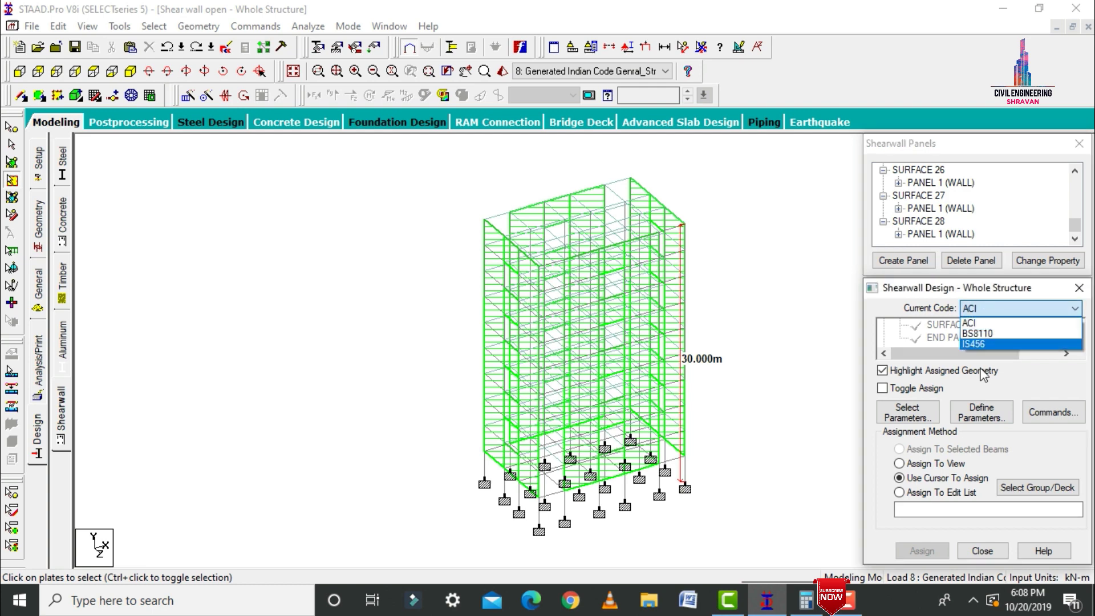
click(973, 344)
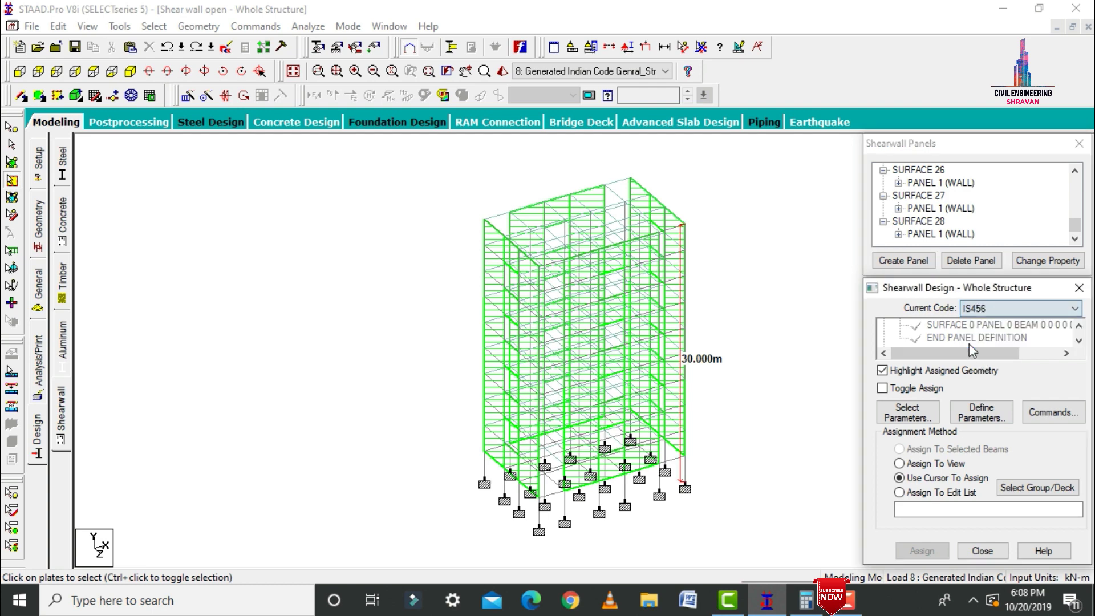
click(904, 411)
click(879, 456)
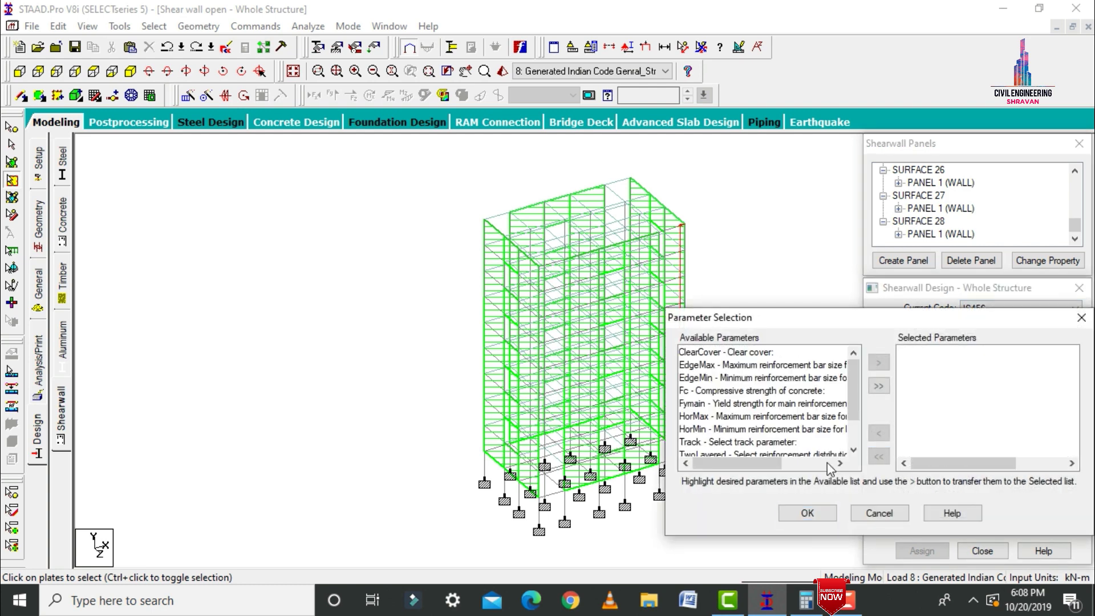
click(722, 392)
double_click(721, 392)
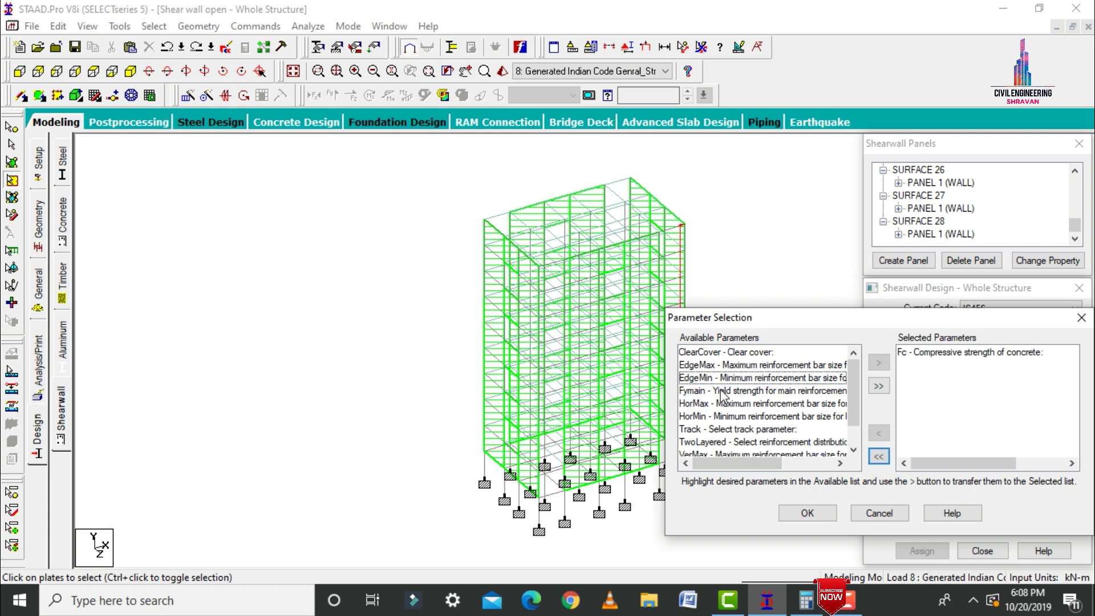
double_click(721, 392)
click(808, 513)
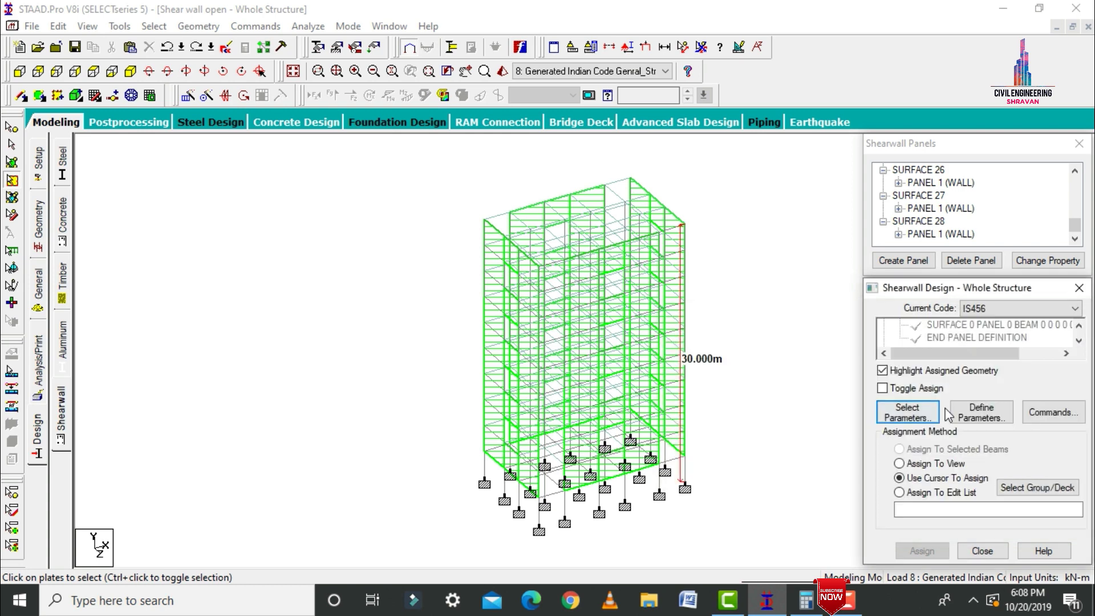
Add the shear wall parameters FC 40000 kN/m2 and FYMAIN 600000 kN/m2, plus the DESIGN SHEARWALL command.
click(981, 412)
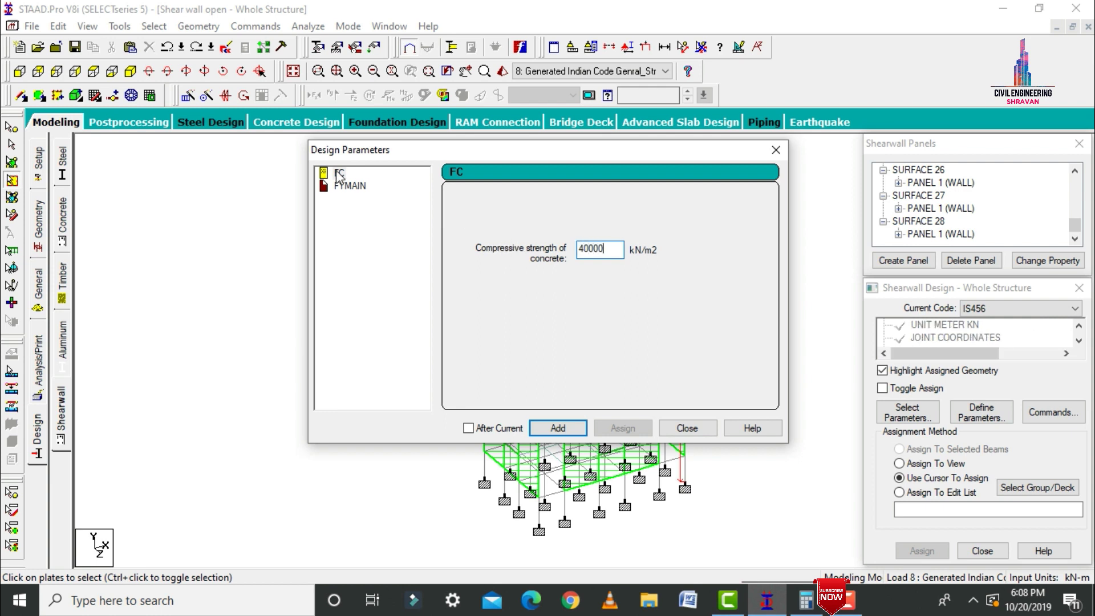
click(346, 186)
key(Tab)
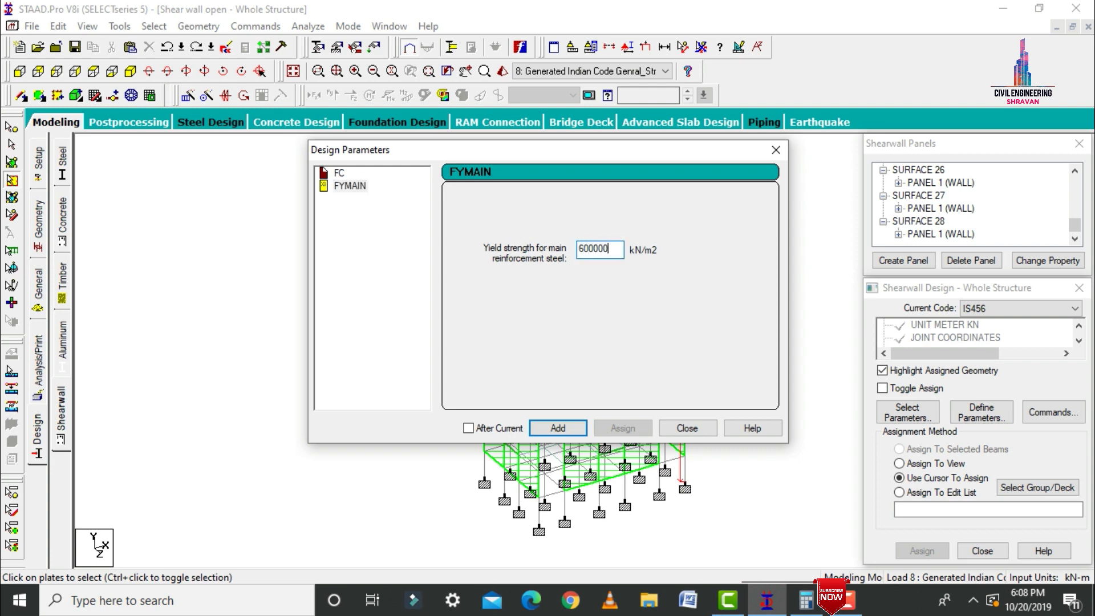
click(687, 428)
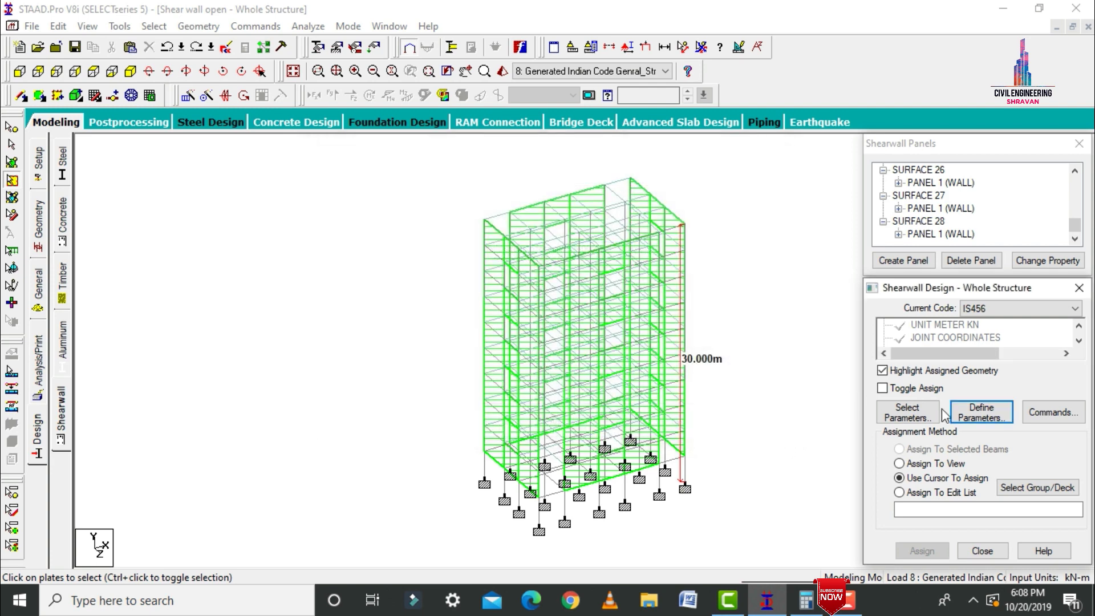
click(1049, 412)
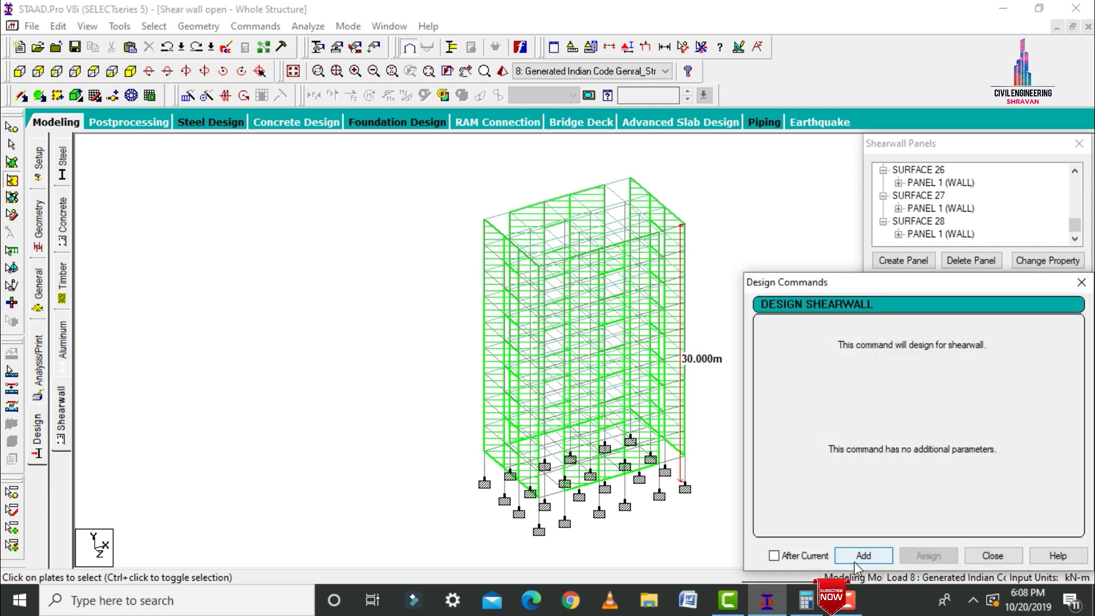
click(993, 556)
Assign the FC 40000 parameter to all shear wall surfaces in the view.
scroll(1079, 342, down, 6)
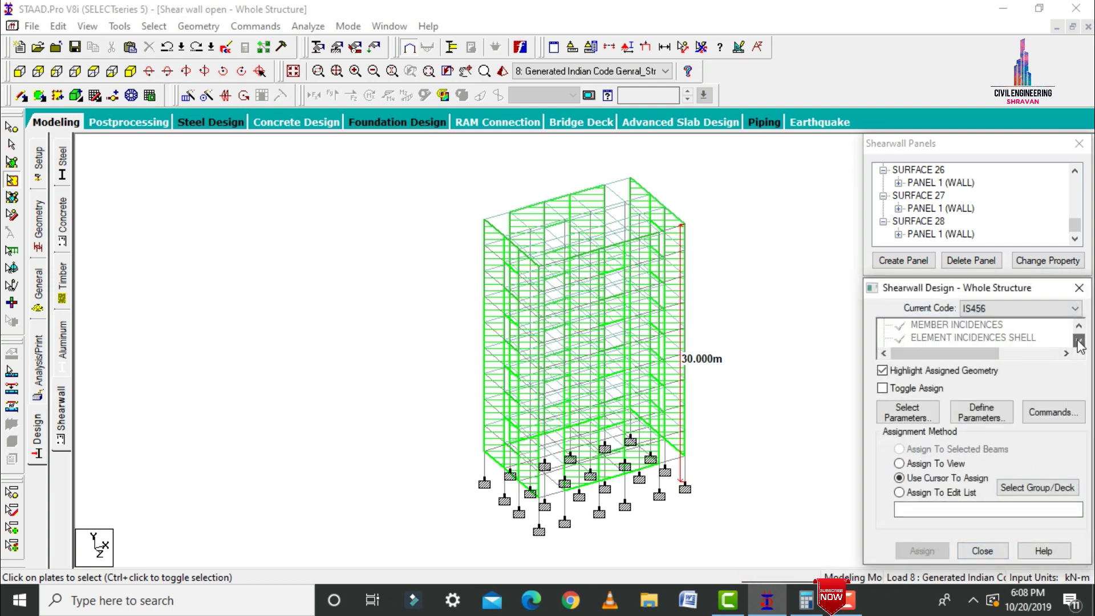
scroll(1079, 342, down, 8)
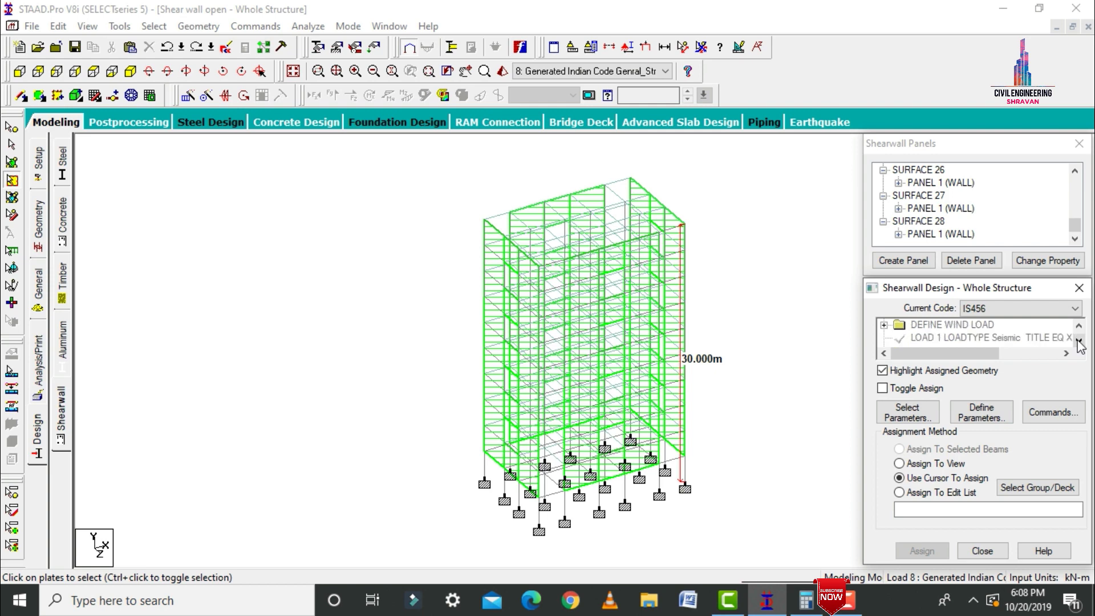
scroll(1079, 343, down, 3)
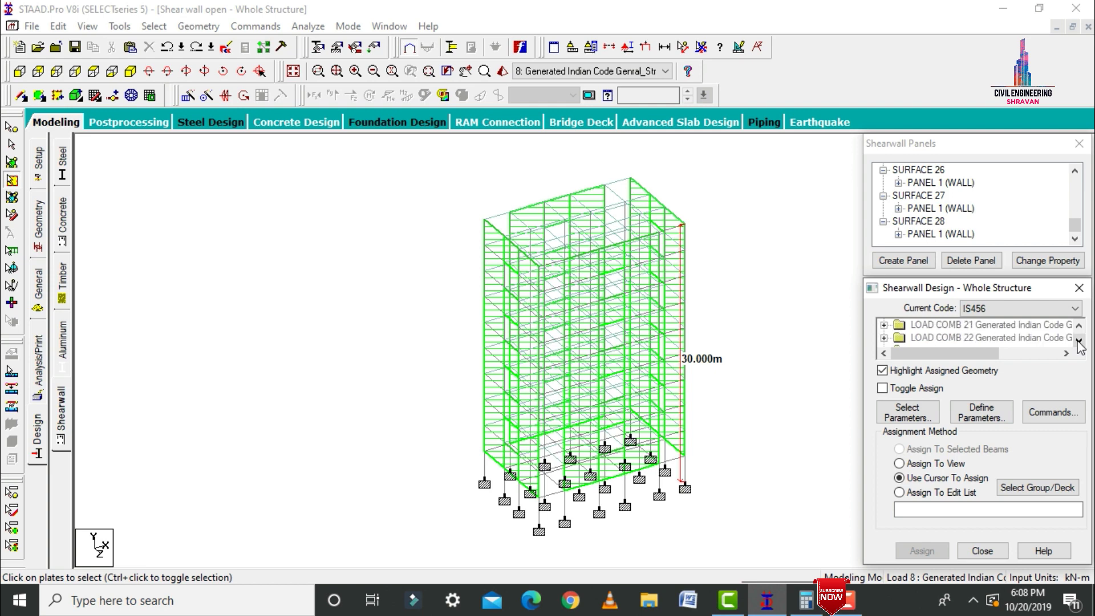
scroll(1079, 344, down, 6)
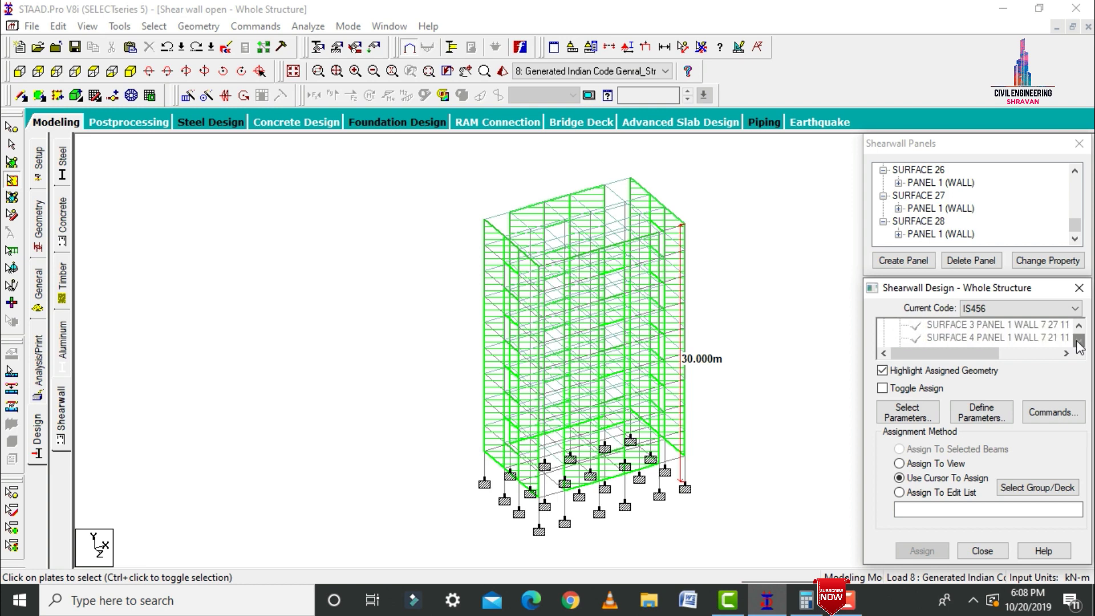
scroll(1079, 344, down, 2)
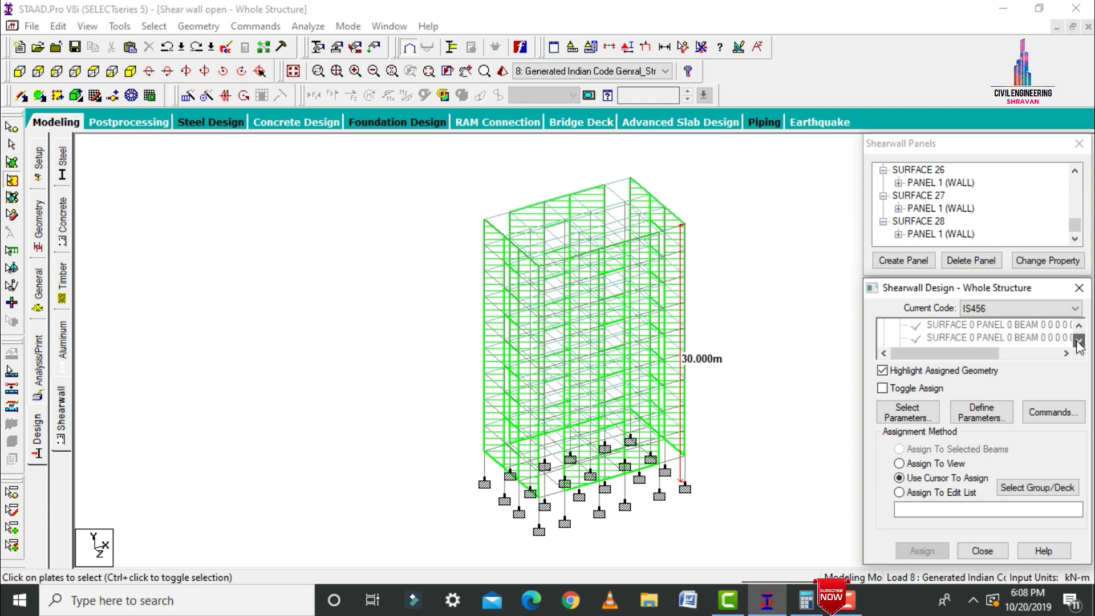
scroll(1079, 344, down, 3)
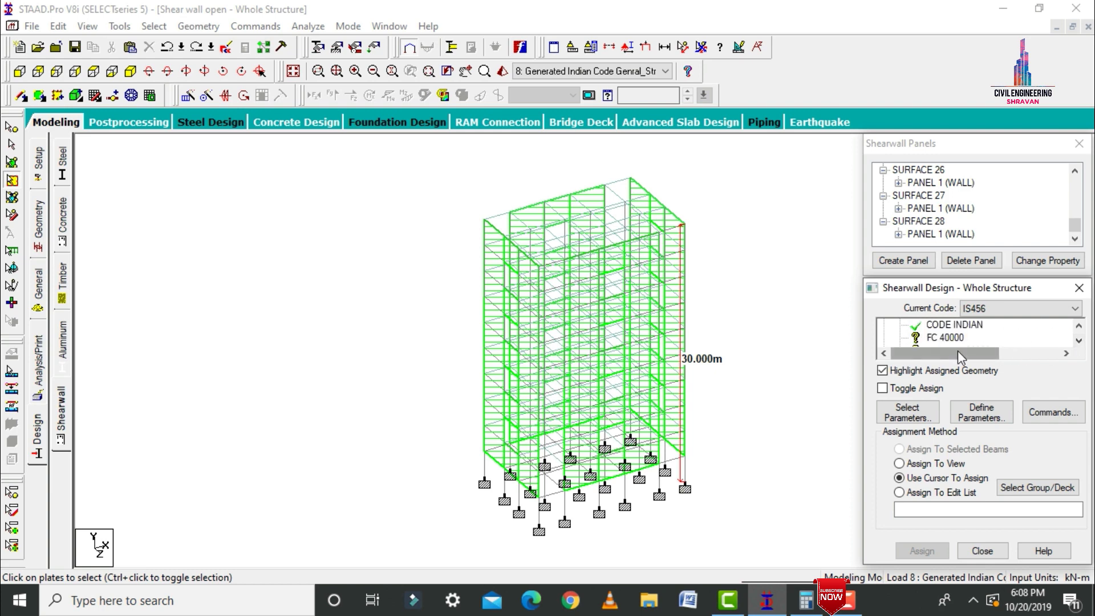
click(946, 338)
click(916, 469)
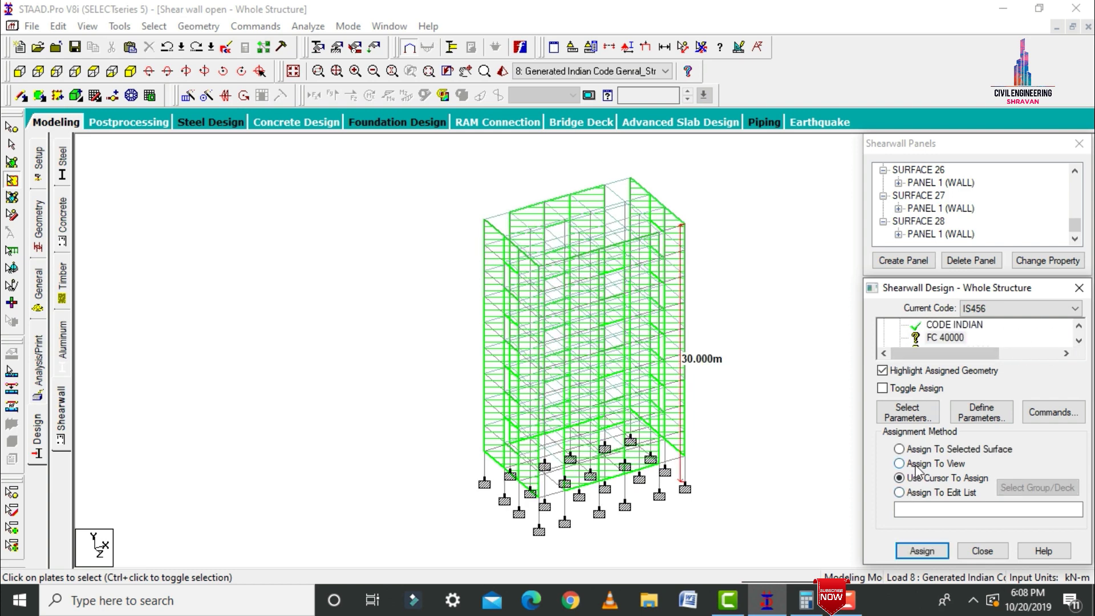
click(921, 551)
click(982, 465)
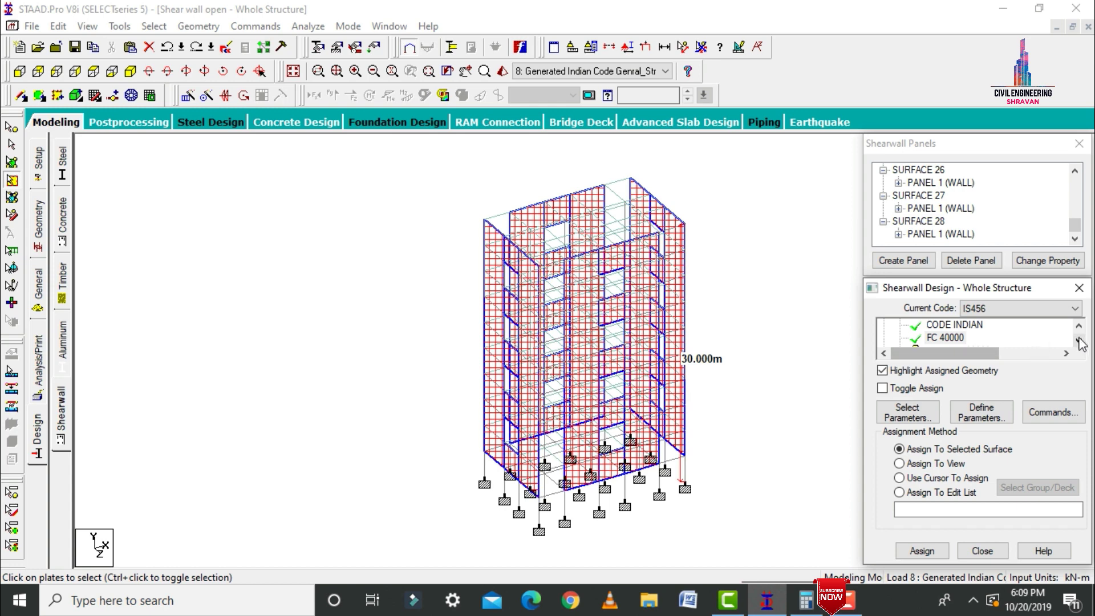
Assign the FYMAIN 600000 parameter to all shear wall surfaces in the view.
click(1079, 341)
click(1079, 341)
click(973, 327)
click(900, 463)
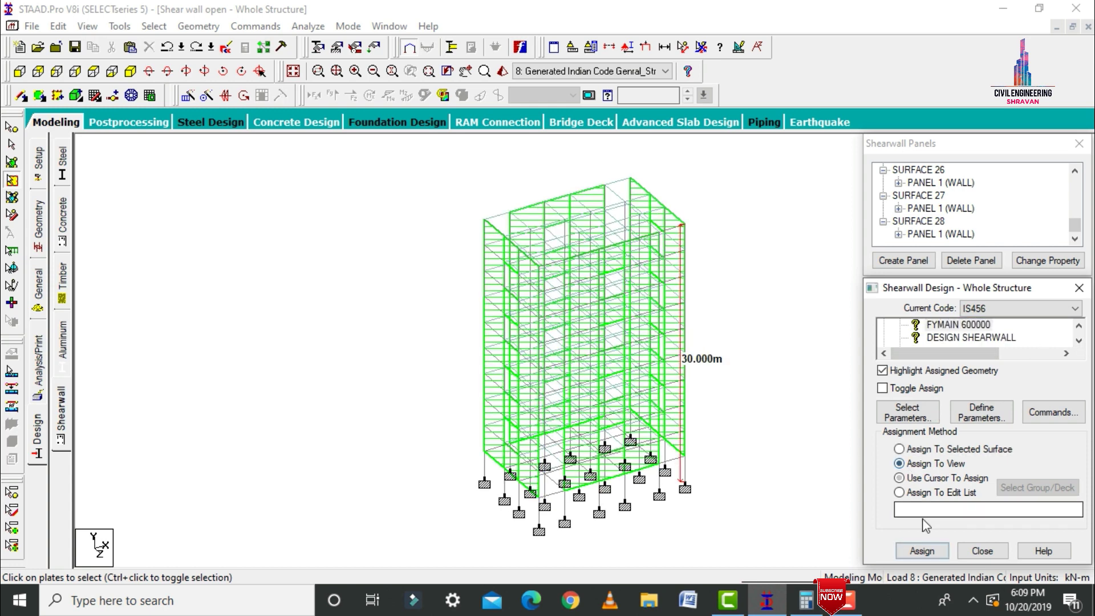
click(920, 551)
click(983, 464)
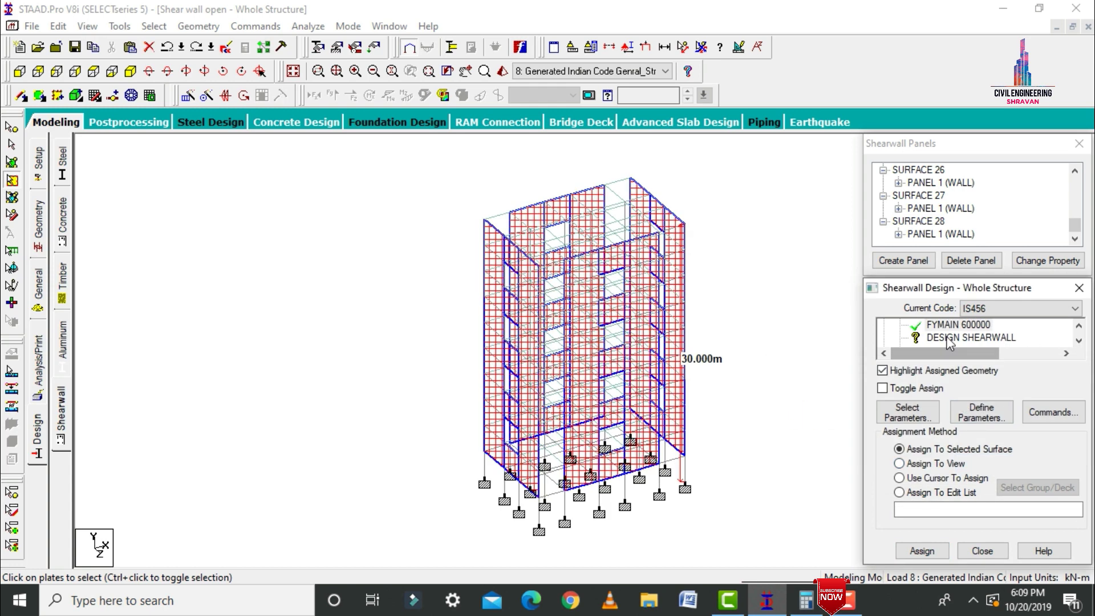
Assign the DESIGN SHEARWALL command to all surfaces in the view.
click(971, 337)
click(907, 478)
click(921, 551)
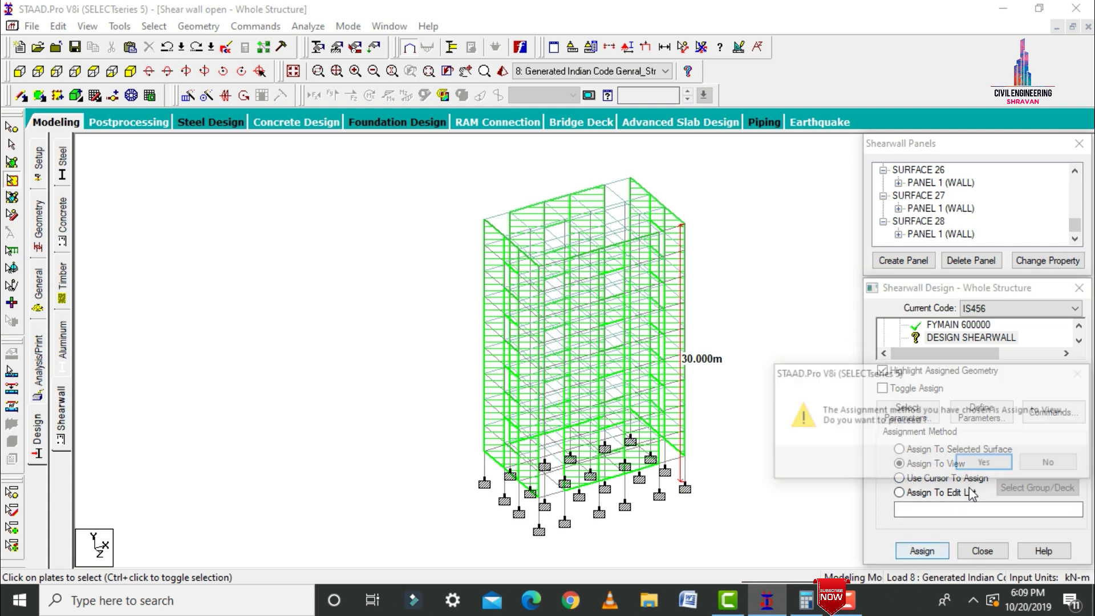
click(959, 462)
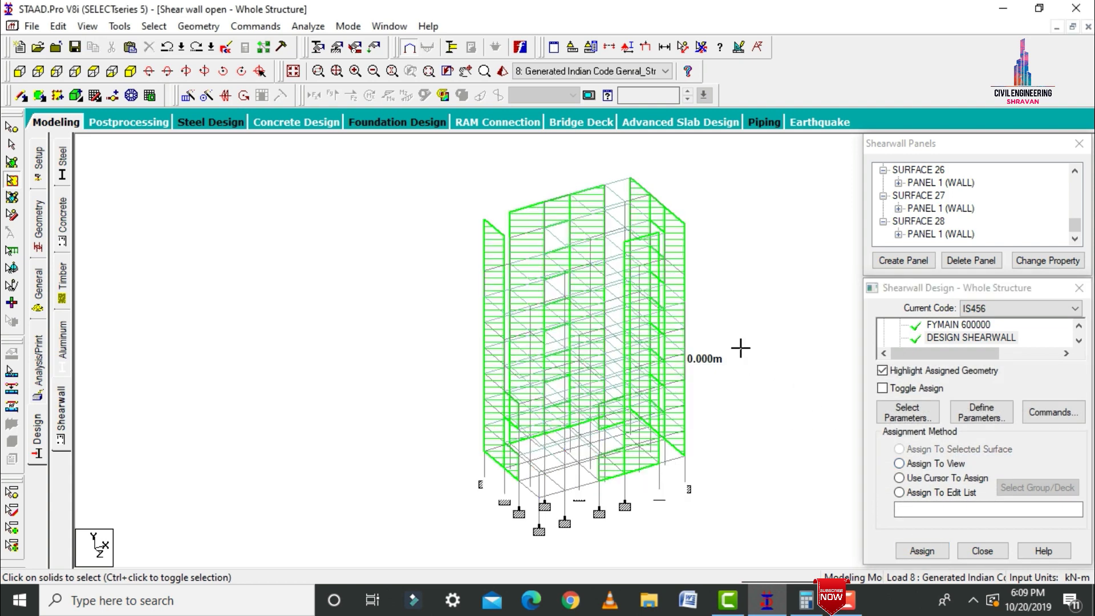
Save the modified structure and run the analysis without adding another analysis command.
click(41, 359)
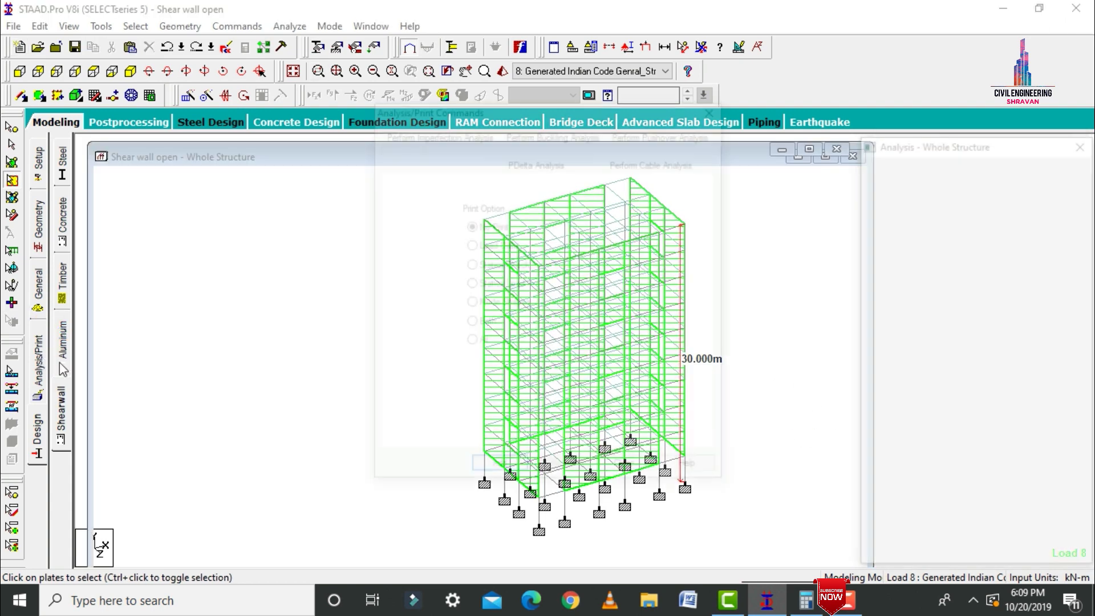
click(486, 471)
click(627, 471)
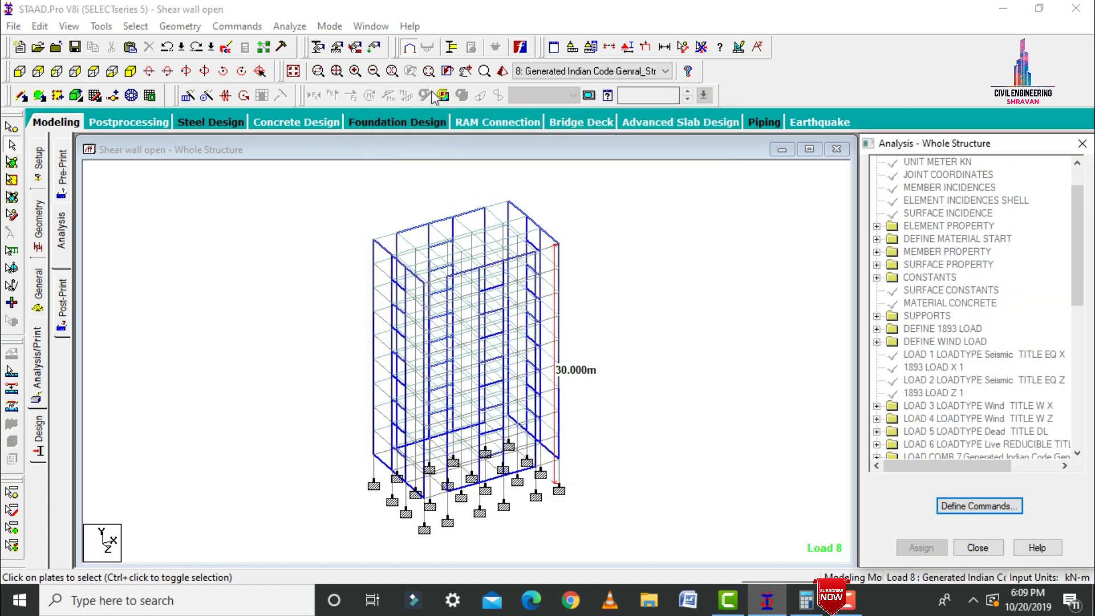
click(289, 26)
click(317, 44)
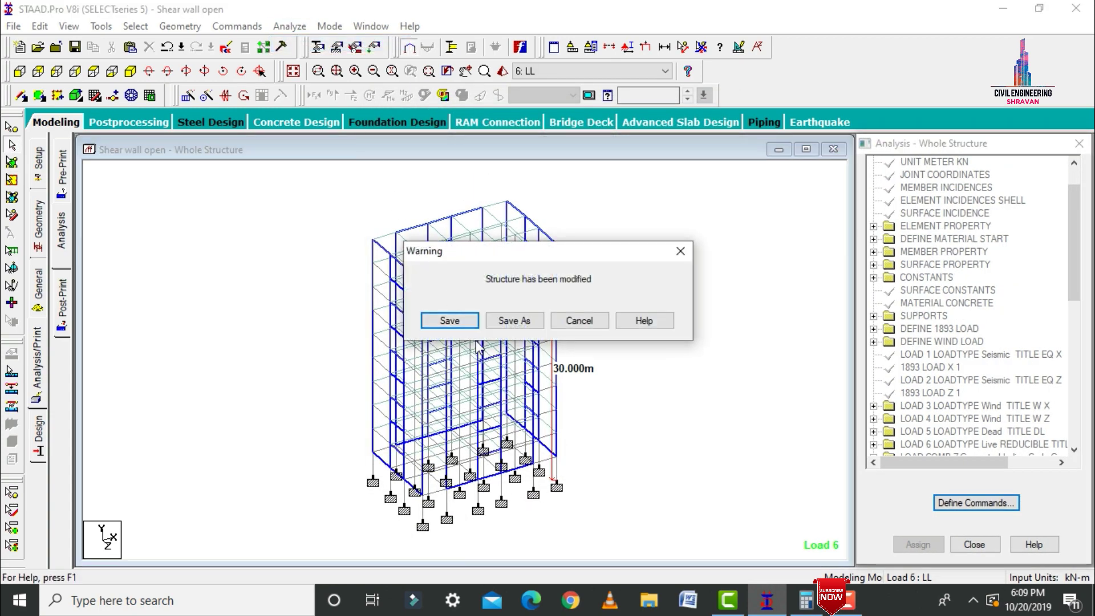
click(448, 318)
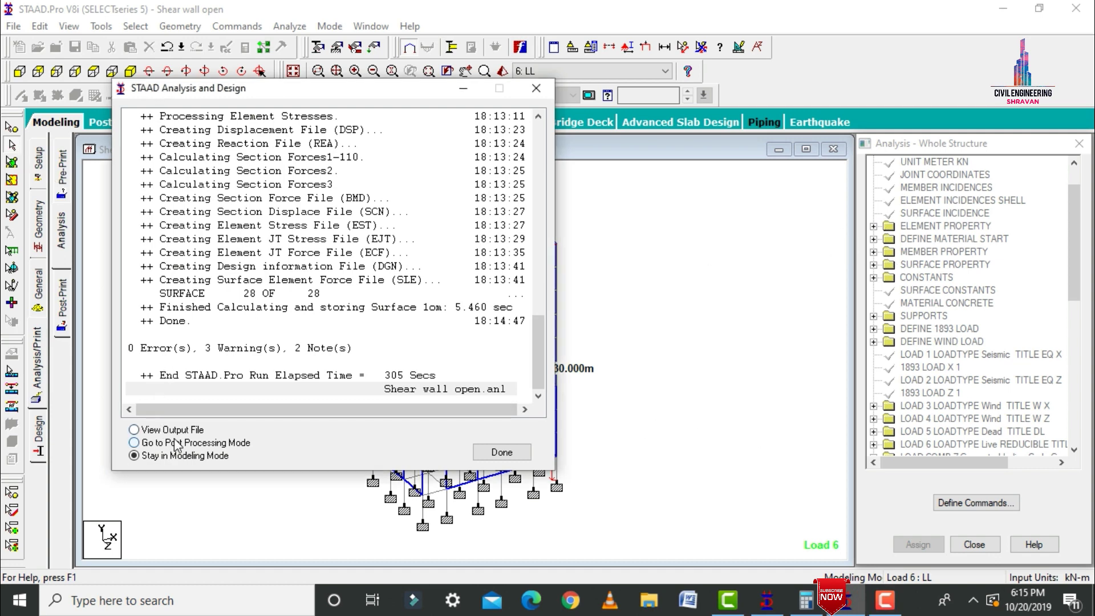
Finish the analysis run by going to post processing mode with all load cases included in the results.
click(487, 451)
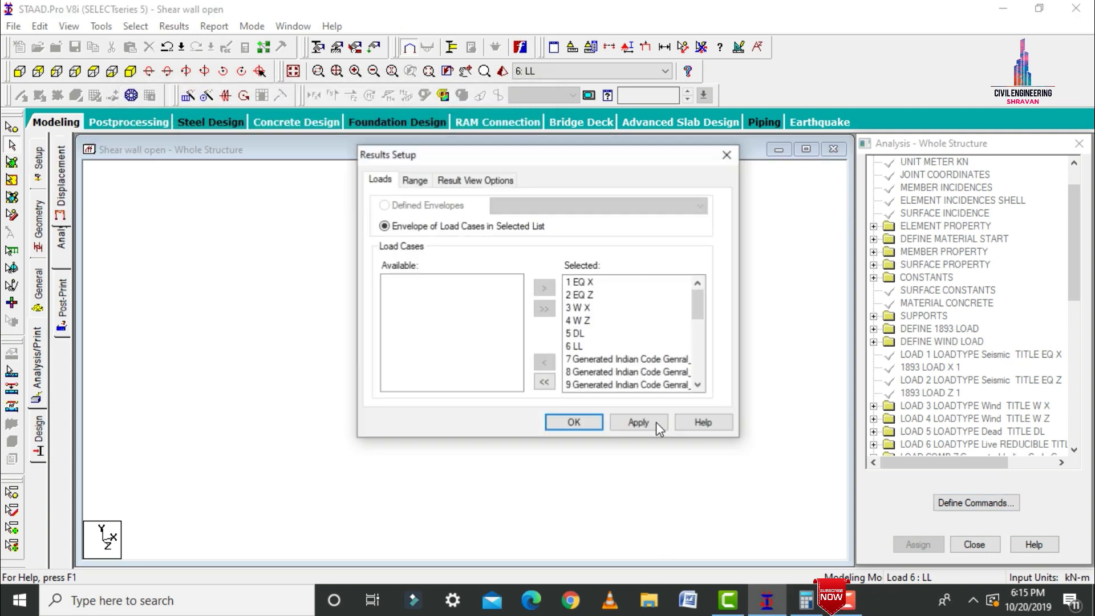
click(650, 427)
click(572, 422)
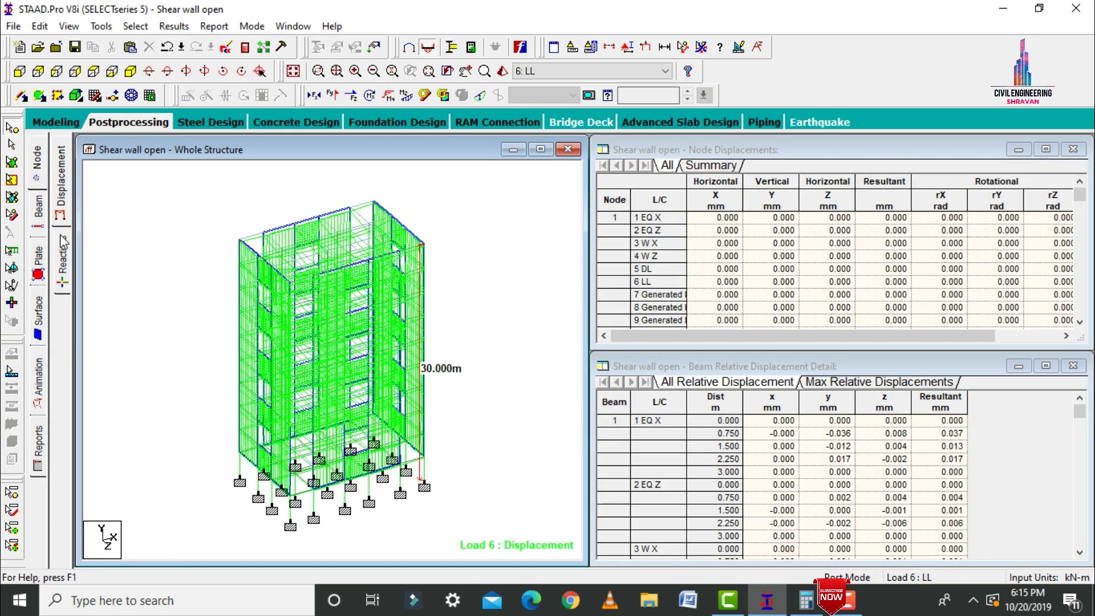
Open the beam force results and display the Mz bending moment diagram on the structure.
click(38, 210)
click(405, 103)
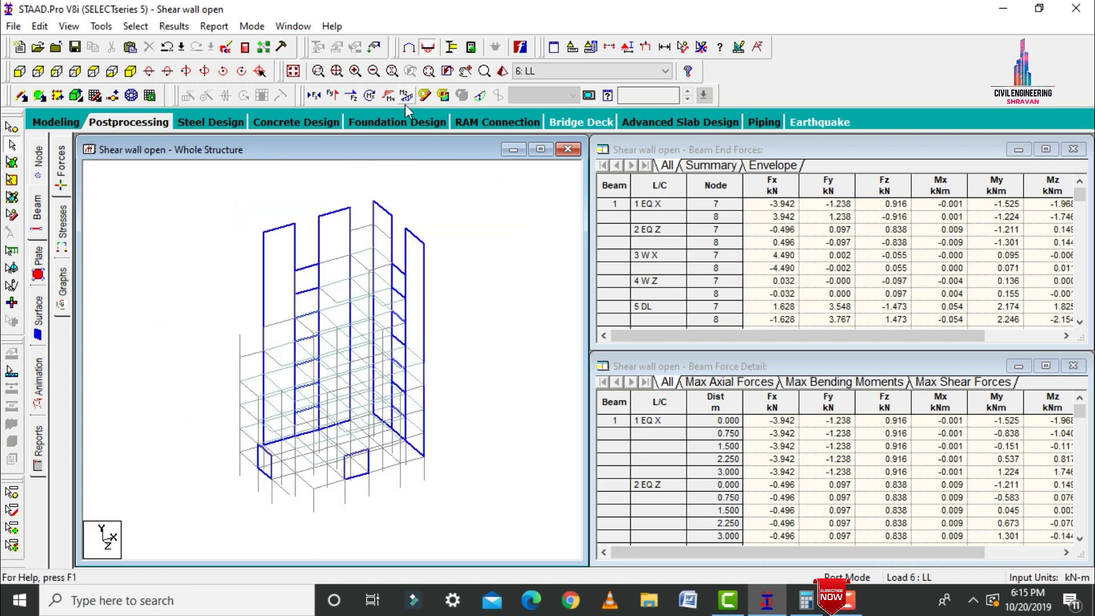
Review the IS-456 concrete design of the 3 m roof-level edge beam beginning at the structure's upper corner.
click(251, 237)
double_click(252, 238)
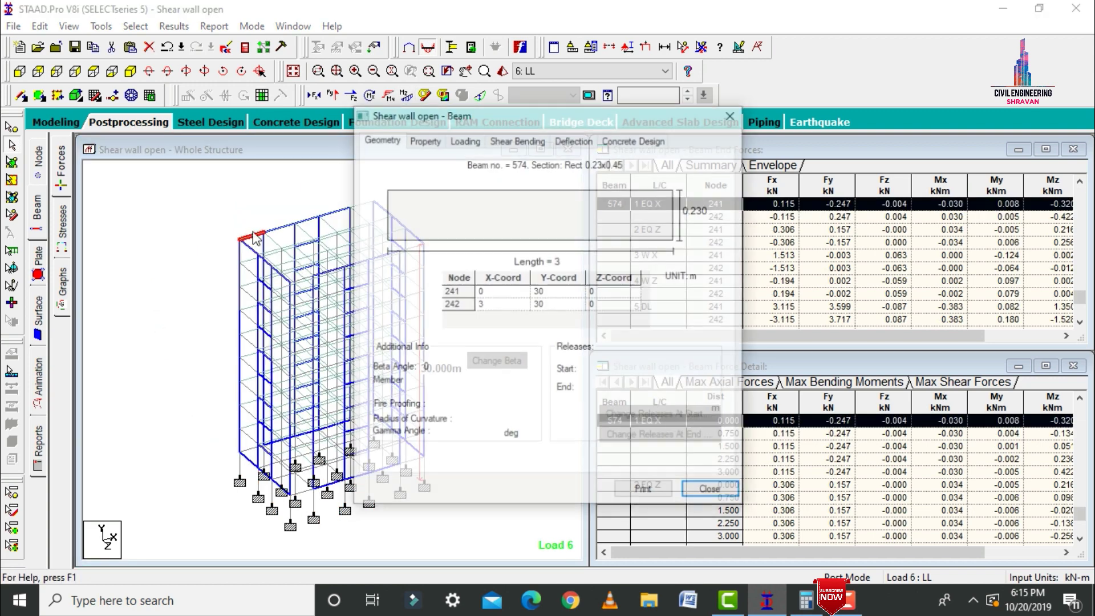
click(634, 138)
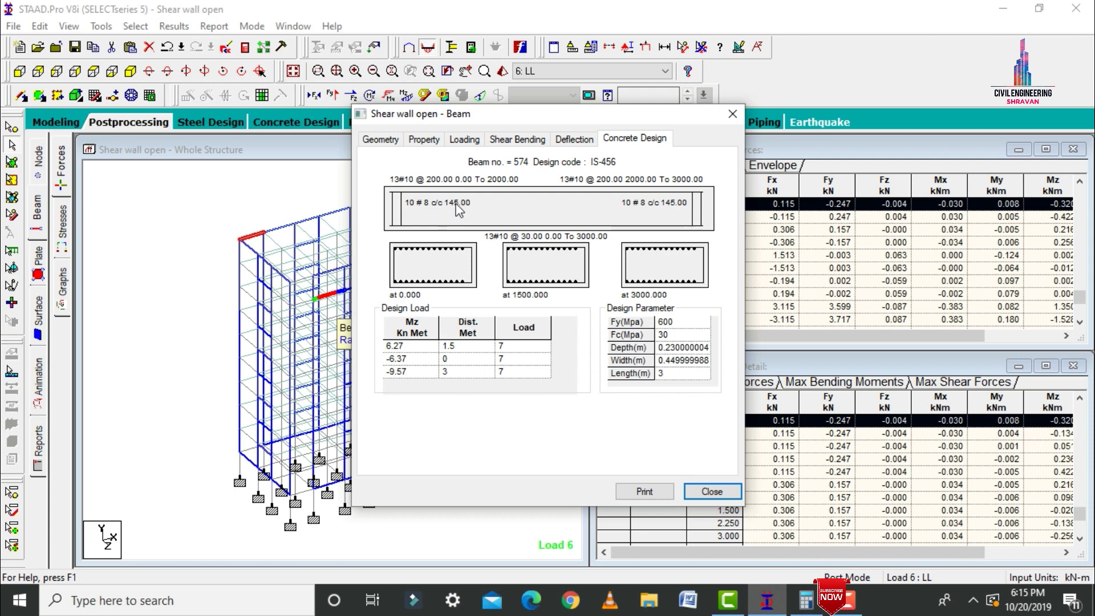
click(733, 114)
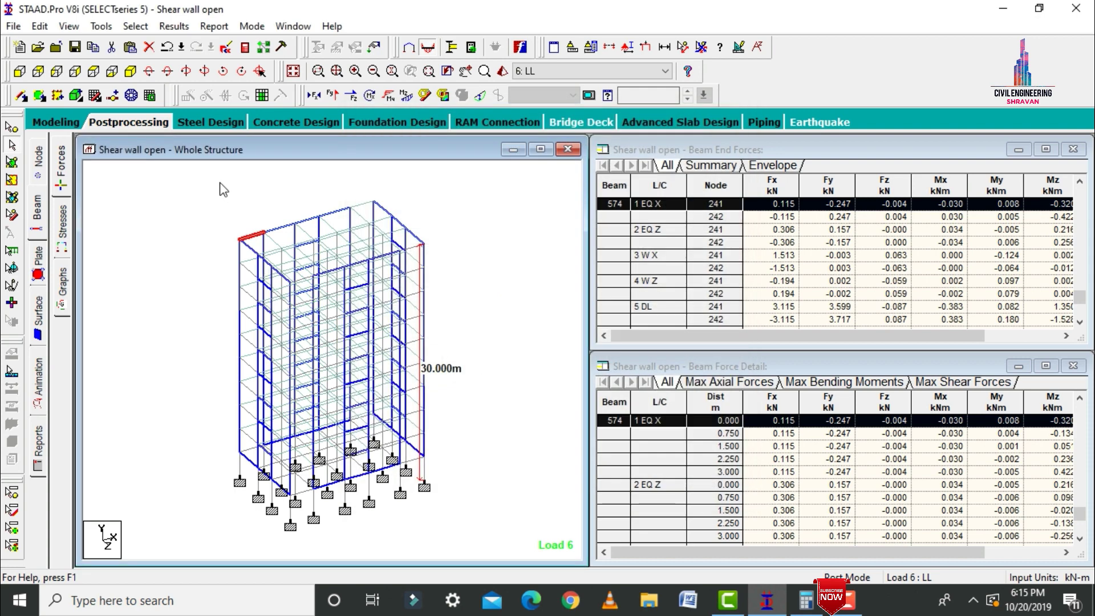
Review the concrete design of the top-storey corner column below that beam, and clear the selection.
double_click(244, 253)
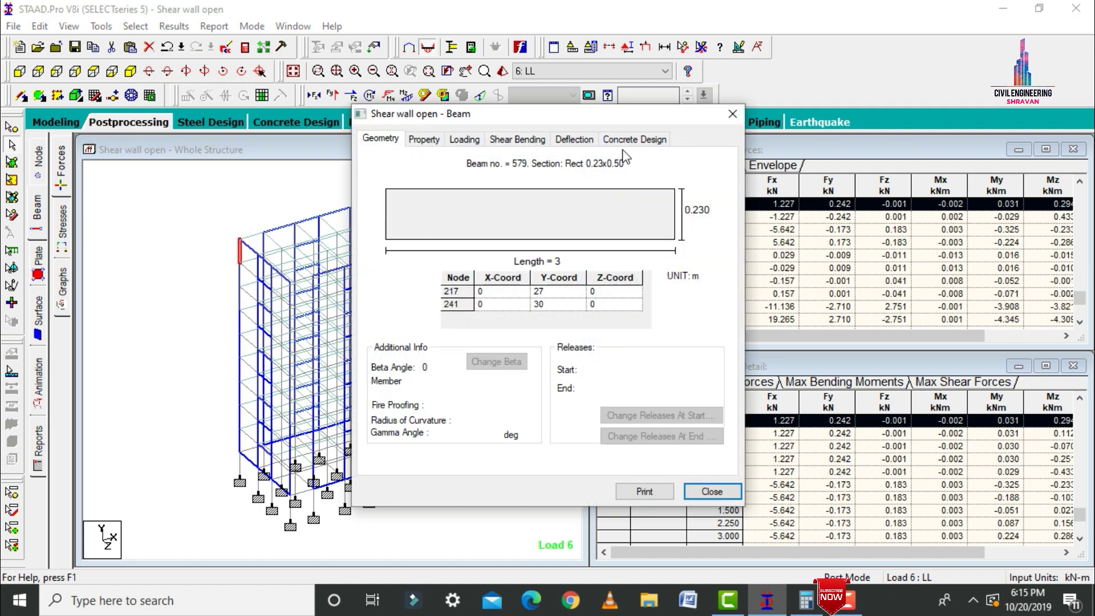
click(616, 141)
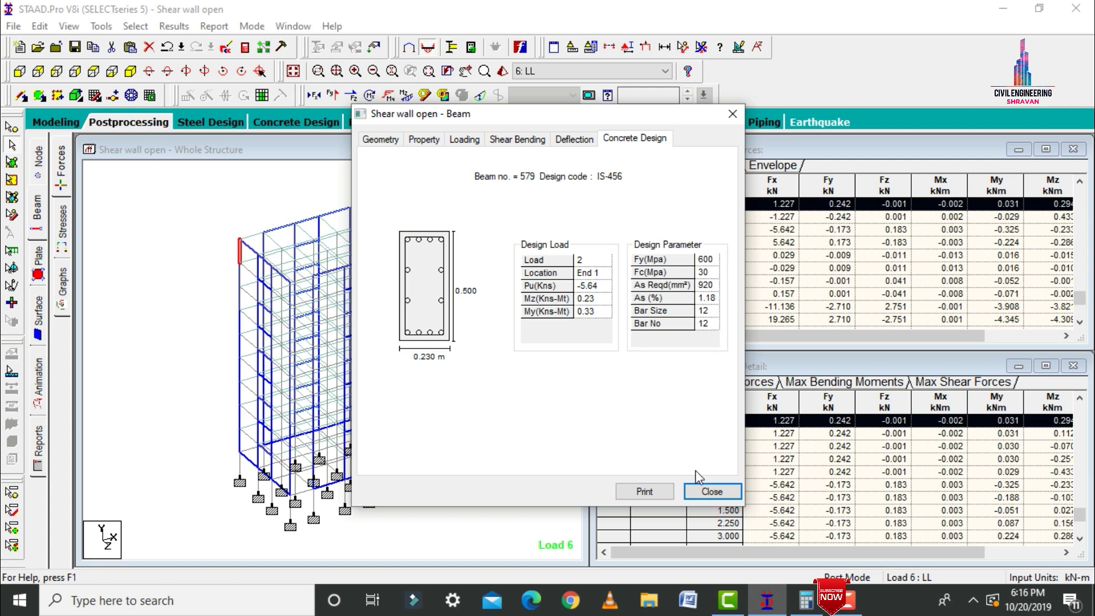
click(702, 498)
click(207, 230)
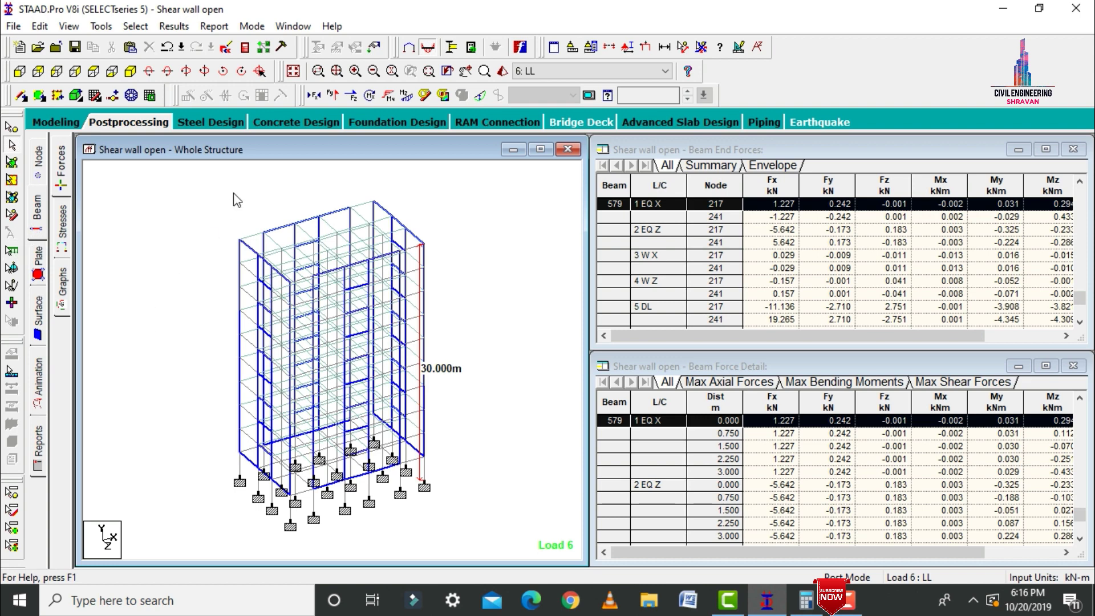
Open the analysis output file and examine the beam and column reinforcement in its concrete design results.
click(245, 48)
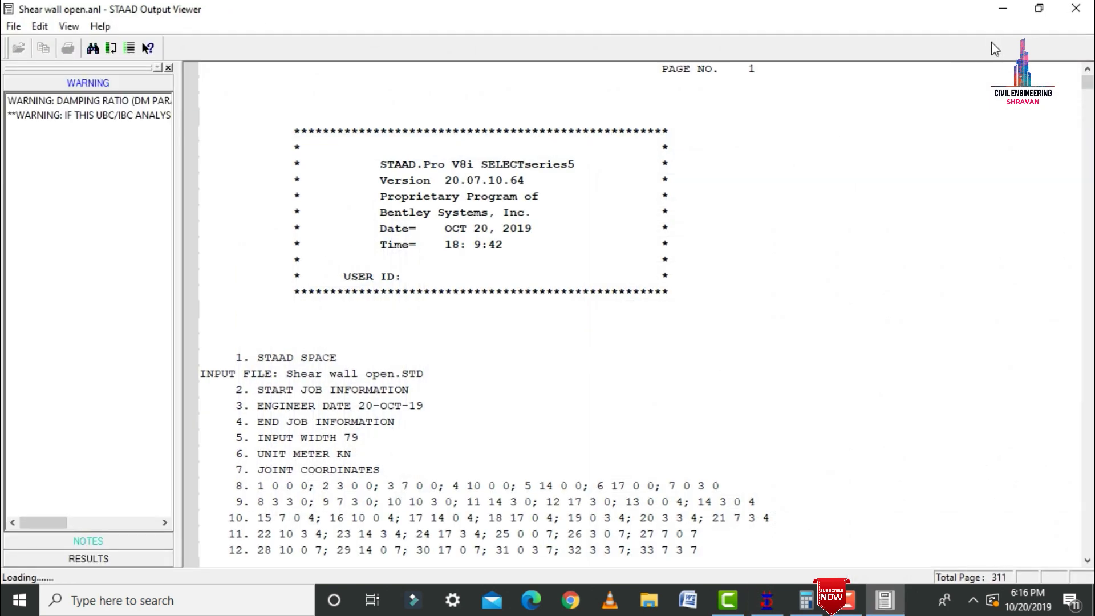
click(89, 559)
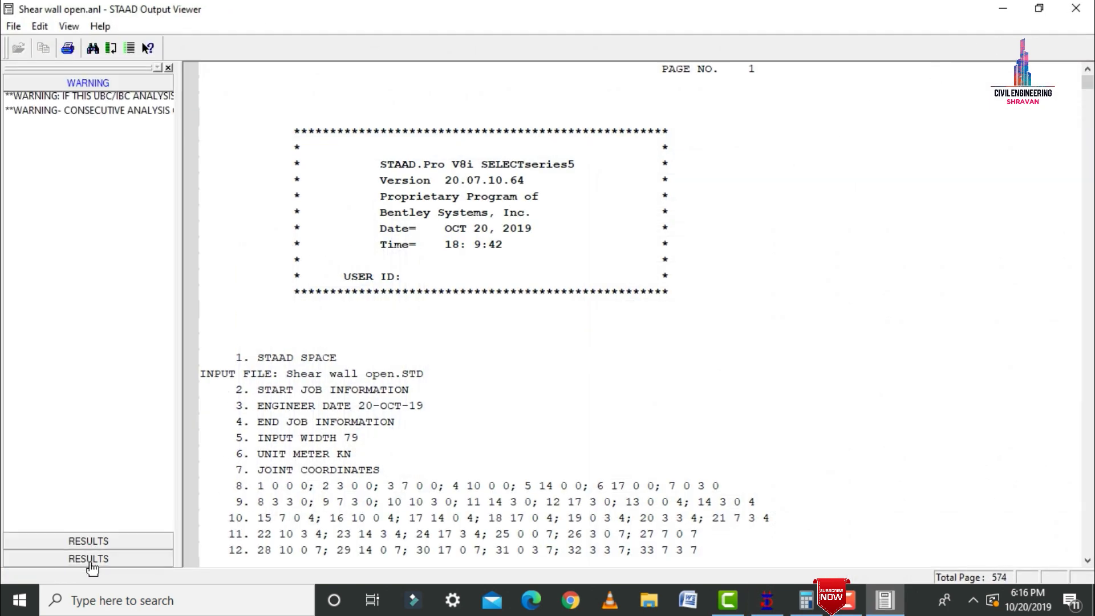
click(23, 135)
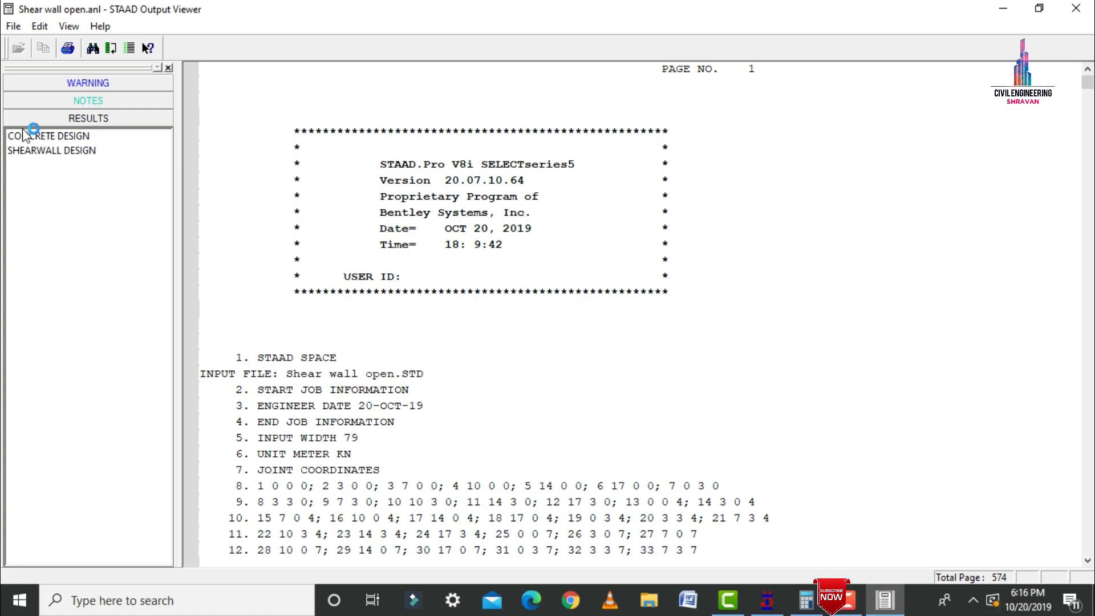
scroll(450, 239, down, 20)
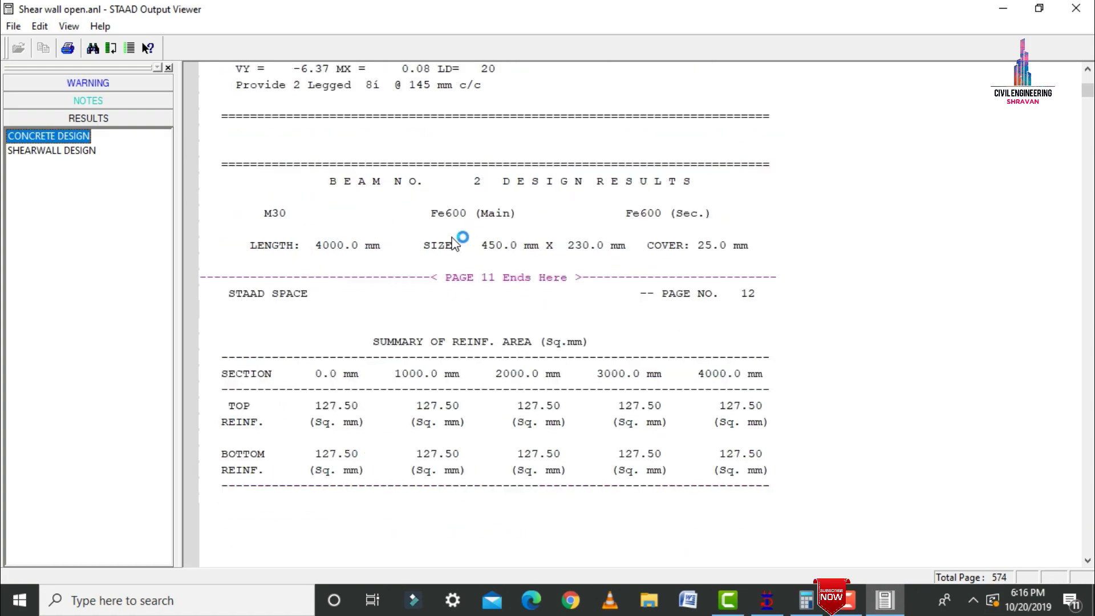
scroll(456, 240, down, 20)
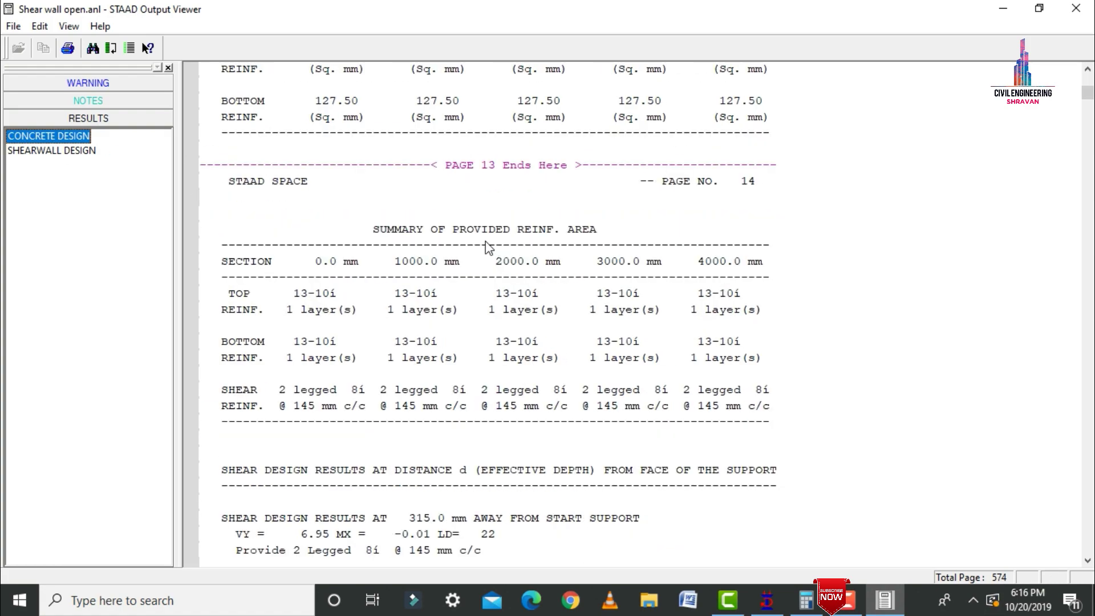
scroll(491, 245, down, 20)
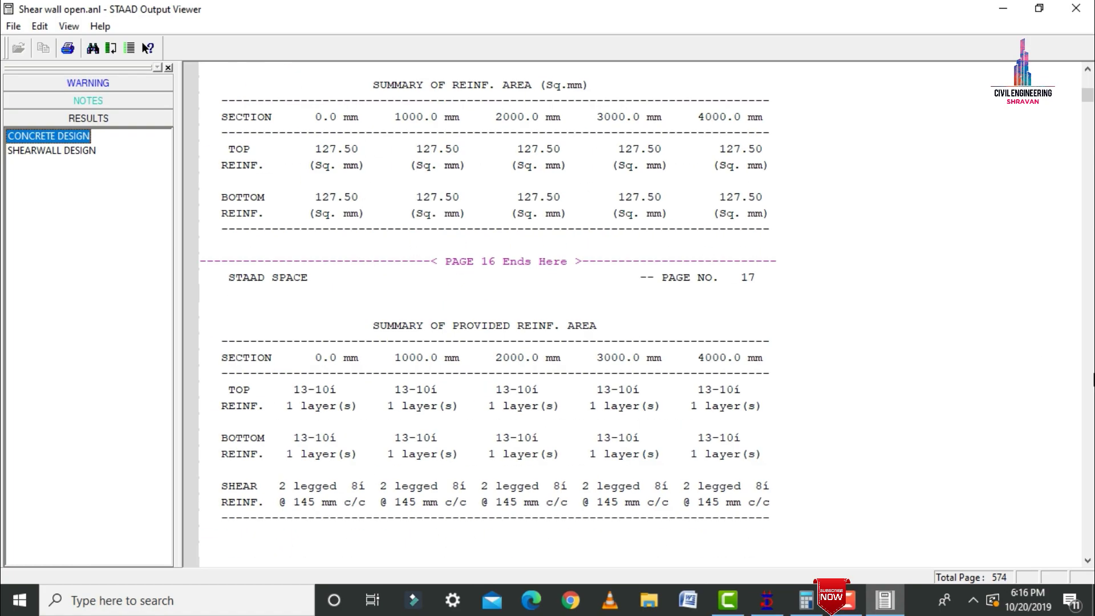
scroll(1093, 379, down, 20)
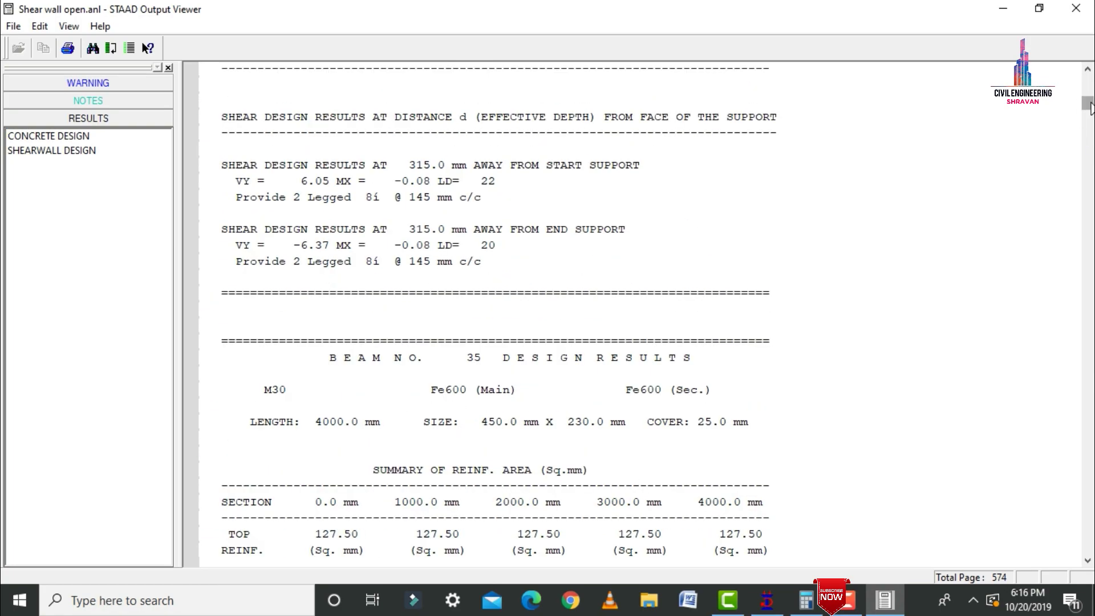
drag(1090, 108, 1090, 529)
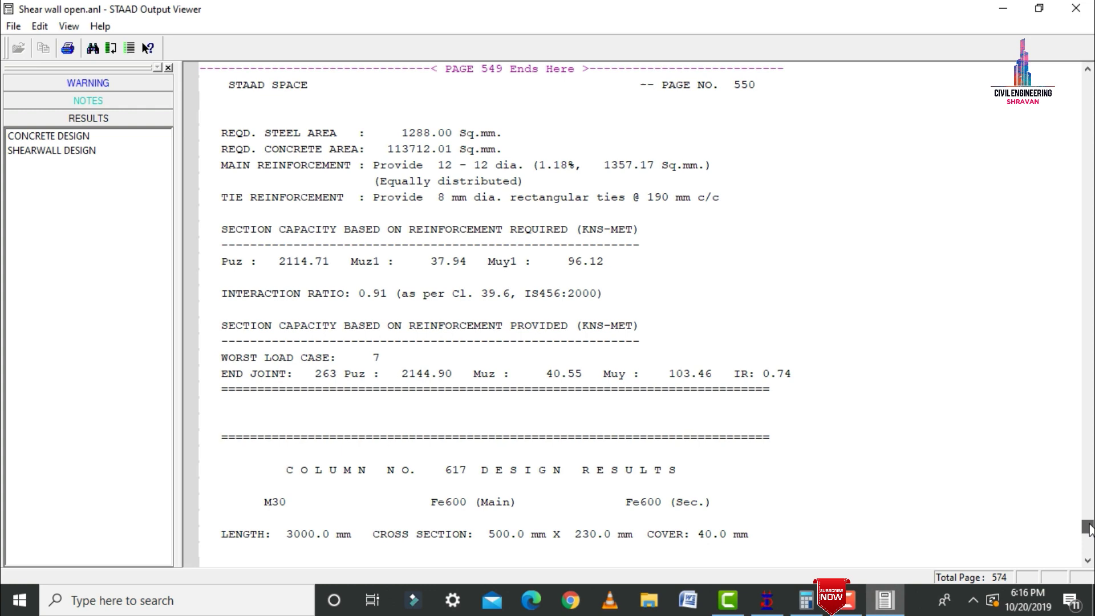
Examine the shear wall design results panel by panel in the output file, and close the output.
click(37, 151)
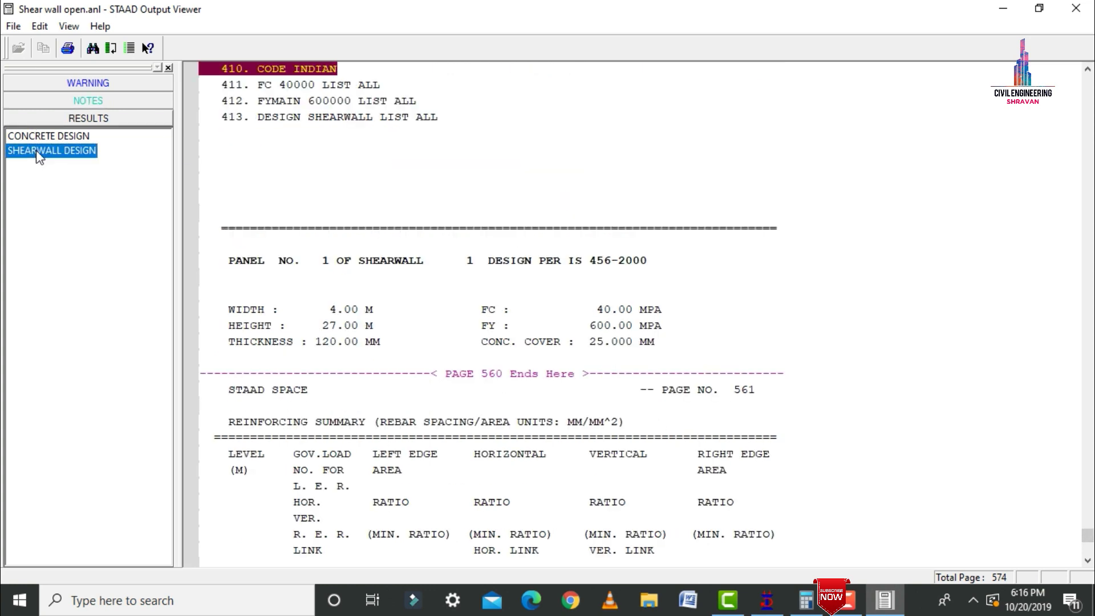
scroll(736, 364, down, 6)
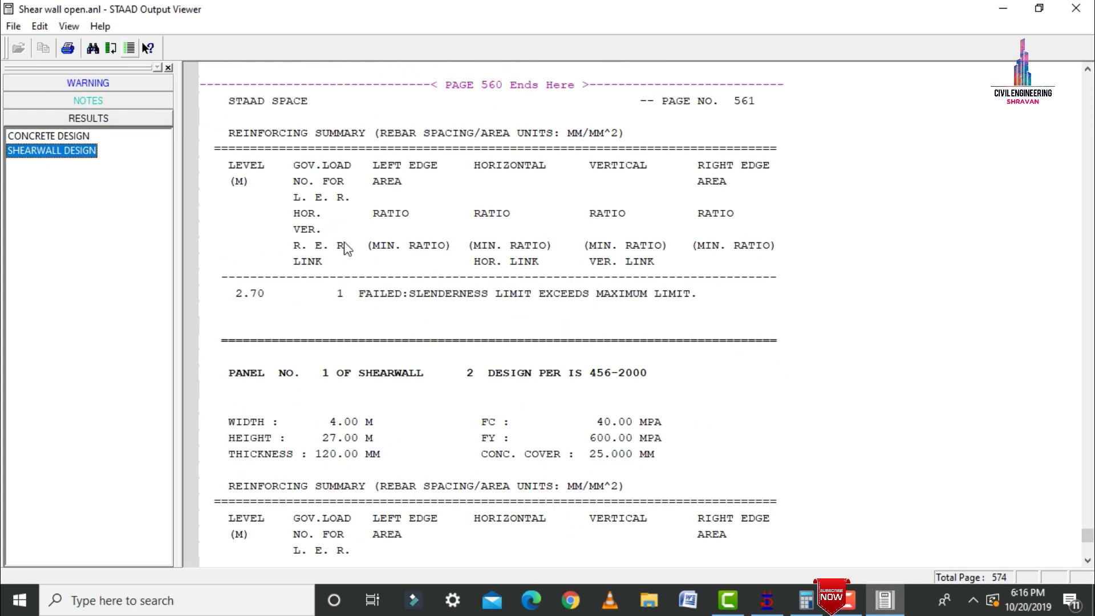
scroll(346, 249, down, 20)
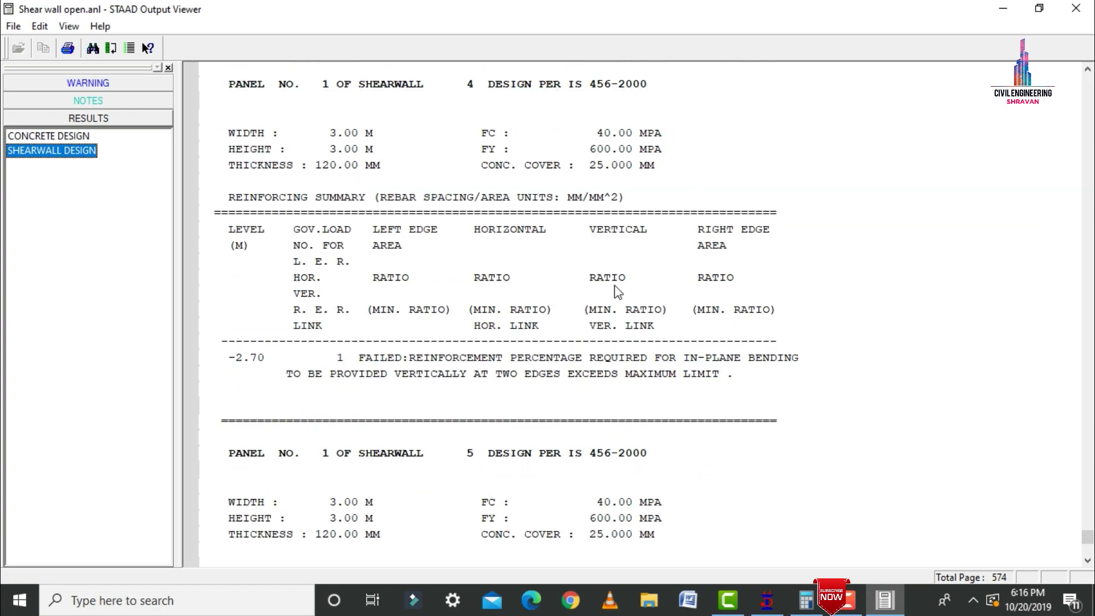
scroll(619, 288, down, 13)
key(alt+F4)
Inspect the rendered 3D model from several sides, including the roof slabs, shear walls and wall openings.
drag(641, 367, 797, 175)
drag(511, 272, 855, 197)
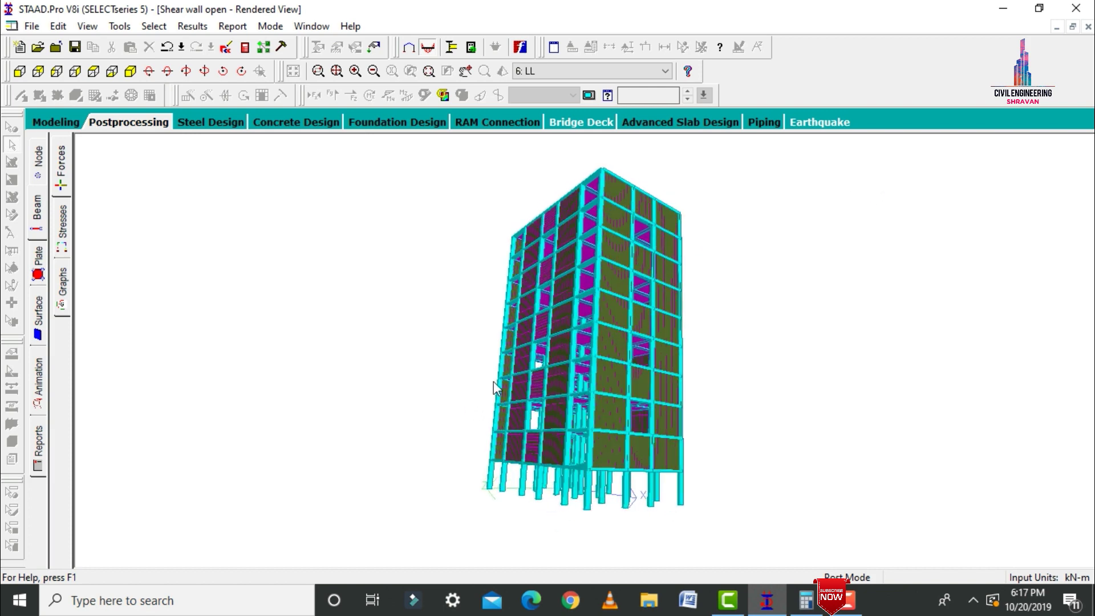
drag(494, 383, 999, 448)
drag(474, 296, 610, 359)
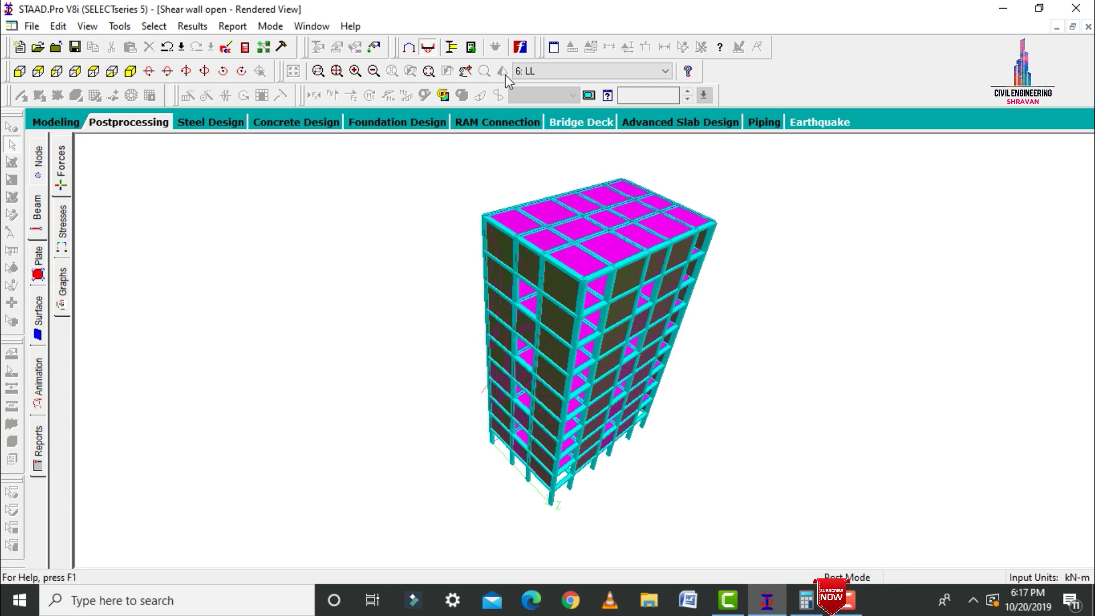
drag(648, 315, 466, 313)
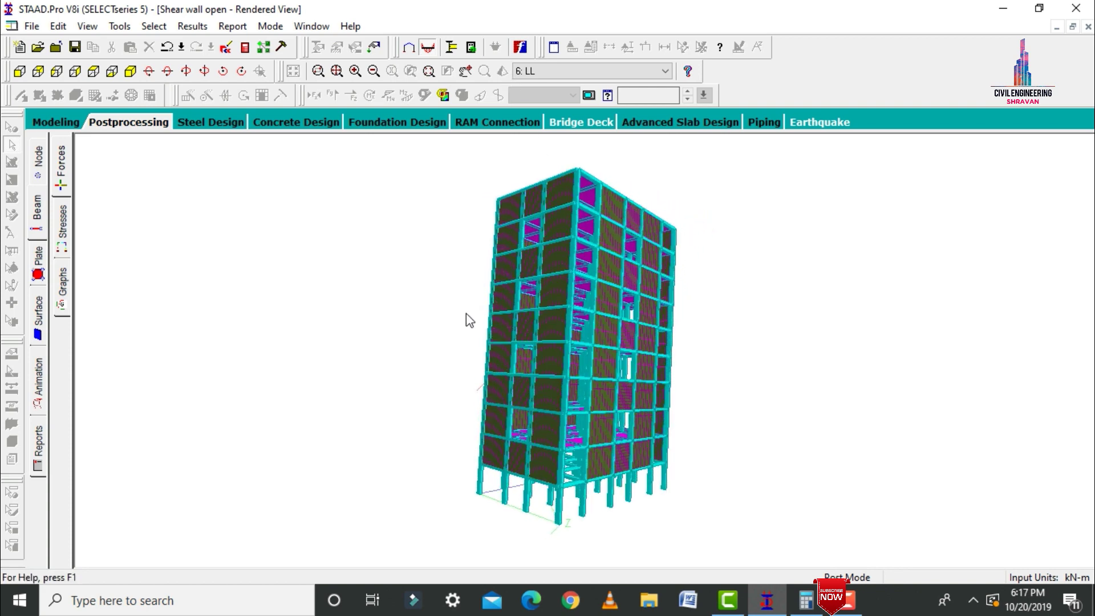
drag(505, 439, 728, 445)
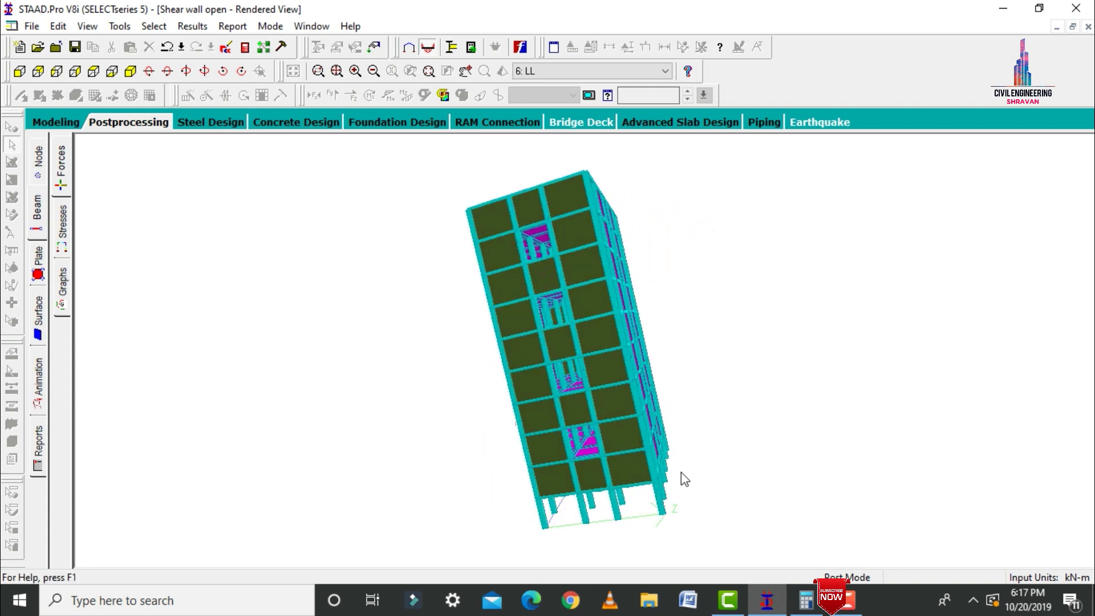